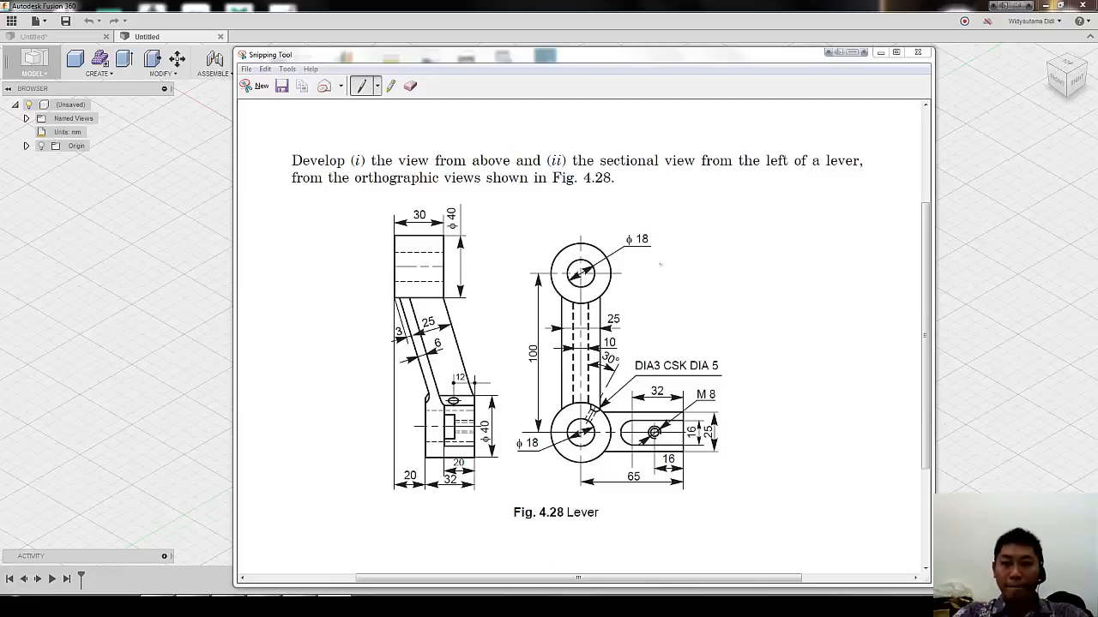
Step: Circle the lower boss in the lever drawing's front view in Snipping Tool and return to the Fusion 360 model
{"action": "left_click", "coordinate": [880, 52]}
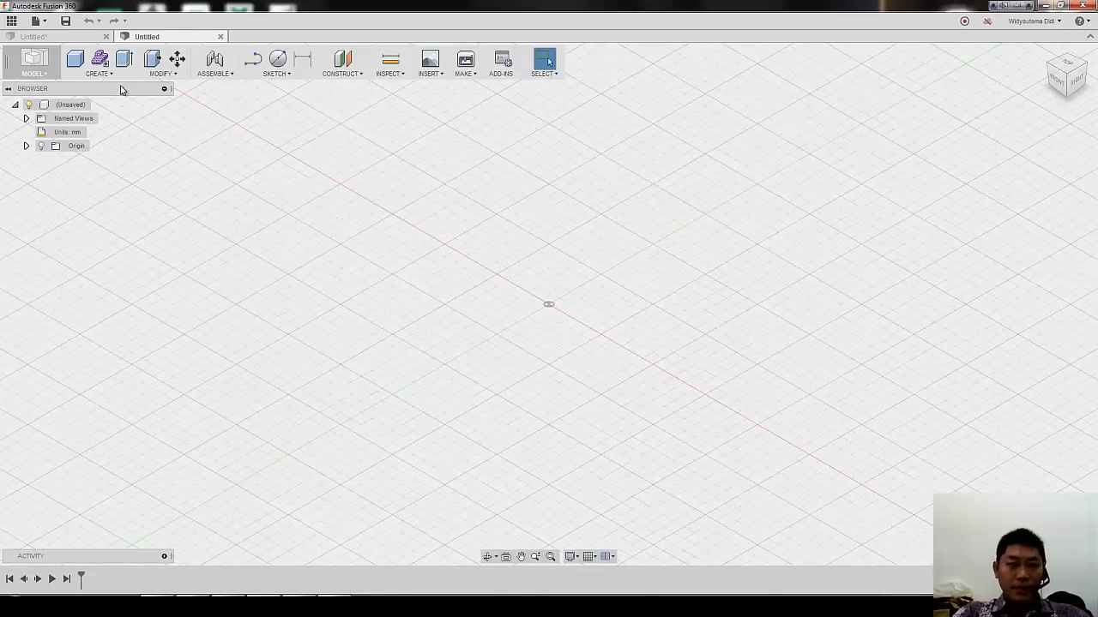
{"action": "key", "text": "alt+Tab"}
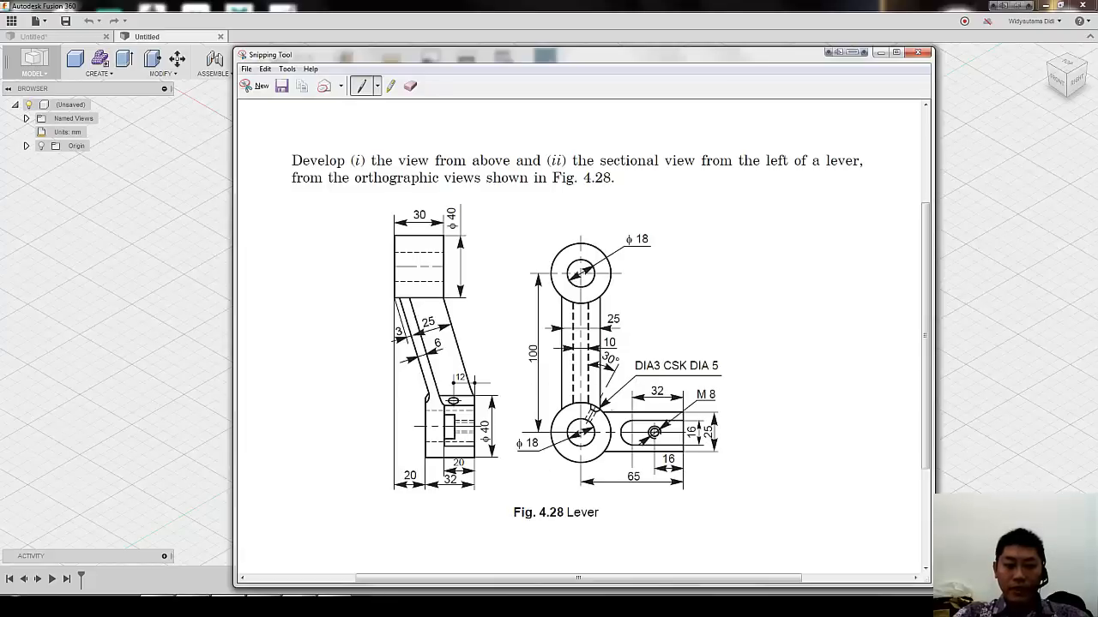
{"action": "left_click_drag", "start_coordinate": [514, 447], "coordinate": [638, 396]}
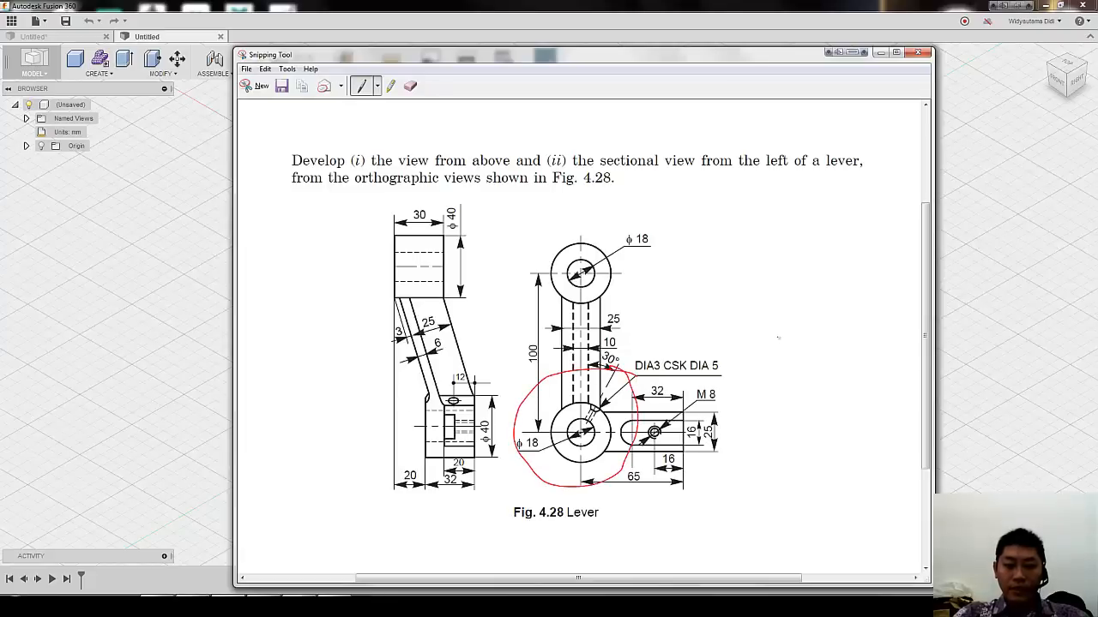
{"action": "left_click", "coordinate": [879, 53]}
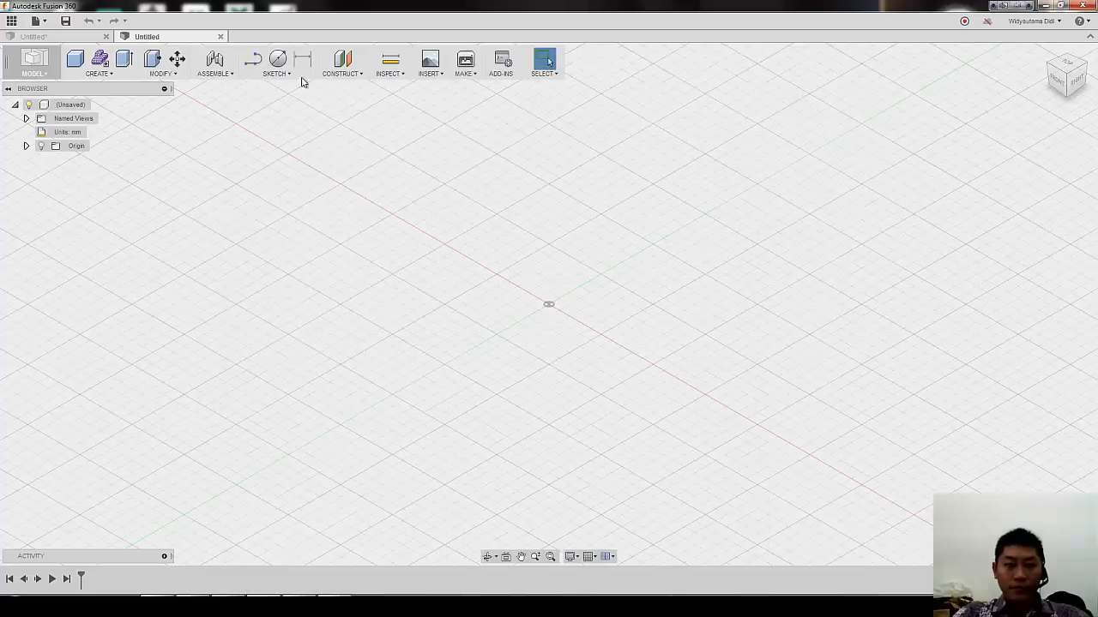
Step: Sketch a 40 mm diameter circle centred on the origin on the front plane and finish the sketch
{"action": "left_click", "coordinate": [278, 58]}
{"action": "left_click", "coordinate": [570, 283]}
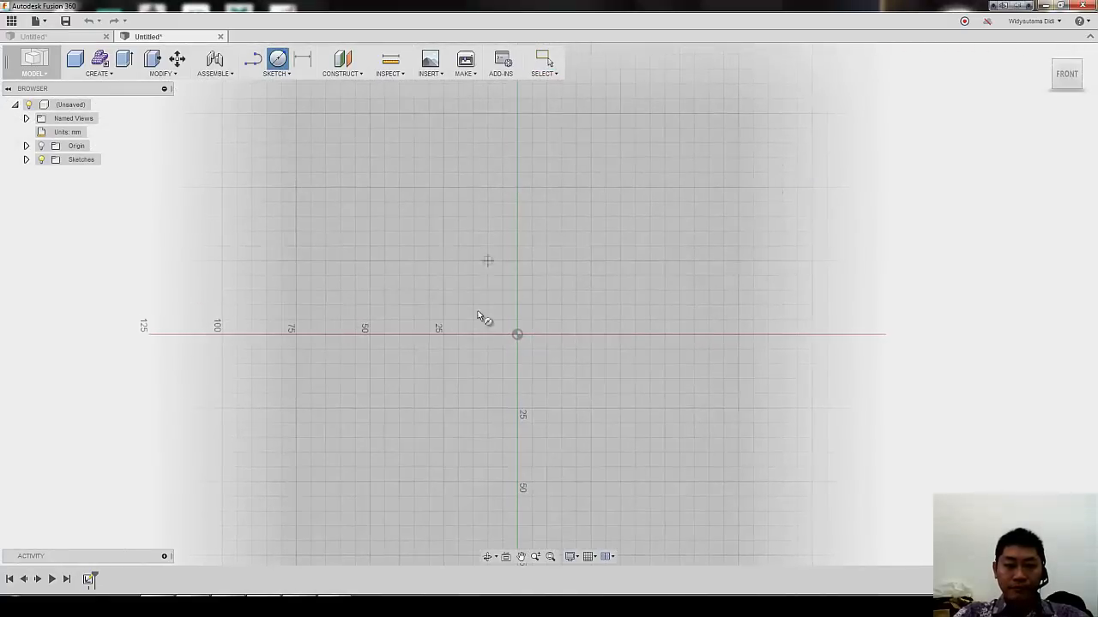
{"action": "left_click", "coordinate": [517, 334]}
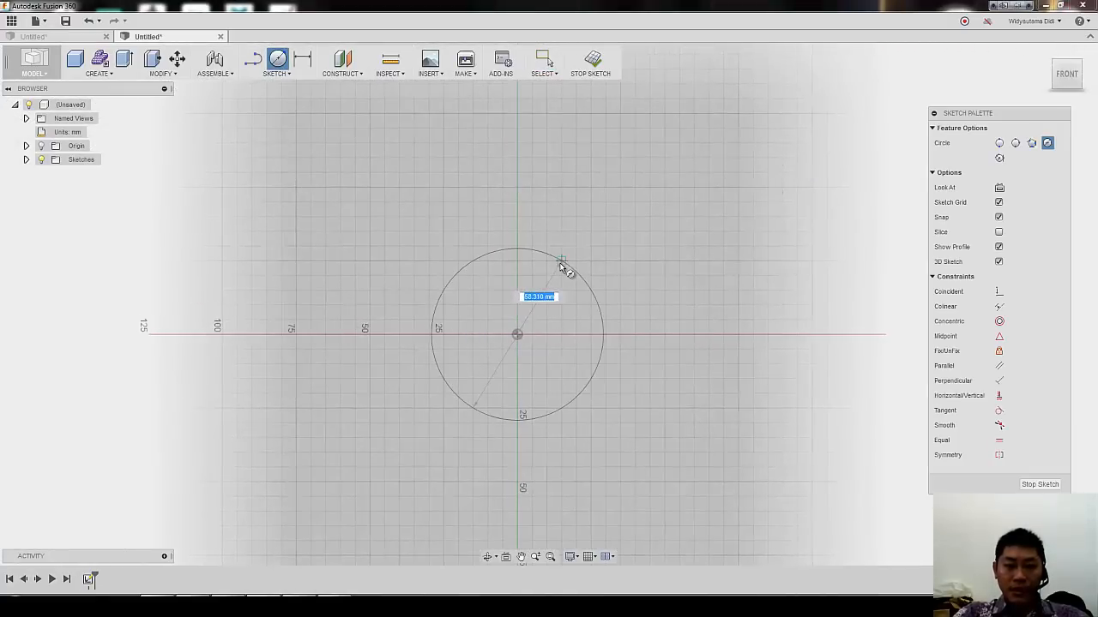
{"action": "type", "text": "40"}
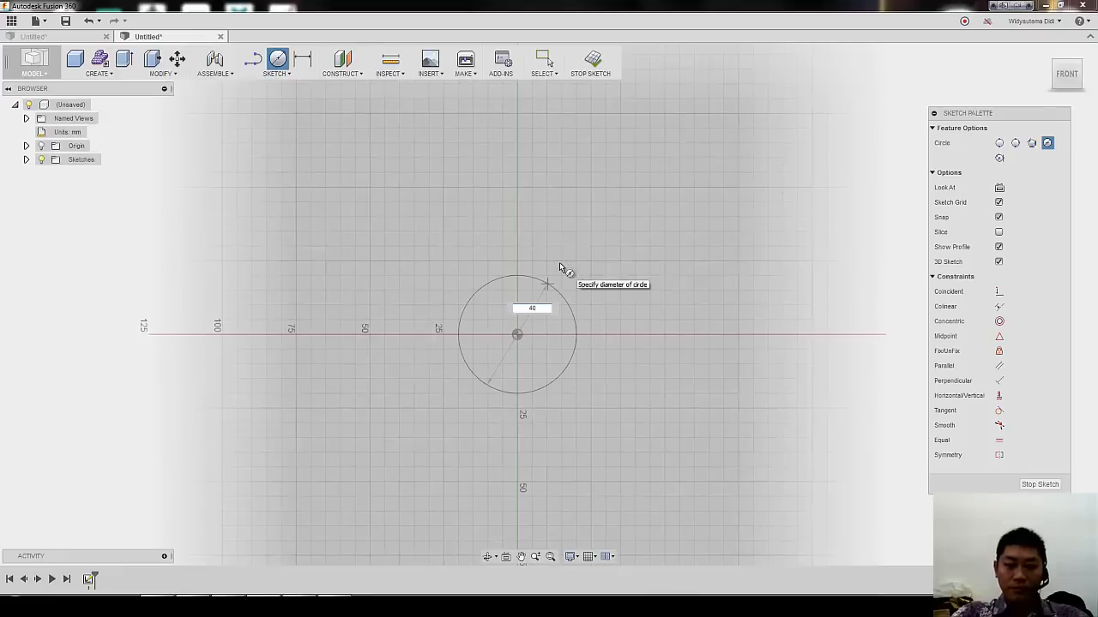
{"action": "key", "text": "Return"}
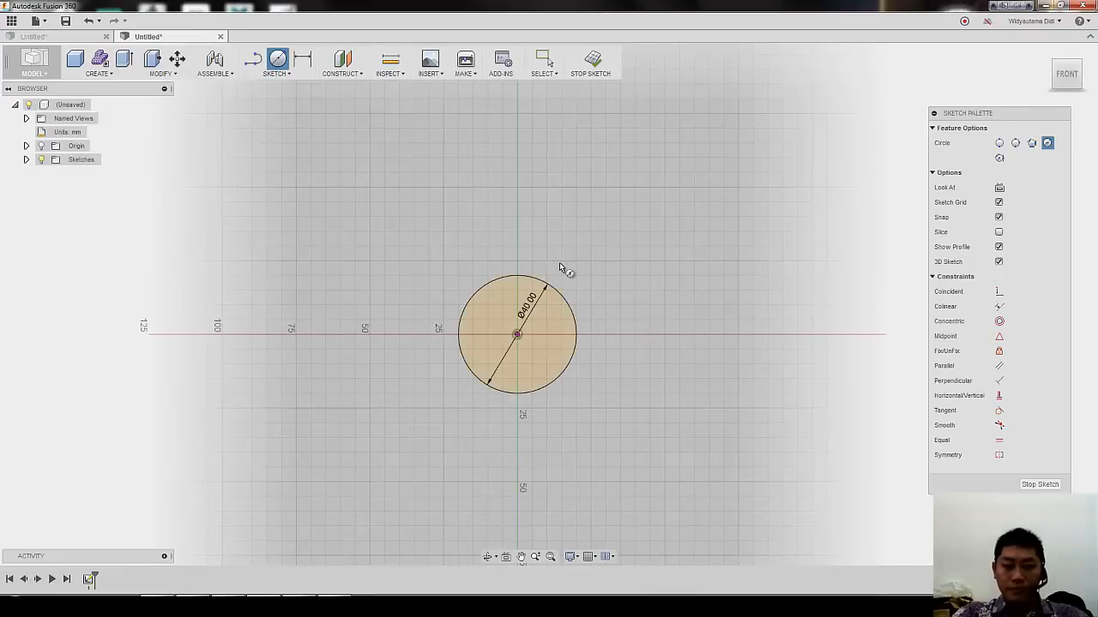
{"action": "left_click", "coordinate": [600, 65]}
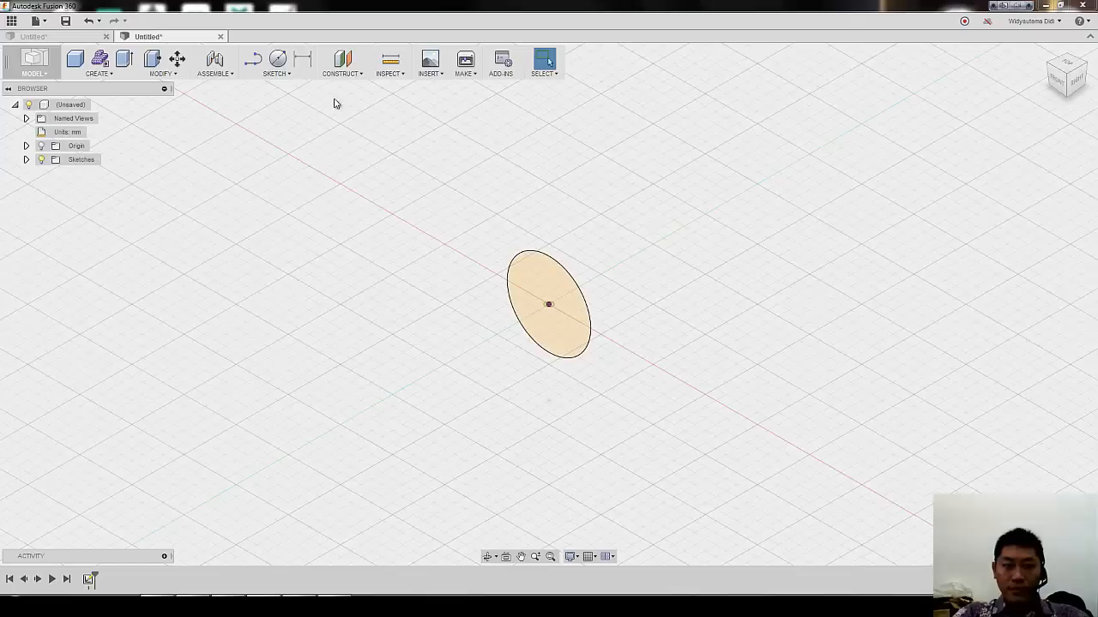
Step: Extrude the circle by -32 mm as a new body
{"action": "left_click", "coordinate": [124, 59]}
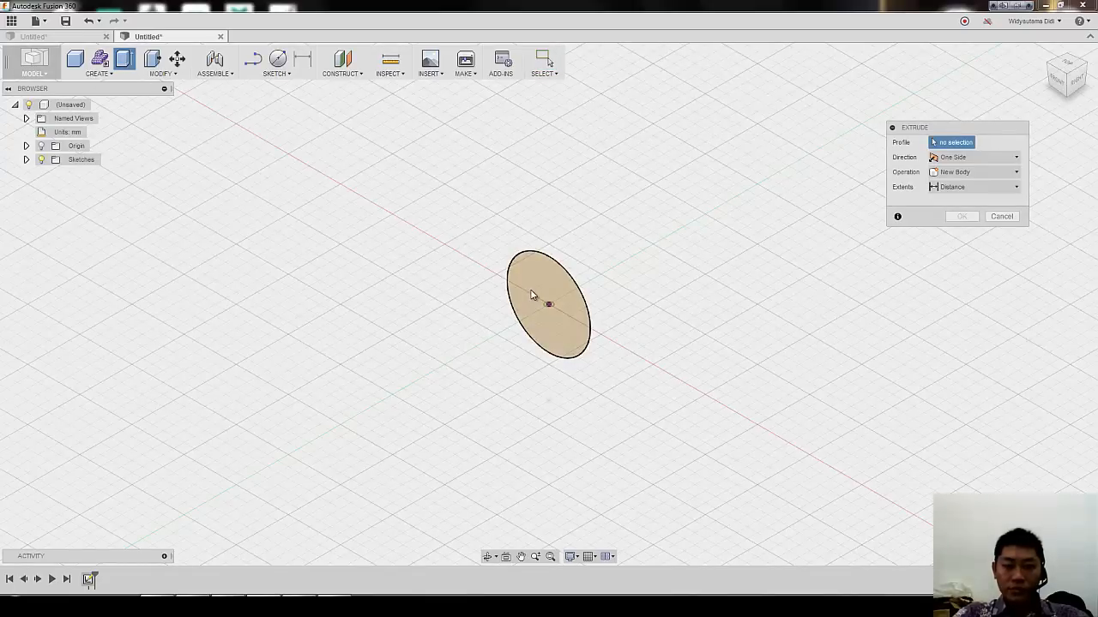
{"action": "left_click", "coordinate": [555, 301]}
{"action": "left_click_drag", "start_coordinate": [556, 299], "coordinate": [485, 341]}
{"action": "type", "text": "-"}
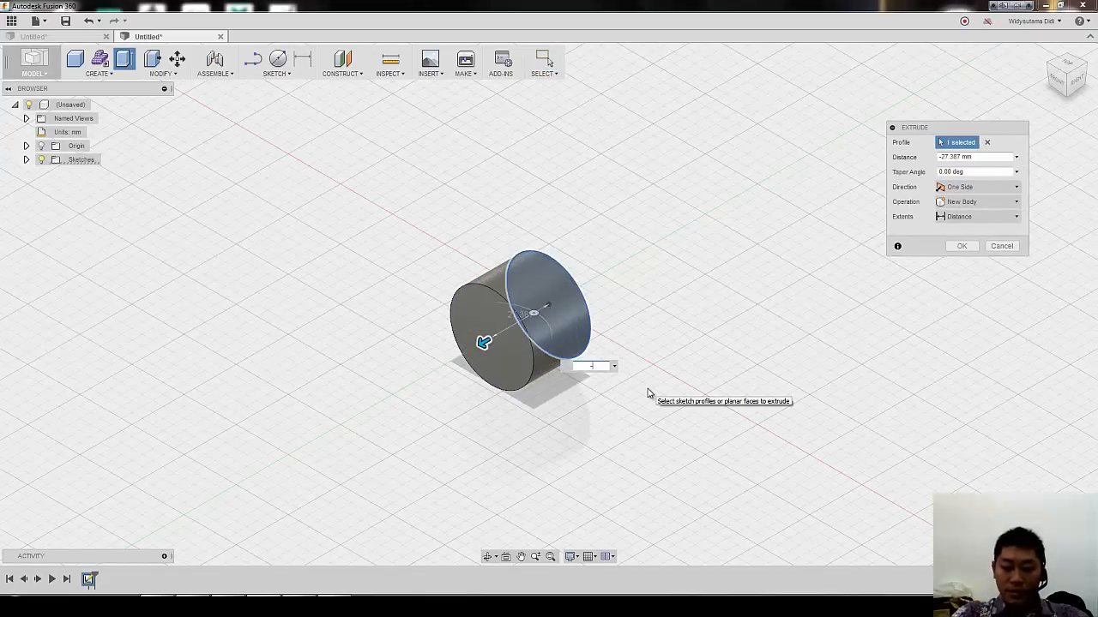
{"action": "type", "text": "30"}
{"action": "key", "text": "Return"}
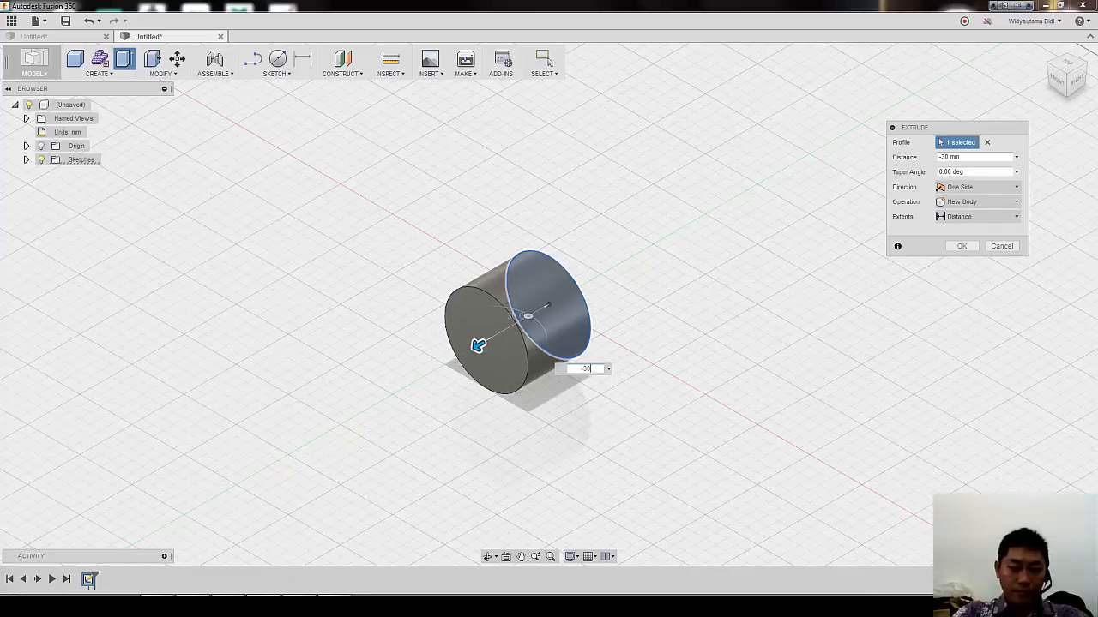
{"action": "key", "text": "alt+Tab"}
{"action": "key", "text": "alt+Tab"}
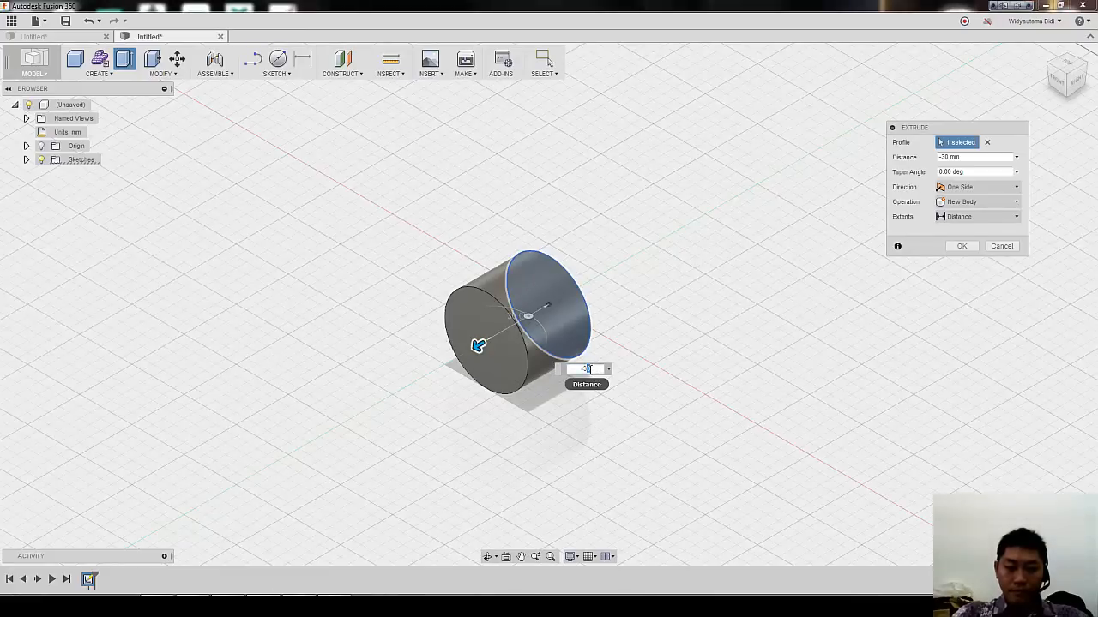
{"action": "key", "text": "BackSpace"}
{"action": "type", "text": "2"}
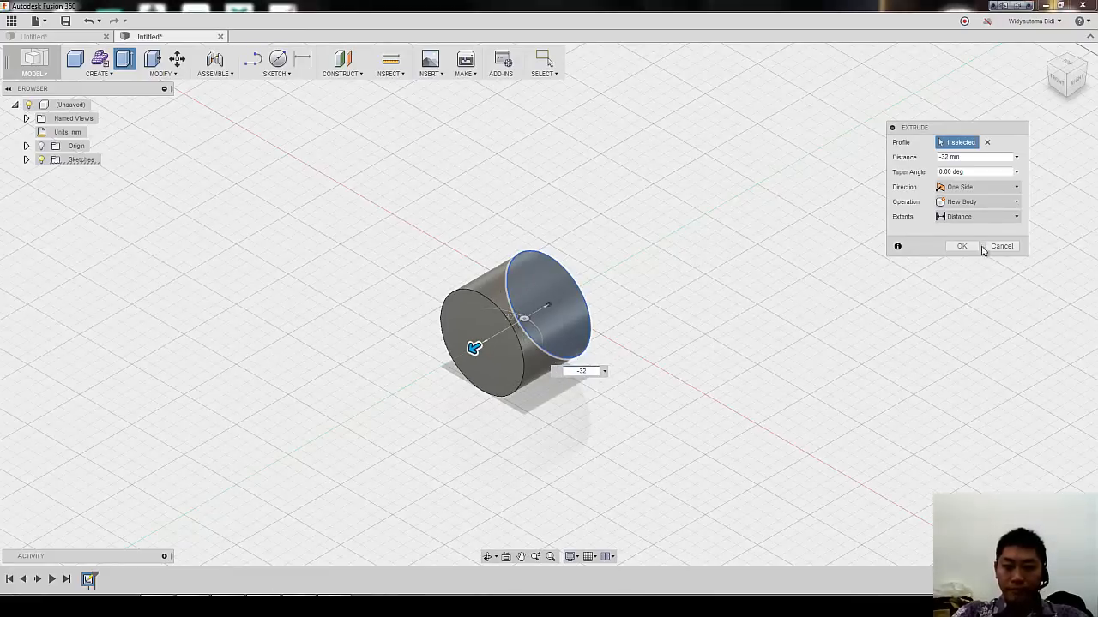
{"action": "left_click", "coordinate": [966, 247]}
{"action": "middle_click_drag", "start_coordinate": [676, 199], "coordinate": [688, 243]}
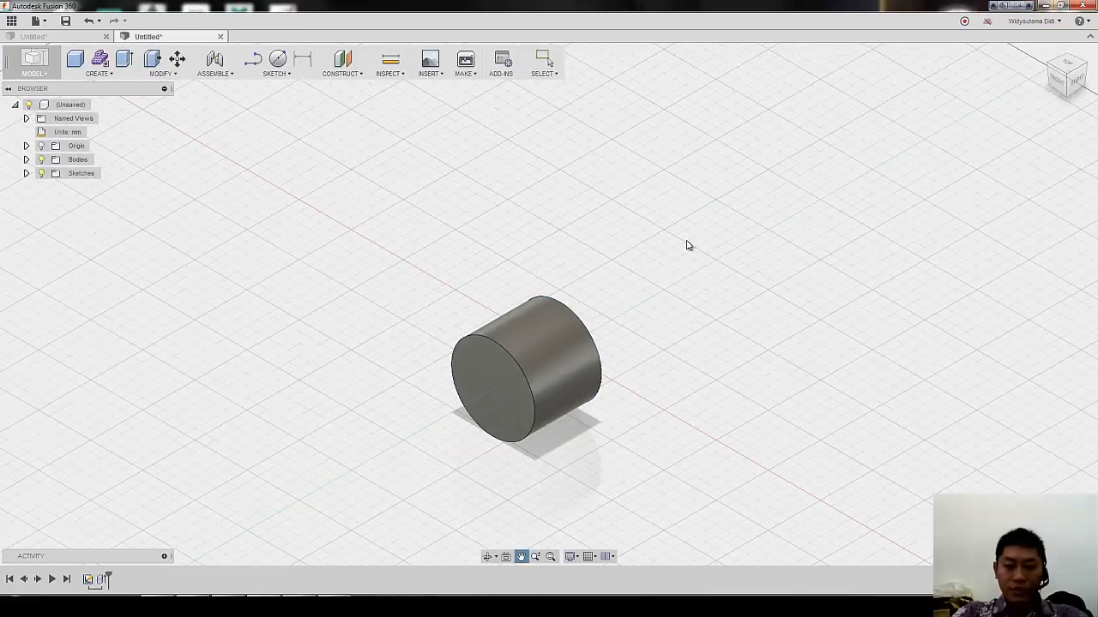
Step: Check the 20 mm boss offset in the lever drawing and create a construction plane offset 20 mm from the XZ origin plane
{"action": "key", "text": "alt+Tab"}
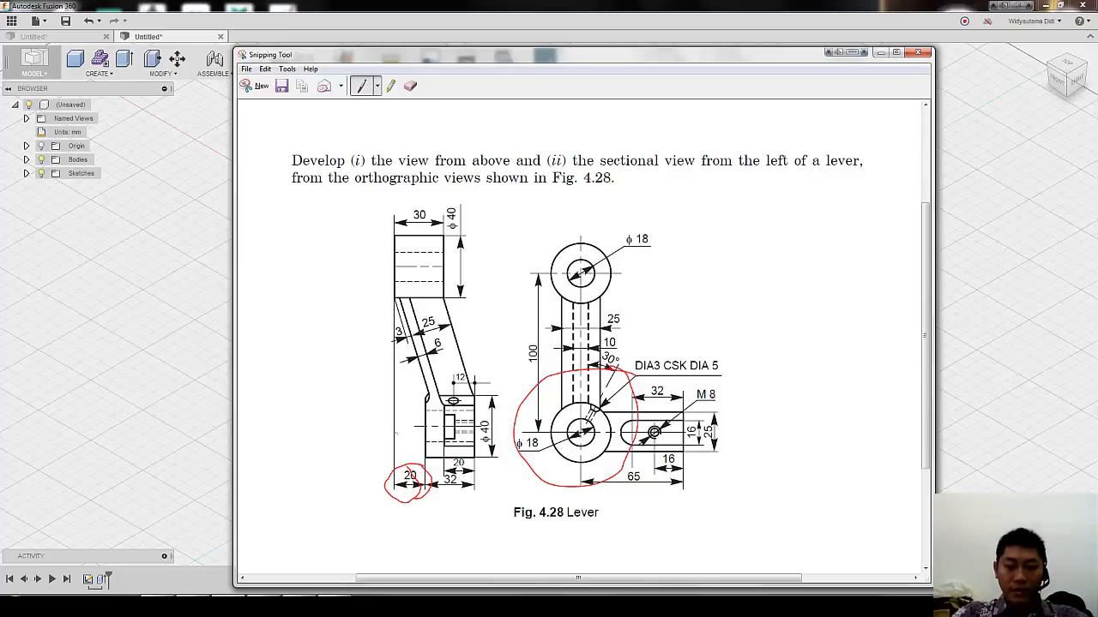
{"action": "left_click", "coordinate": [881, 52]}
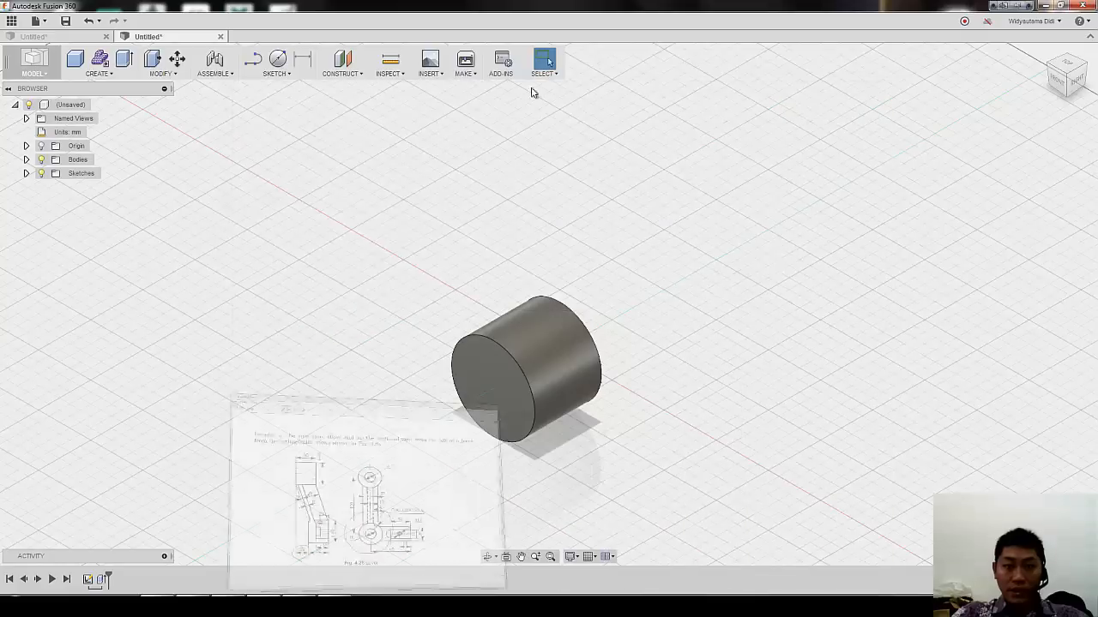
{"action": "left_click", "coordinate": [345, 78]}
{"action": "left_click", "coordinate": [346, 90]}
{"action": "middle_click_drag", "start_coordinate": [503, 133], "coordinate": [477, 303], "text": "shift"}
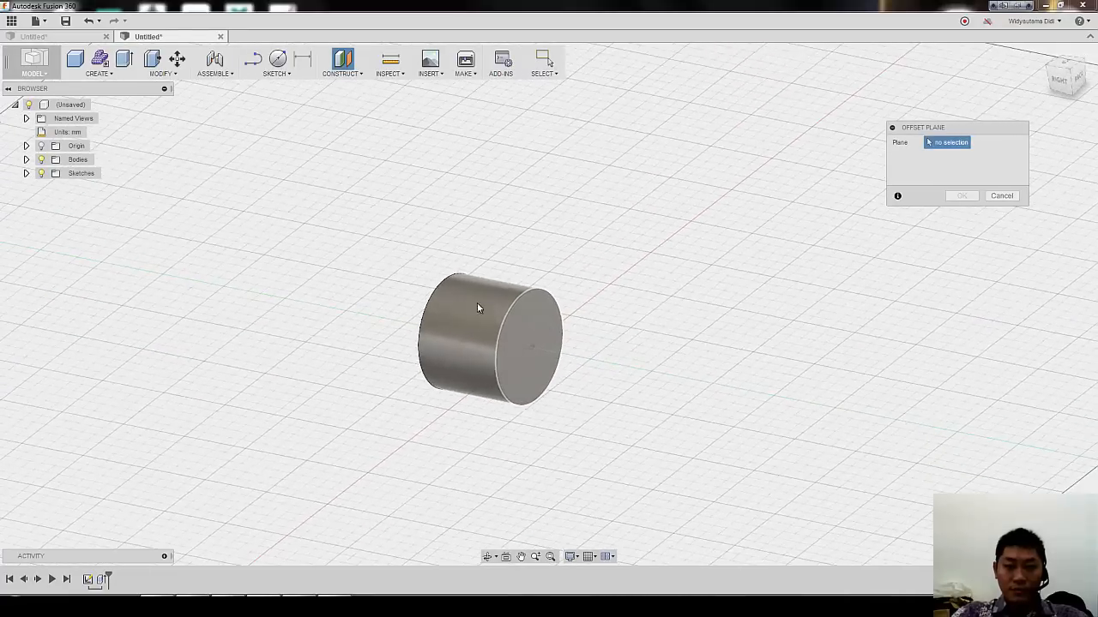
{"action": "left_click", "coordinate": [26, 146]}
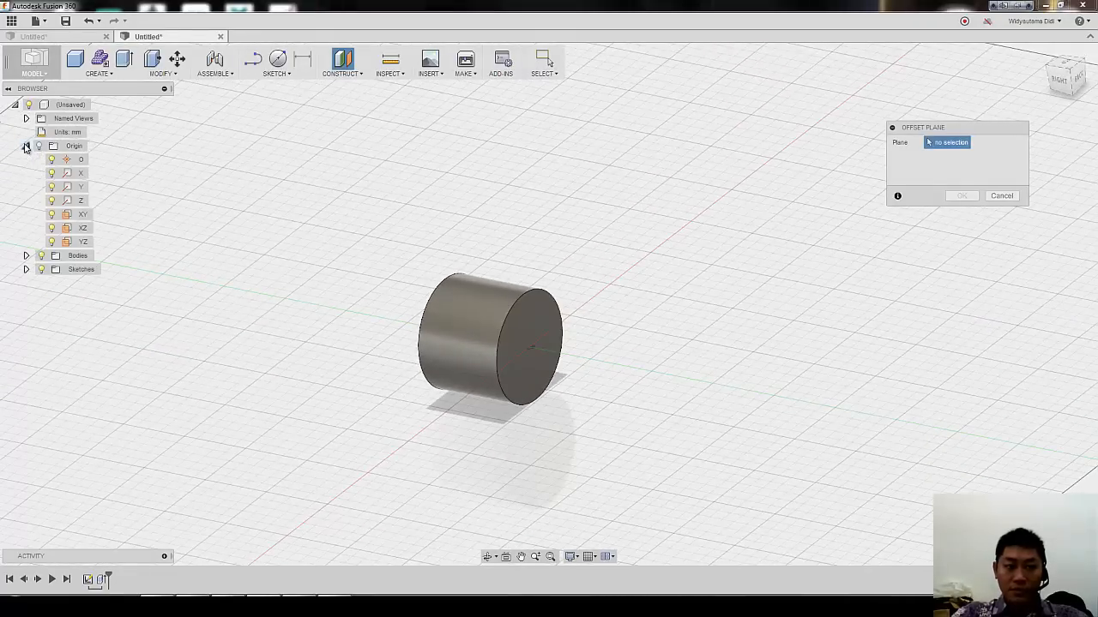
{"action": "left_click", "coordinate": [83, 228]}
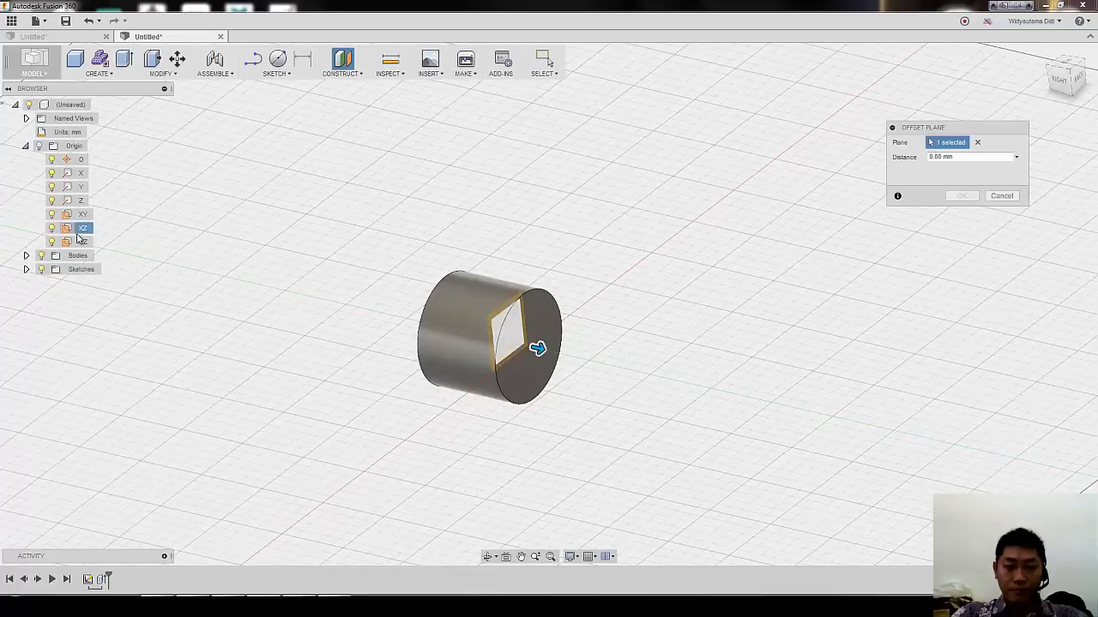
{"action": "left_click_drag", "start_coordinate": [542, 347], "coordinate": [573, 356]}
{"action": "type", "text": "20"}
{"action": "key", "text": "Return"}
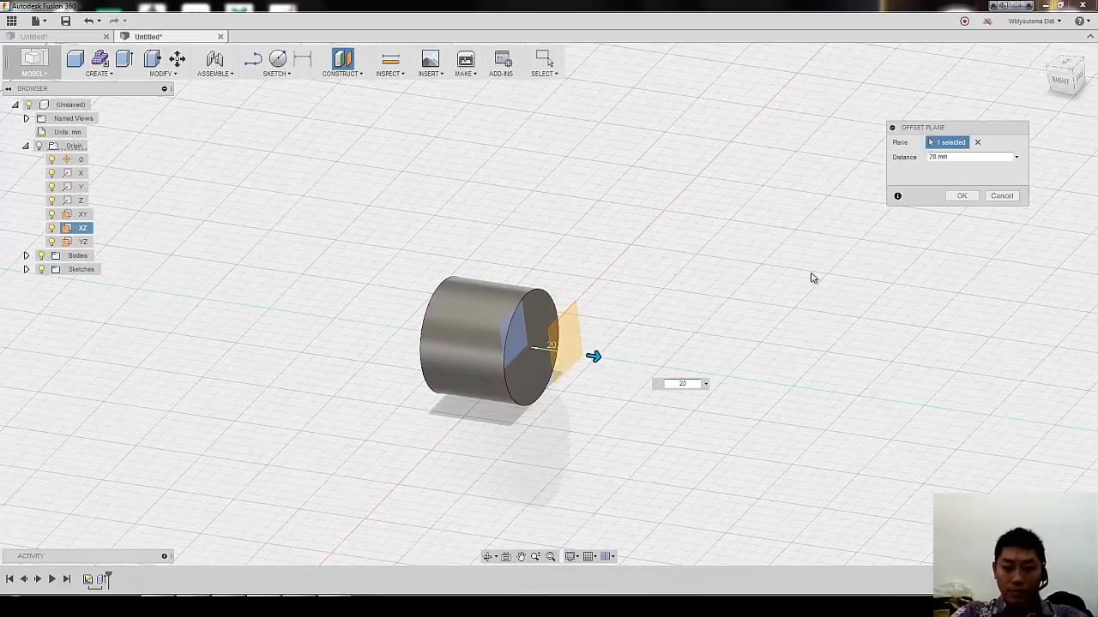
{"action": "left_click", "coordinate": [961, 196]}
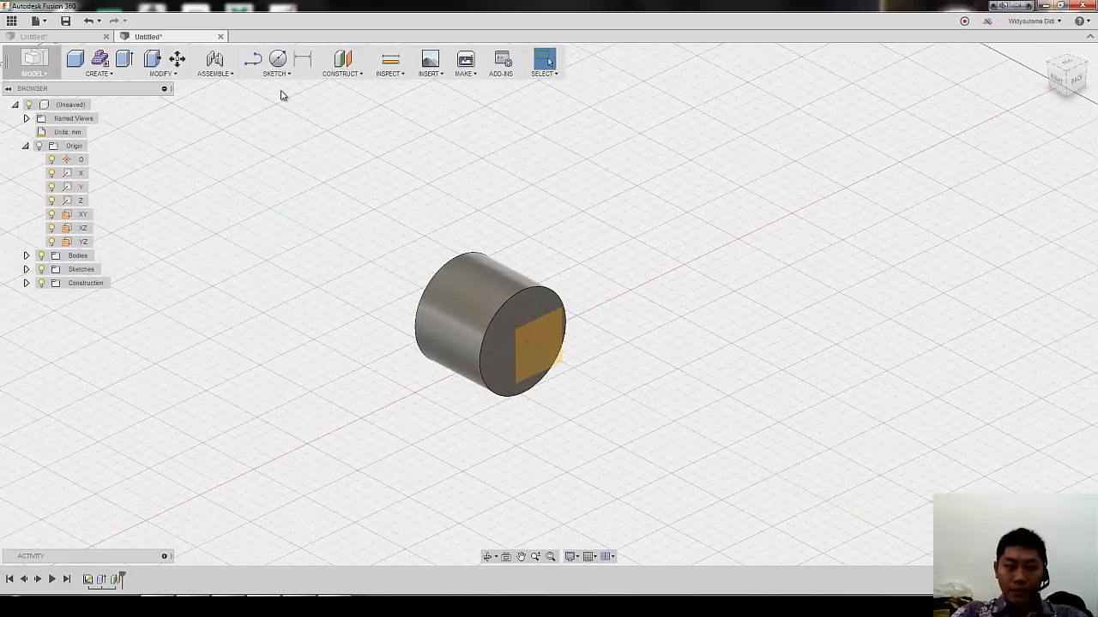
Step: Sketch a 40 mm diameter circle on the offset plane, directly above the cylinder
{"action": "left_click", "coordinate": [277, 58]}
{"action": "left_click", "coordinate": [552, 341]}
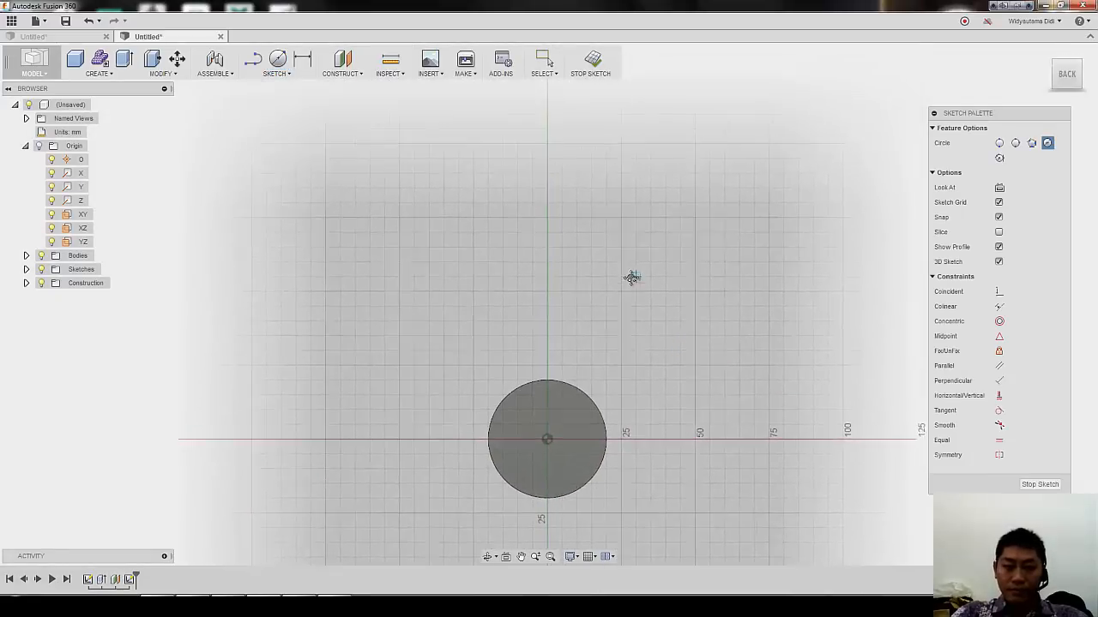
{"action": "left_click", "coordinate": [546, 118]}
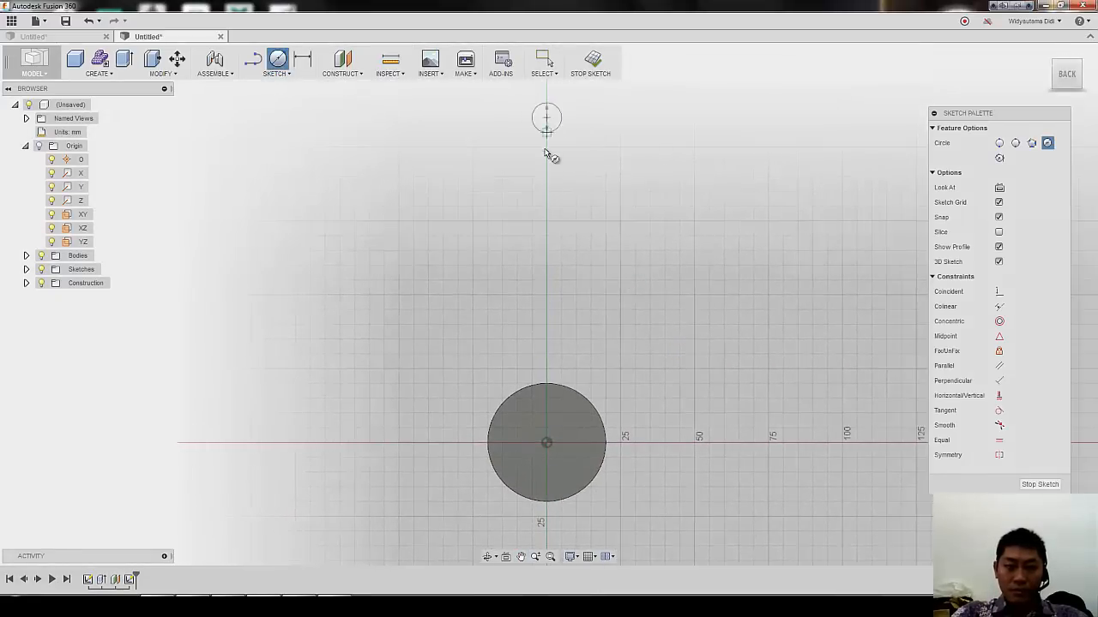
{"action": "type", "text": "40"}
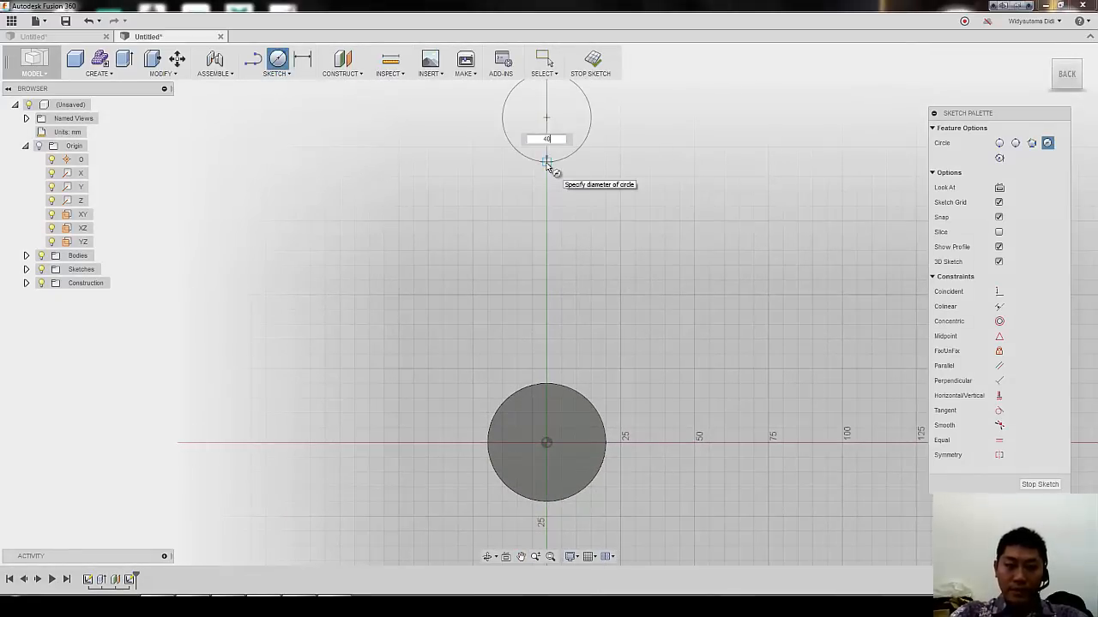
{"action": "key", "text": "Tab"}
{"action": "key", "text": "Return"}
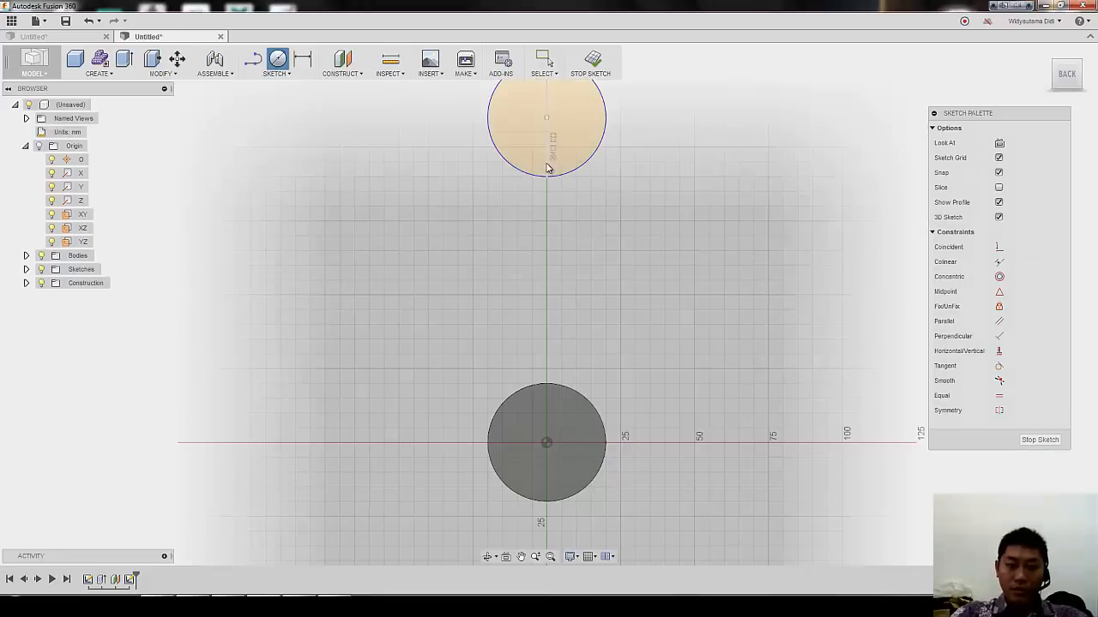
Step: Dimension the distance from the upper circle's centre to the origin as 100 mm
{"action": "left_click", "coordinate": [301, 66]}
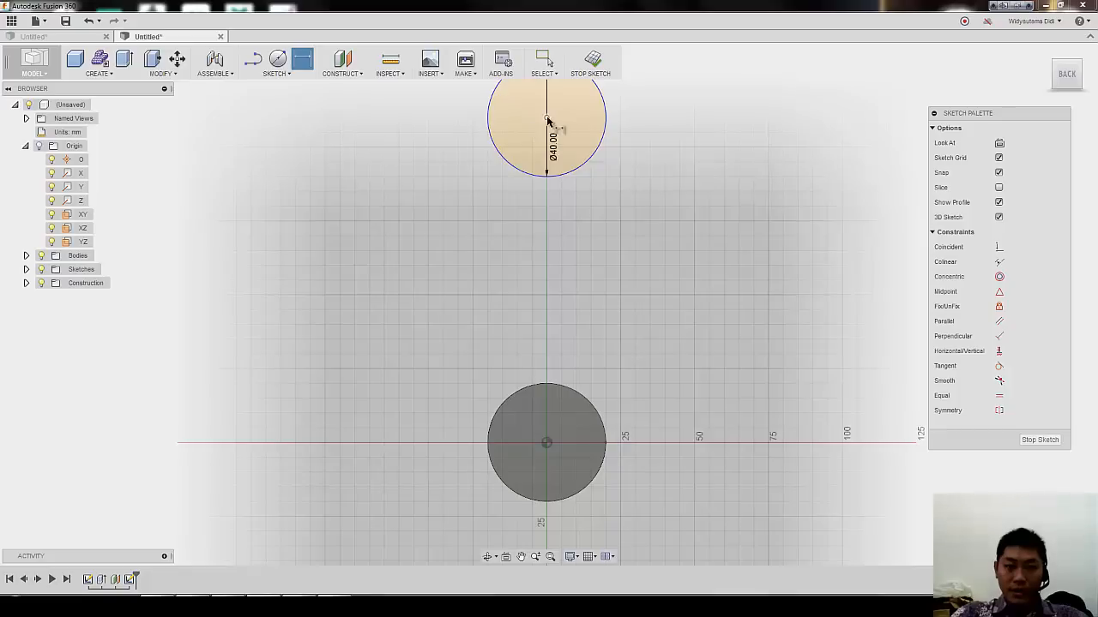
{"action": "left_click", "coordinate": [546, 117]}
{"action": "left_click", "coordinate": [547, 442]}
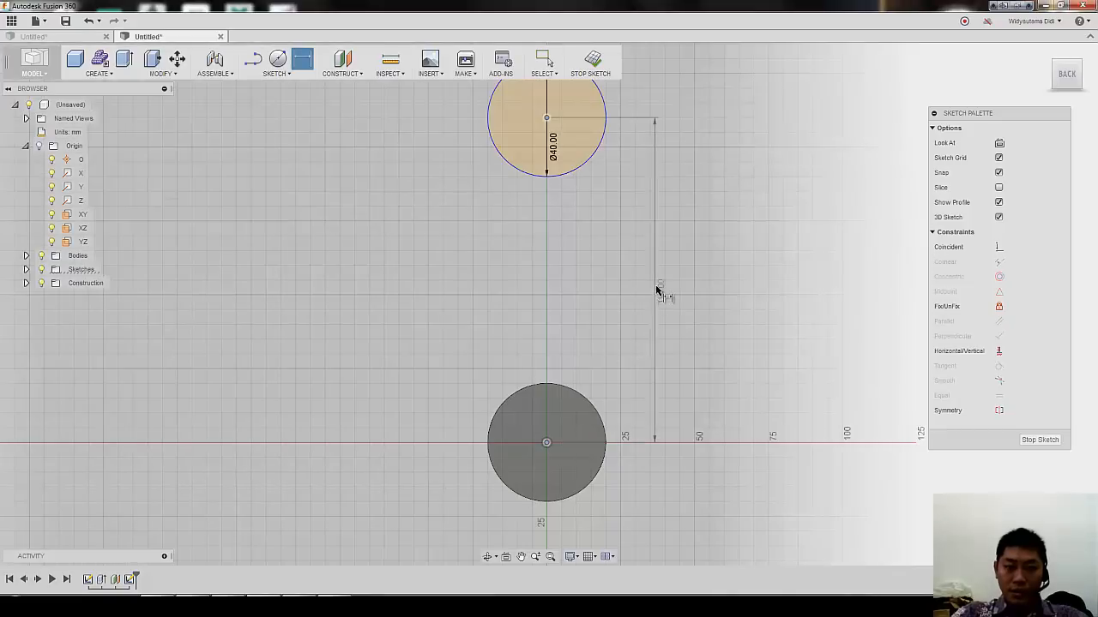
{"action": "left_click", "coordinate": [657, 288]}
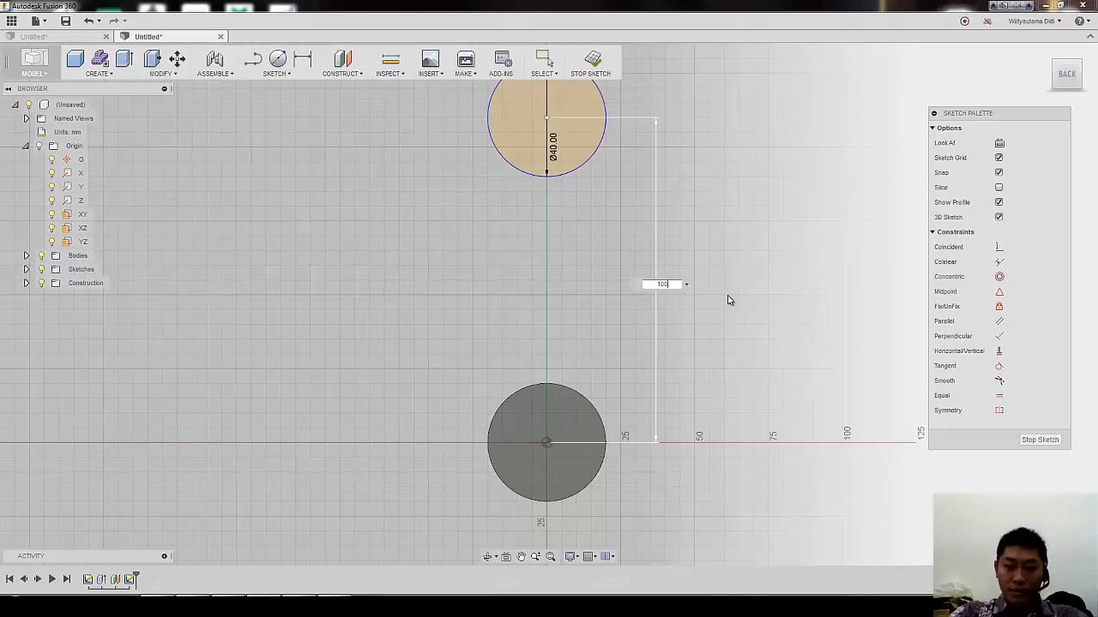
{"action": "key", "text": "Return"}
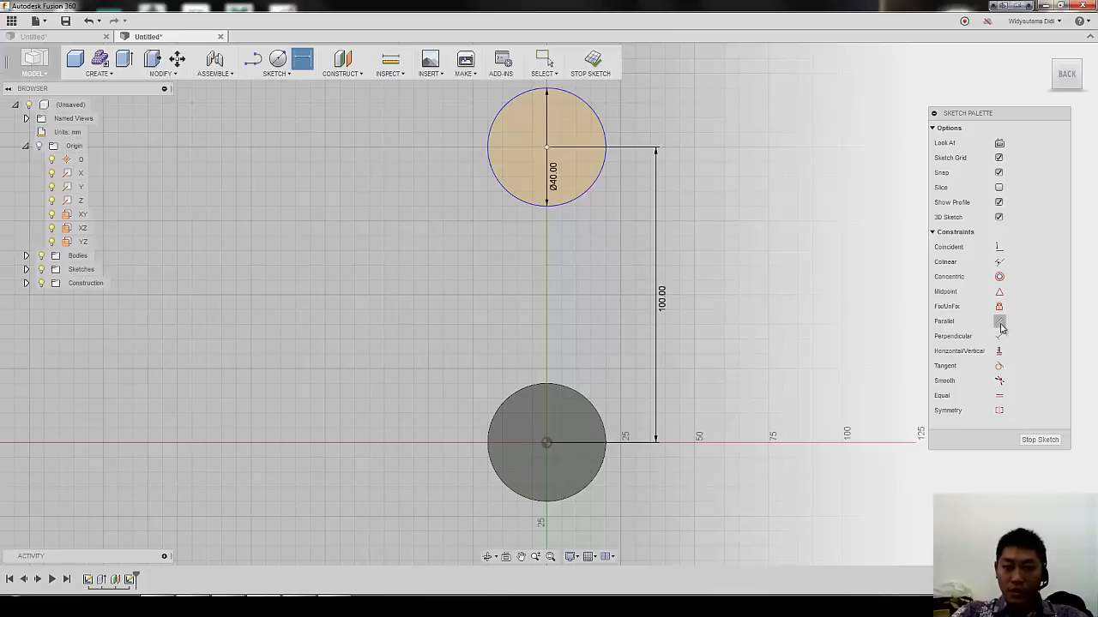
Step: Constrain the upper circle's centre vertically in line with the origin and finish the sketch
{"action": "left_click", "coordinate": [996, 353]}
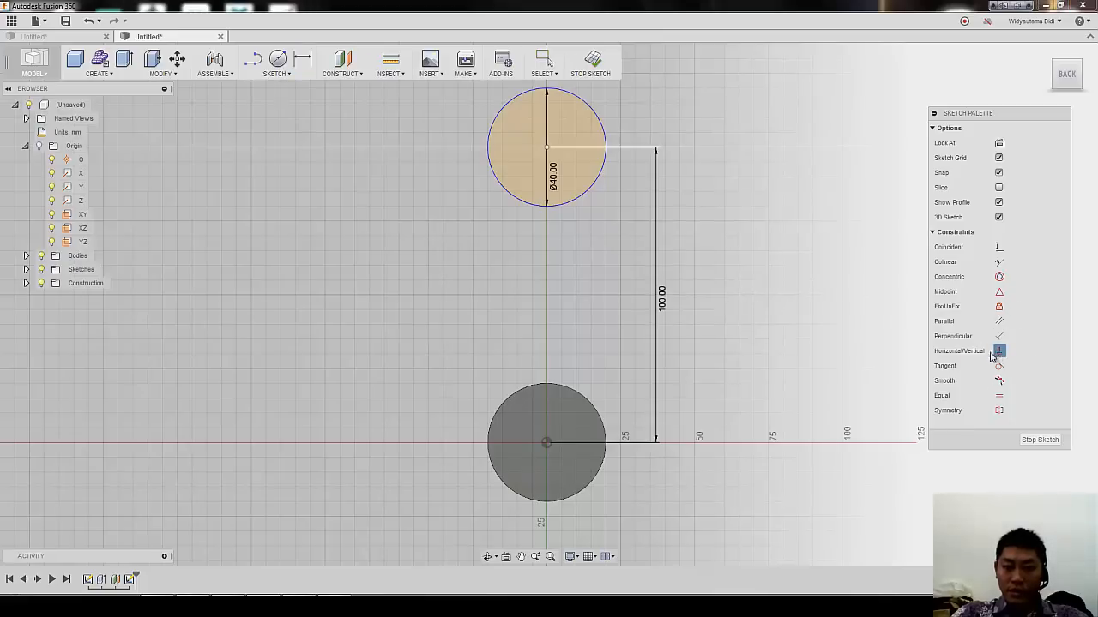
{"action": "left_click", "coordinate": [547, 148]}
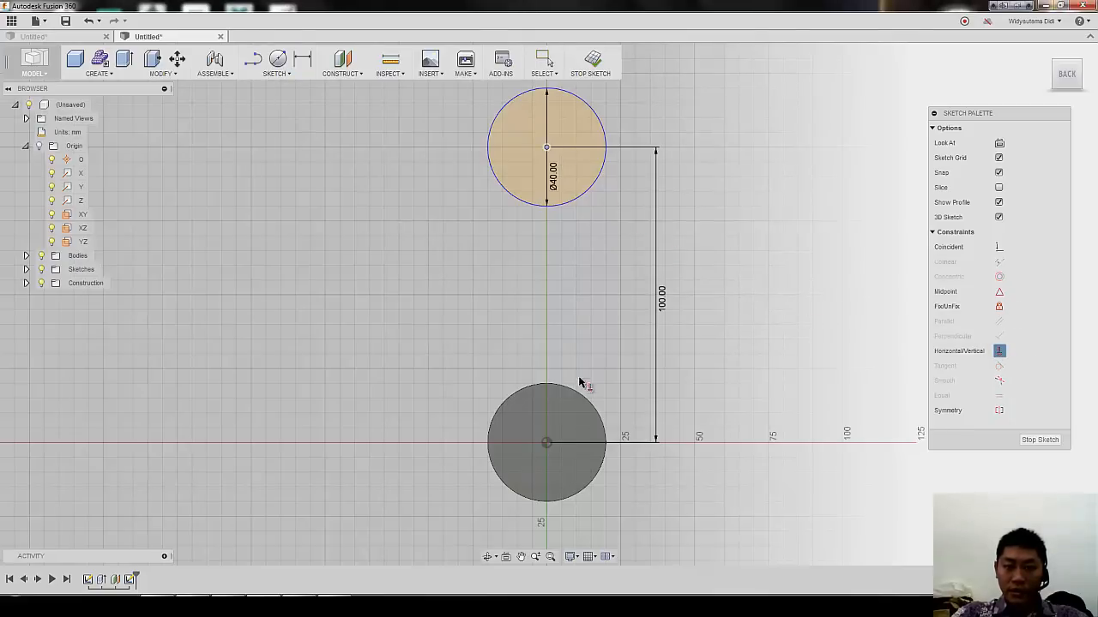
{"action": "left_click", "coordinate": [548, 444]}
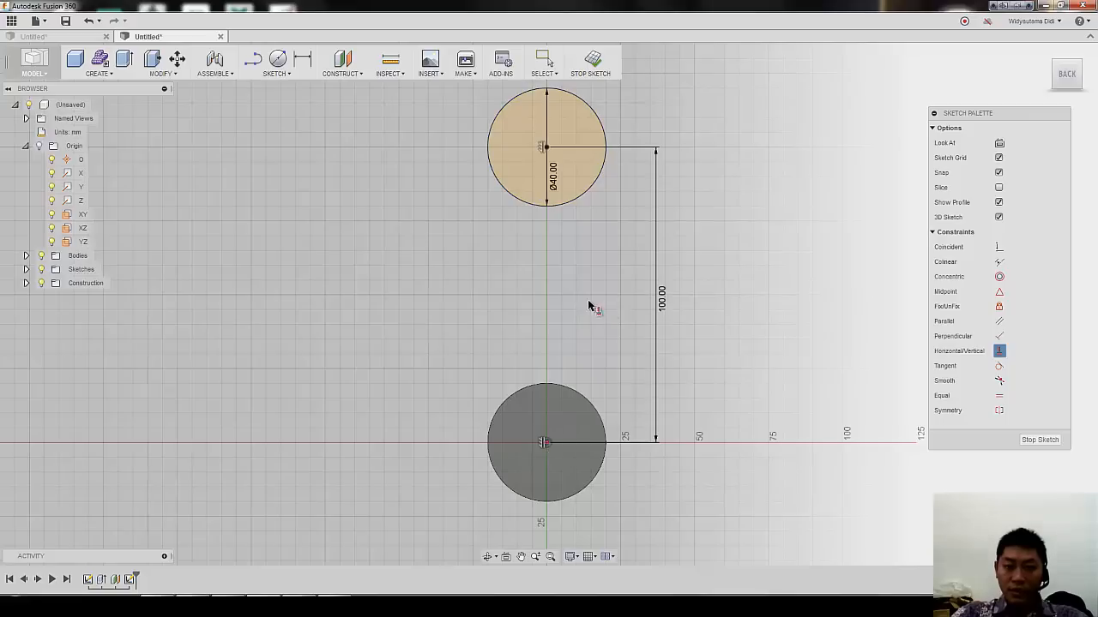
{"action": "right_click", "coordinate": [607, 264]}
{"action": "left_click", "coordinate": [650, 265]}
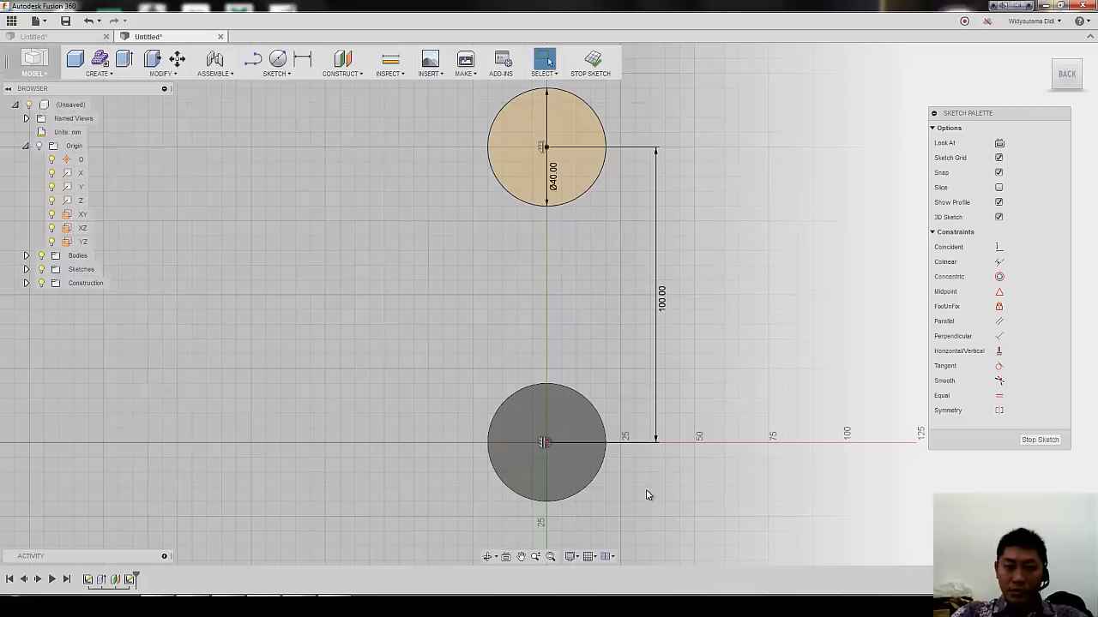
{"action": "left_click", "coordinate": [594, 64]}
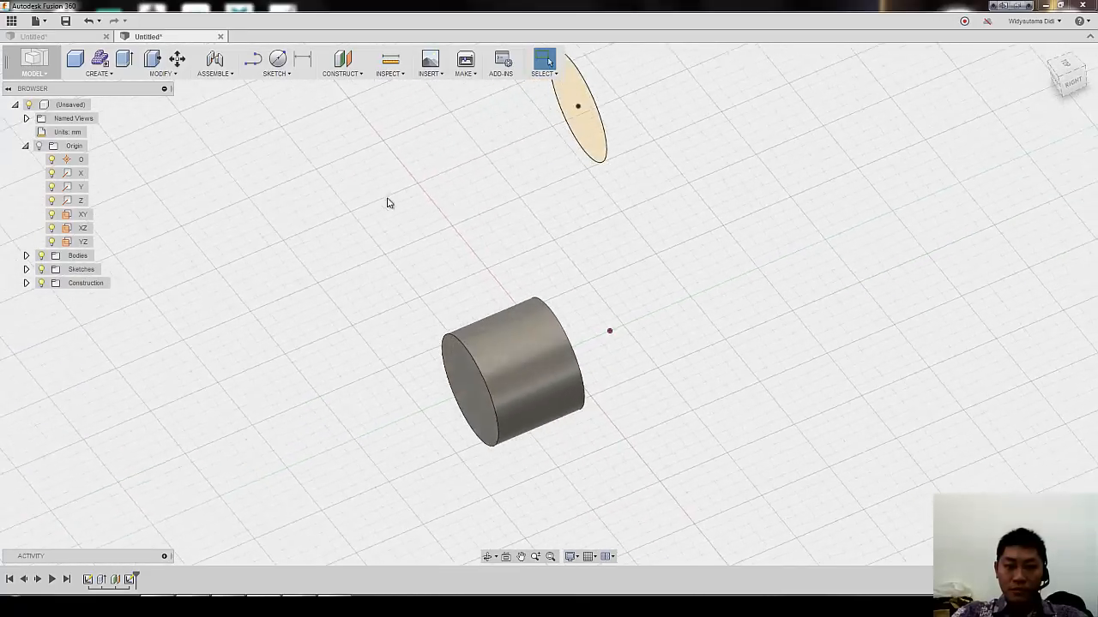
Step: Extrude the upper circle by -30 mm as a new body, checking the boss length against the lever drawing
{"action": "key", "text": "e"}
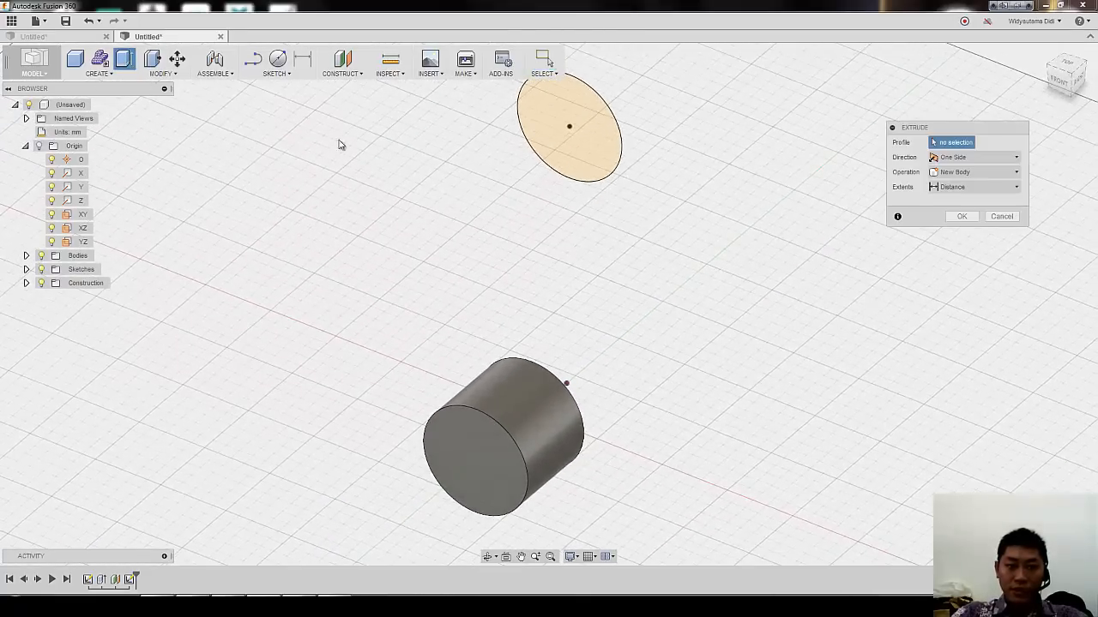
{"action": "left_click", "coordinate": [575, 122]}
{"action": "left_click_drag", "start_coordinate": [574, 122], "coordinate": [518, 172]}
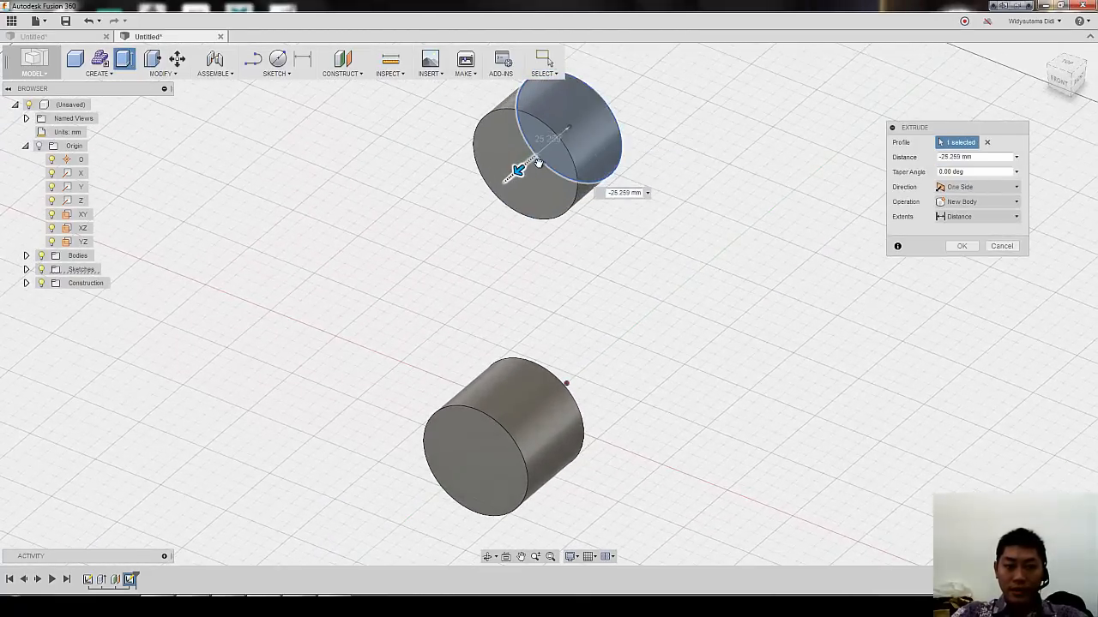
{"action": "key", "text": "BackSpace"}
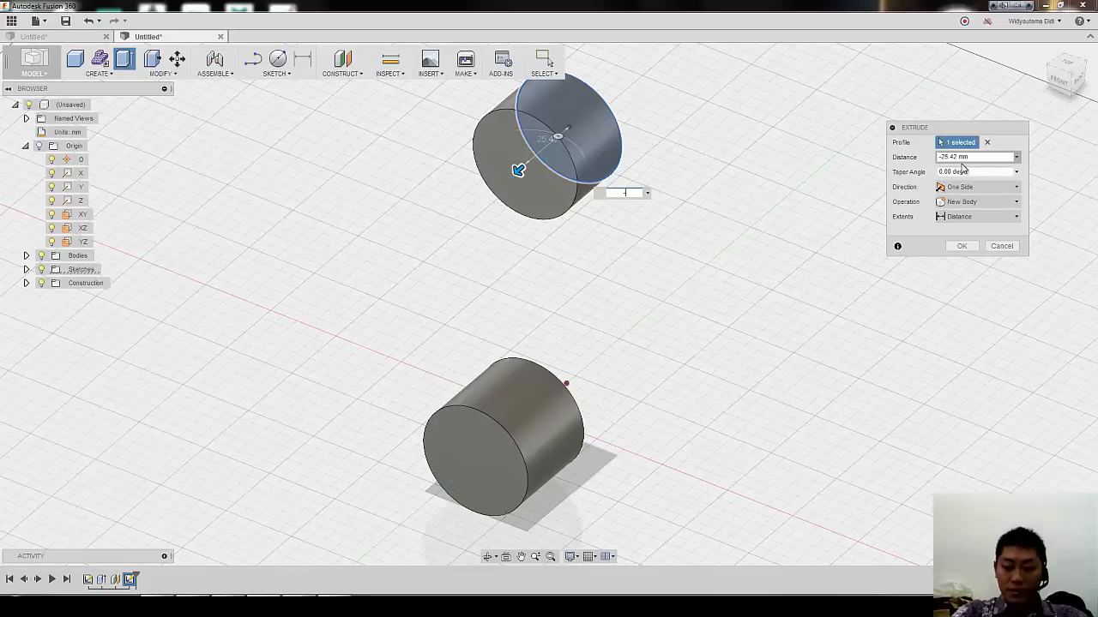
{"action": "type", "text": "-30"}
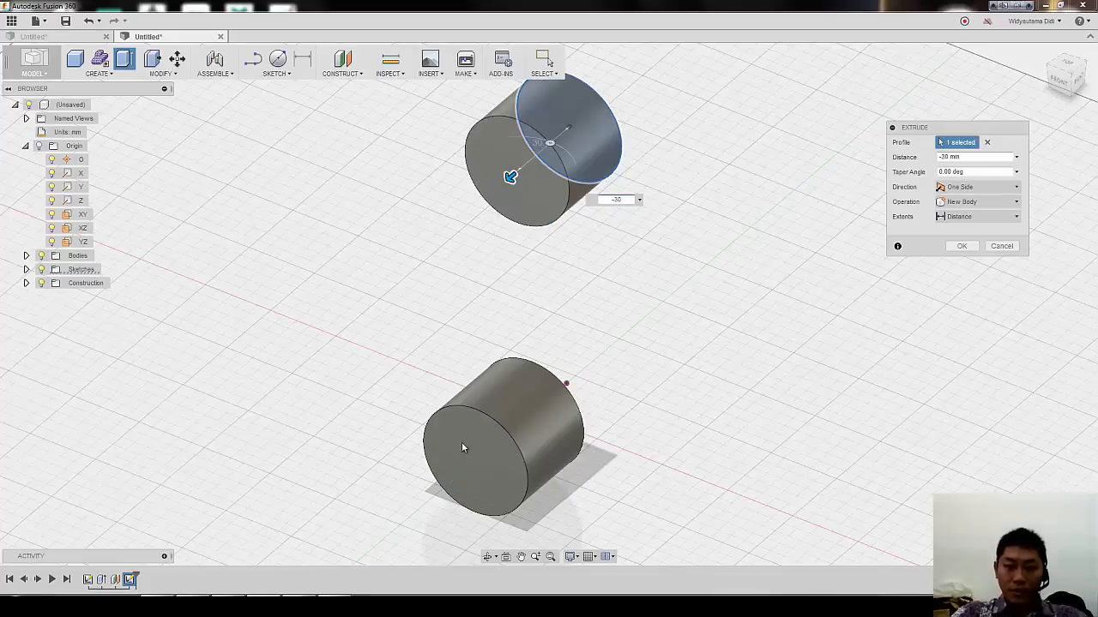
{"action": "key", "text": "alt+Tab"}
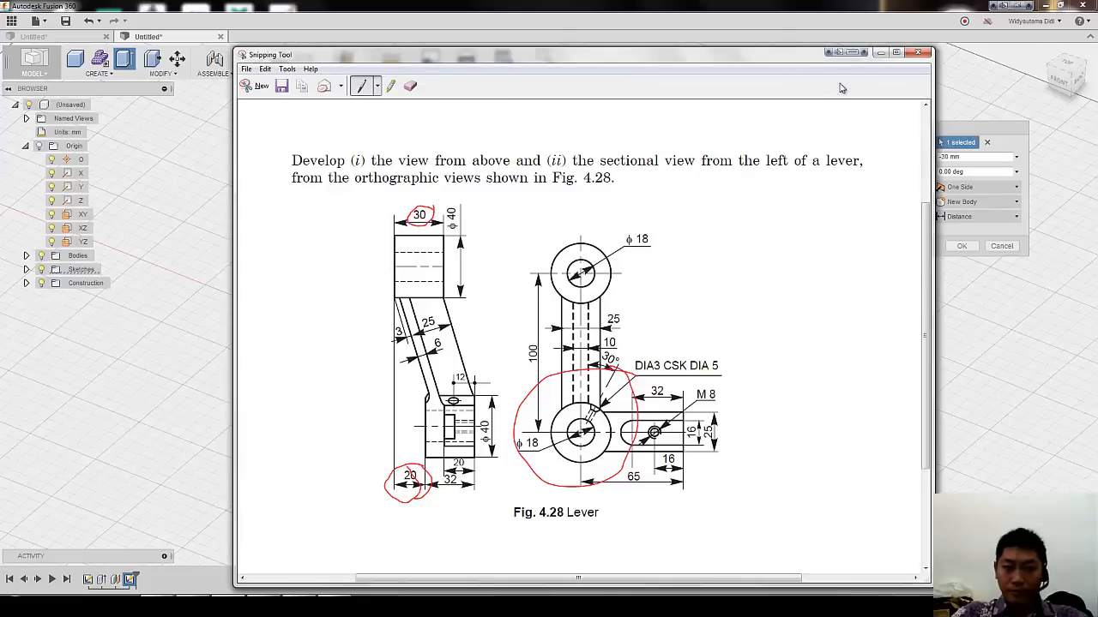
{"action": "left_click", "coordinate": [880, 53]}
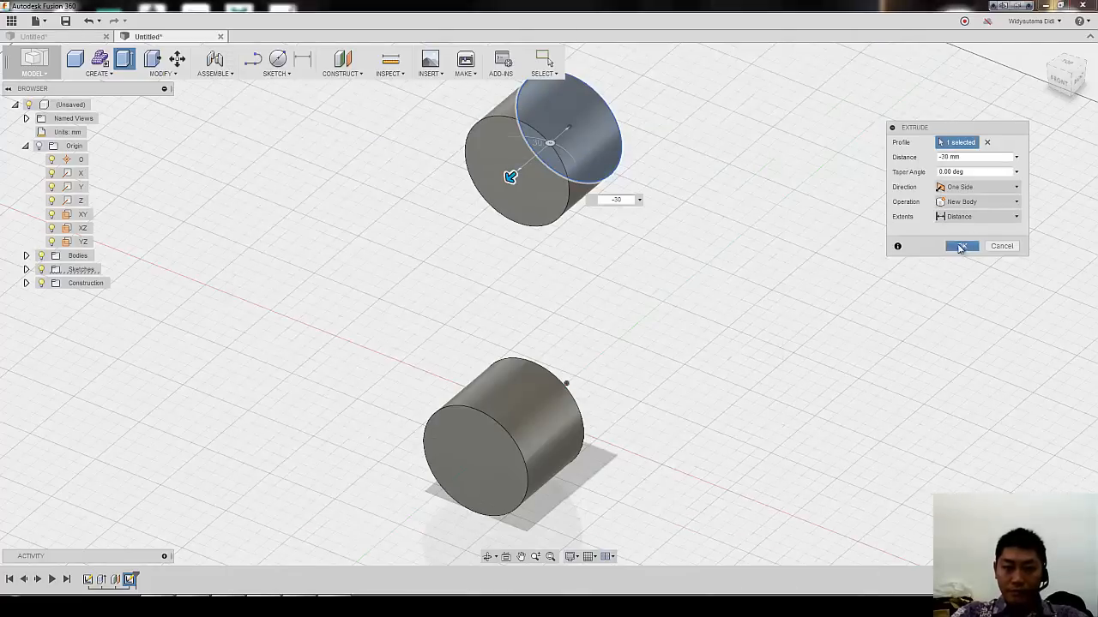
{"action": "left_click", "coordinate": [961, 247]}
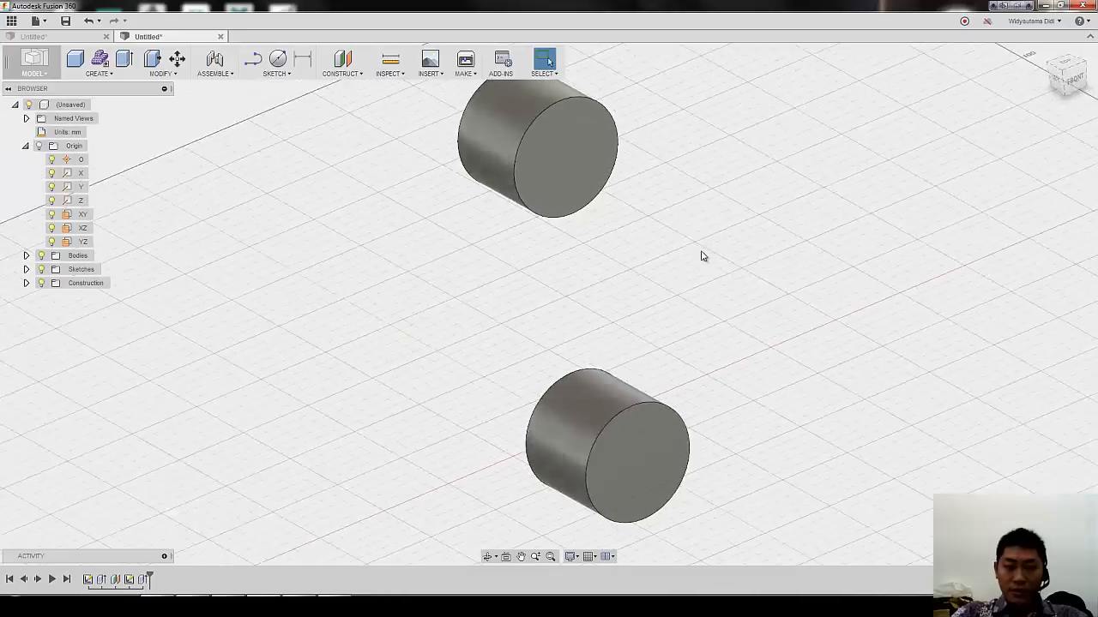
Step: Start a sketch on the YZ origin plane and turn on the Slice display
{"action": "middle_click_drag", "start_coordinate": [703, 256], "coordinate": [590, 438], "text": "shift"}
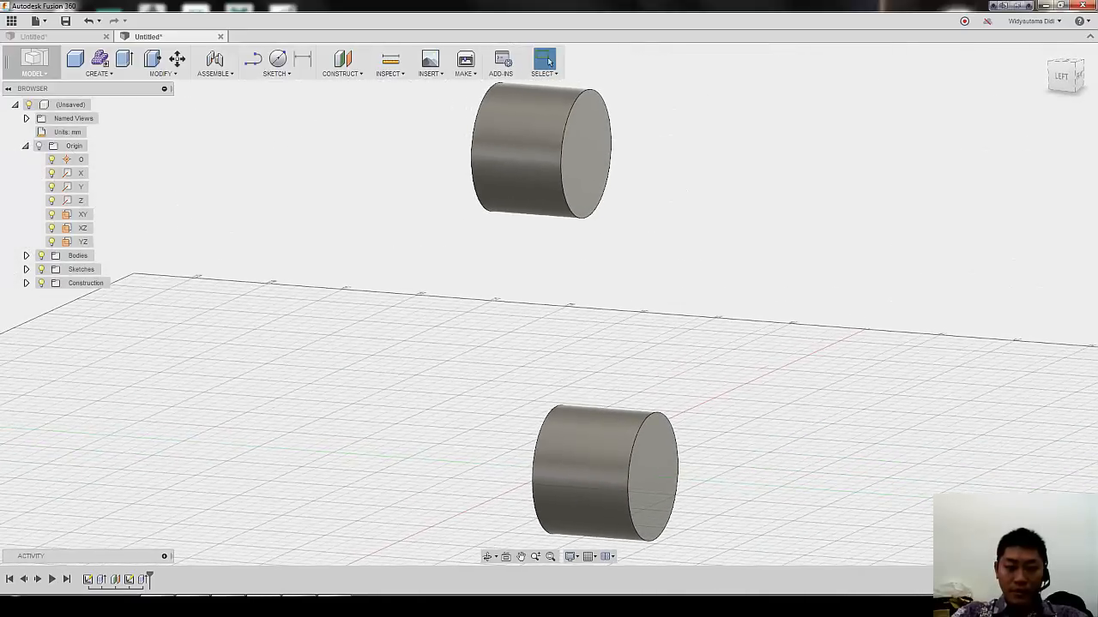
{"action": "left_click", "coordinate": [229, 606]}
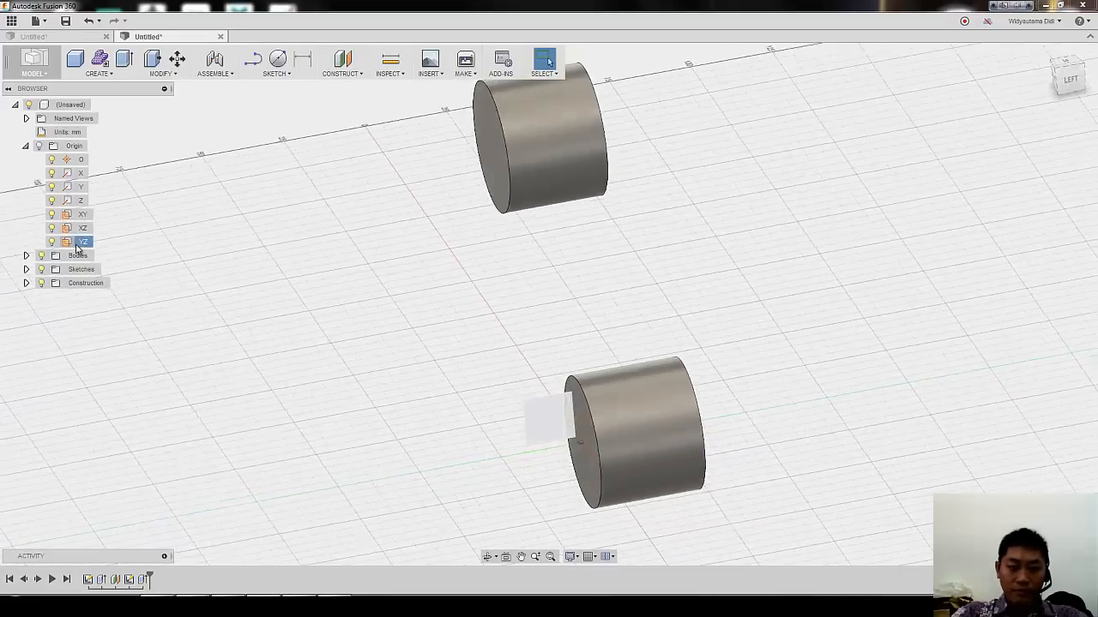
{"action": "left_click", "coordinate": [78, 242]}
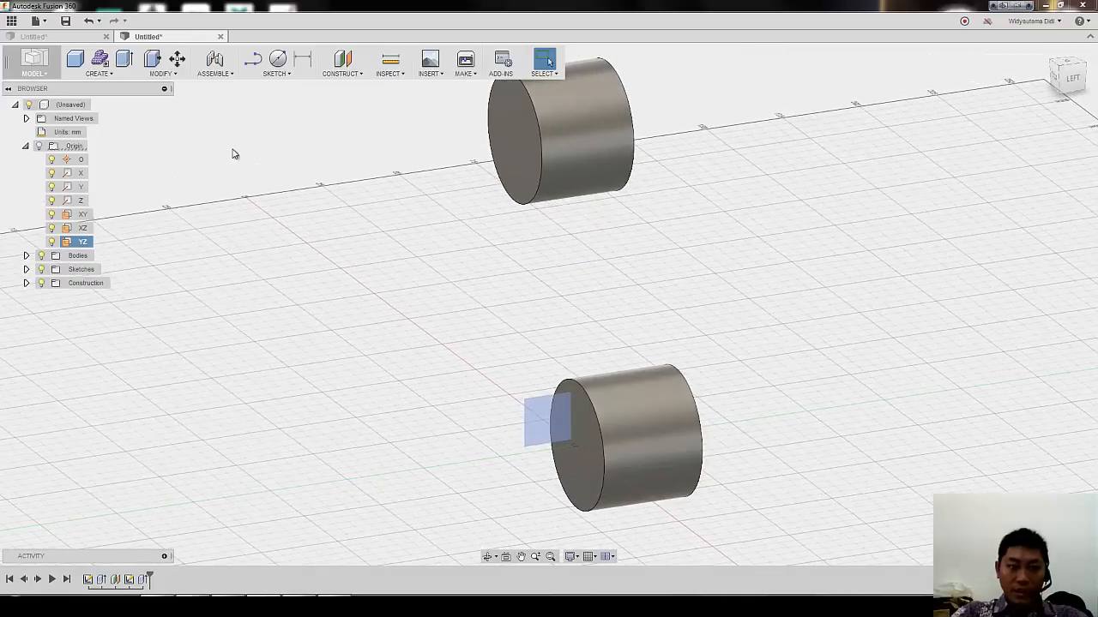
{"action": "left_click", "coordinate": [253, 58]}
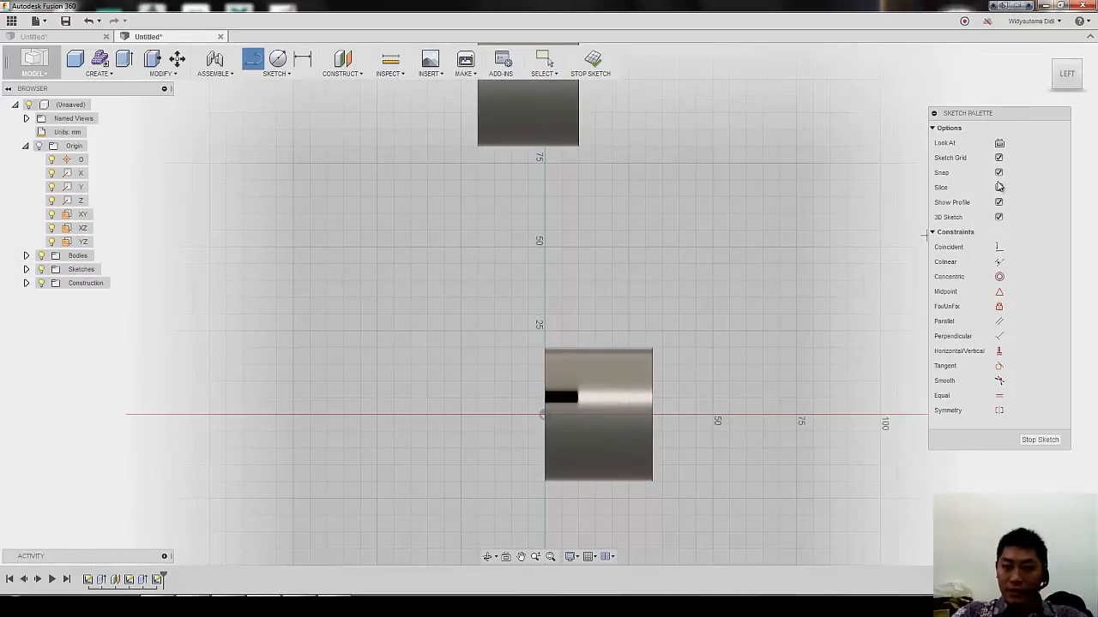
{"action": "left_click", "coordinate": [999, 187]}
{"action": "middle_click_drag", "start_coordinate": [610, 204], "coordinate": [596, 271]}
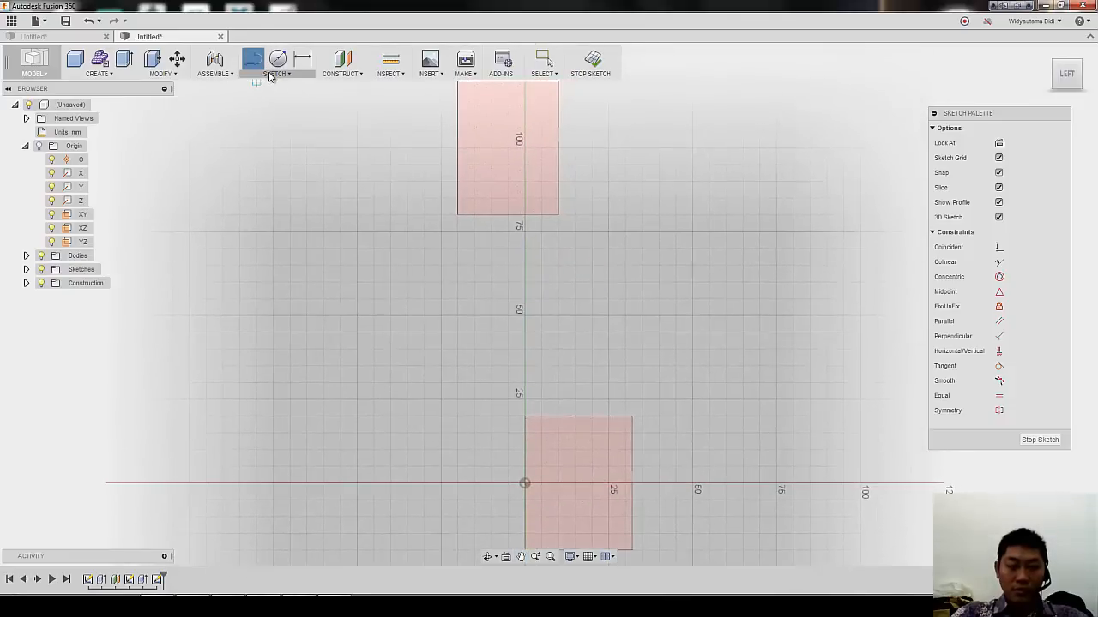
{"action": "middle_click_drag", "start_coordinate": [366, 103], "coordinate": [350, 131]}
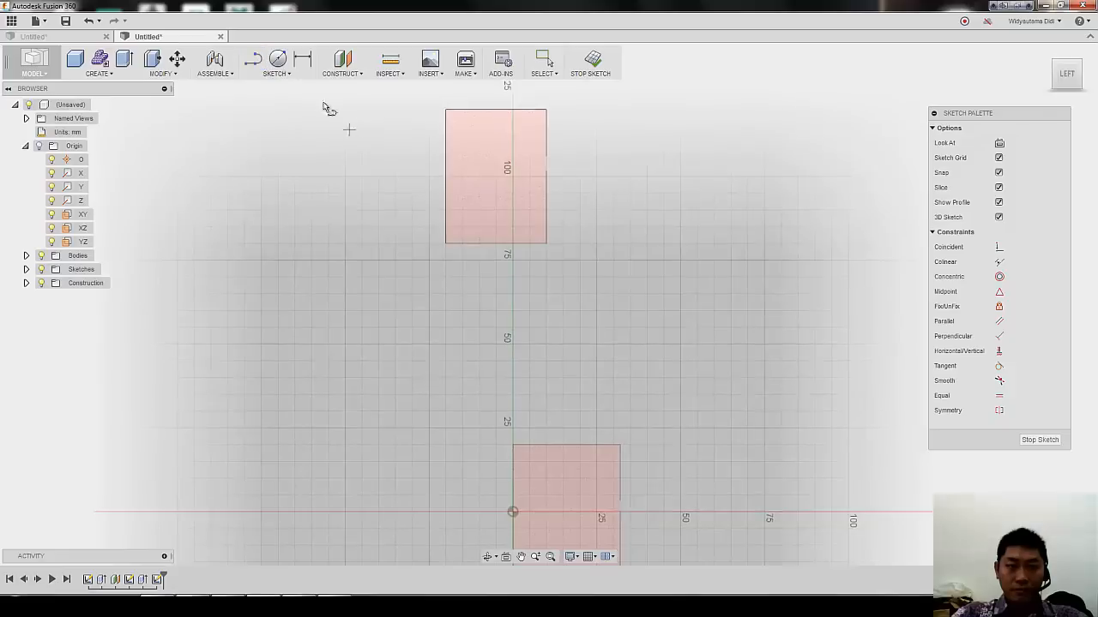
Step: Intersect the upper and lower cylinder bodies with the sketch plane to bring their outlines into the sketch
{"action": "left_click", "coordinate": [290, 75]}
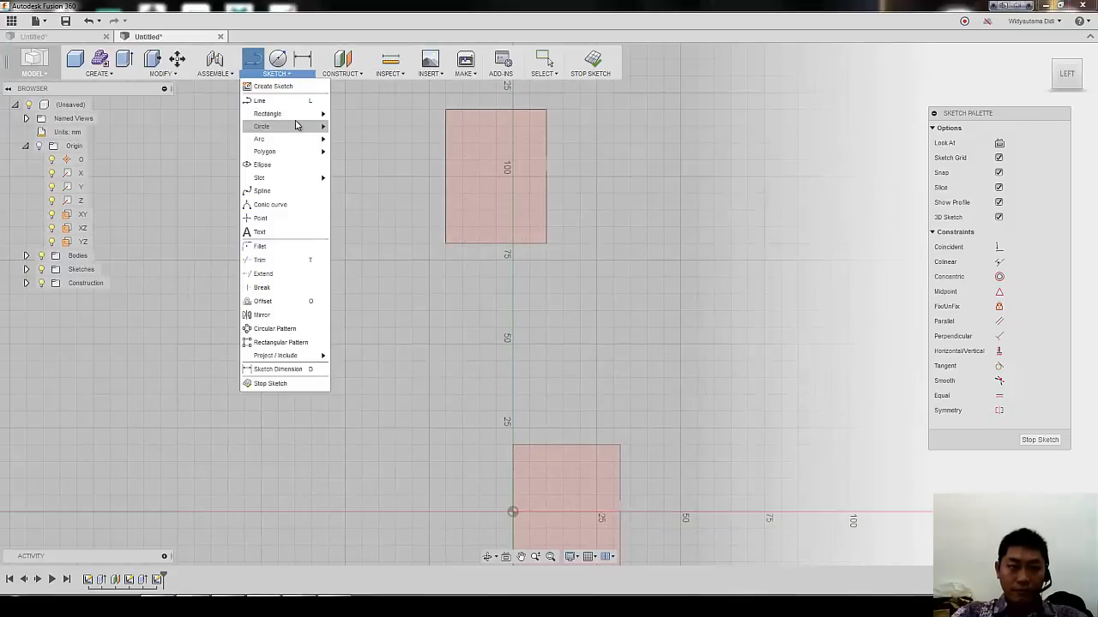
{"action": "mouse_move", "coordinate": [282, 355]}
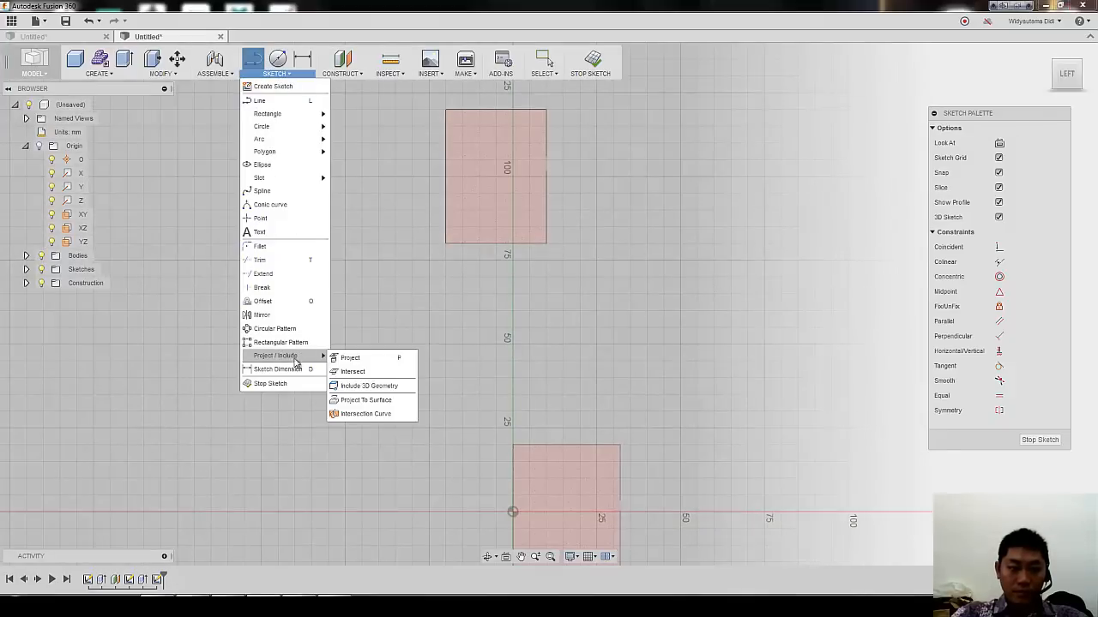
{"action": "left_click", "coordinate": [352, 372]}
{"action": "left_click", "coordinate": [492, 197]}
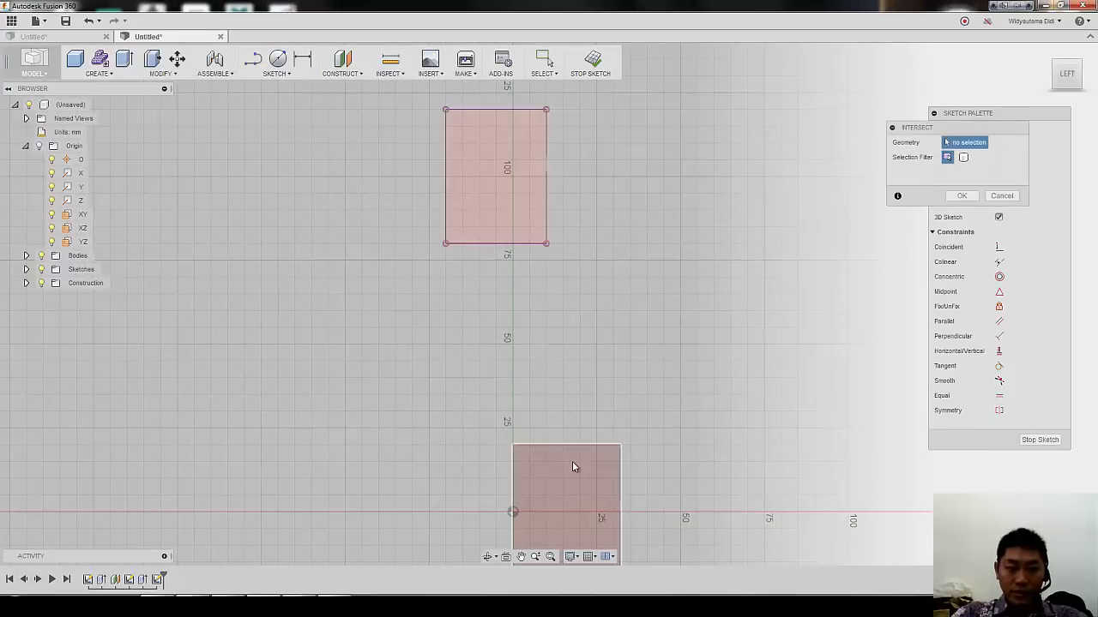
{"action": "left_click", "coordinate": [572, 462]}
Step: Sketch a closed four-line slanted strip running from inside the upper boss to inside the lower boss, its upper end edge about 9.5 mm long
{"action": "left_click", "coordinate": [253, 58]}
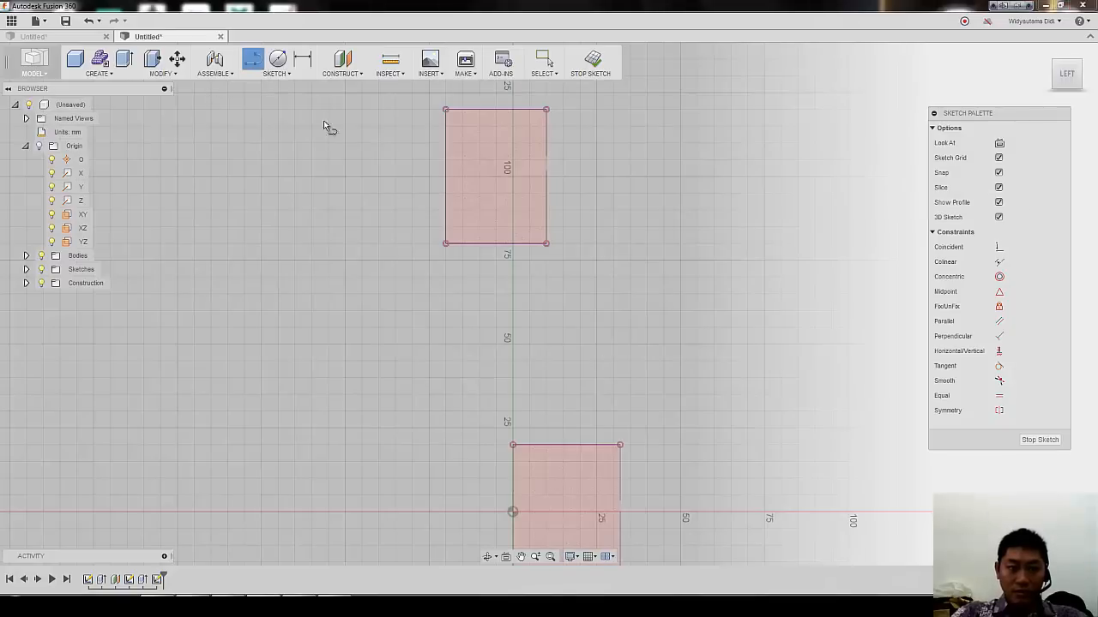
{"action": "left_click", "coordinate": [457, 215]}
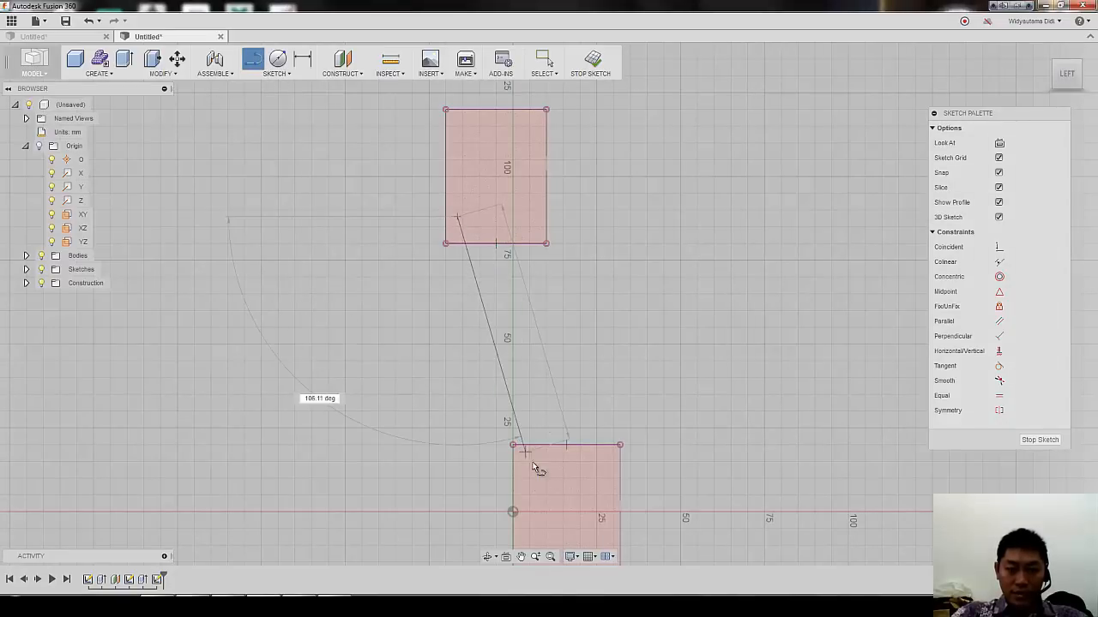
{"action": "left_click", "coordinate": [539, 503]}
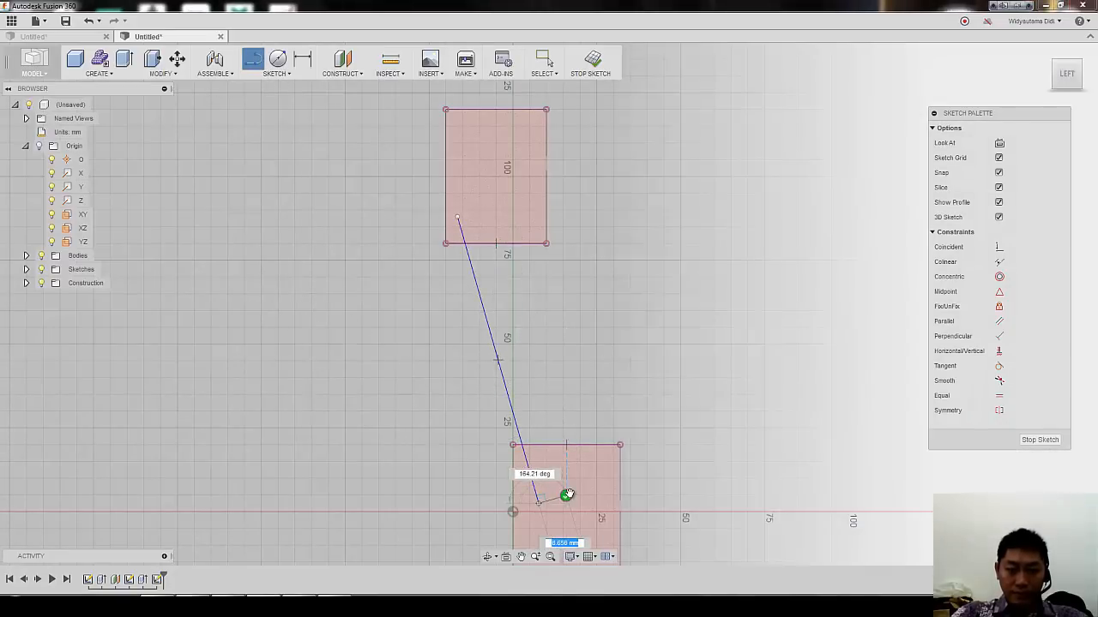
{"action": "left_click", "coordinate": [570, 487]}
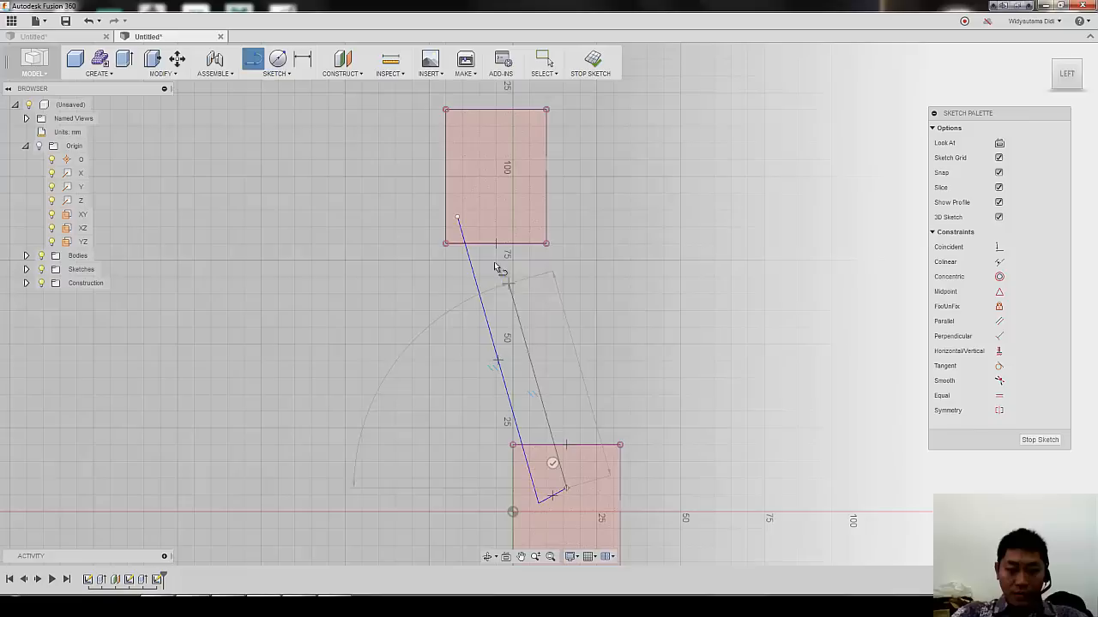
{"action": "left_click", "coordinate": [487, 207]}
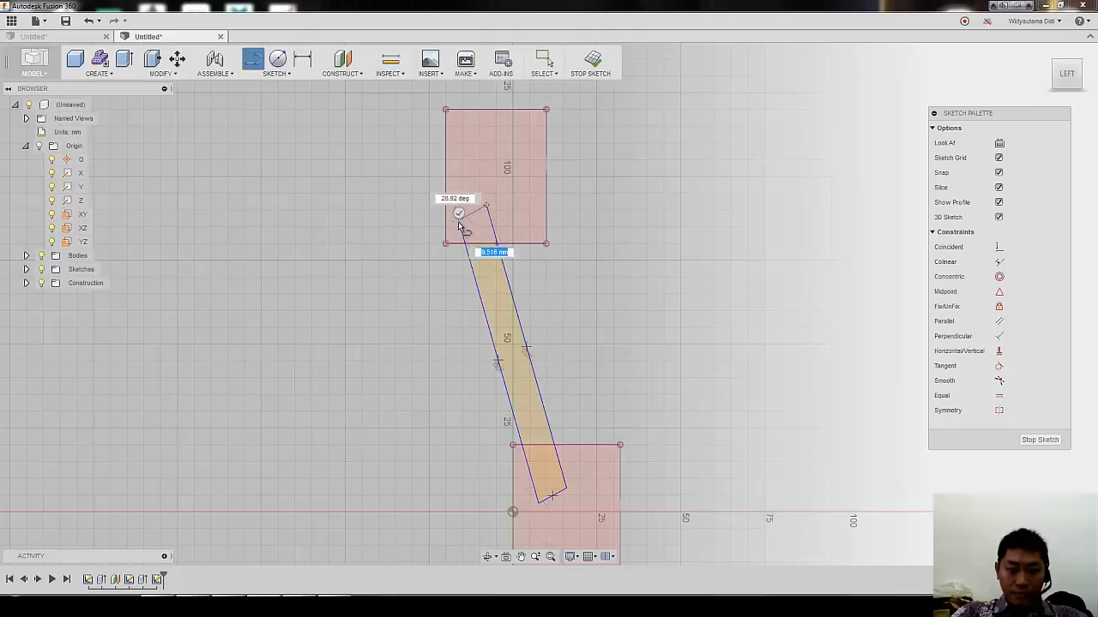
{"action": "scroll", "coordinate": [455, 219], "scroll_direction": "up", "scroll_amount": 3}
{"action": "left_click", "coordinate": [457, 215]}
{"action": "scroll", "coordinate": [597, 231], "scroll_direction": "down", "scroll_amount": 3}
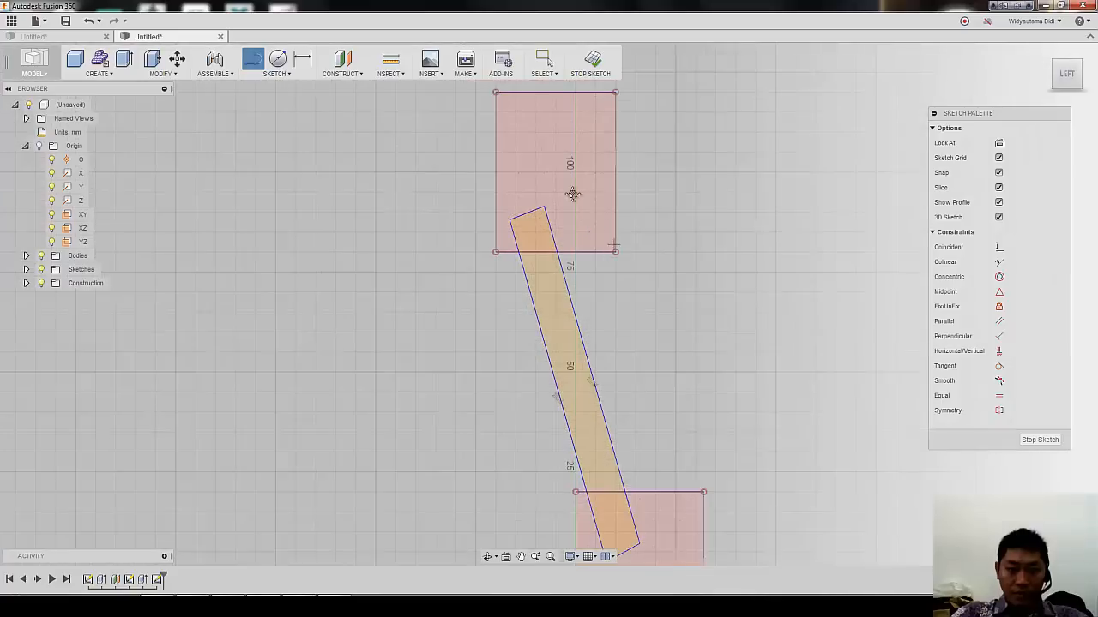
{"action": "right_click", "coordinate": [668, 203]}
{"action": "left_click", "coordinate": [710, 206]}
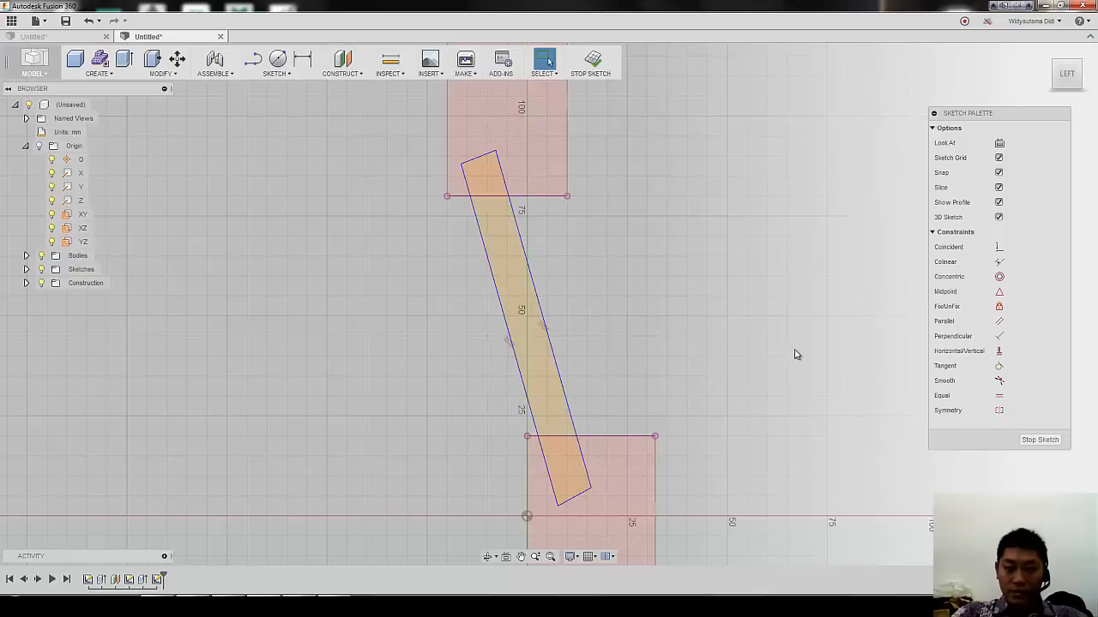
Step: Dimension the distance between the strip's two long parallel edges as 6 mm
{"action": "left_click", "coordinate": [302, 58]}
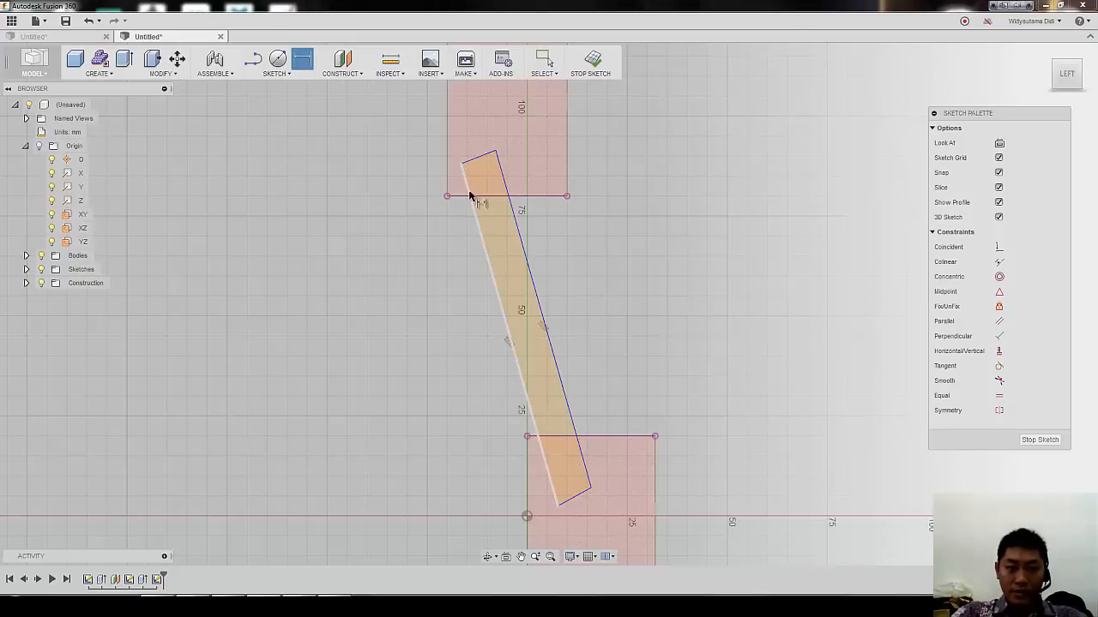
{"action": "middle_click_drag", "start_coordinate": [512, 212], "coordinate": [526, 235]}
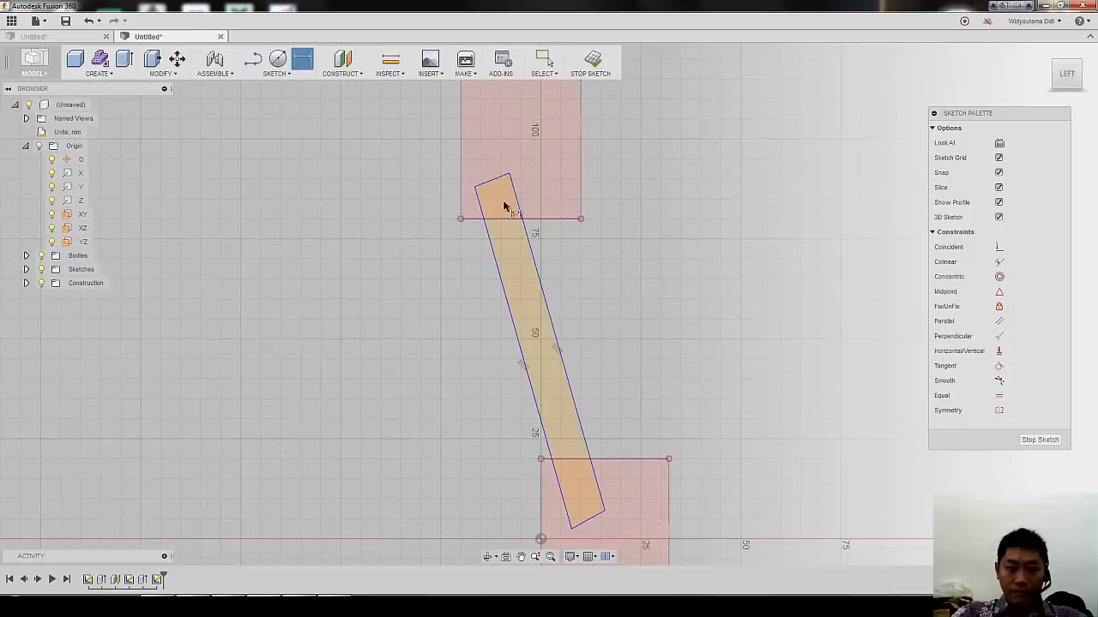
{"action": "left_click", "coordinate": [500, 267]}
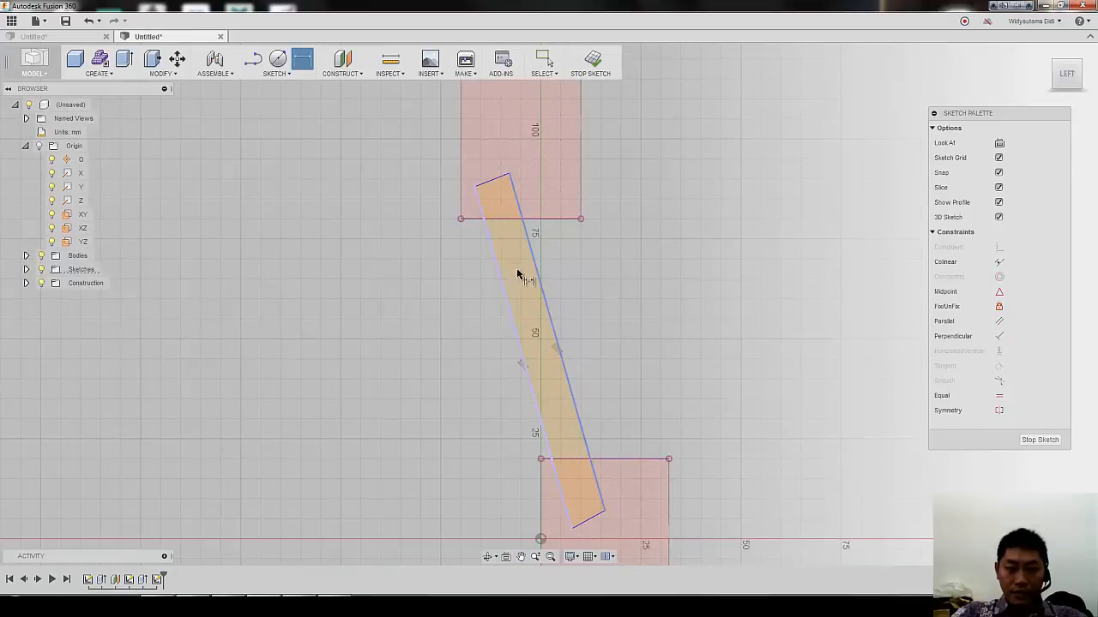
{"action": "left_click", "coordinate": [521, 275]}
{"action": "type", "text": "6"}
{"action": "key", "text": "Return"}
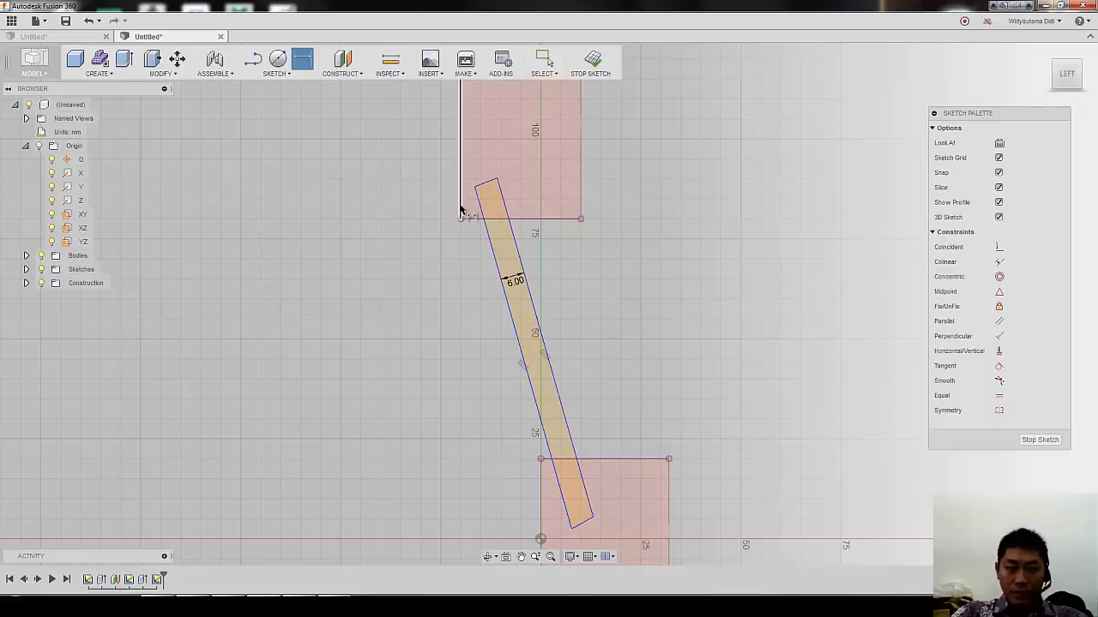
Step: Dimension the distance from the upper boss's lower-left corner to the strip's nearest long edge as 3 mm
{"action": "middle_click_drag", "start_coordinate": [514, 230], "coordinate": [532, 266]}
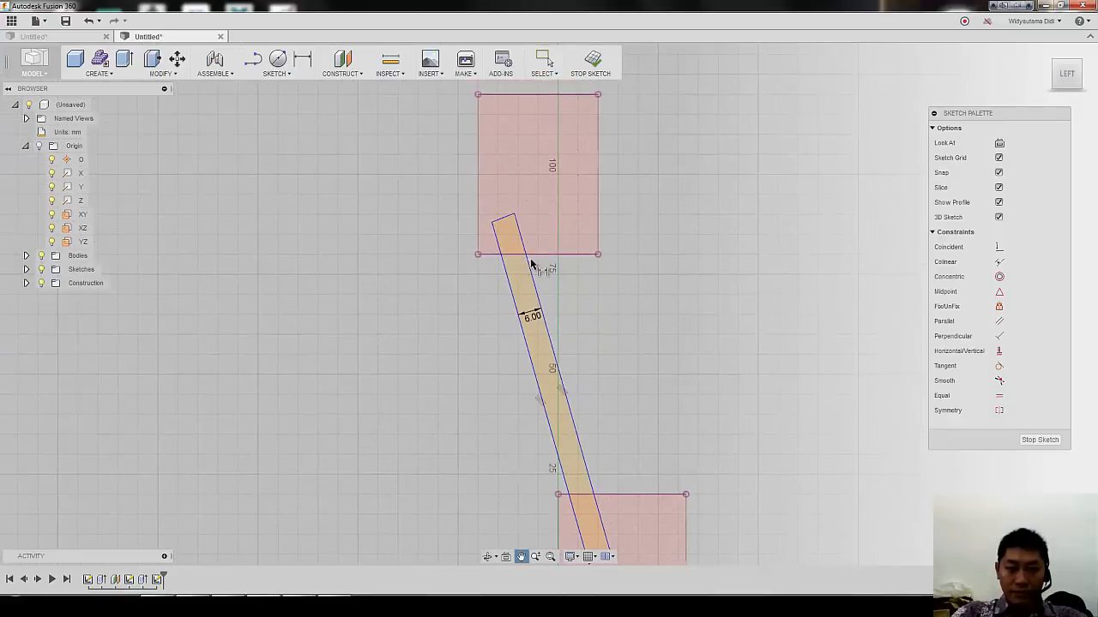
{"action": "key", "text": "d"}
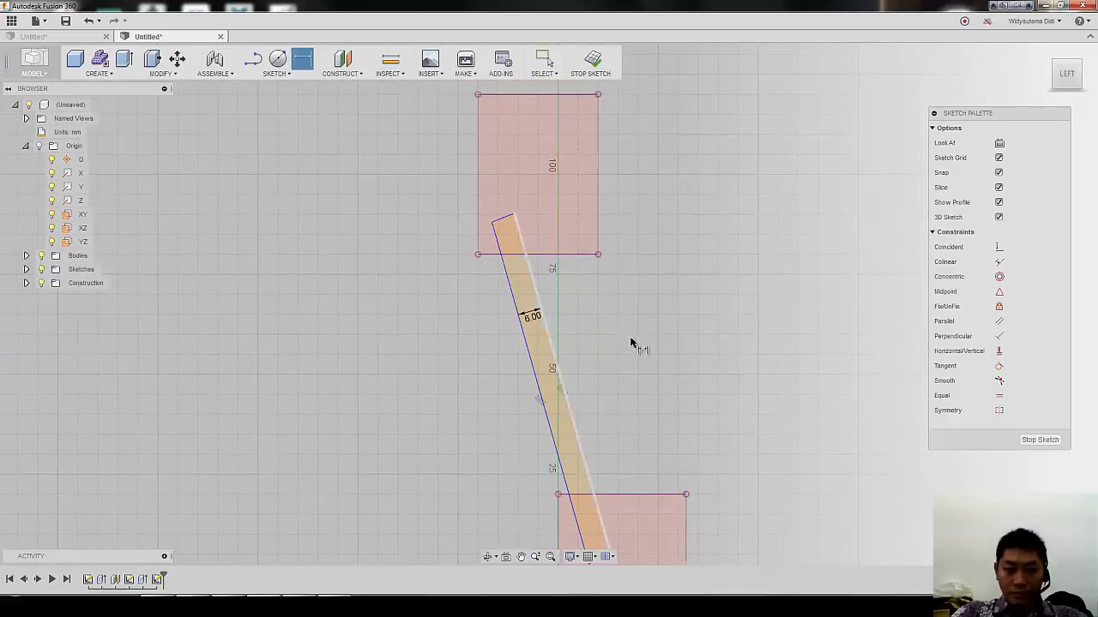
{"action": "middle_click_drag", "start_coordinate": [632, 341], "coordinate": [626, 310]}
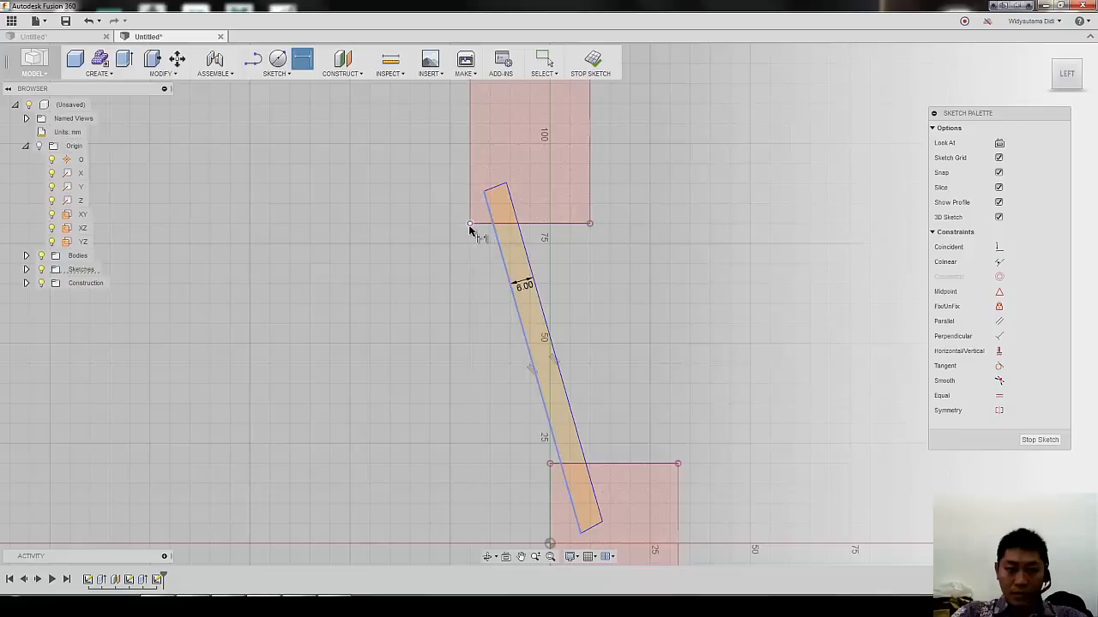
{"action": "left_click", "coordinate": [527, 281]}
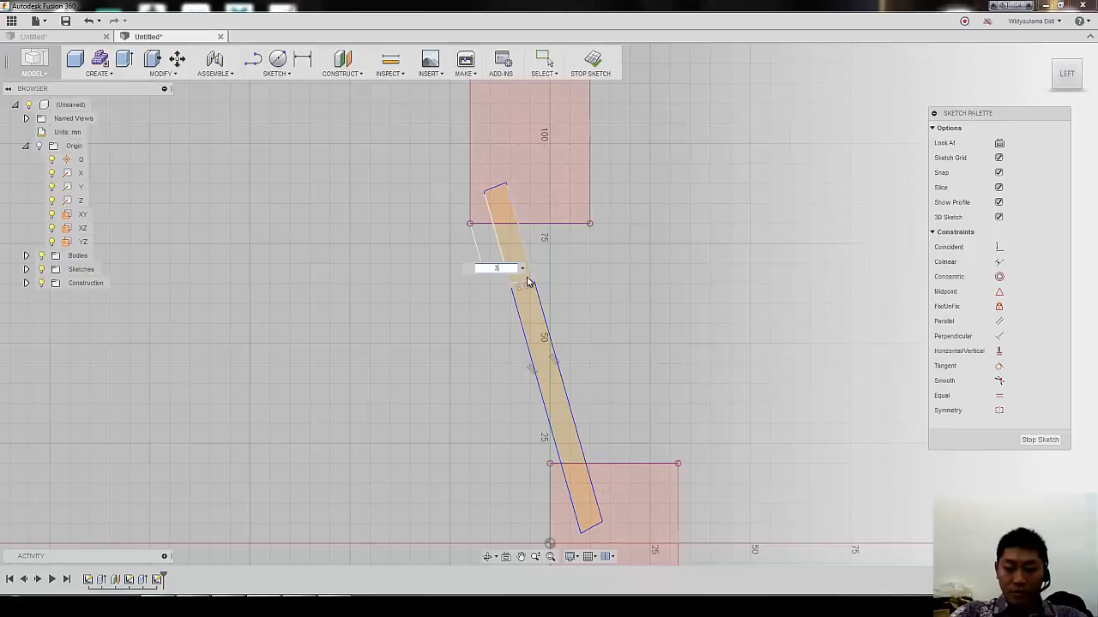
{"action": "key", "text": "Return"}
Step: Dimension the distance from the lower boss's upper-left corner to the strip's nearest long edge, linked to the upper 3 mm dimension
{"action": "scroll", "coordinate": [549, 502], "scroll_direction": "up", "scroll_amount": 5}
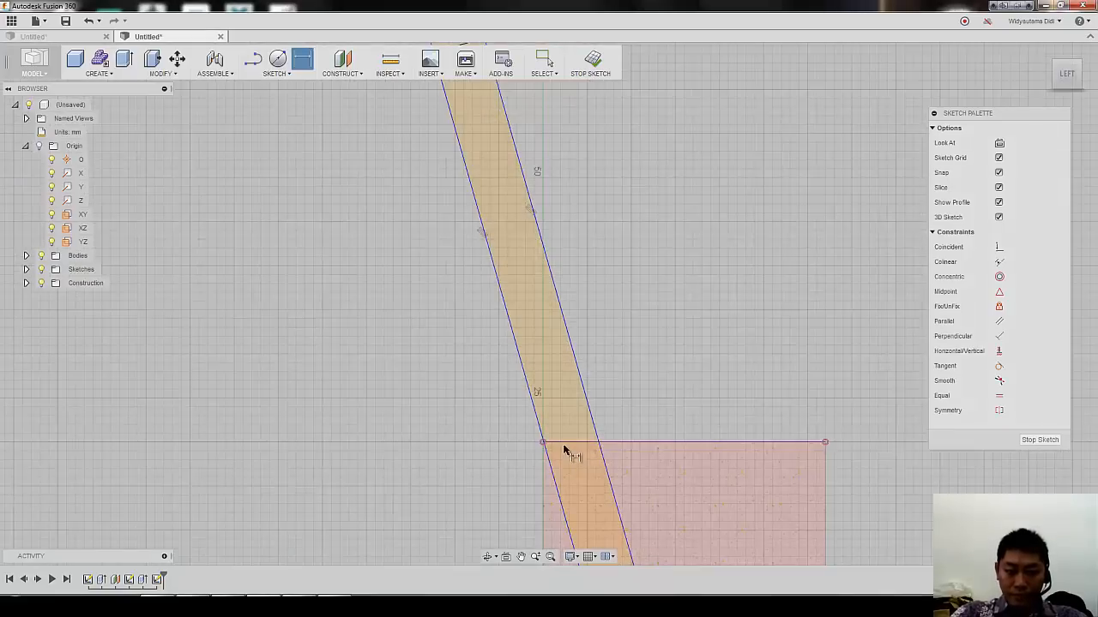
{"action": "left_click", "coordinate": [433, 388]}
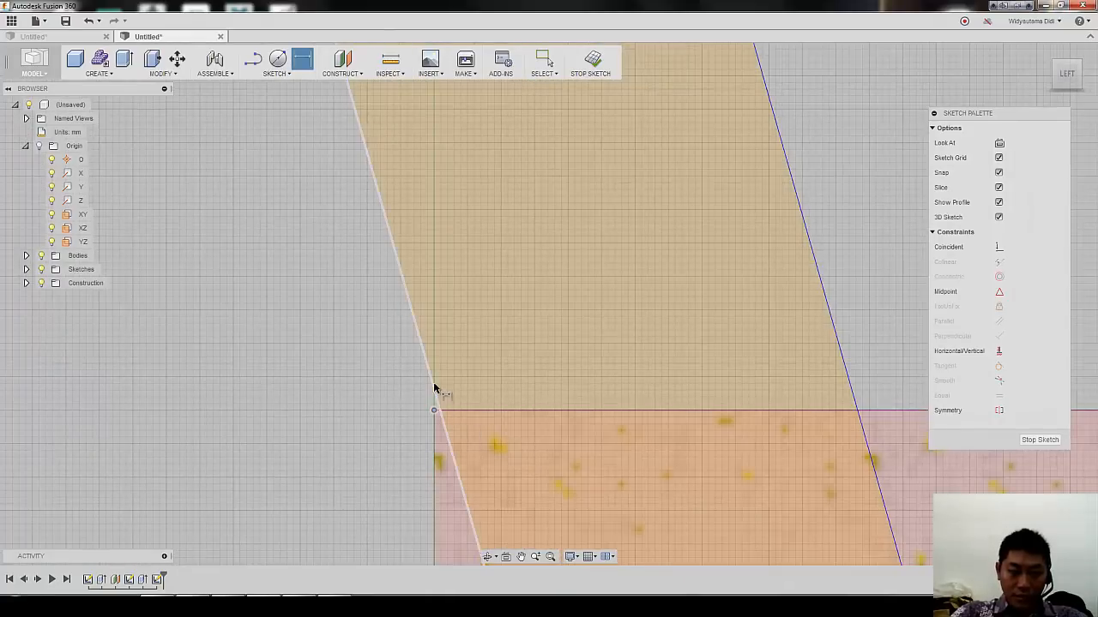
{"action": "left_click", "coordinate": [370, 339]}
{"action": "scroll", "coordinate": [544, 220], "scroll_direction": "down", "scroll_amount": 6}
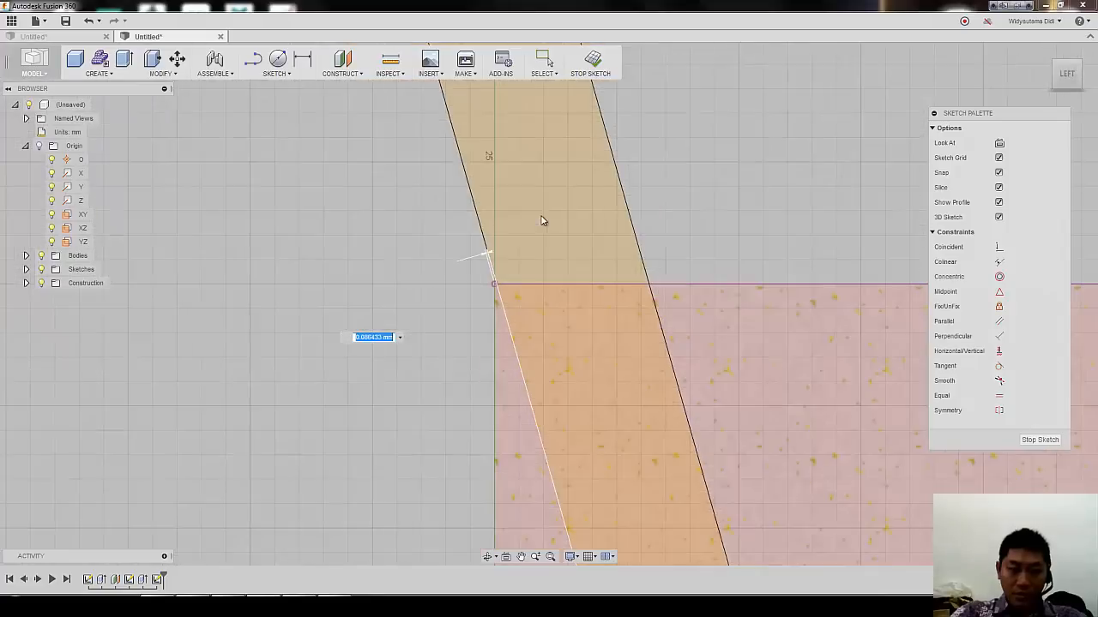
{"action": "middle_click_drag", "start_coordinate": [553, 238], "coordinate": [573, 319]}
{"action": "scroll", "coordinate": [531, 222], "scroll_direction": "down", "scroll_amount": 2}
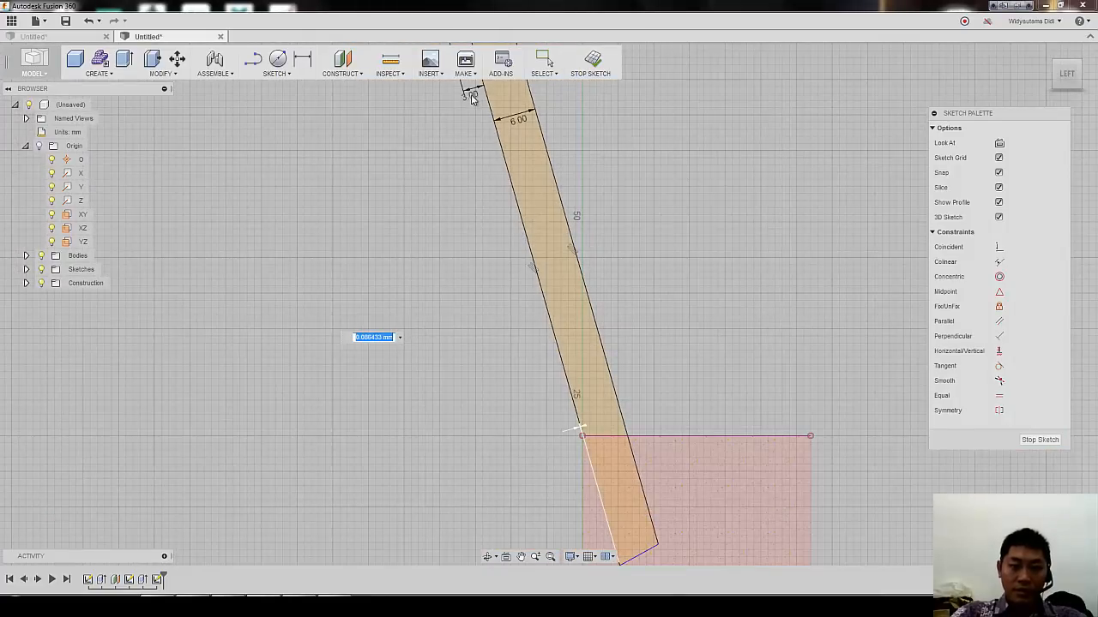
{"action": "type", "text": "d10"}
{"action": "key", "text": "Return"}
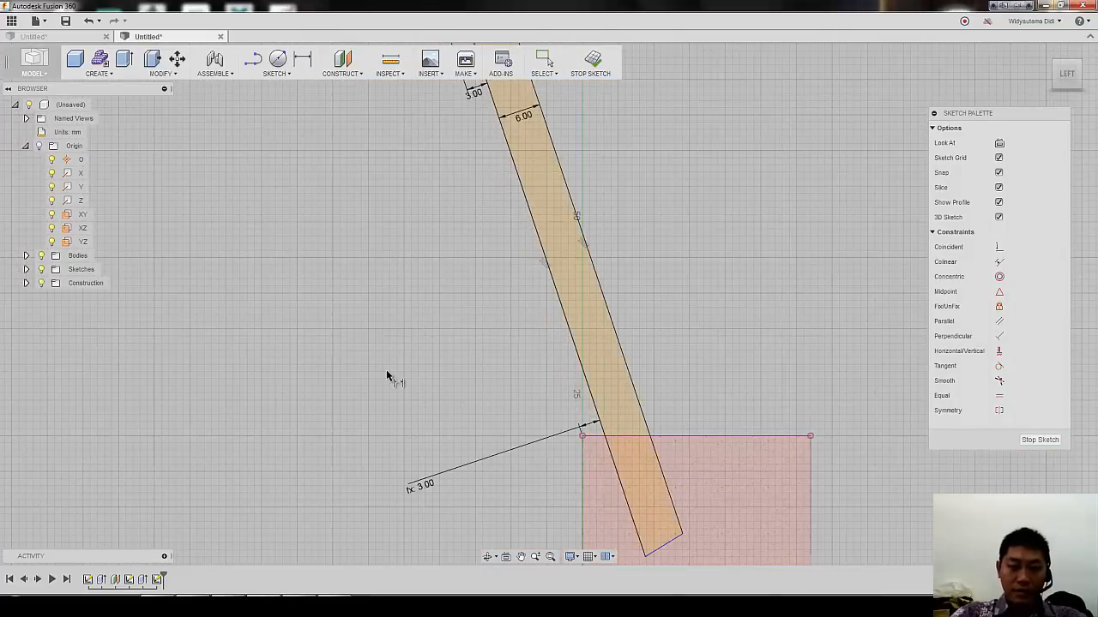
Step: Make both short end edges of the strip perpendicular to its long edges and finish the sketch
{"action": "scroll", "coordinate": [702, 376], "scroll_direction": "down", "scroll_amount": 3}
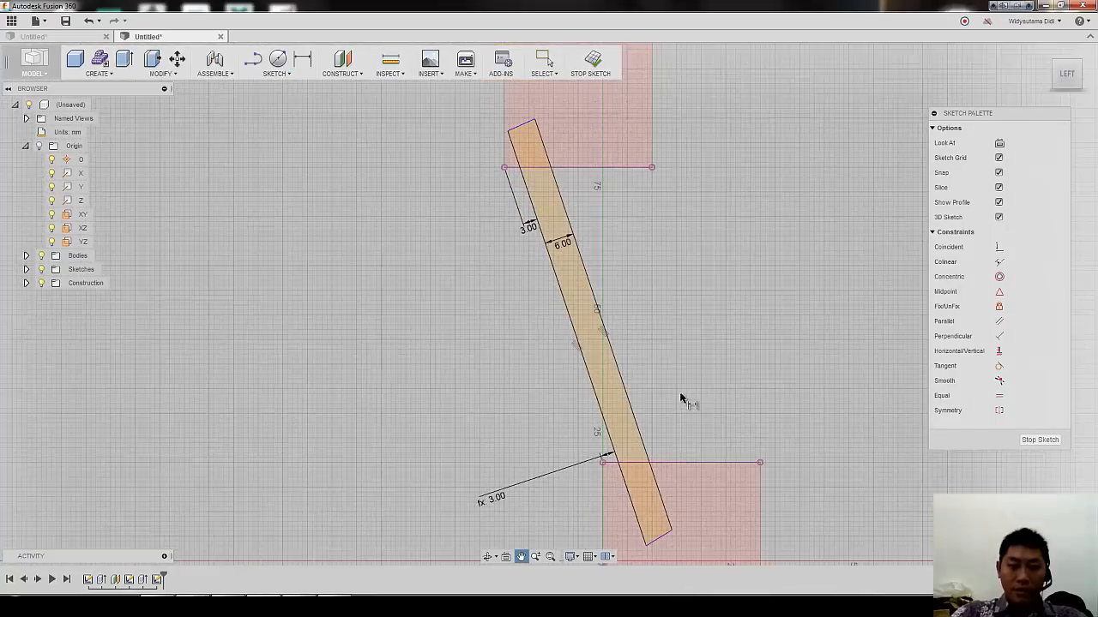
{"action": "scroll", "coordinate": [617, 283], "scroll_direction": "down", "scroll_amount": 1}
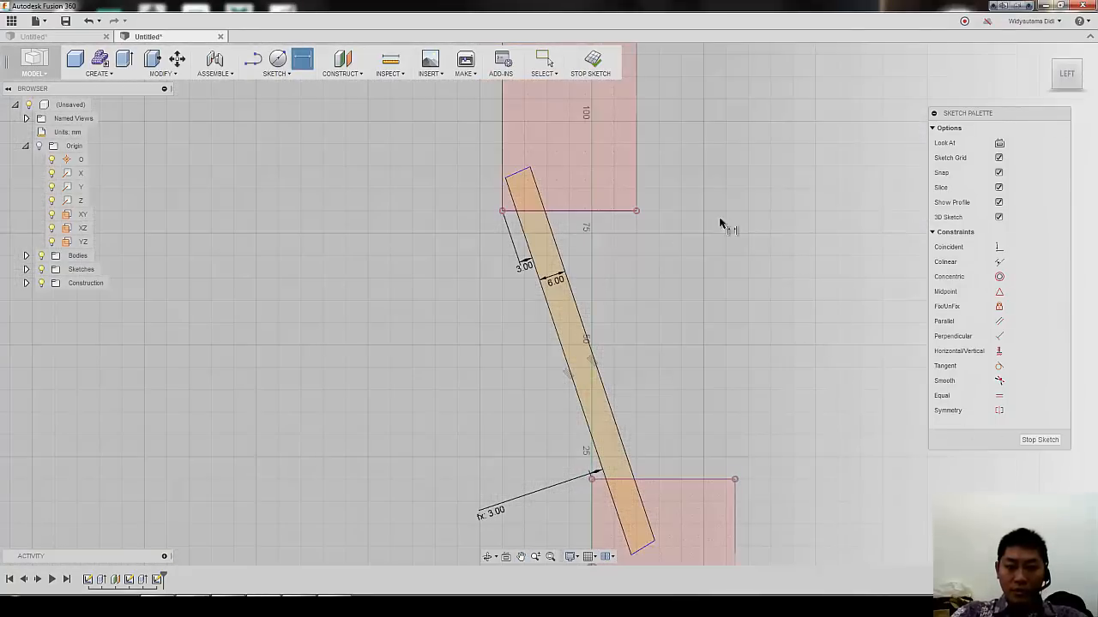
{"action": "left_click", "coordinate": [999, 338]}
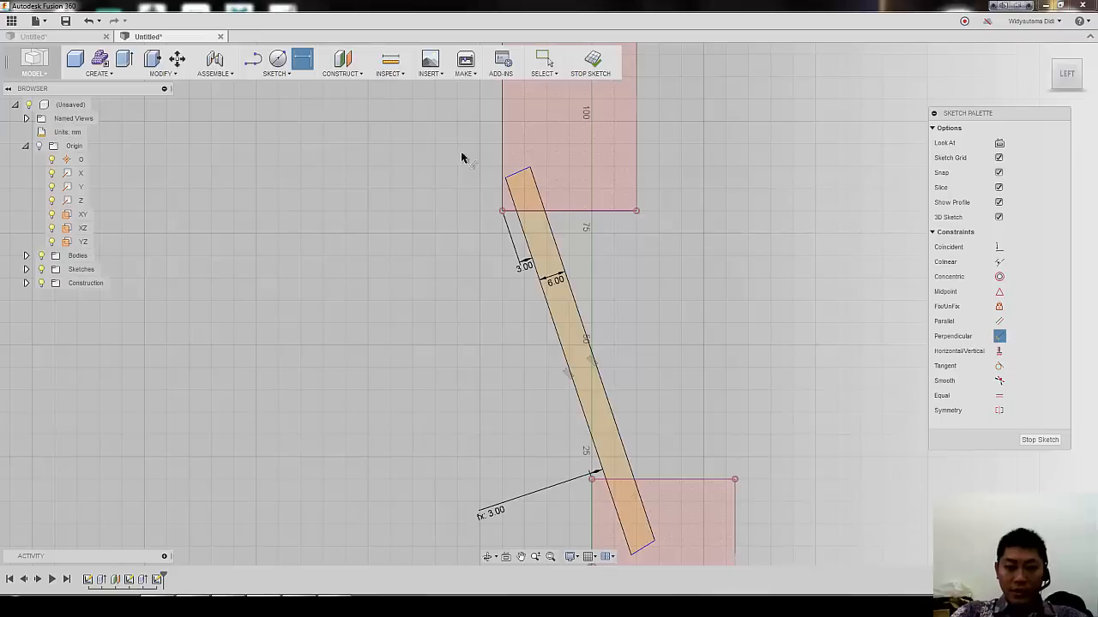
{"action": "left_click", "coordinate": [526, 174]}
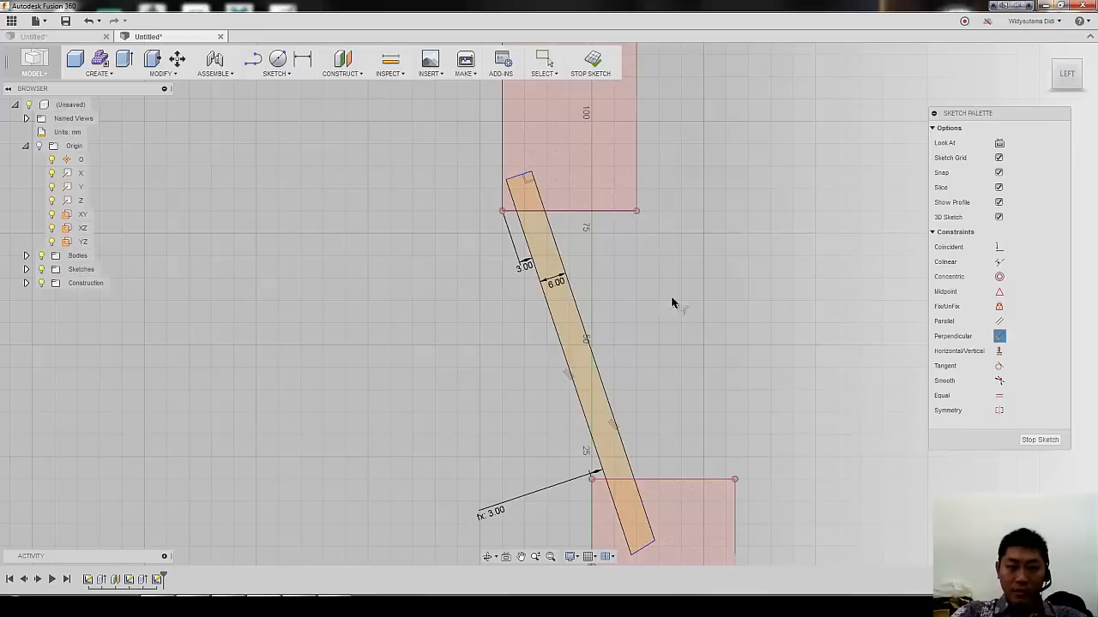
{"action": "middle_click_drag", "start_coordinate": [673, 303], "coordinate": [678, 269]}
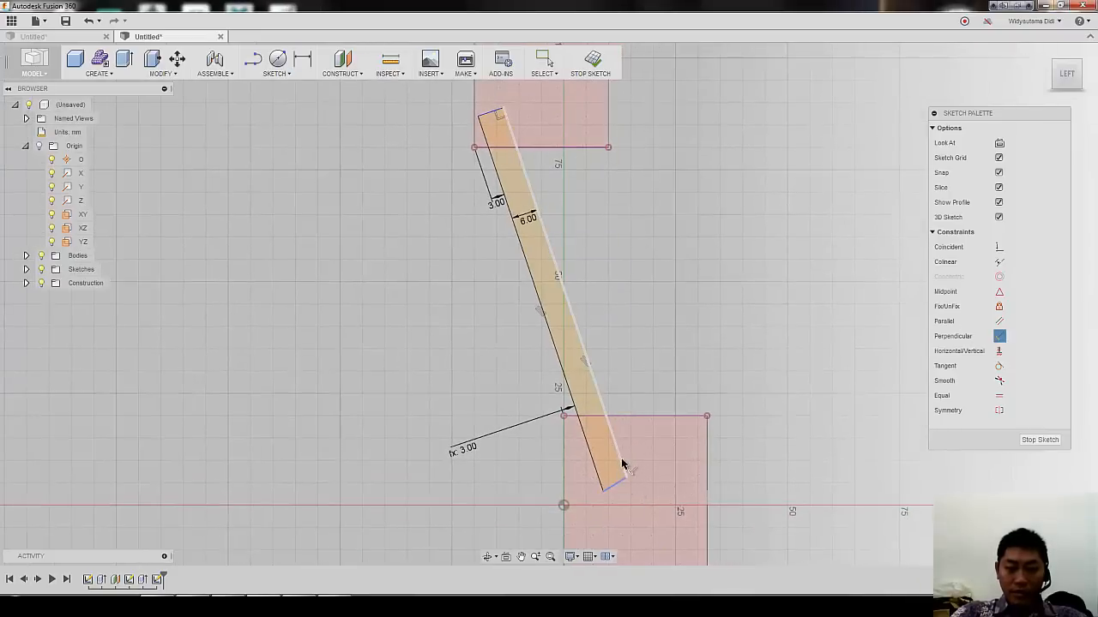
{"action": "right_click", "coordinate": [720, 264]}
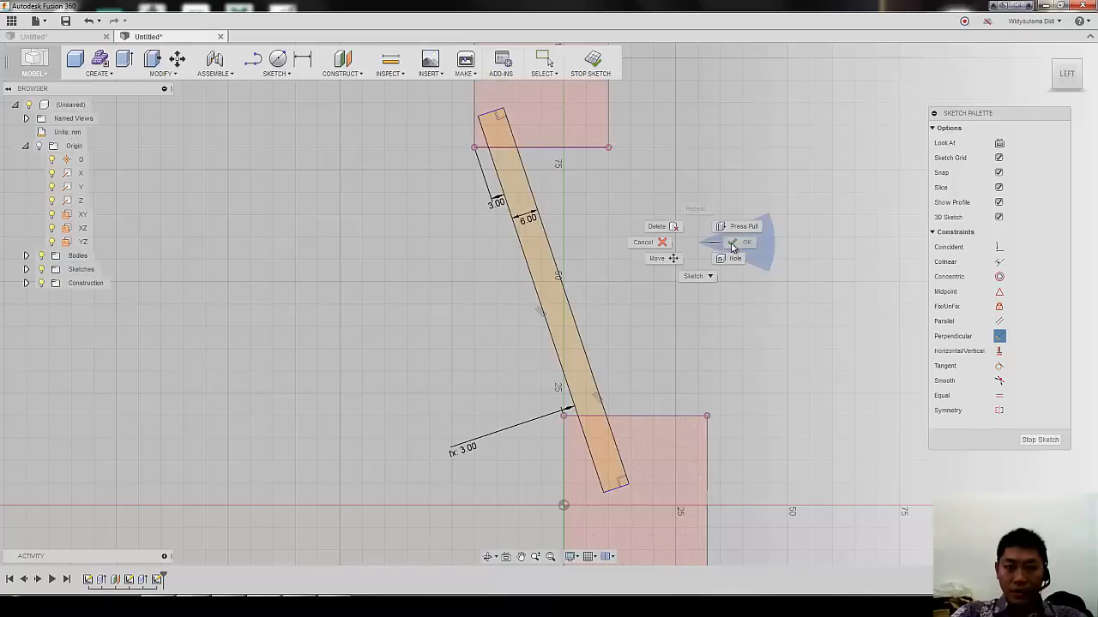
{"action": "left_click", "coordinate": [732, 244]}
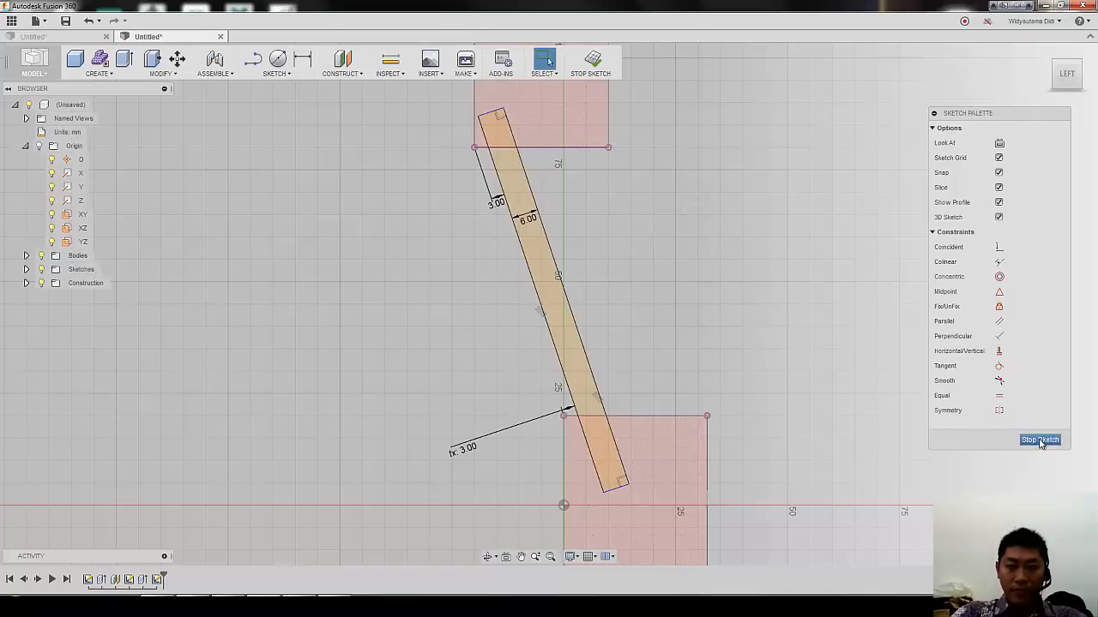
{"action": "left_click", "coordinate": [1040, 441]}
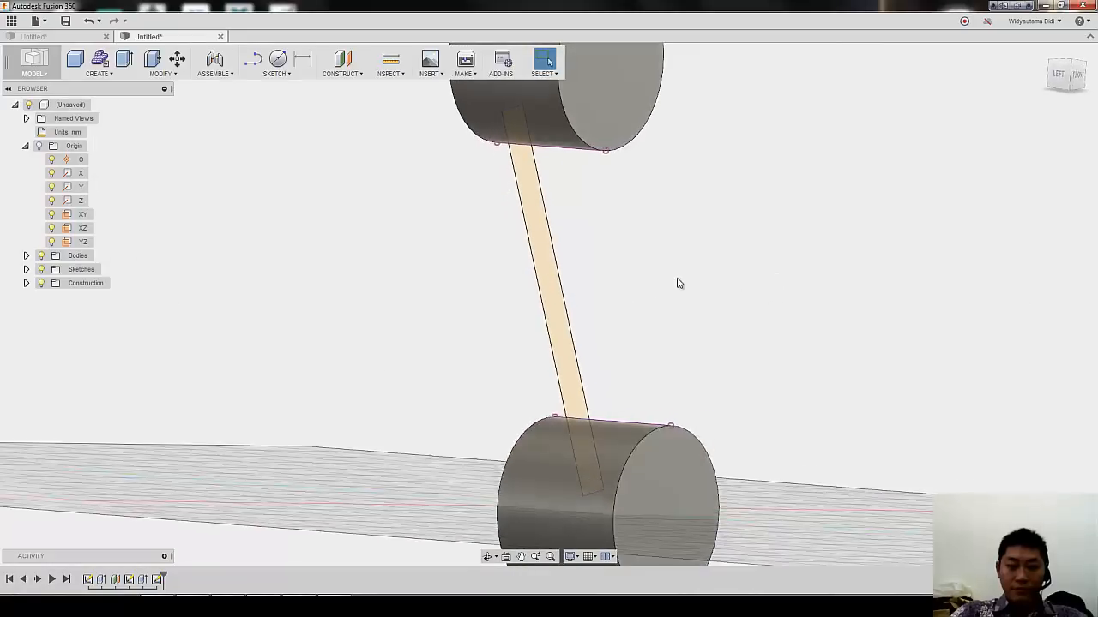
Step: Extrude the strip's three profiles symmetrically with a distance of 12.5 mm, joining them to both bosses
{"action": "key", "text": "e"}
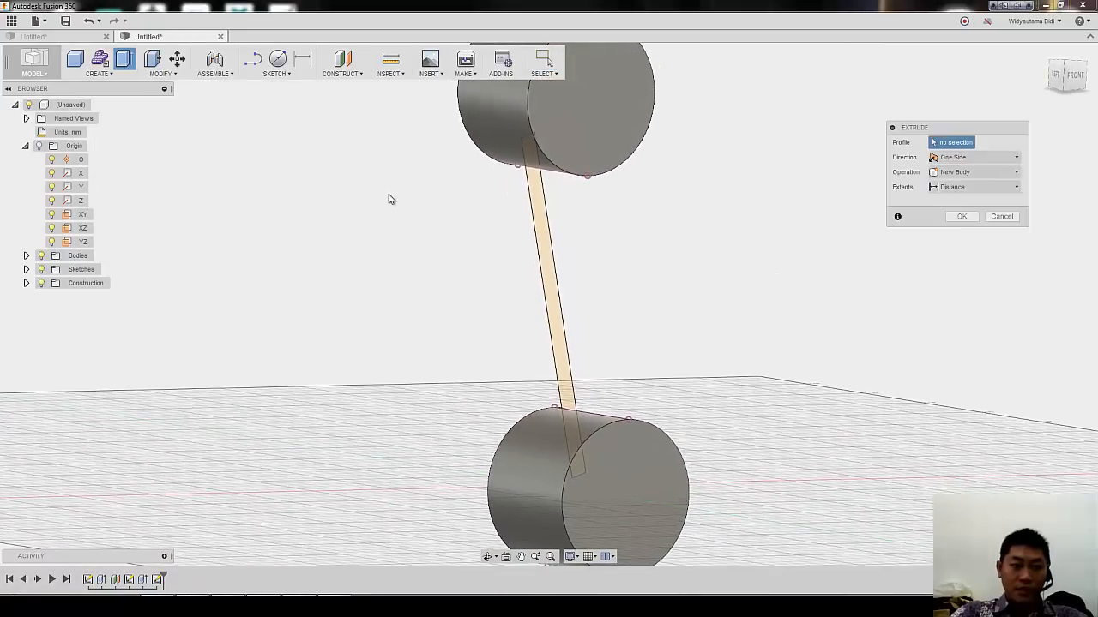
{"action": "left_click", "coordinate": [532, 201]}
{"action": "left_click", "coordinate": [528, 144]}
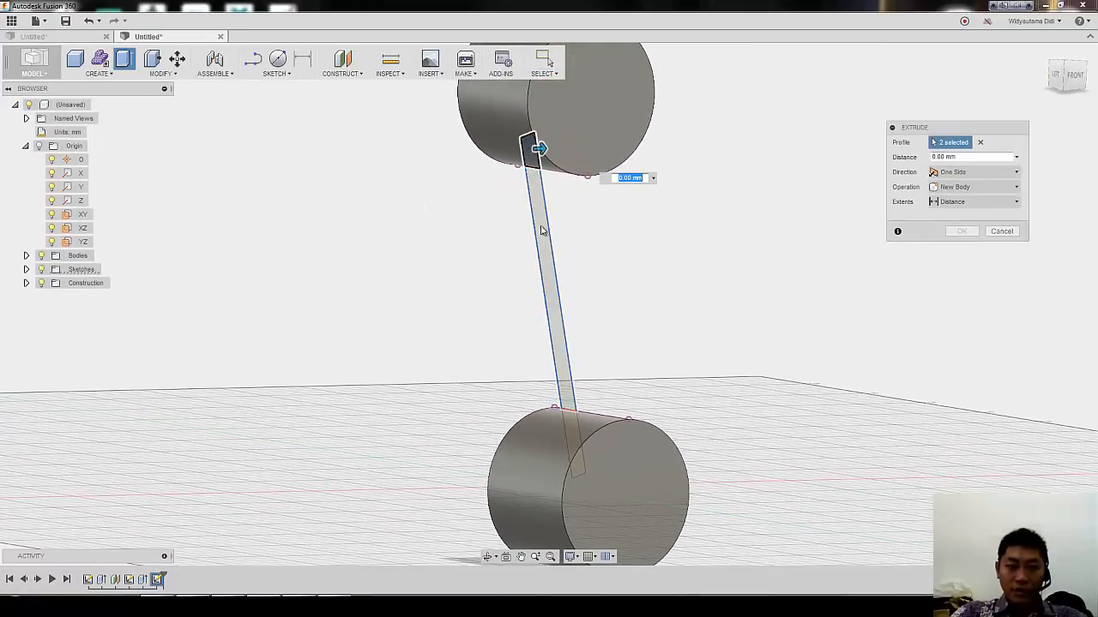
{"action": "left_click", "coordinate": [570, 433]}
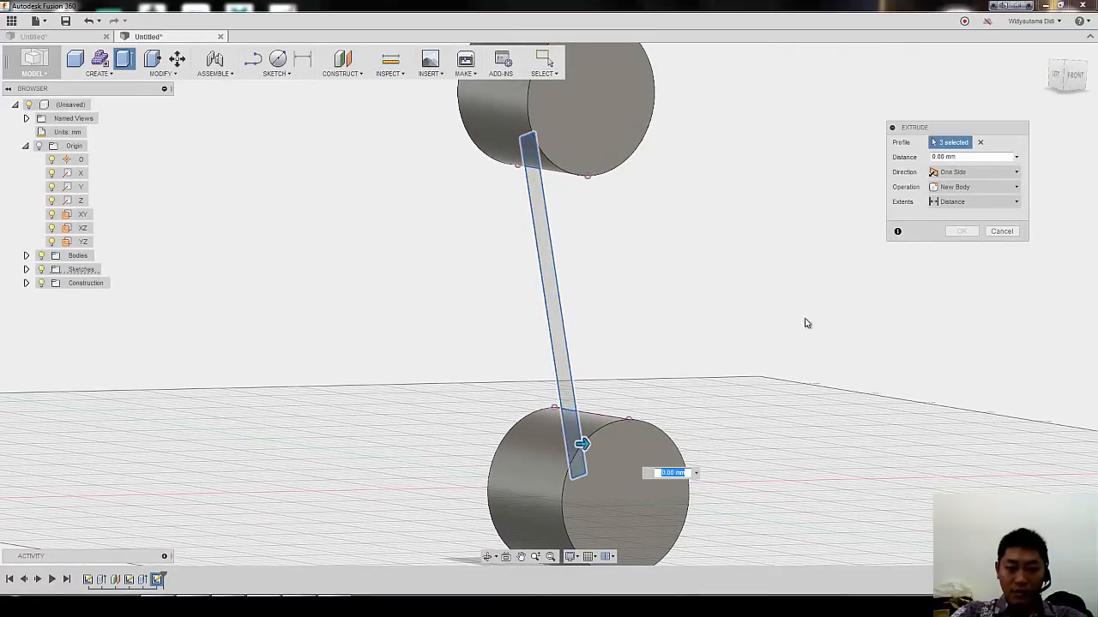
{"action": "left_click", "coordinate": [956, 173]}
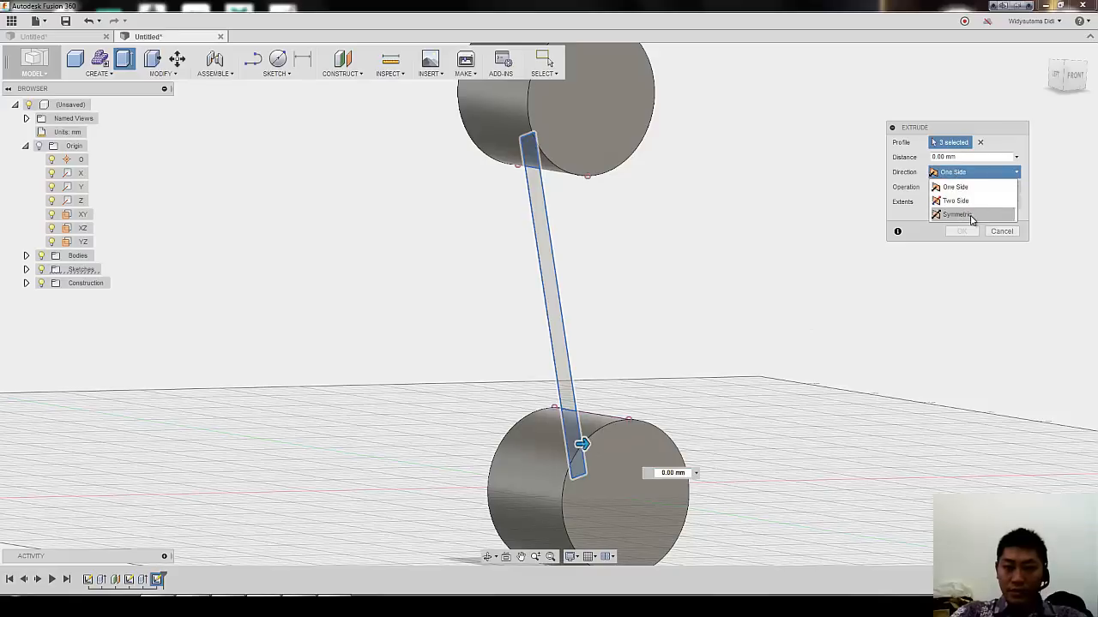
{"action": "left_click", "coordinate": [971, 216]}
{"action": "left_click_drag", "start_coordinate": [583, 444], "coordinate": [610, 443]}
{"action": "left_click", "coordinate": [989, 202]}
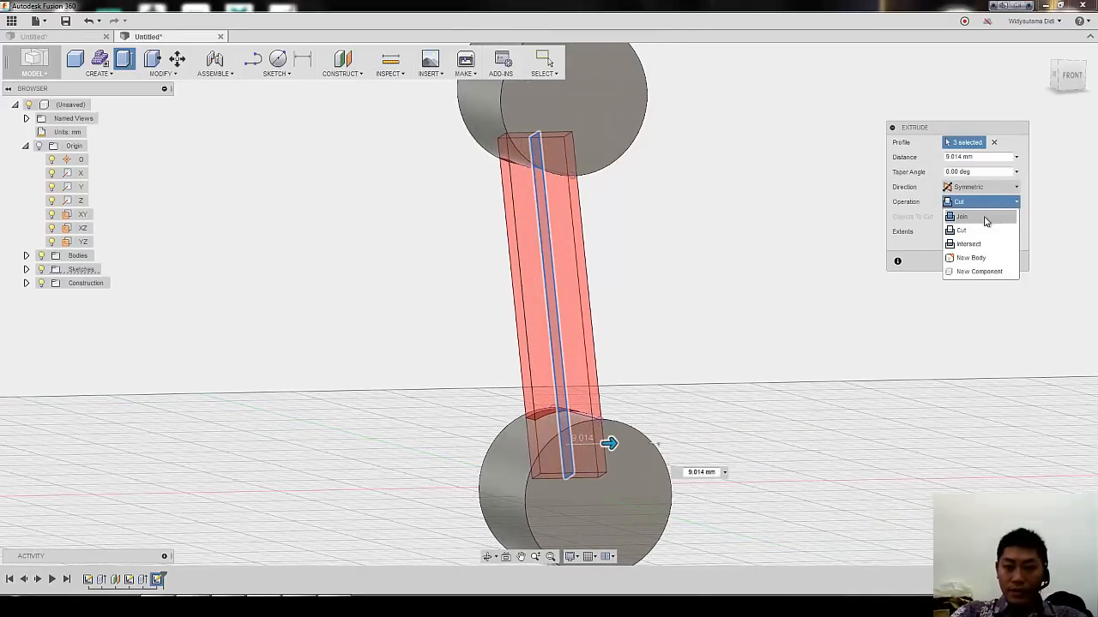
{"action": "left_click", "coordinate": [978, 214]}
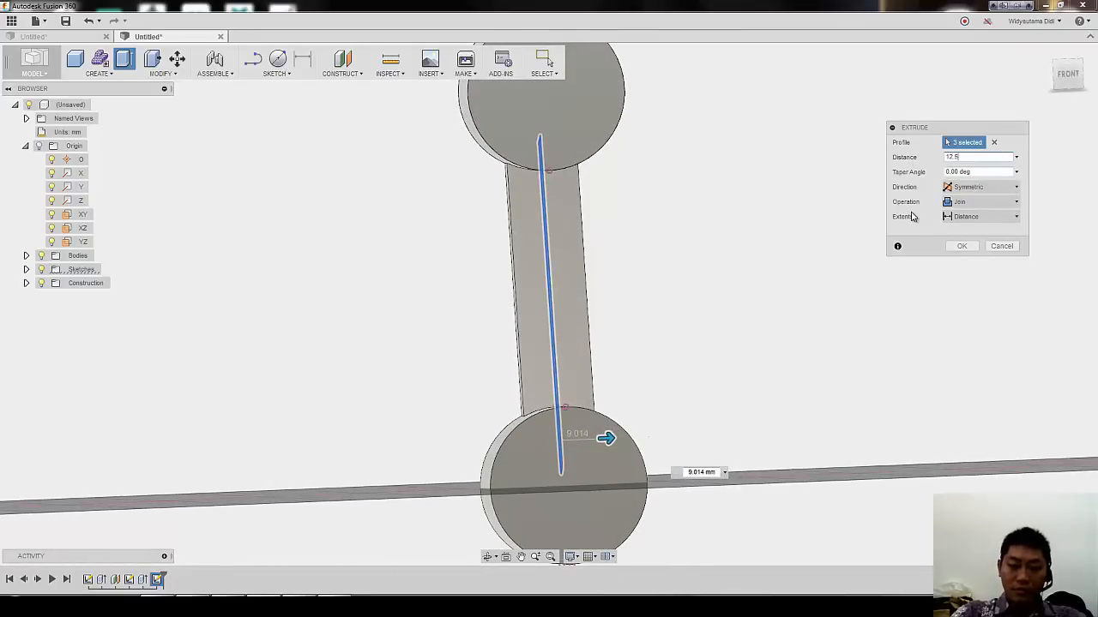
{"action": "middle_click_drag", "start_coordinate": [727, 390], "coordinate": [821, 357], "text": "shift"}
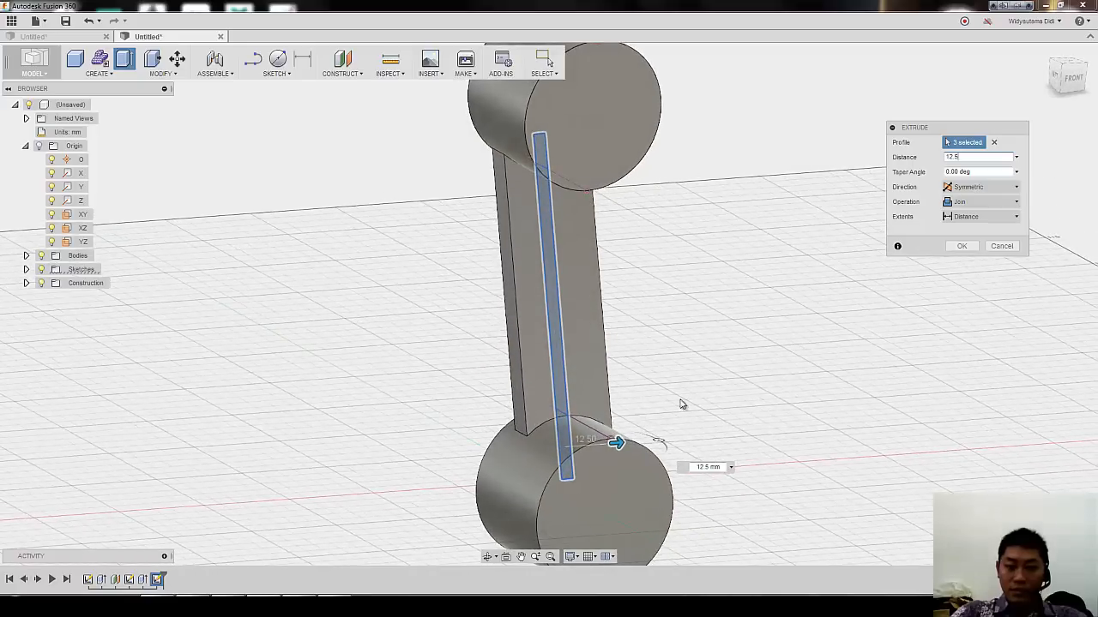
{"action": "left_click", "coordinate": [961, 246]}
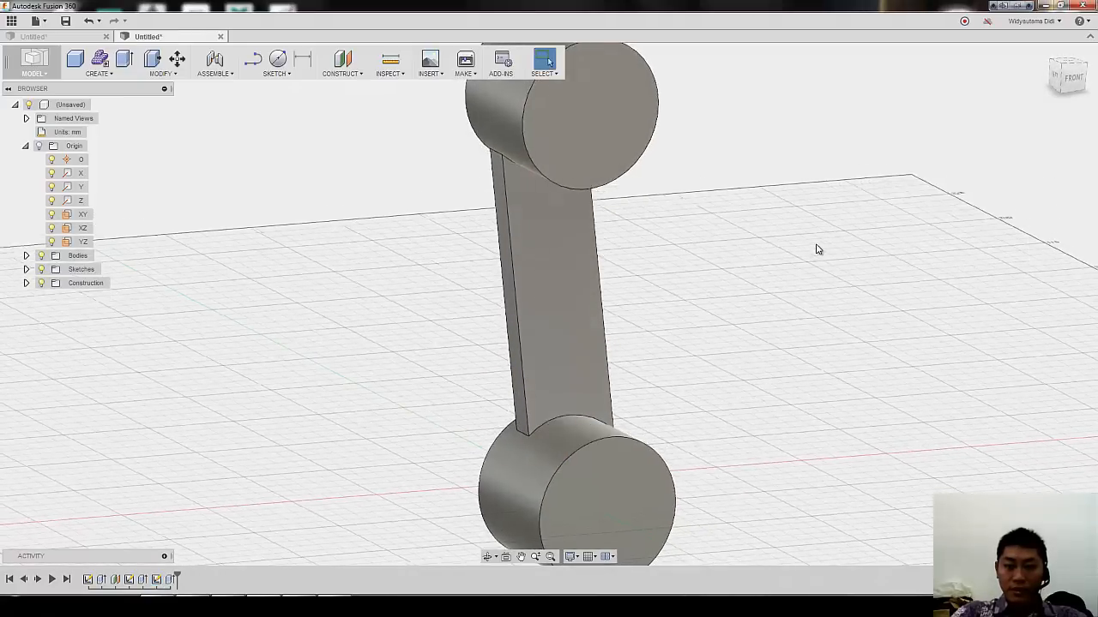
Step: Create a sketch on the YZ origin plane and slice the model at the sketch plane
{"action": "middle_click_drag", "start_coordinate": [816, 246], "coordinate": [835, 211], "text": "shift"}
{"action": "middle_click_drag", "start_coordinate": [369, 212], "coordinate": [242, 94], "text": "shift"}
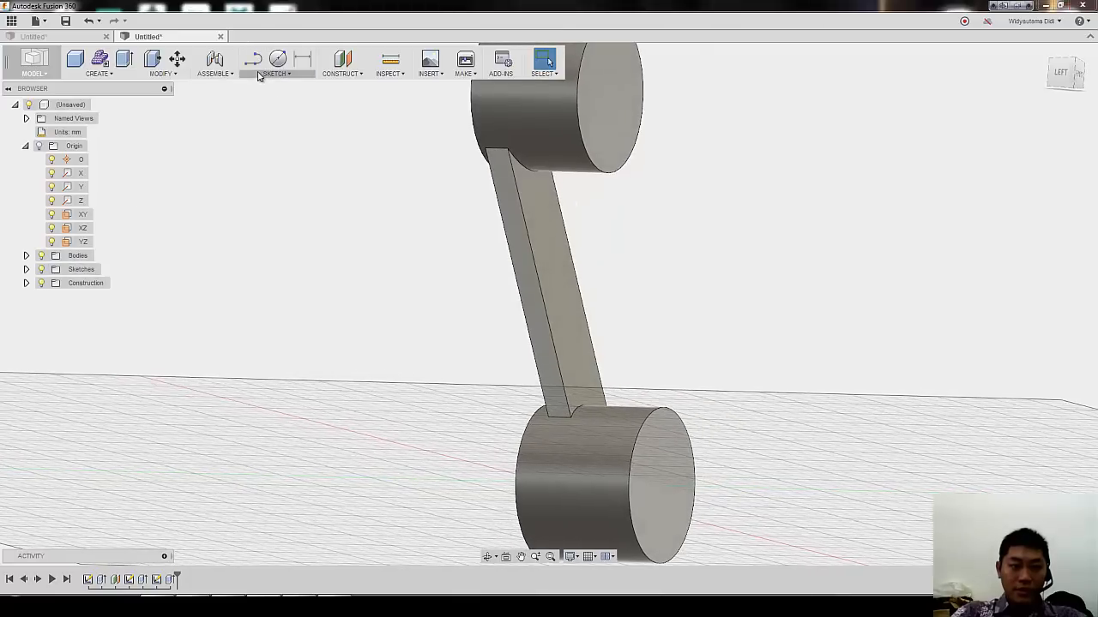
{"action": "left_click", "coordinate": [266, 74]}
{"action": "left_click", "coordinate": [264, 88]}
{"action": "left_click", "coordinate": [509, 441]}
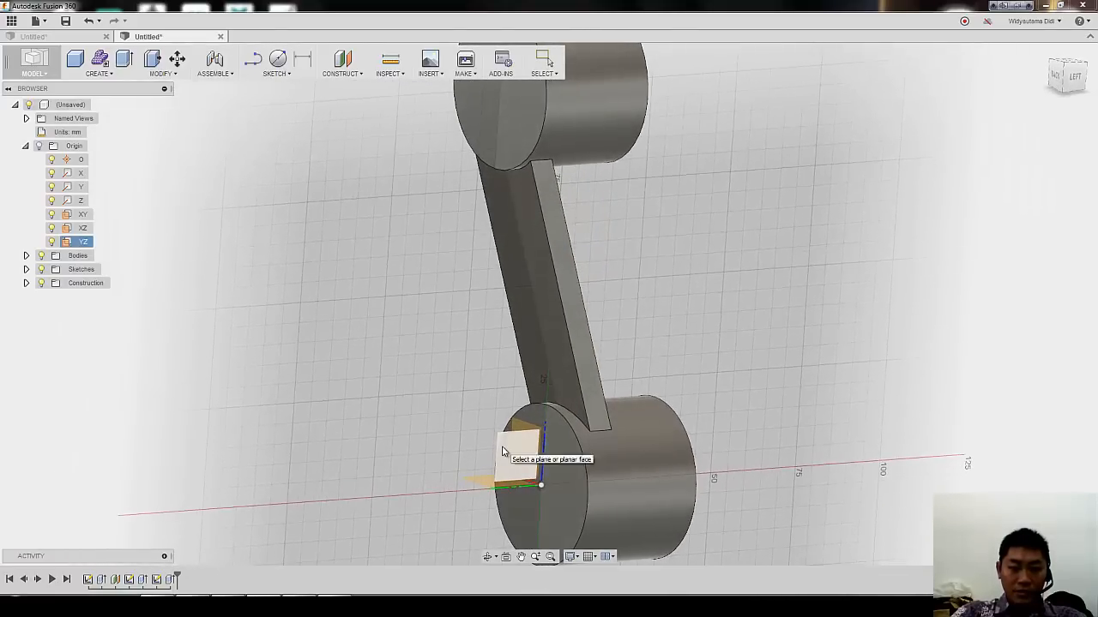
{"action": "left_click", "coordinate": [503, 452]}
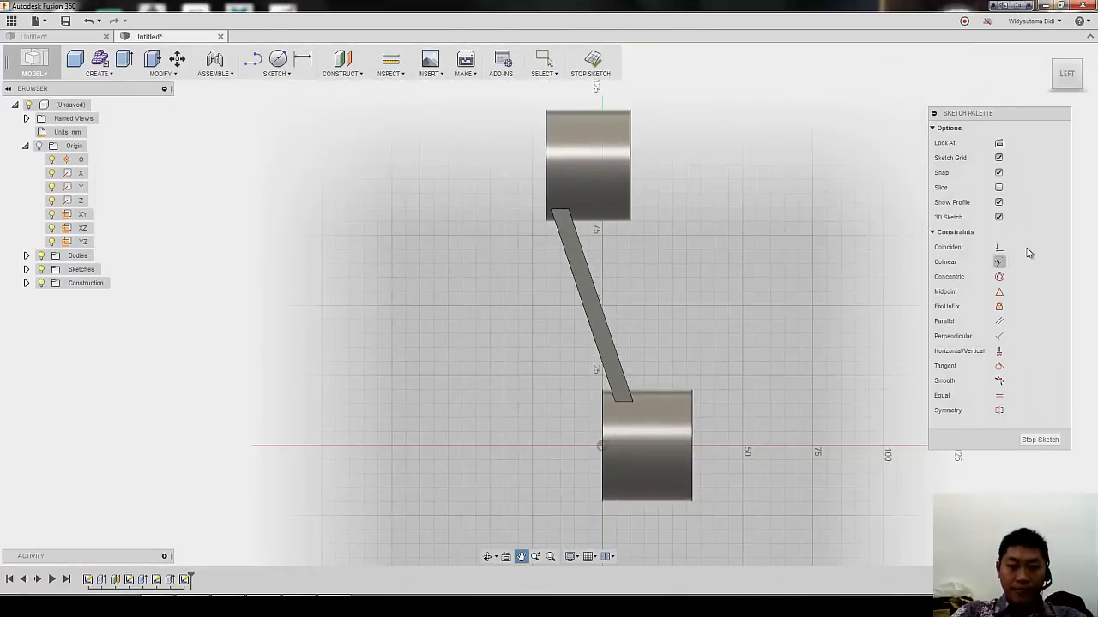
{"action": "left_click", "coordinate": [998, 187]}
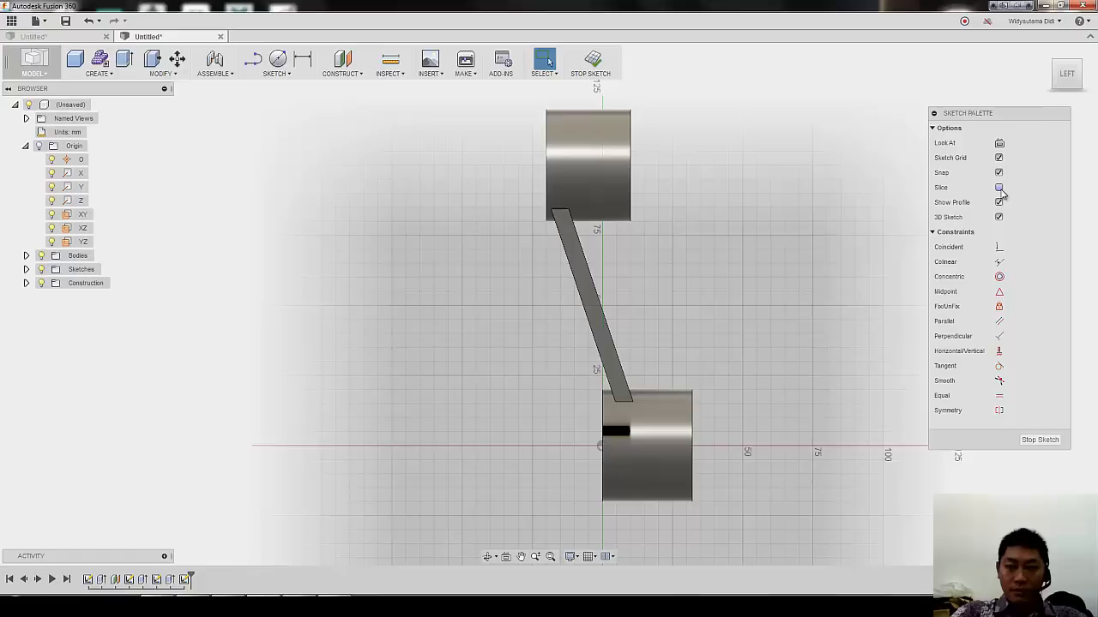
Step: Intersect the upper and lower boss bodies with the new sketch plane to bring in their outlines
{"action": "left_click", "coordinate": [253, 58]}
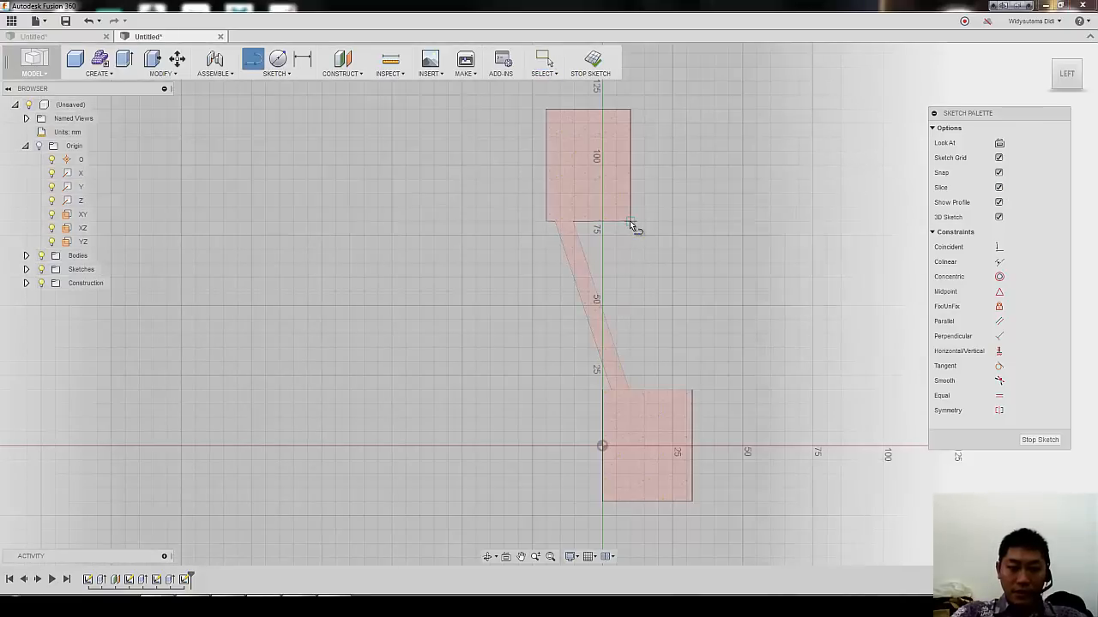
{"action": "left_click", "coordinate": [266, 75]}
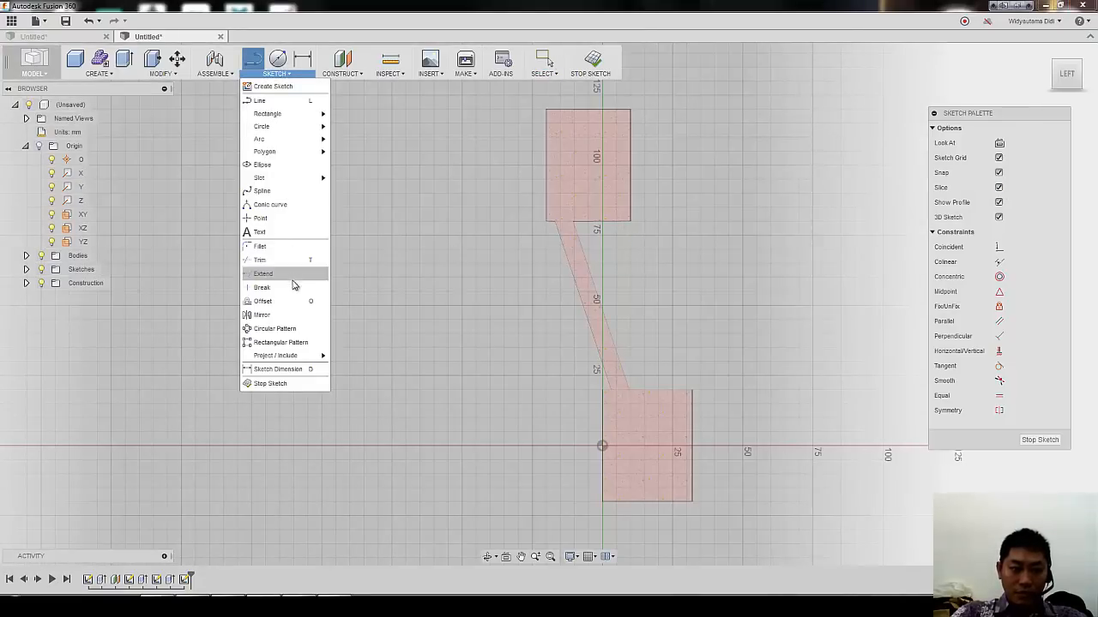
{"action": "mouse_move", "coordinate": [300, 356]}
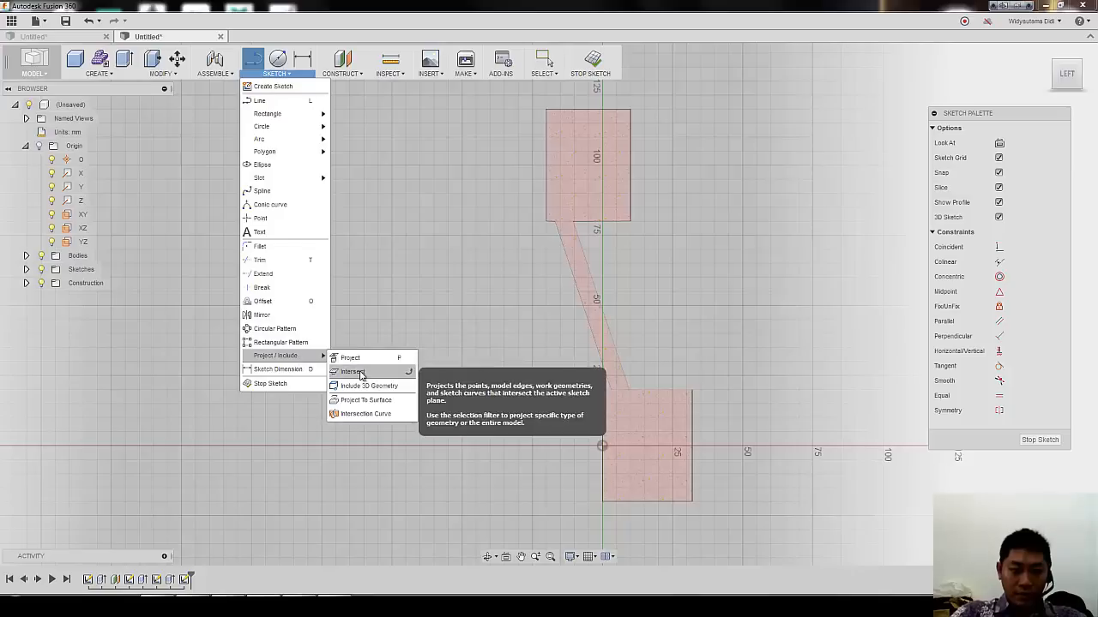
{"action": "left_click", "coordinate": [351, 372]}
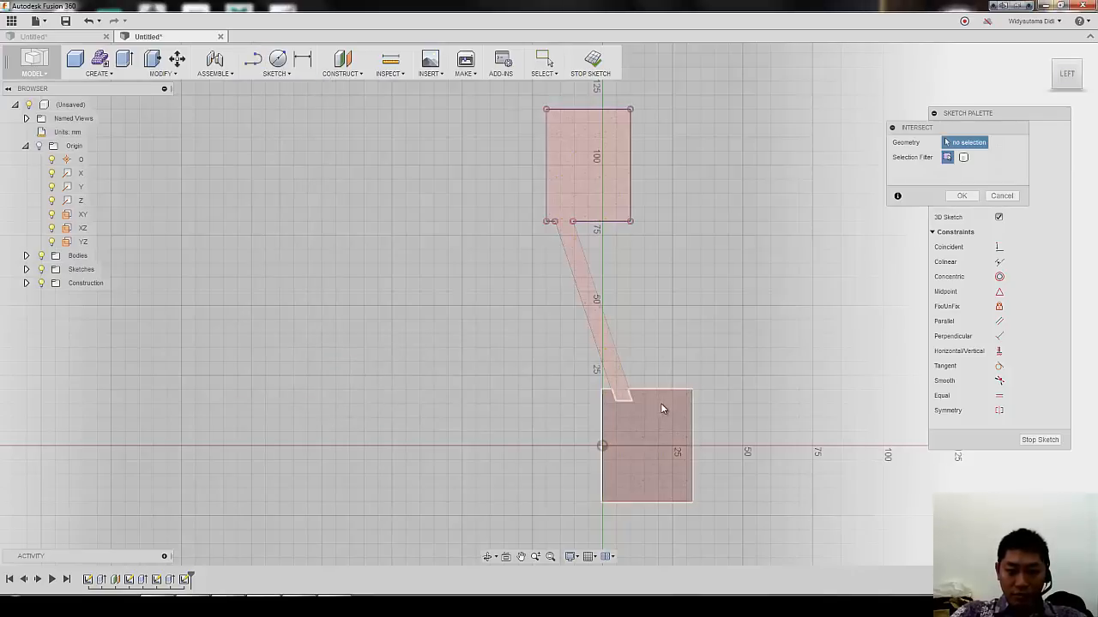
{"action": "key", "text": "Escape"}
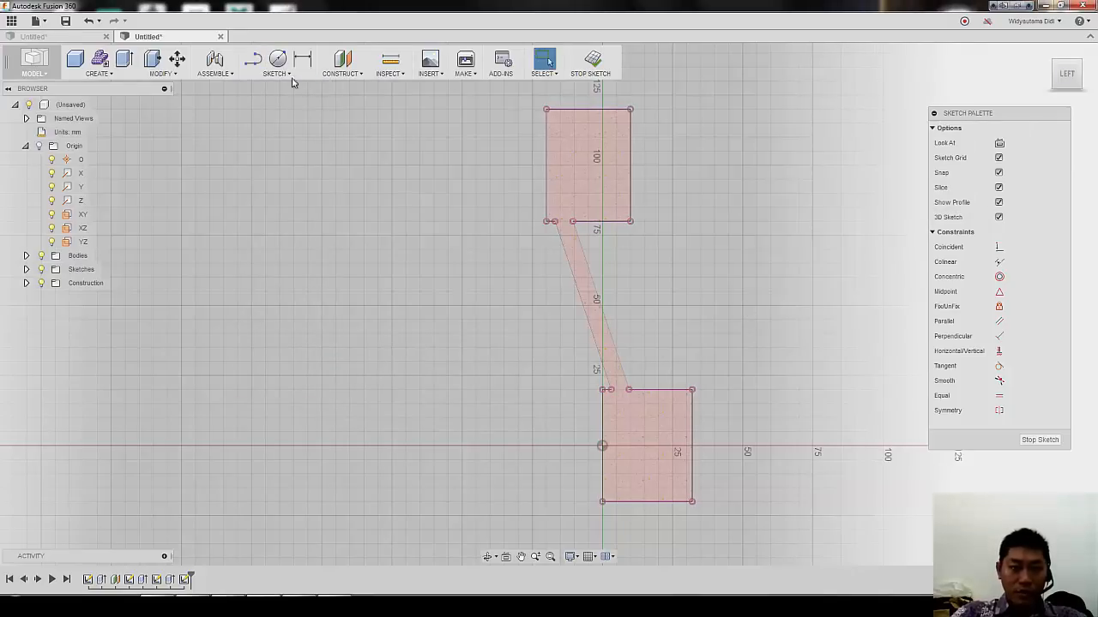
Step: Sketch a slanted line from the upper boss's lower-right corner to the lower boss's upper-right corner and finish the sketch
{"action": "left_click", "coordinate": [250, 64]}
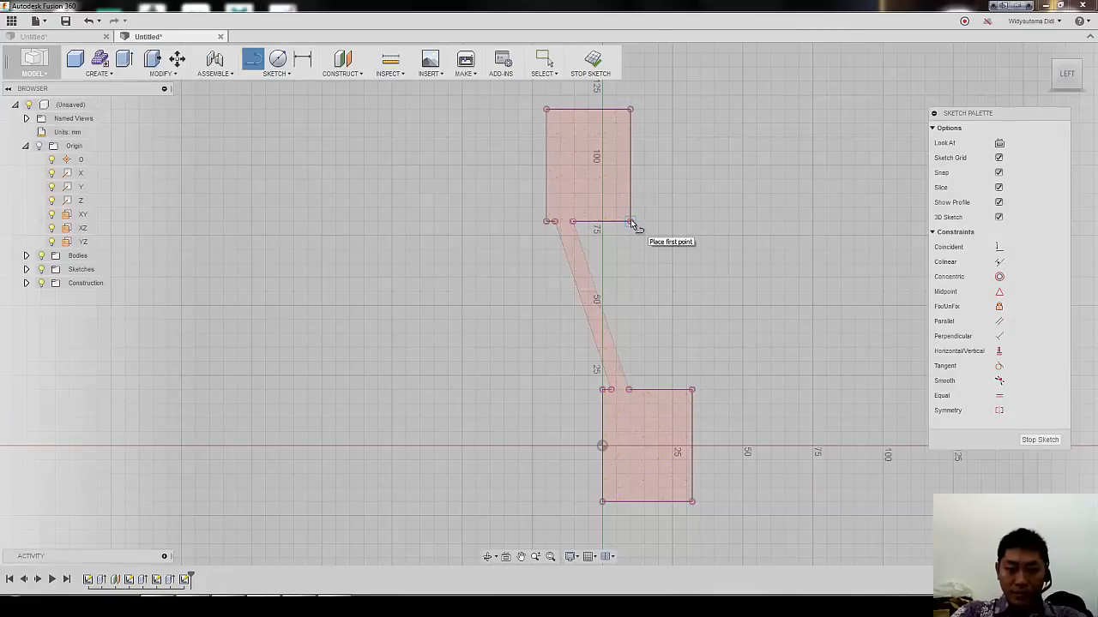
{"action": "left_click", "coordinate": [631, 221]}
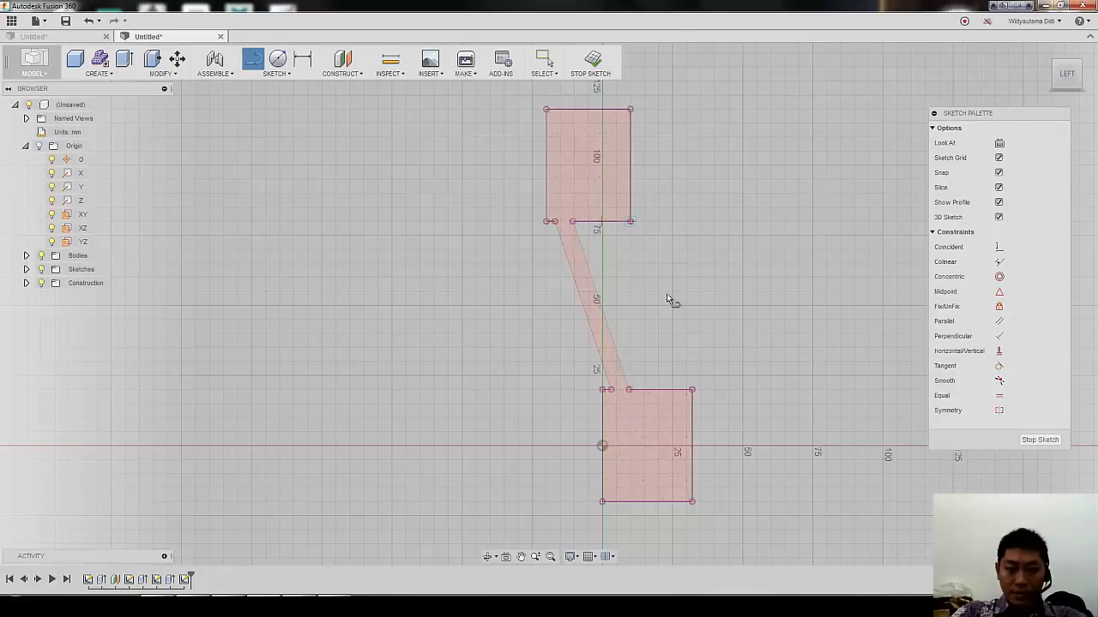
{"action": "left_click", "coordinate": [692, 390]}
{"action": "left_click", "coordinate": [1040, 439]}
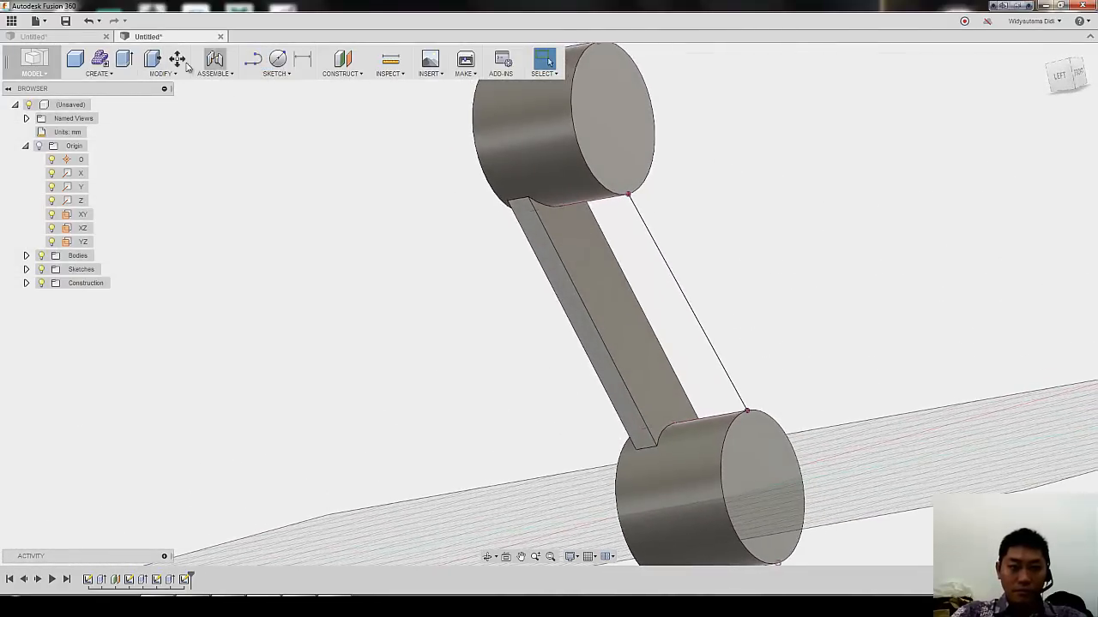
{"action": "left_click", "coordinate": [110, 76]}
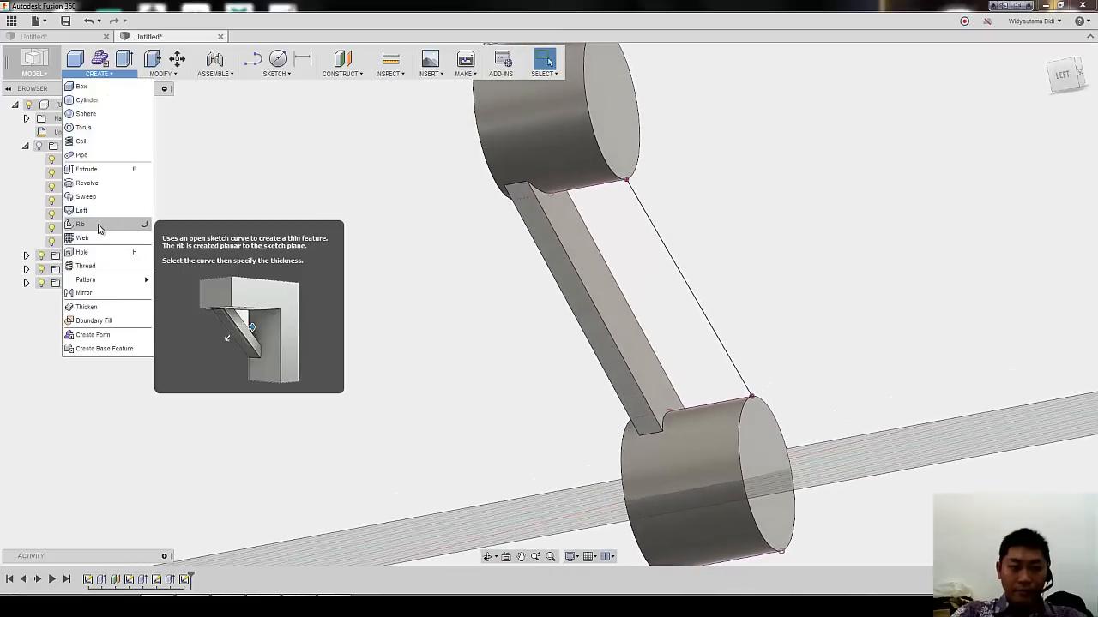
{"action": "left_click", "coordinate": [82, 224]}
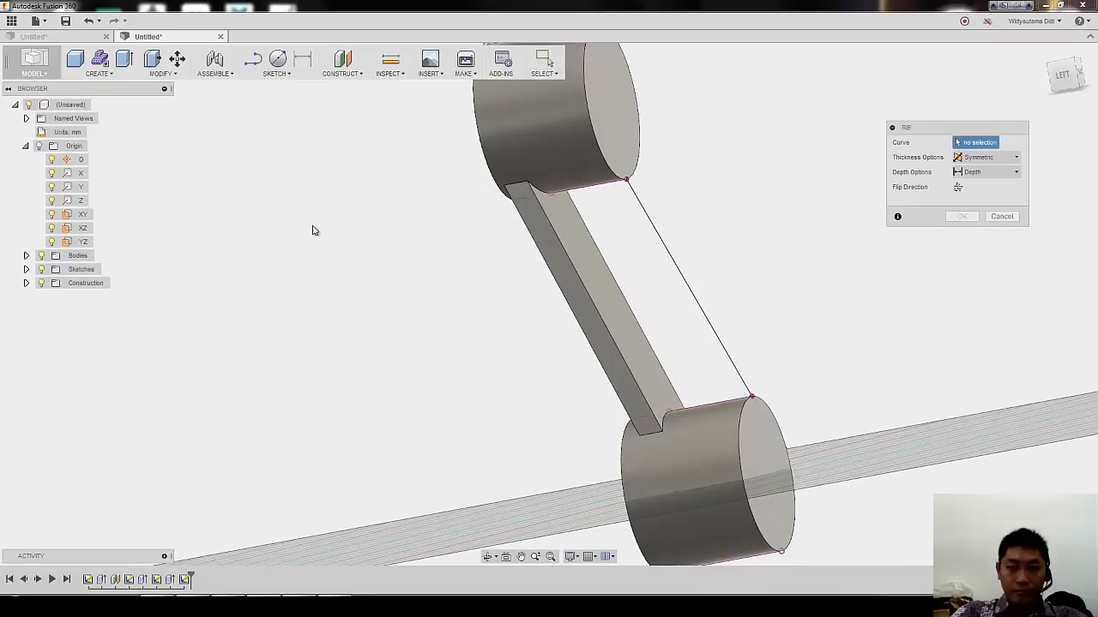
{"action": "left_click", "coordinate": [667, 248]}
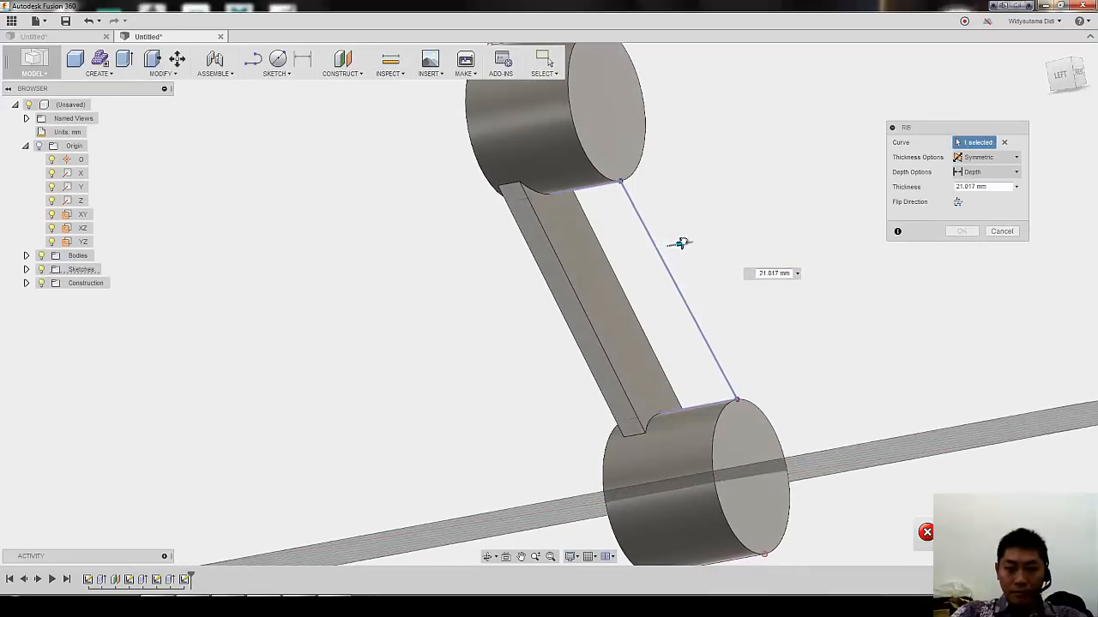
{"action": "left_click", "coordinate": [992, 172]}
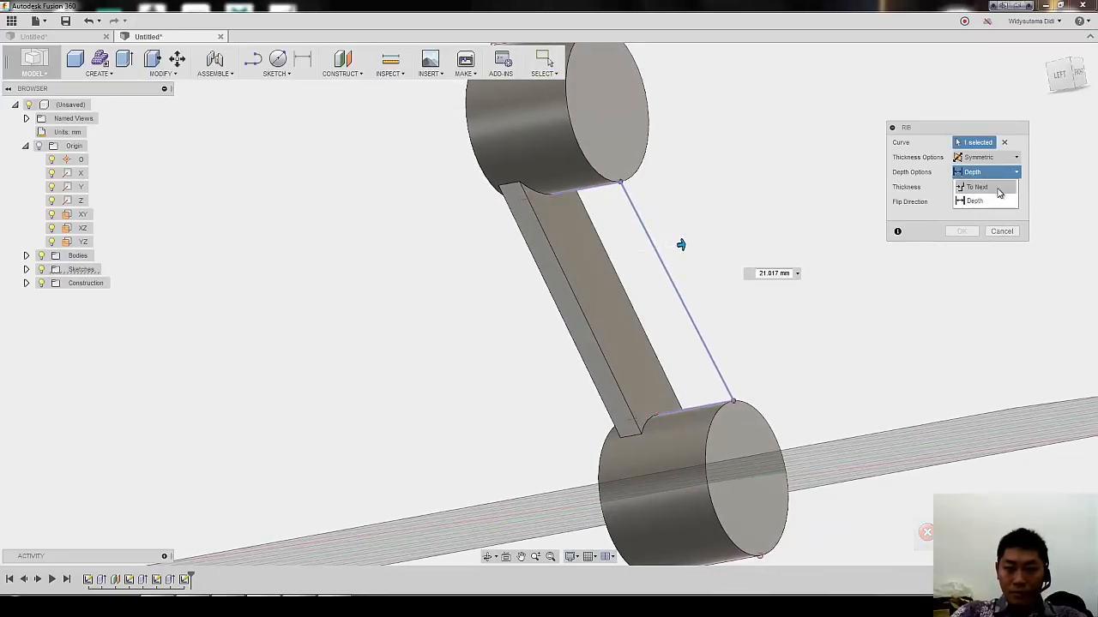
{"action": "left_click", "coordinate": [997, 189]}
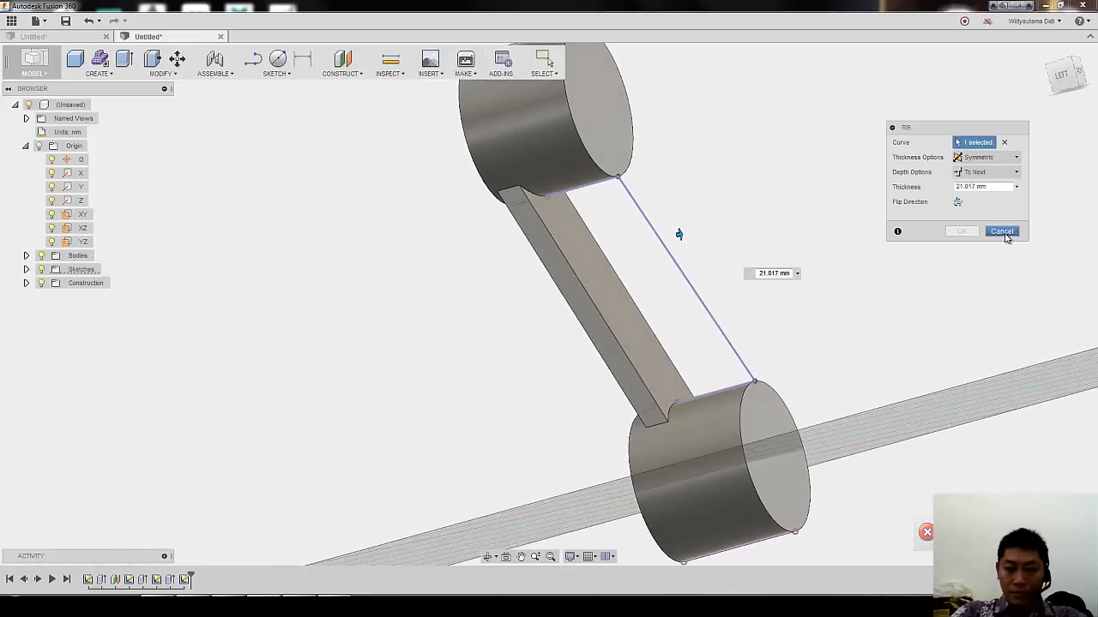
{"action": "left_click", "coordinate": [1002, 233]}
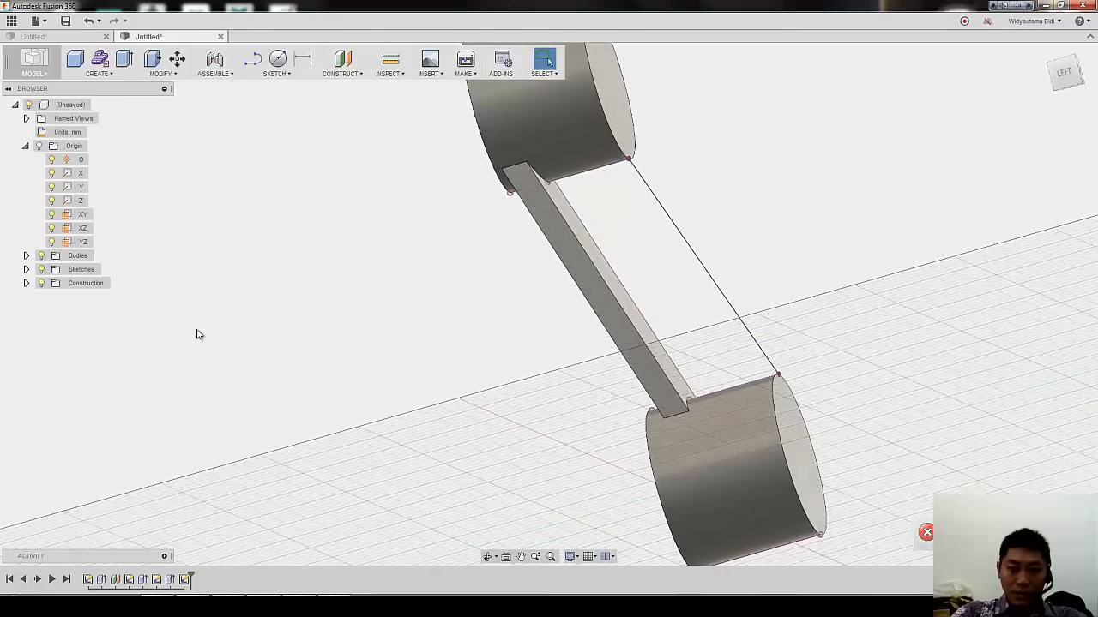
Step: Reopen the slanted line's sketch with Slice on, convert the adjoining boss edge lines to construction, and finish the sketch
{"action": "double_click", "coordinate": [185, 580]}
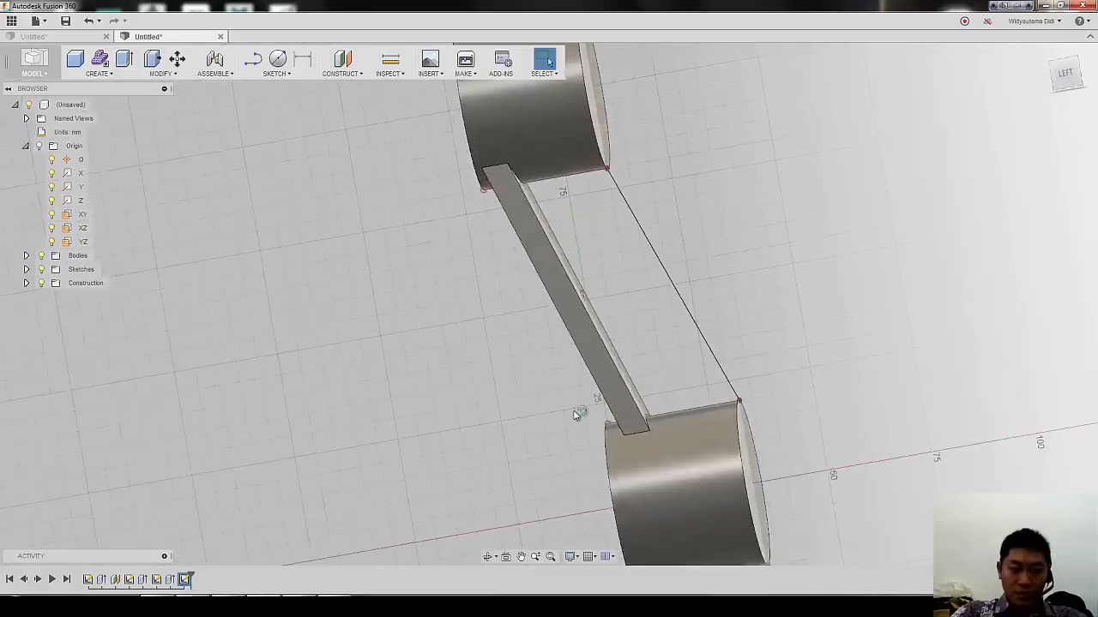
{"action": "left_click", "coordinate": [999, 187]}
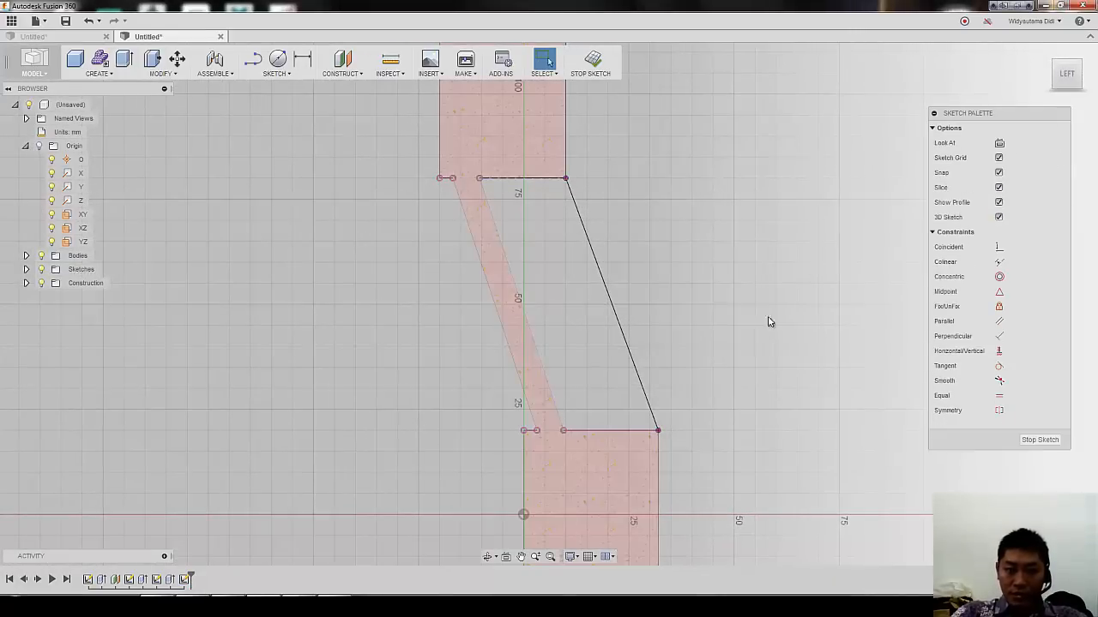
{"action": "left_click", "coordinate": [643, 431]}
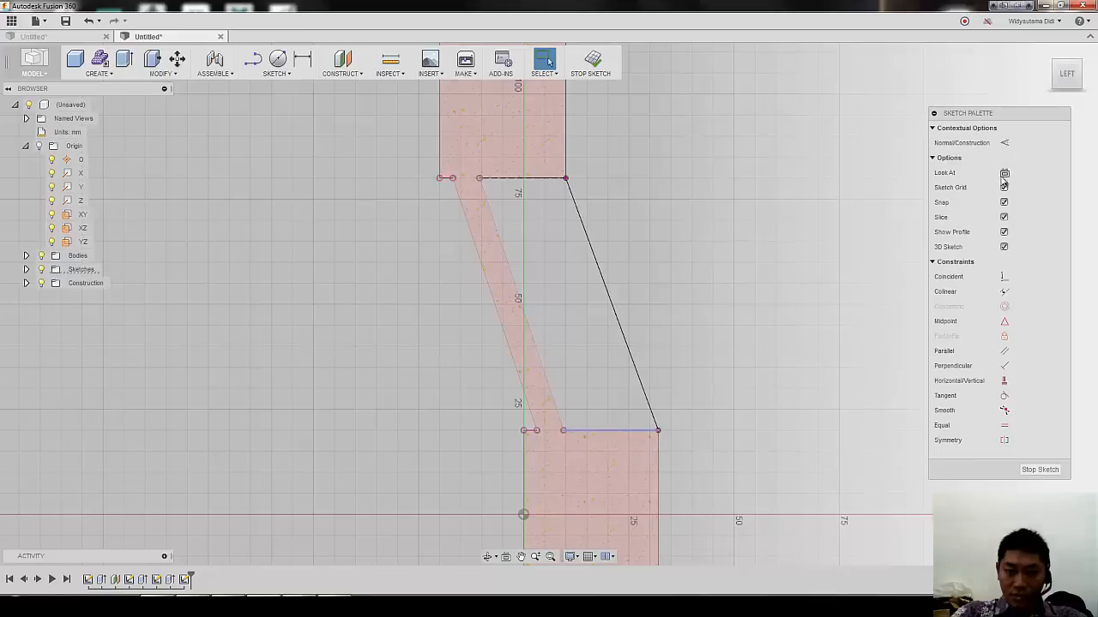
{"action": "left_click", "coordinate": [1005, 145]}
{"action": "left_click", "coordinate": [839, 278]}
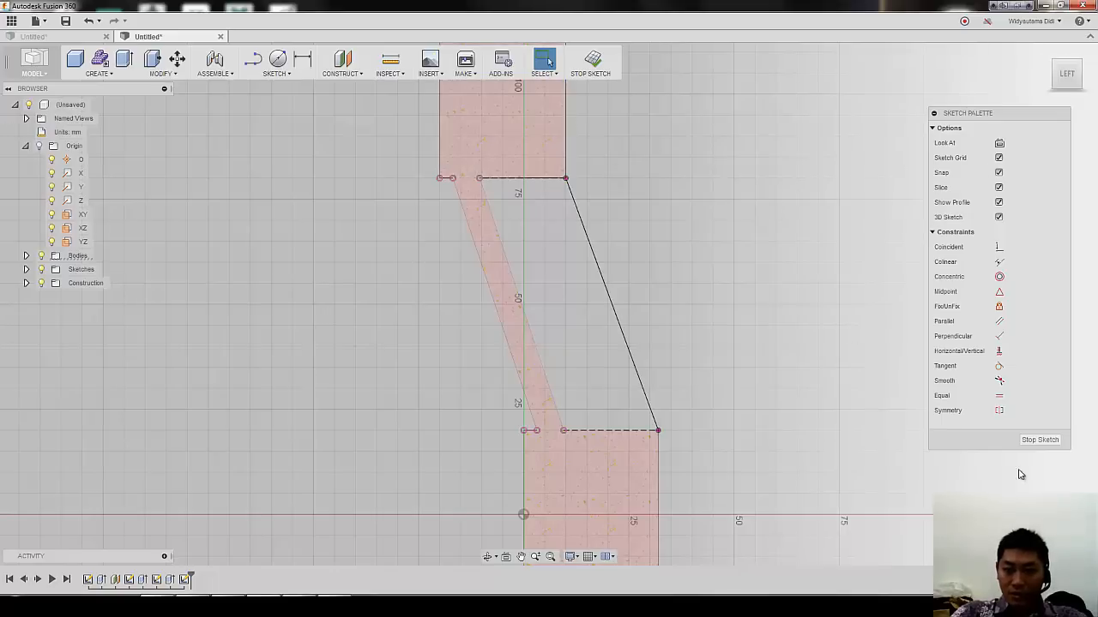
{"action": "left_click", "coordinate": [1040, 440]}
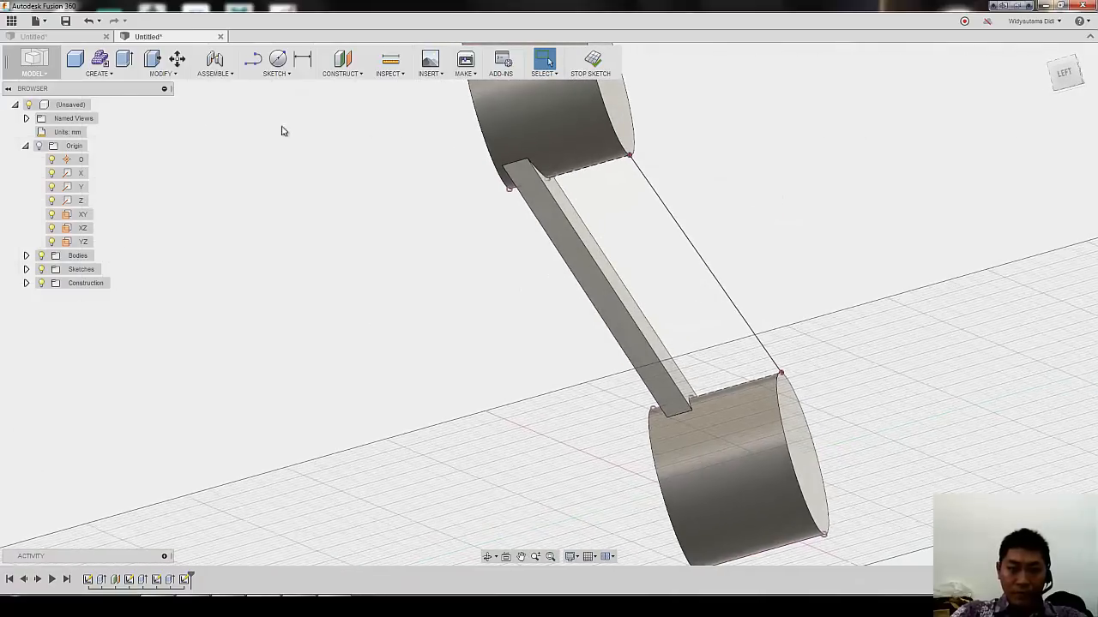
Step: Start a Rib feature from the slanted line between the two bosses, with symmetric 10 mm thickness
{"action": "left_click", "coordinate": [101, 72]}
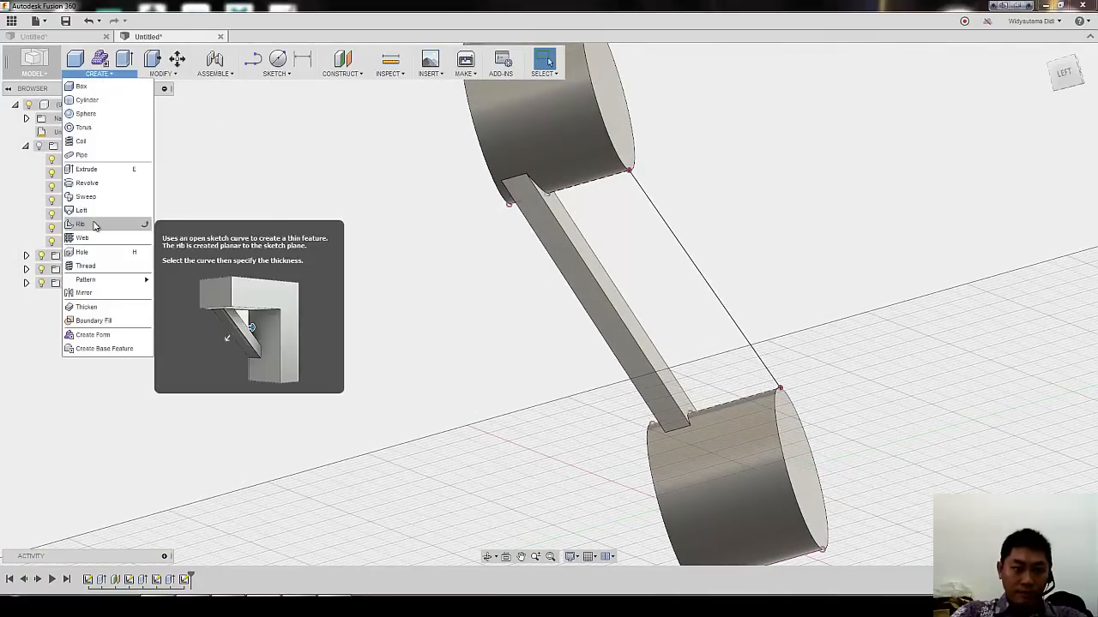
{"action": "left_click", "coordinate": [94, 213]}
{"action": "left_click", "coordinate": [664, 220]}
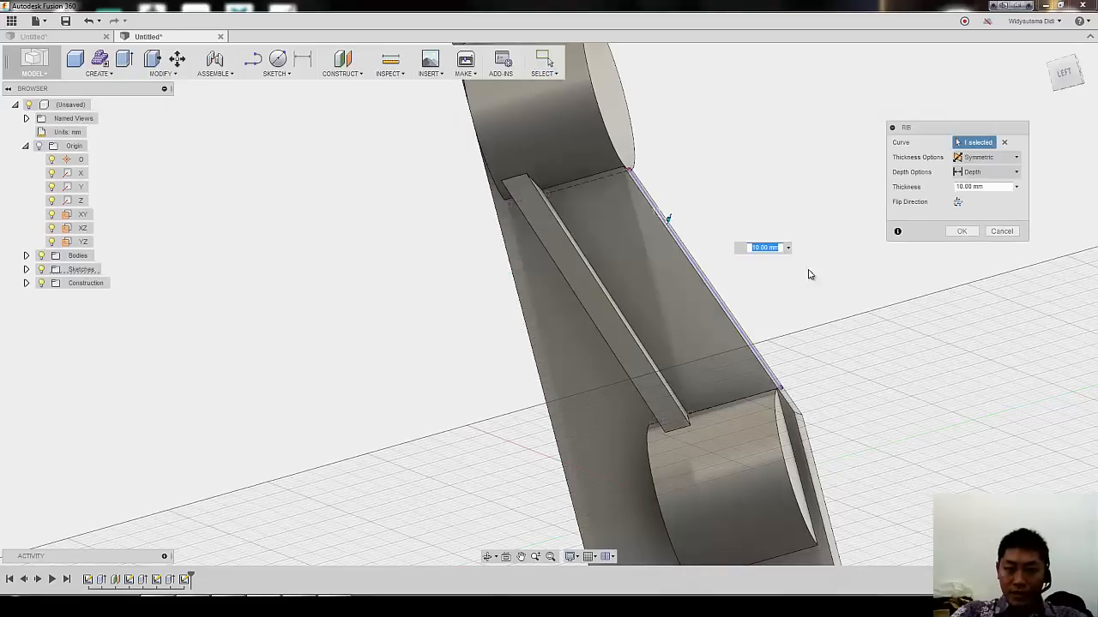
Step: Try the To Next depth option for the rib while keeping its thickness symmetric
{"action": "left_click", "coordinate": [998, 172]}
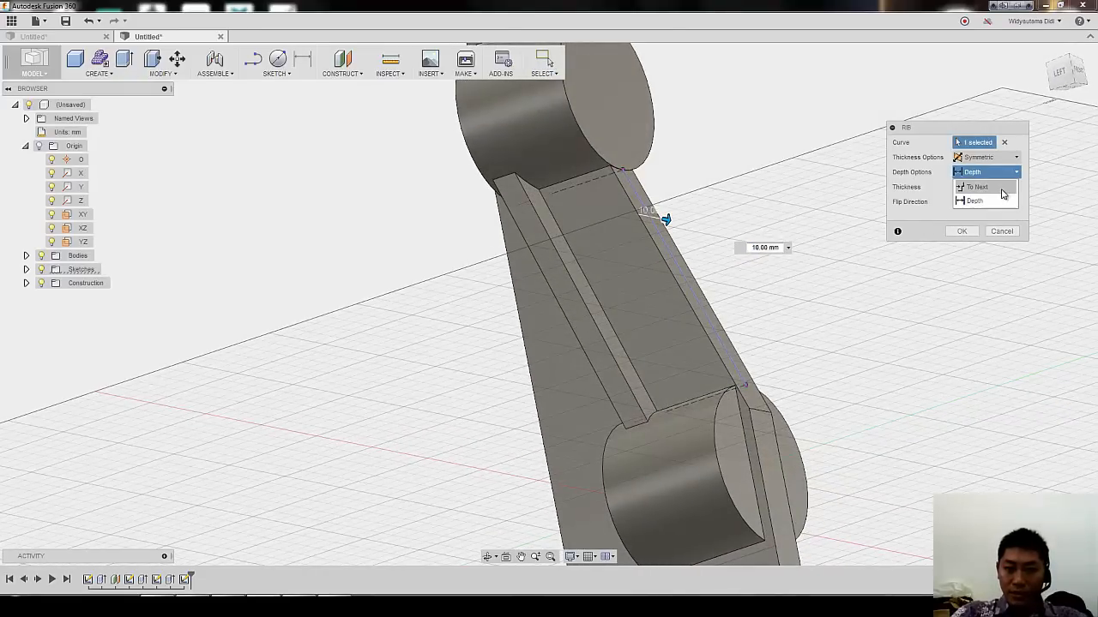
{"action": "left_click", "coordinate": [1002, 199]}
{"action": "scroll", "coordinate": [778, 269], "scroll_direction": "down", "scroll_amount": 3}
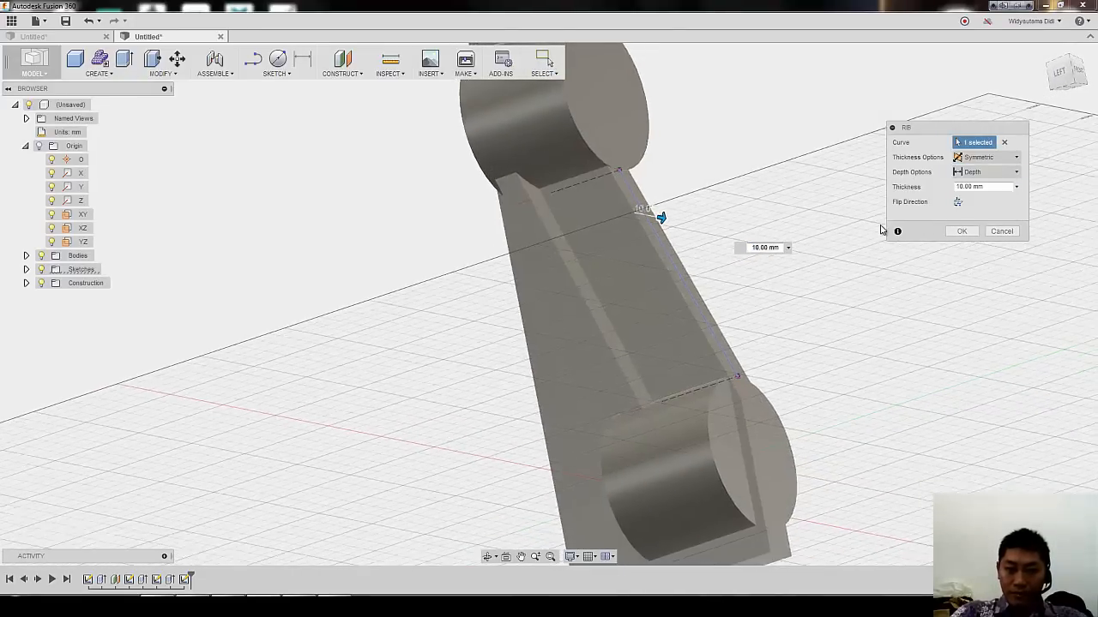
{"action": "middle_click_drag", "start_coordinate": [640, 243], "coordinate": [976, 166], "text": "shift"}
{"action": "left_click", "coordinate": [978, 158]}
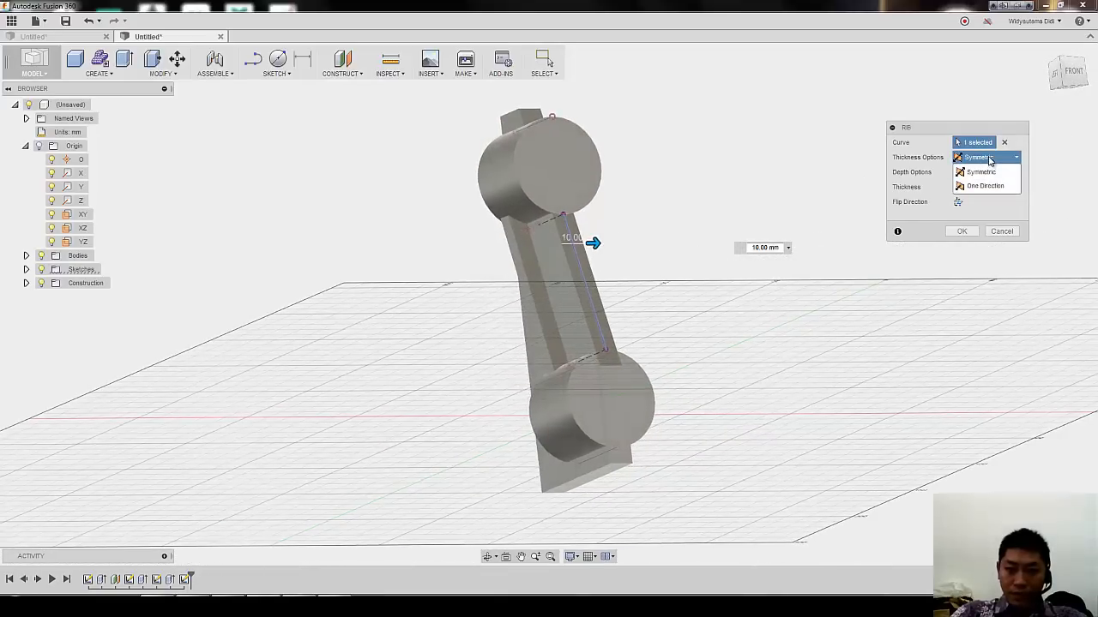
{"action": "left_click", "coordinate": [996, 173]}
{"action": "left_click", "coordinate": [996, 173]}
{"action": "left_click", "coordinate": [986, 185]}
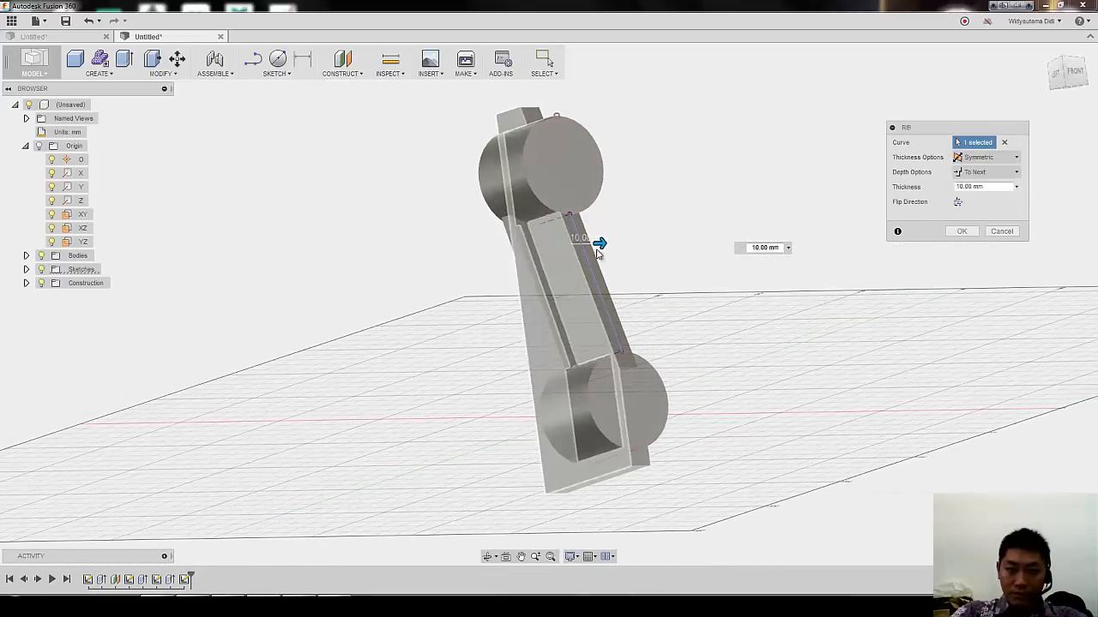
{"action": "left_click", "coordinate": [995, 172]}
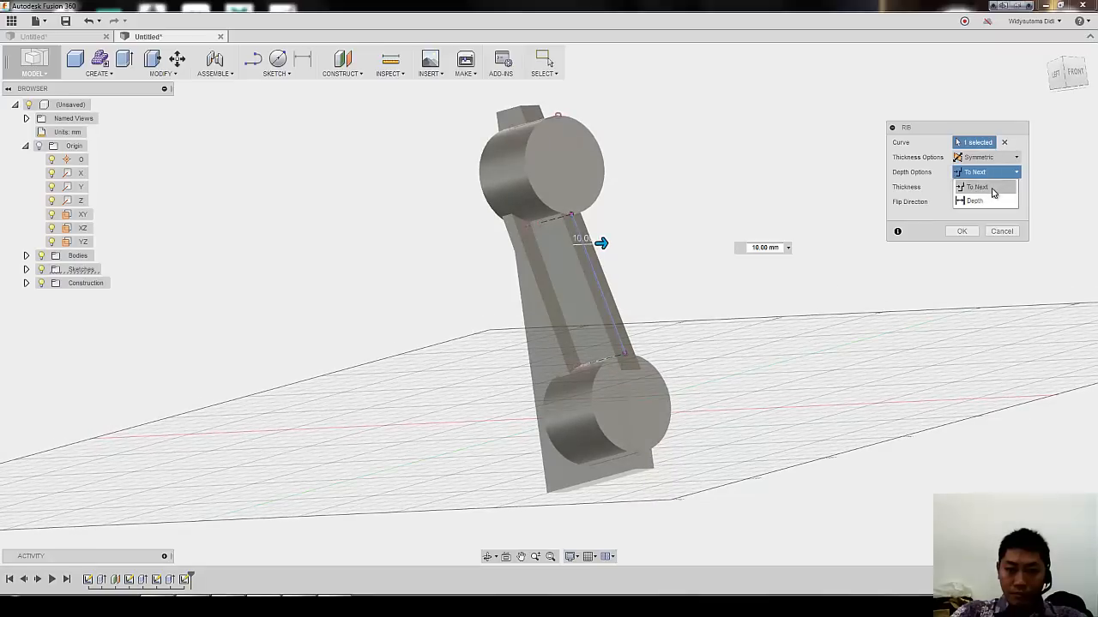
{"action": "left_click", "coordinate": [995, 188]}
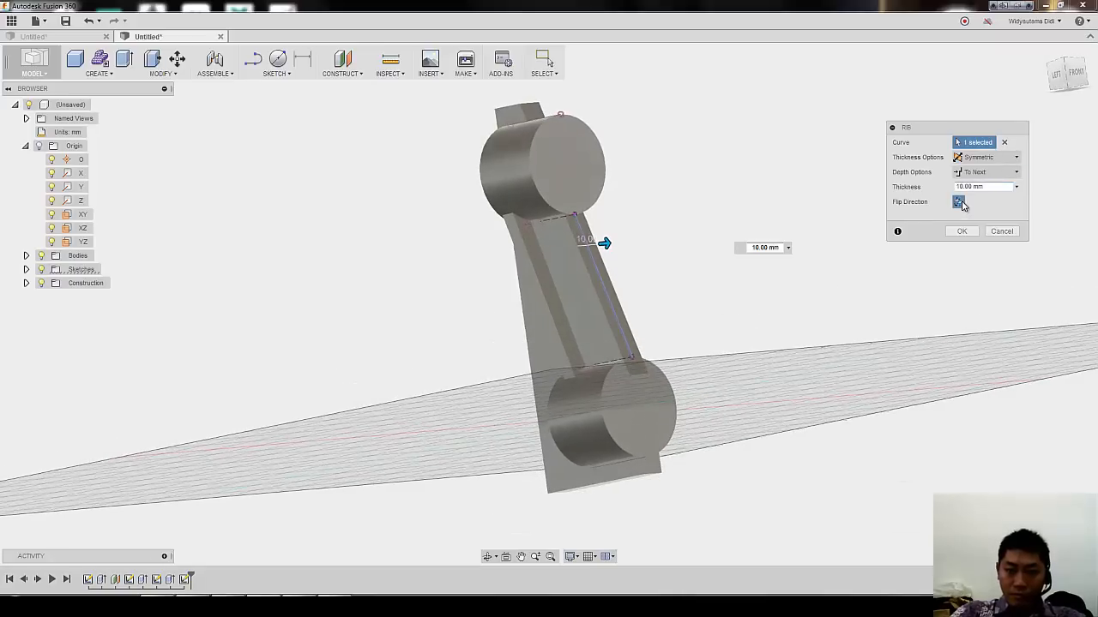
Step: Try flipping the rib's direction and compare its thickness and depth options
{"action": "left_click", "coordinate": [962, 202]}
{"action": "left_click", "coordinate": [961, 203]}
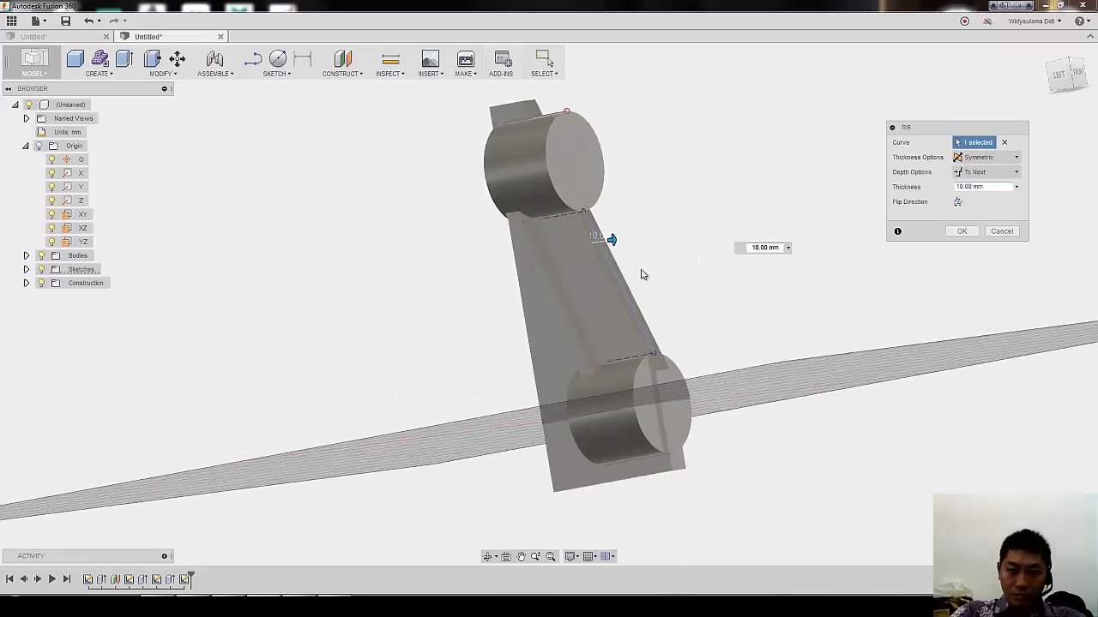
{"action": "left_click", "coordinate": [995, 157]}
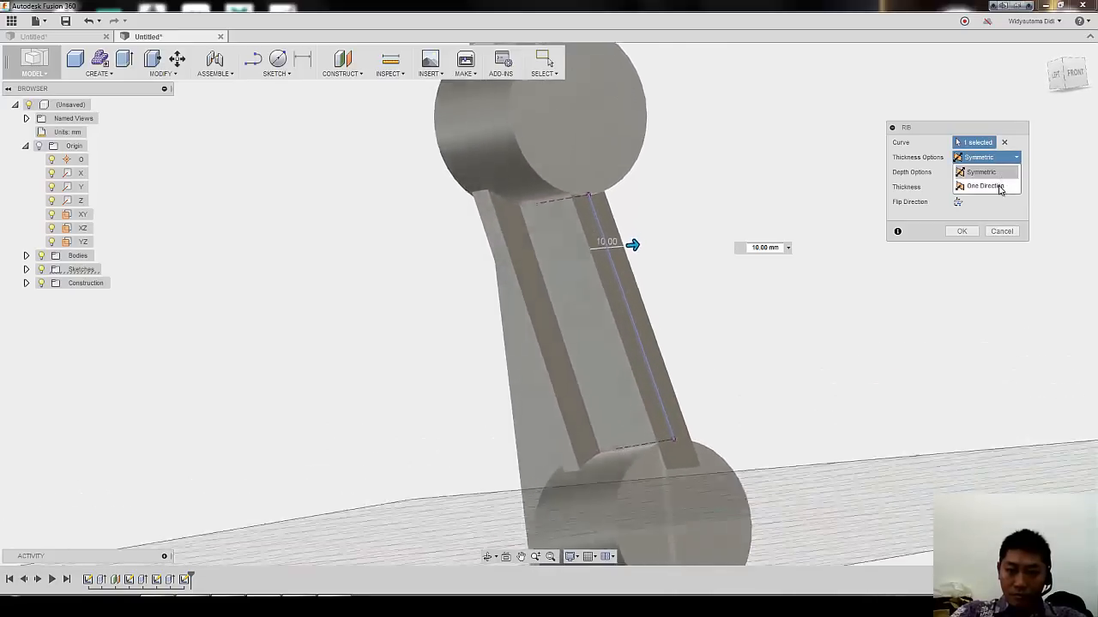
{"action": "left_click", "coordinate": [1004, 207]}
{"action": "left_click", "coordinate": [991, 174]}
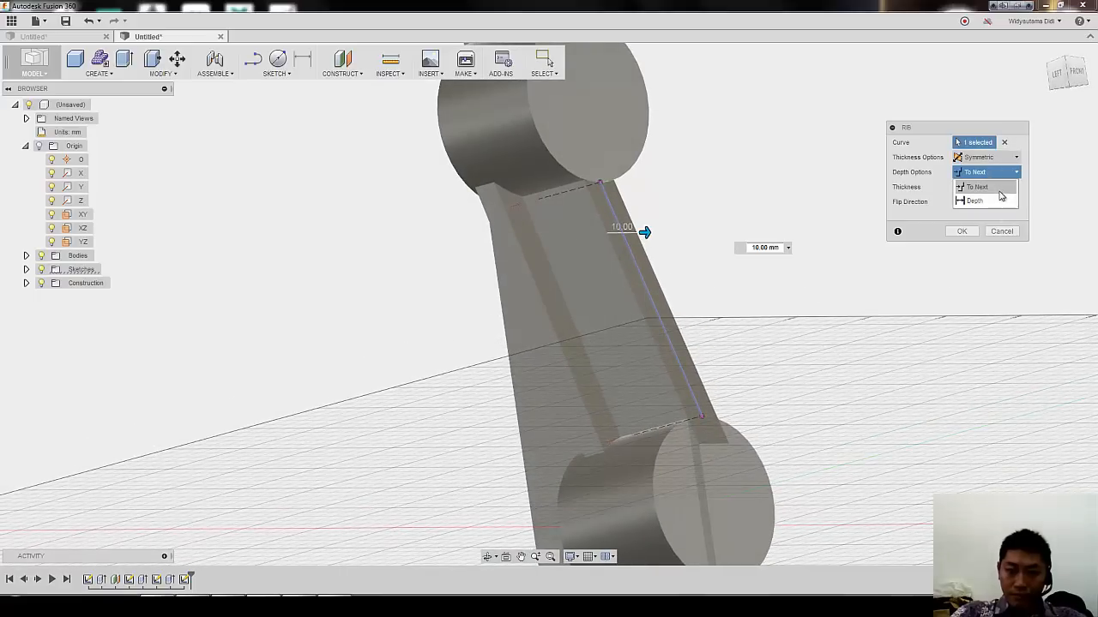
{"action": "left_click", "coordinate": [984, 187]}
Step: Switch the rib to the Depth option and extend it toward the slanted web to a depth of about -23.55 mm
{"action": "left_click", "coordinate": [993, 173]}
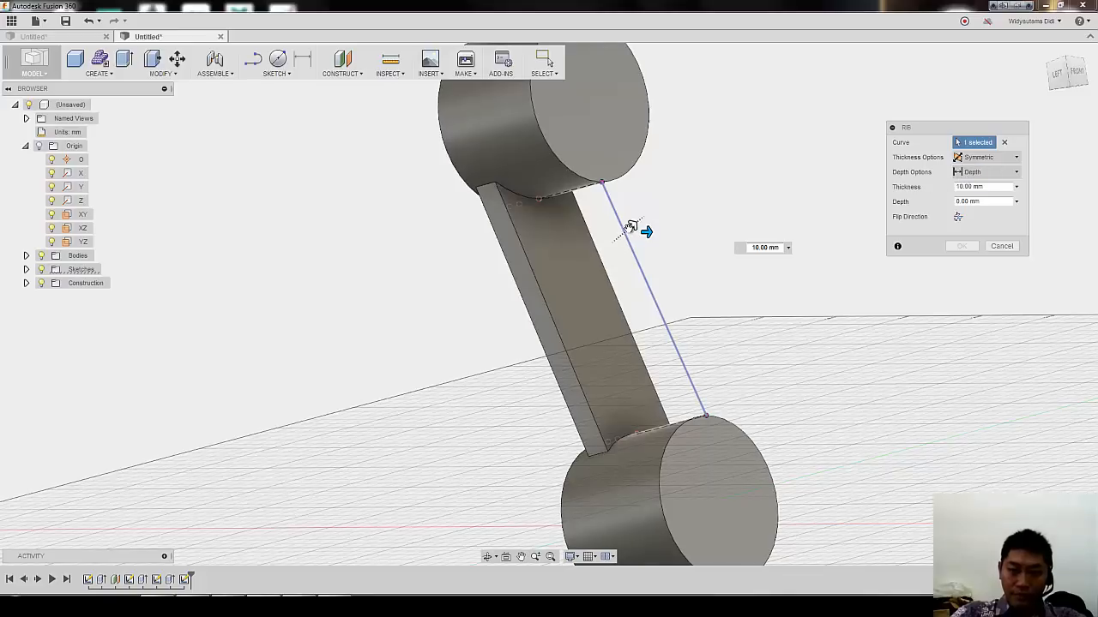
{"action": "left_click_drag", "start_coordinate": [631, 226], "coordinate": [579, 285]}
{"action": "middle_click_drag", "start_coordinate": [766, 228], "coordinate": [845, 231], "text": "shift"}
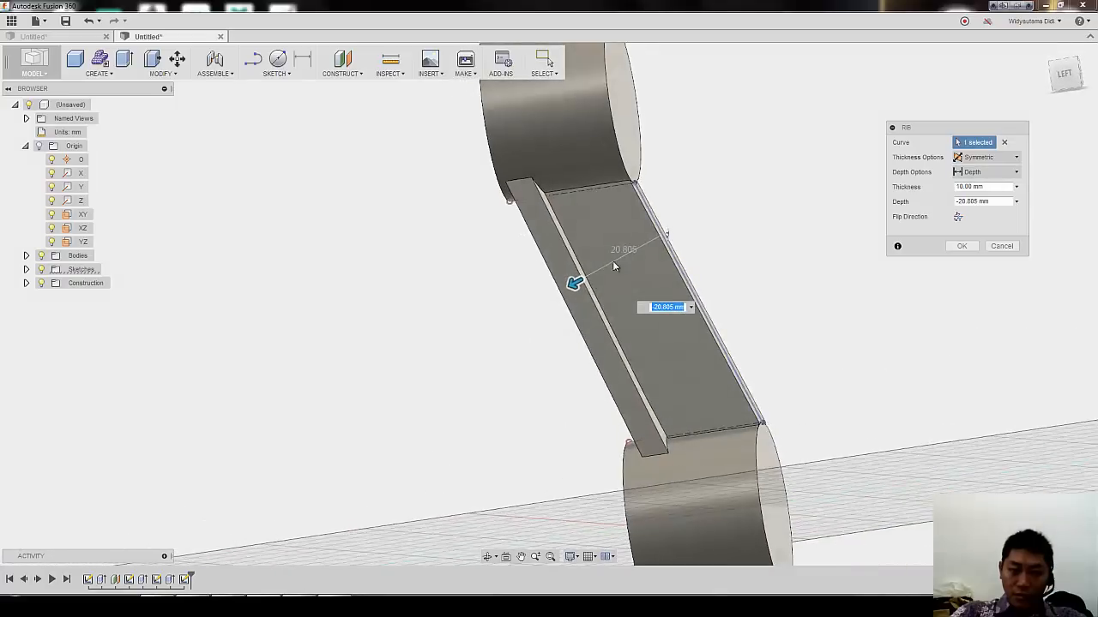
{"action": "middle_click_drag", "start_coordinate": [613, 266], "coordinate": [877, 195], "text": "shift"}
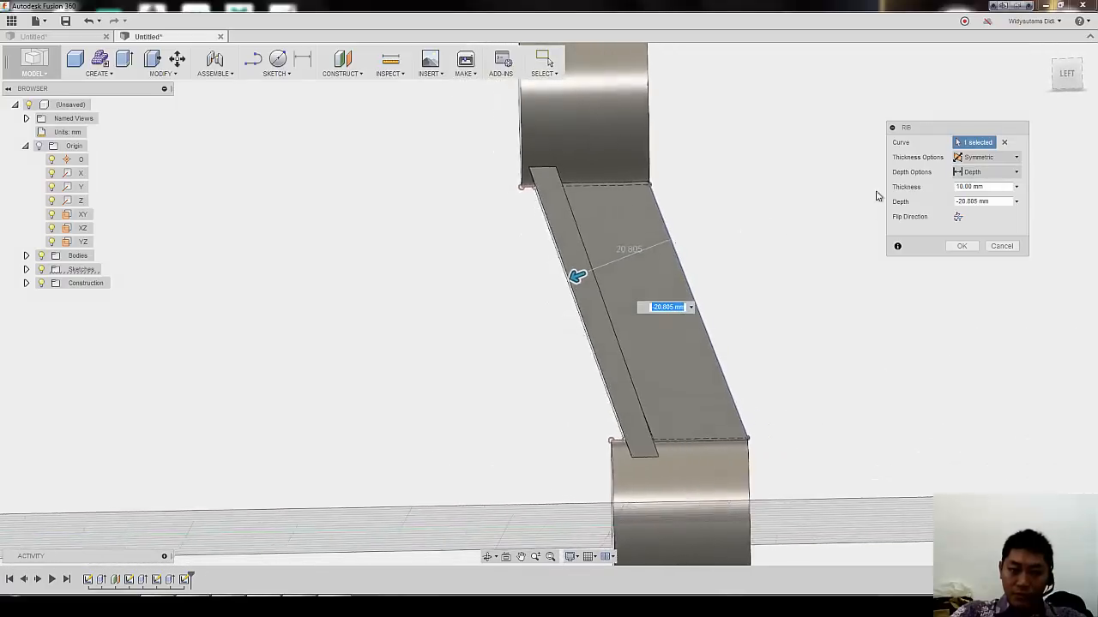
{"action": "left_click", "coordinate": [1068, 86]}
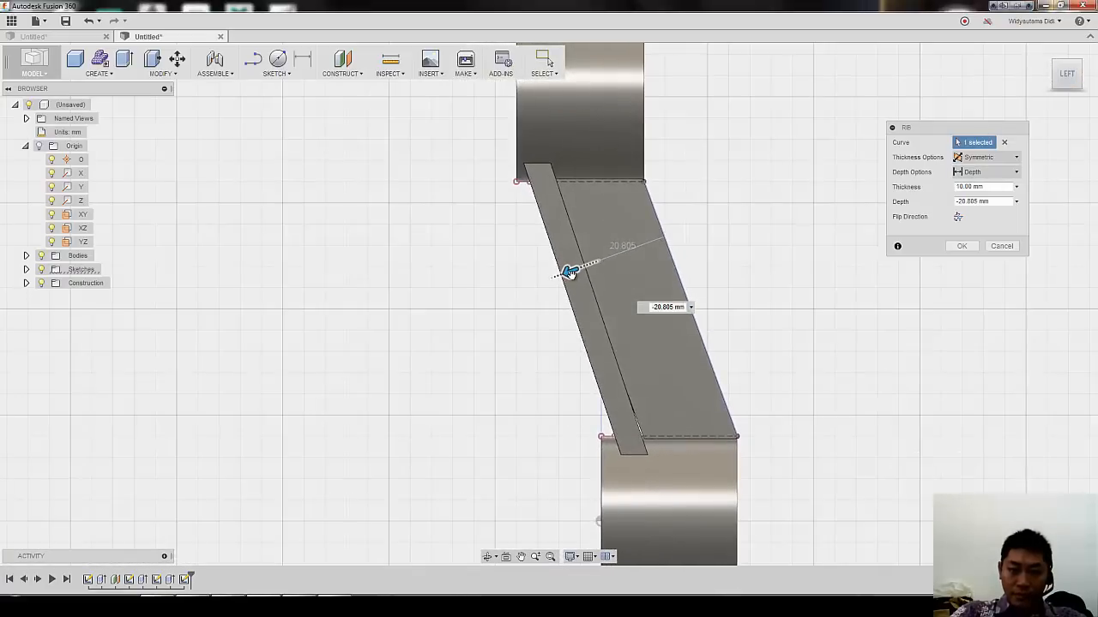
{"action": "mouse_move", "coordinate": [568, 273]}
{"action": "left_mouse_down"}
{"action": "mouse_move", "coordinate": [625, 252]}
{"action": "mouse_move", "coordinate": [559, 275]}
{"action": "left_mouse_up"}
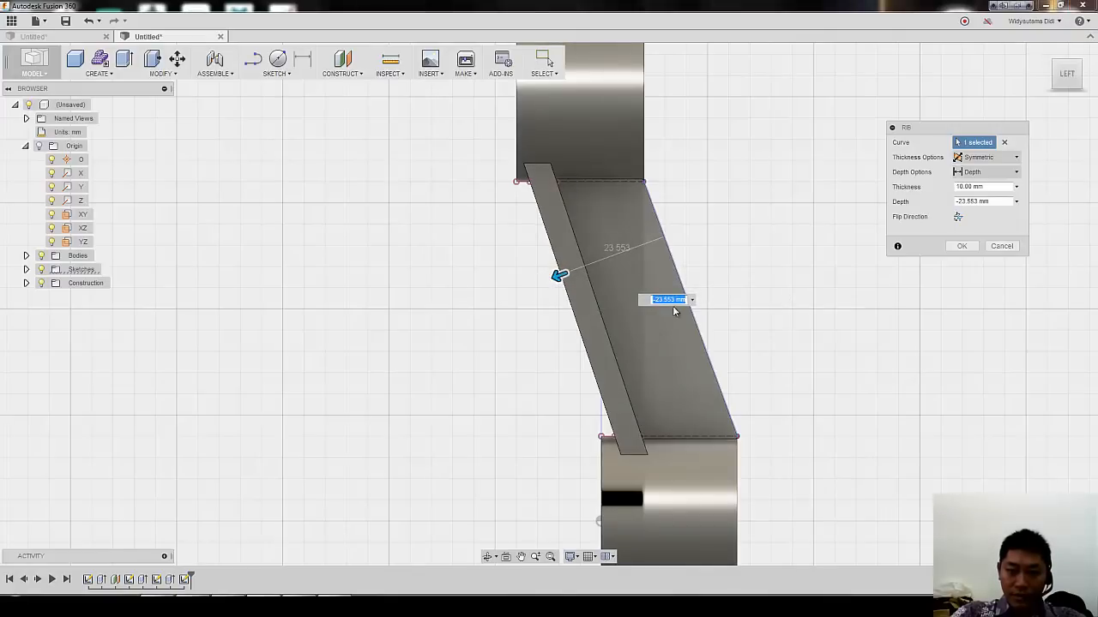
Step: Check the rib's 10 mm thickness against the lever drawing in Snipping Tool and create the rib
{"action": "middle_click_drag", "start_coordinate": [906, 249], "coordinate": [590, 202], "text": "shift"}
{"action": "left_click", "coordinate": [996, 187]}
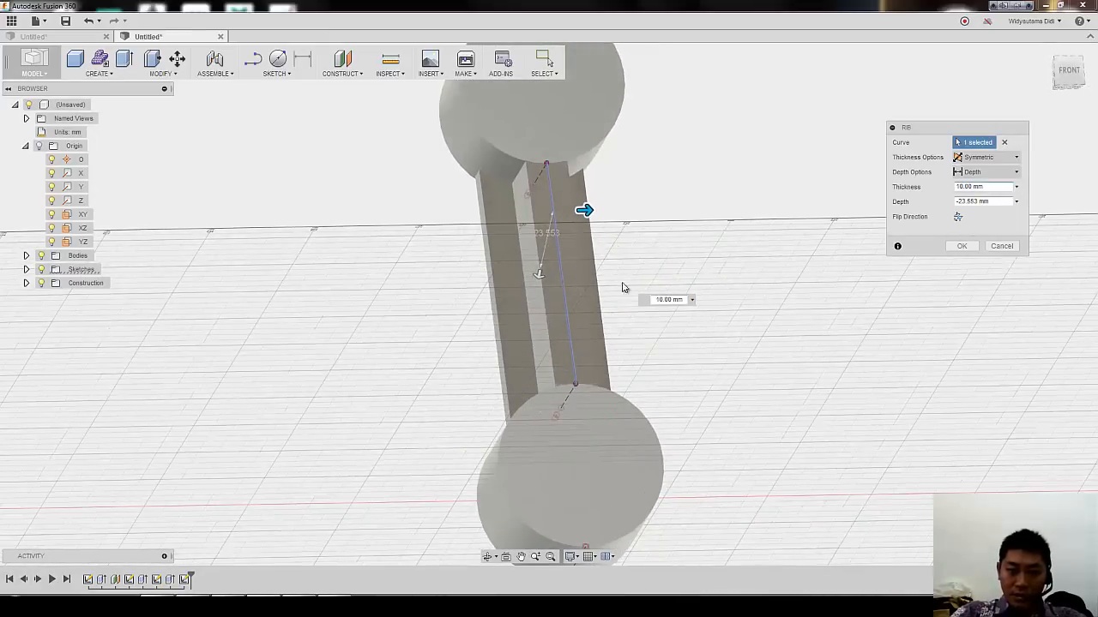
{"action": "left_click", "coordinate": [327, 606]}
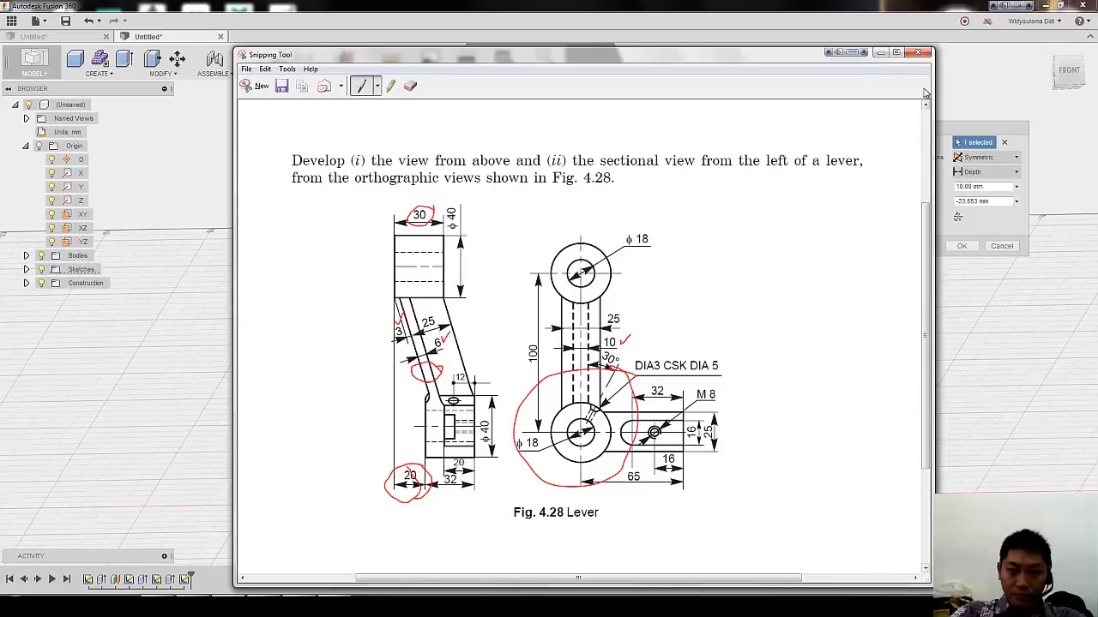
{"action": "left_click", "coordinate": [880, 54]}
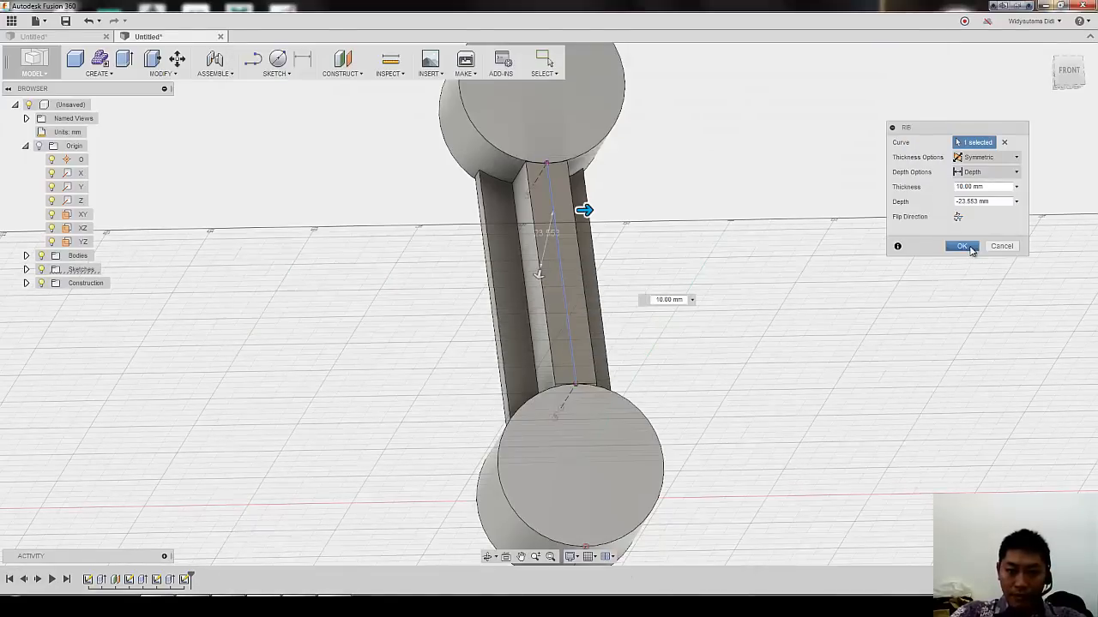
{"action": "left_click", "coordinate": [962, 246]}
{"action": "middle_click_drag", "start_coordinate": [797, 163], "coordinate": [753, 260], "text": "shift"}
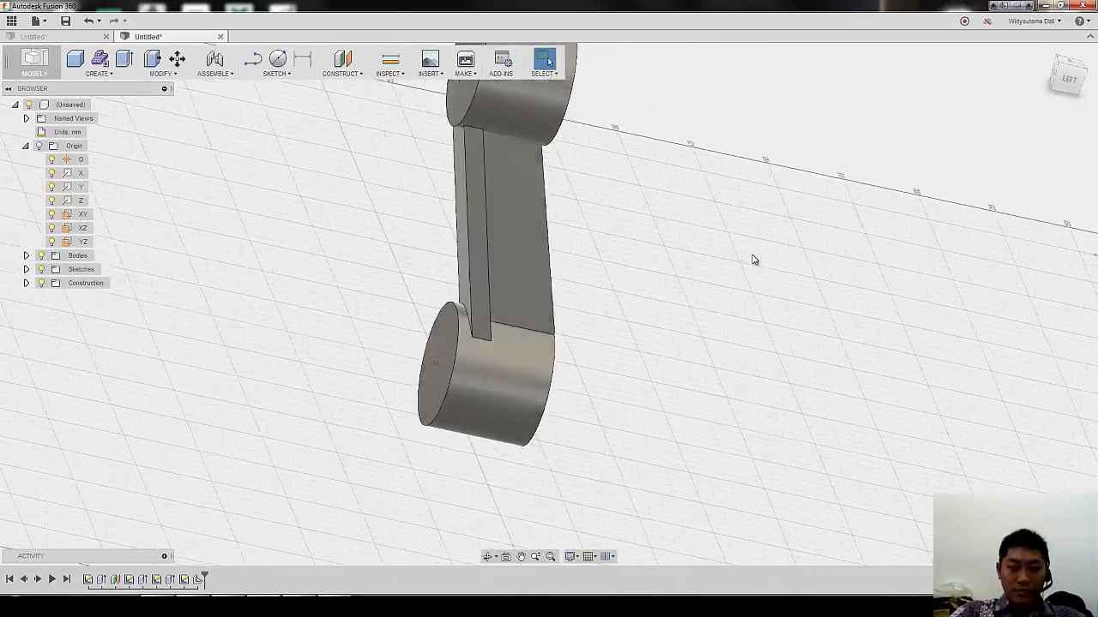
Step: Check the lever drawing, then sketch a rectangle about 26 mm high for the side arm on the lower boss's front face
{"action": "left_click", "coordinate": [352, 605]}
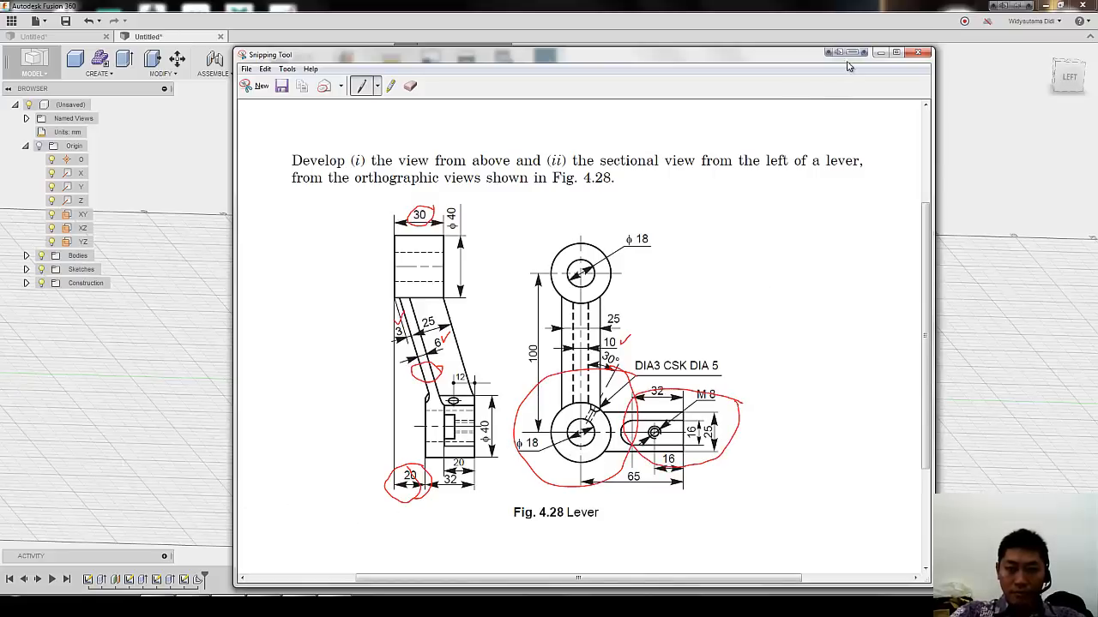
{"action": "left_click", "coordinate": [881, 57]}
{"action": "middle_click_drag", "start_coordinate": [669, 326], "coordinate": [169, 79], "text": "shift"}
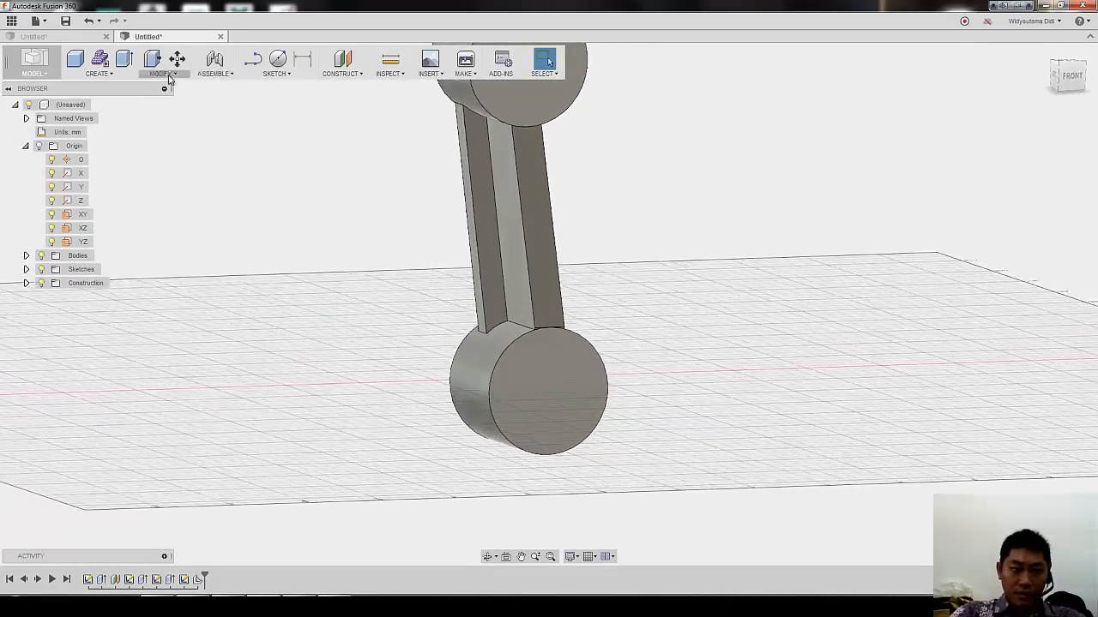
{"action": "left_click", "coordinate": [268, 73]}
{"action": "mouse_move", "coordinate": [282, 113]}
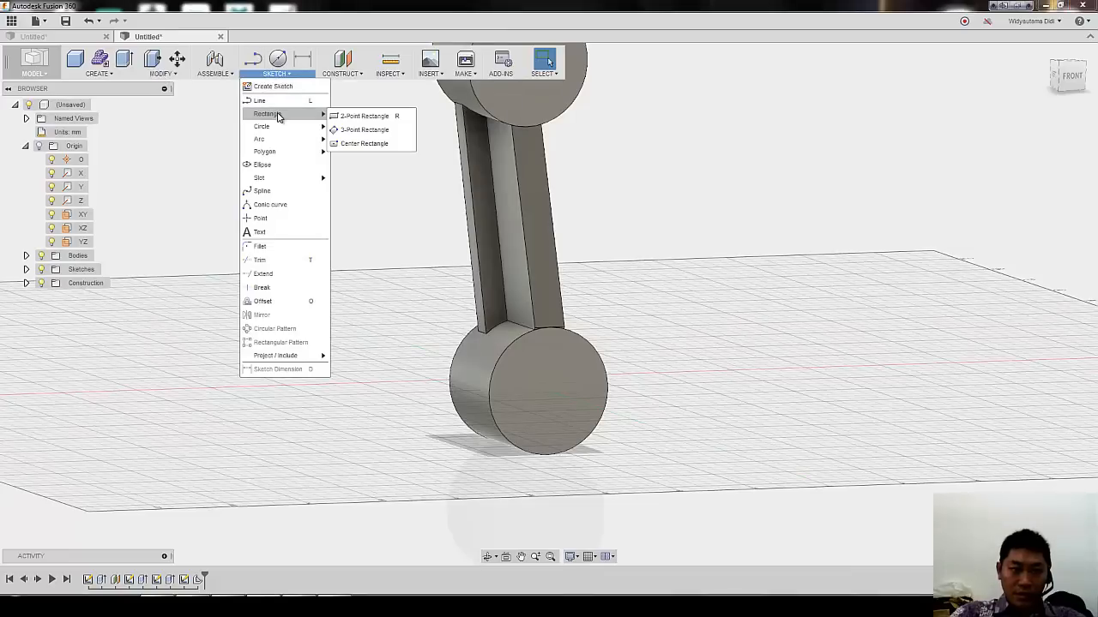
{"action": "left_click", "coordinate": [359, 118]}
{"action": "left_click", "coordinate": [570, 378]}
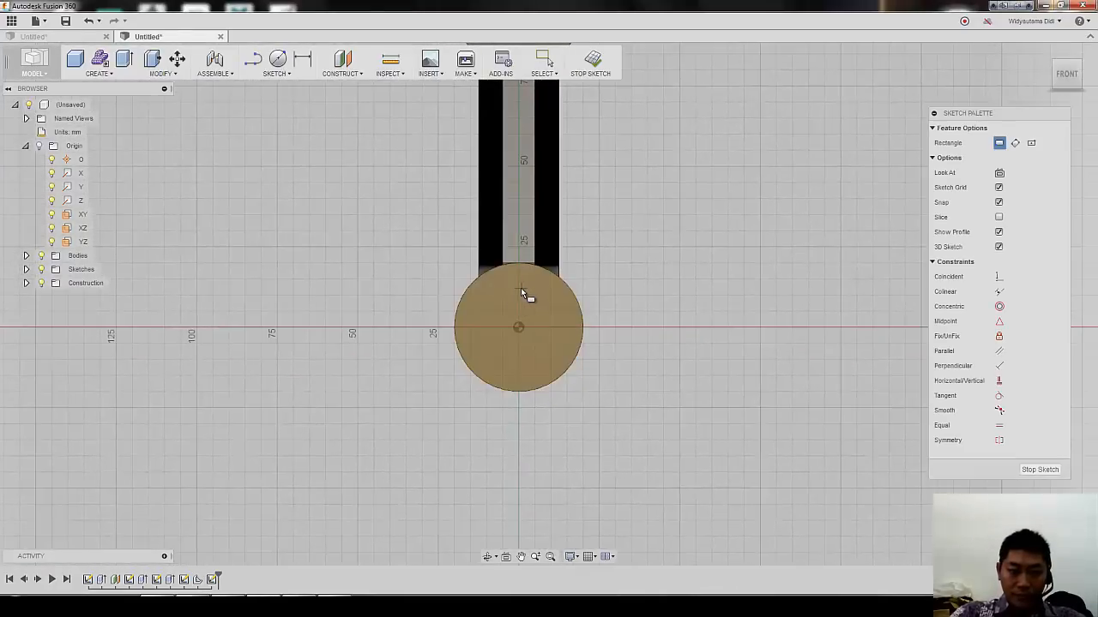
{"action": "left_click", "coordinate": [521, 288]}
{"action": "left_click", "coordinate": [277, 372]}
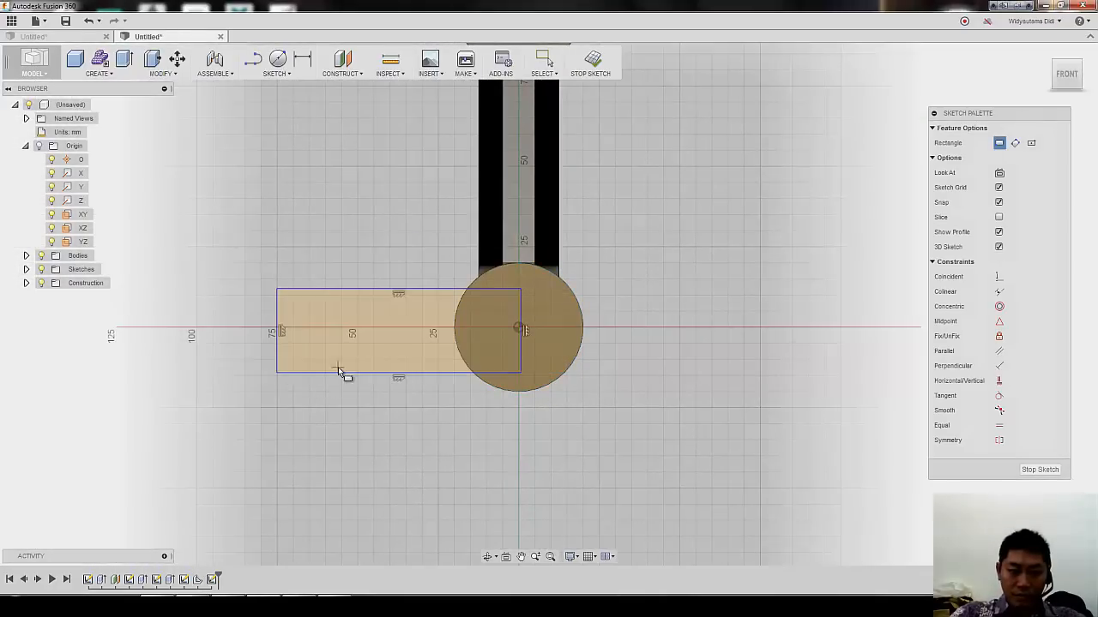
{"action": "right_click", "coordinate": [307, 129]}
{"action": "left_click", "coordinate": [339, 129]}
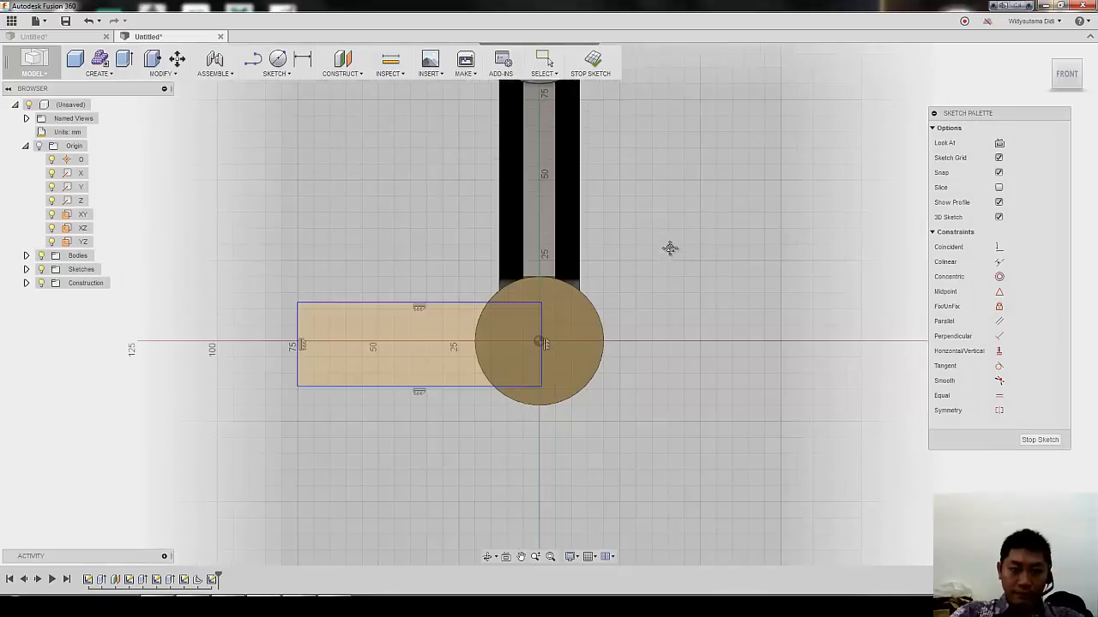
Step: Centre the rectangle's inner end edge on the boss centre with a Midpoint constraint
{"action": "left_click", "coordinate": [999, 292]}
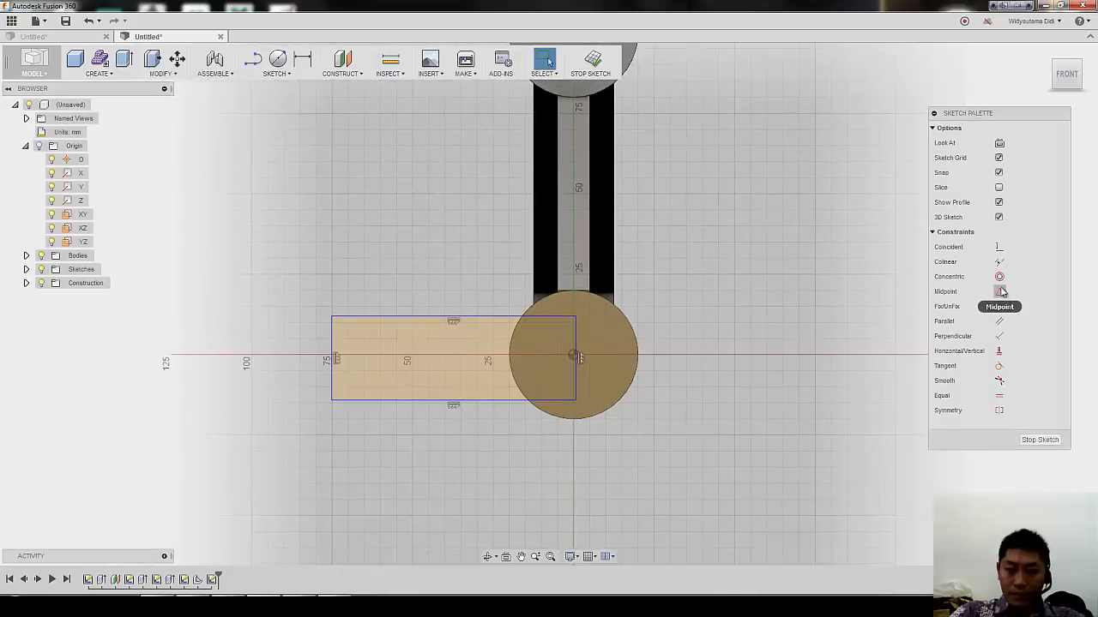
{"action": "left_click", "coordinate": [573, 355]}
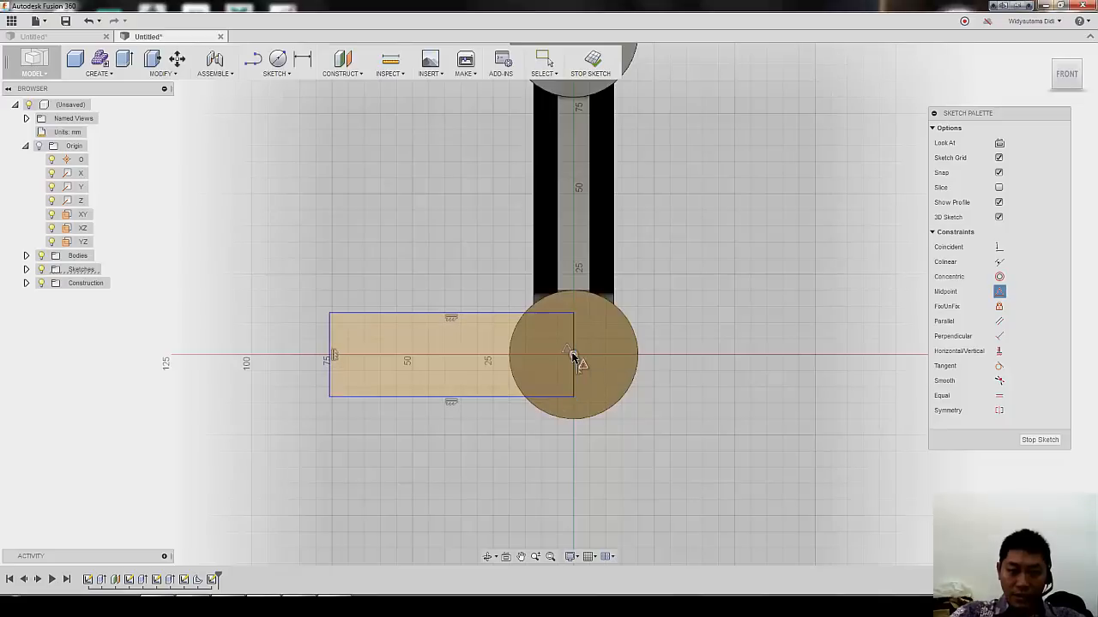
{"action": "right_click", "coordinate": [737, 213]}
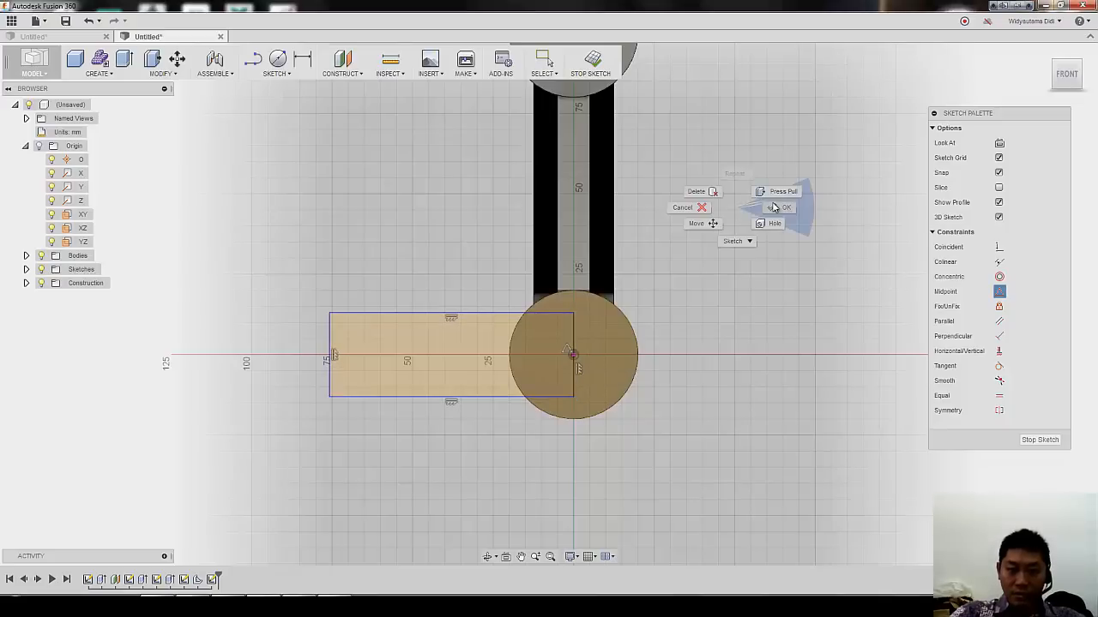
{"action": "left_click", "coordinate": [774, 209]}
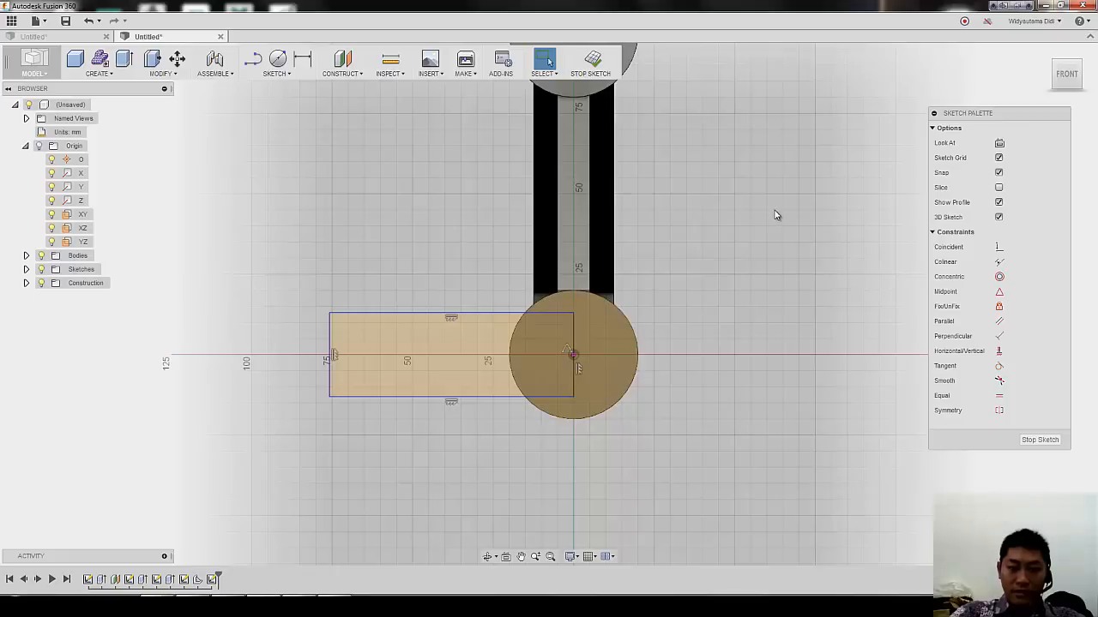
Step: Dimension the side-arm rectangle's length as 60 mm
{"action": "key", "text": "l"}
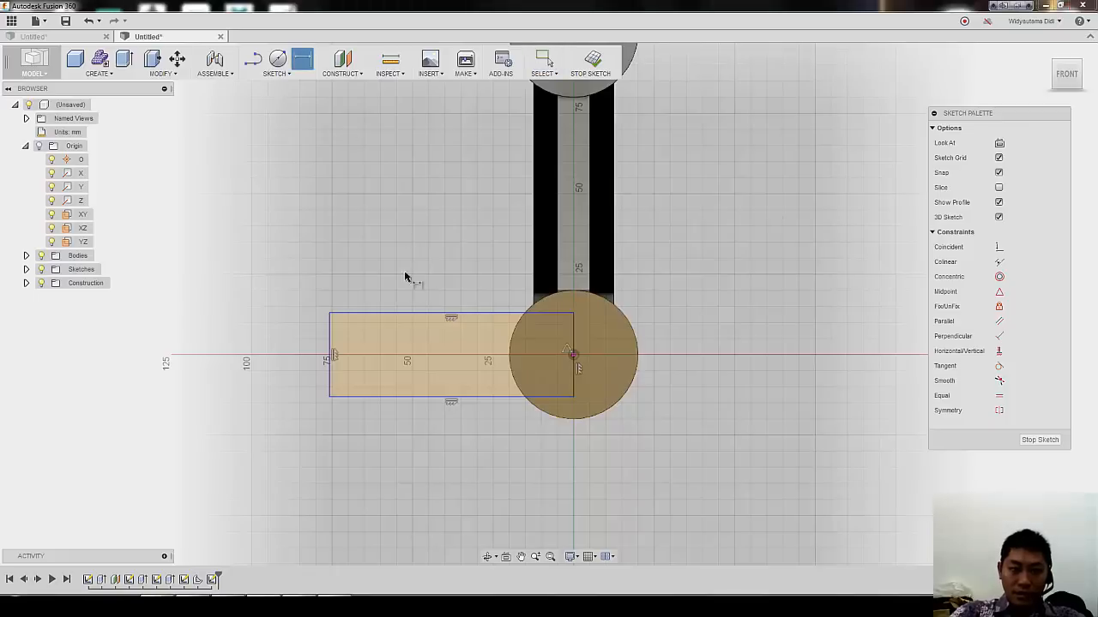
{"action": "left_click", "coordinate": [433, 399]}
{"action": "left_click", "coordinate": [441, 437]}
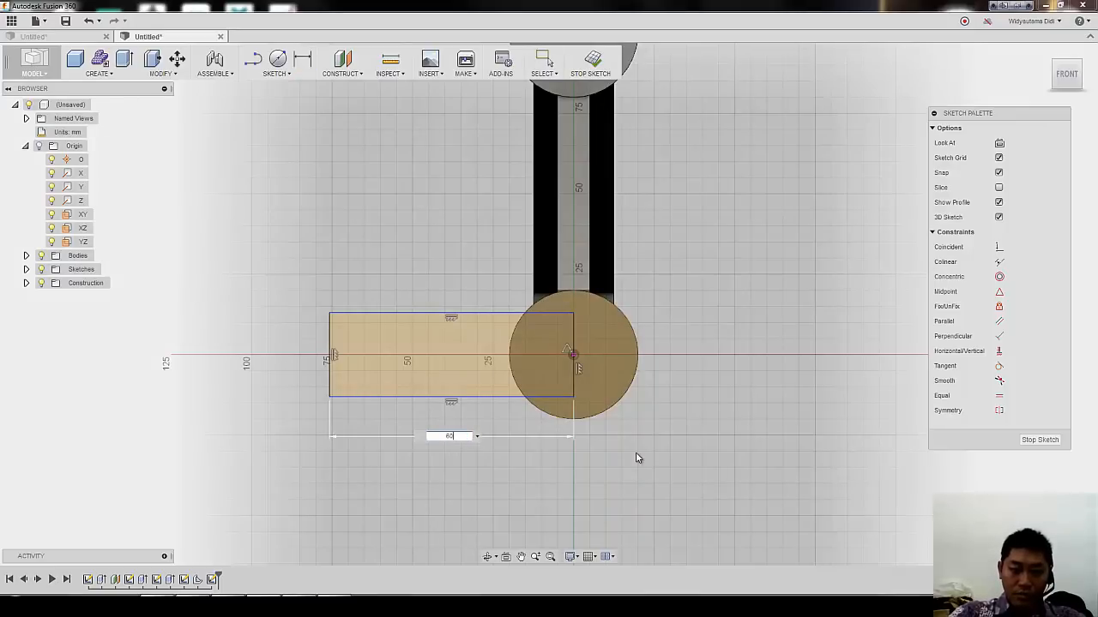
{"action": "key", "text": "Return"}
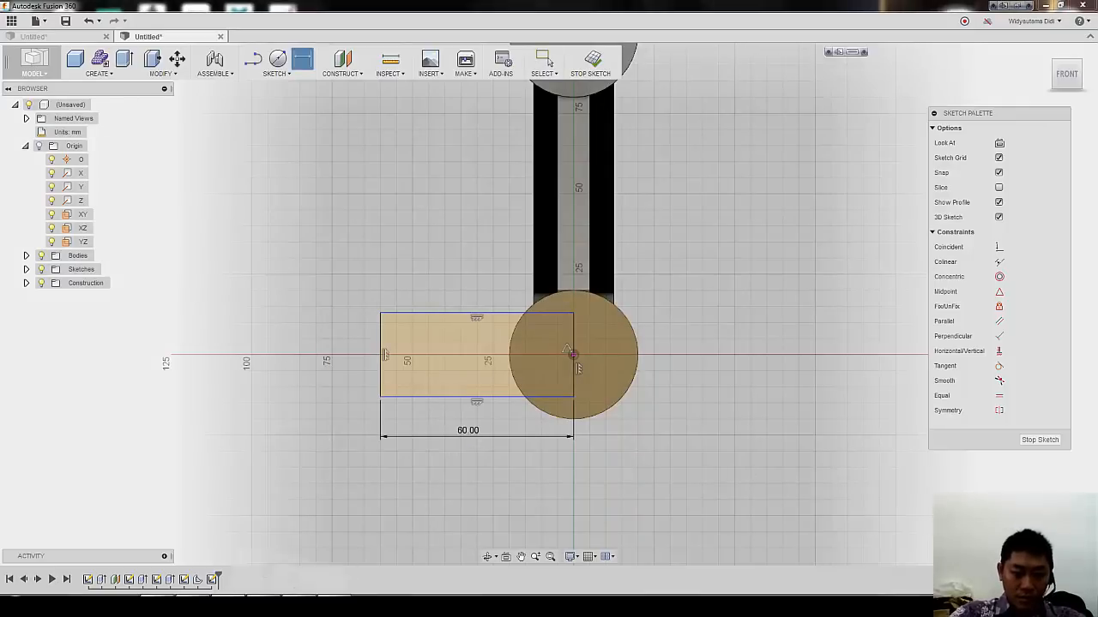
Step: Check the arm length in the lever drawing and change the rectangle's length dimension to 65 mm
{"action": "key", "text": "alt+Tab"}
{"action": "key", "text": "alt+Tab"}
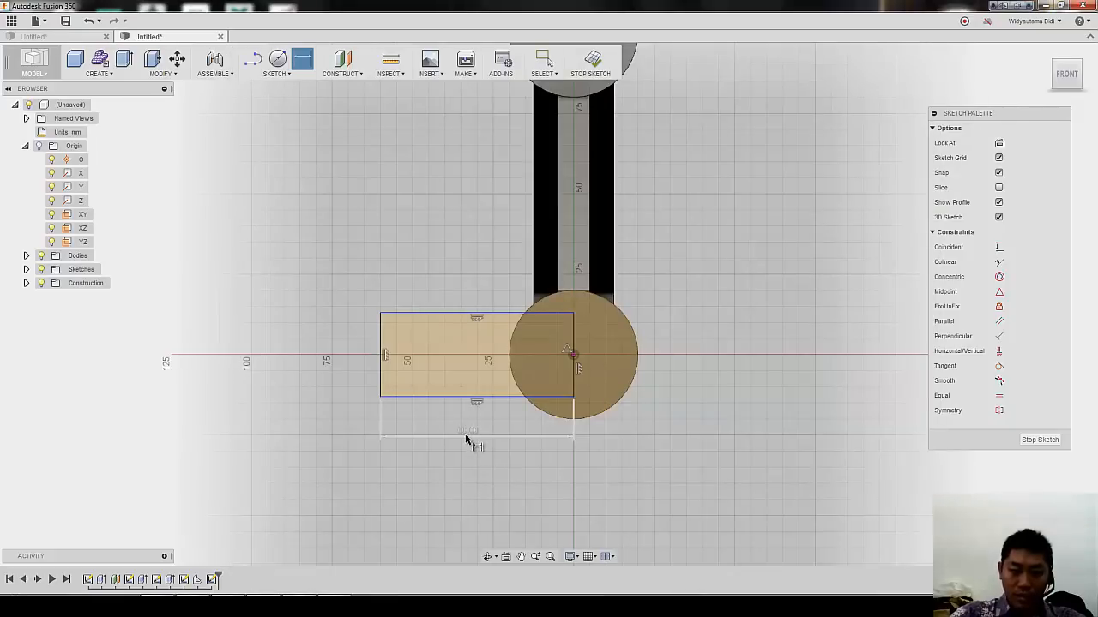
{"action": "key", "text": "Escape"}
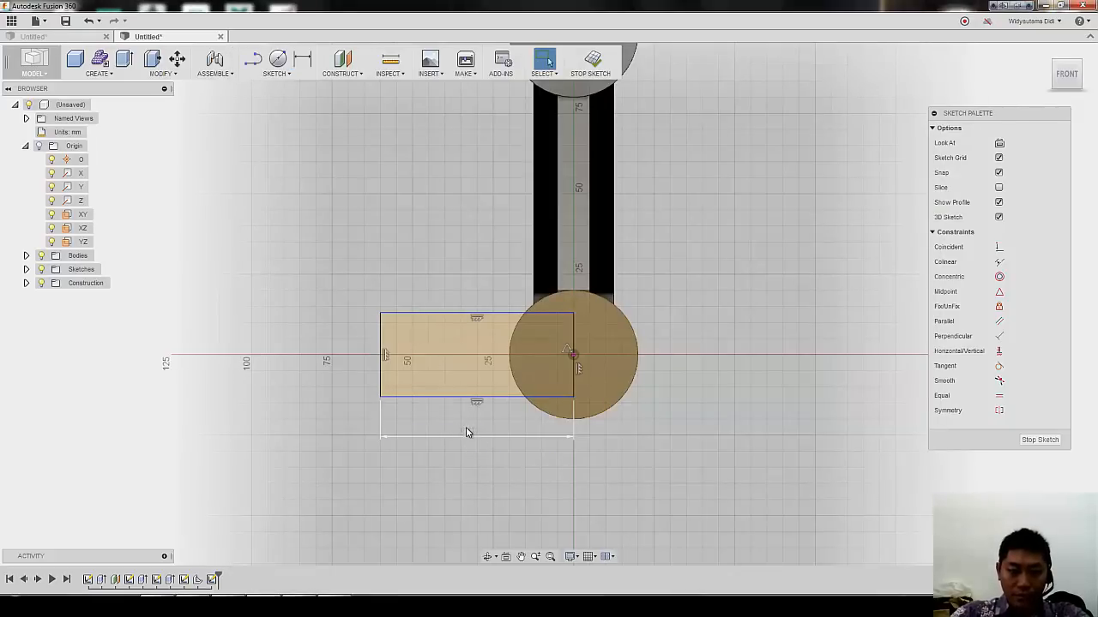
{"action": "double_click", "coordinate": [467, 433]}
{"action": "type", "text": "65"}
{"action": "key", "text": "Return"}
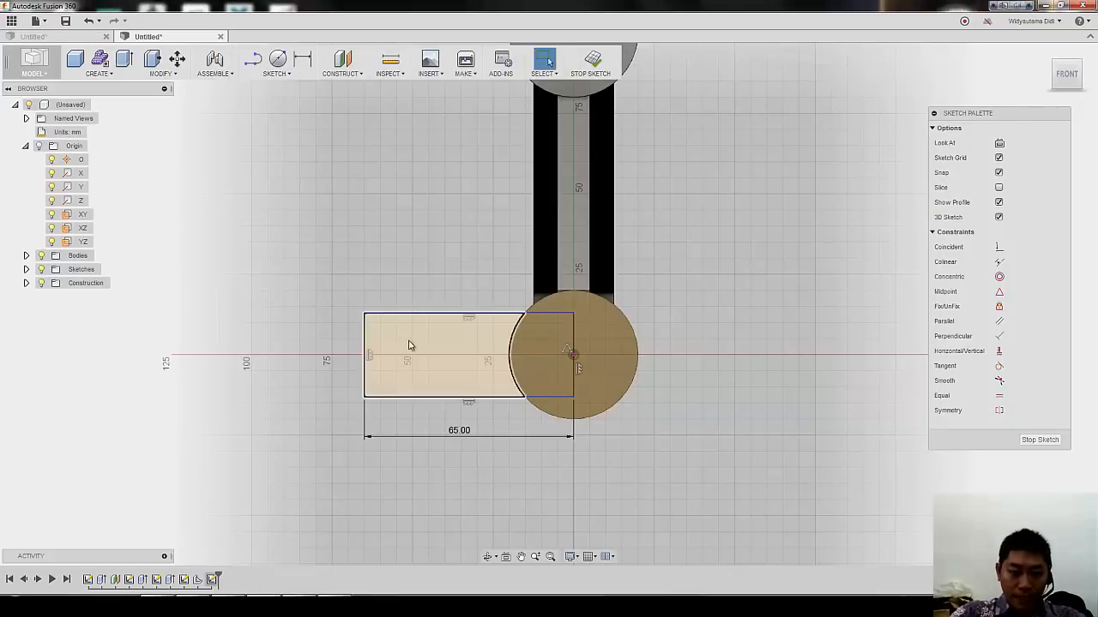
Step: Dimension the side-arm rectangle's height as 25 mm, consulting the lever drawing, and finish the sketch
{"action": "left_click", "coordinate": [302, 59]}
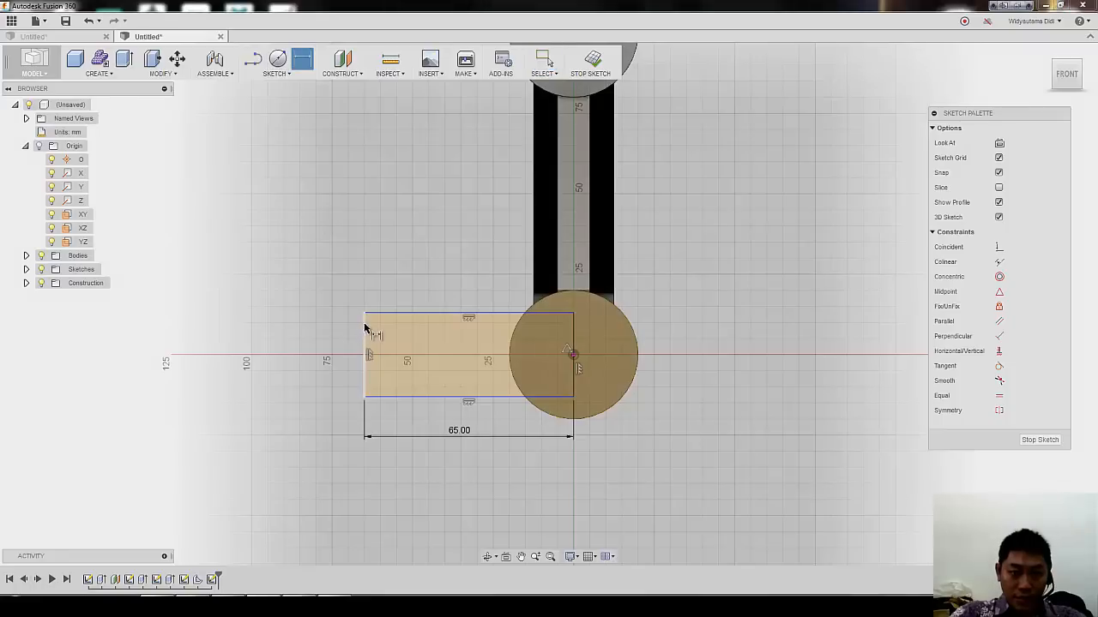
{"action": "left_click", "coordinate": [365, 327]}
{"action": "left_click", "coordinate": [341, 342]}
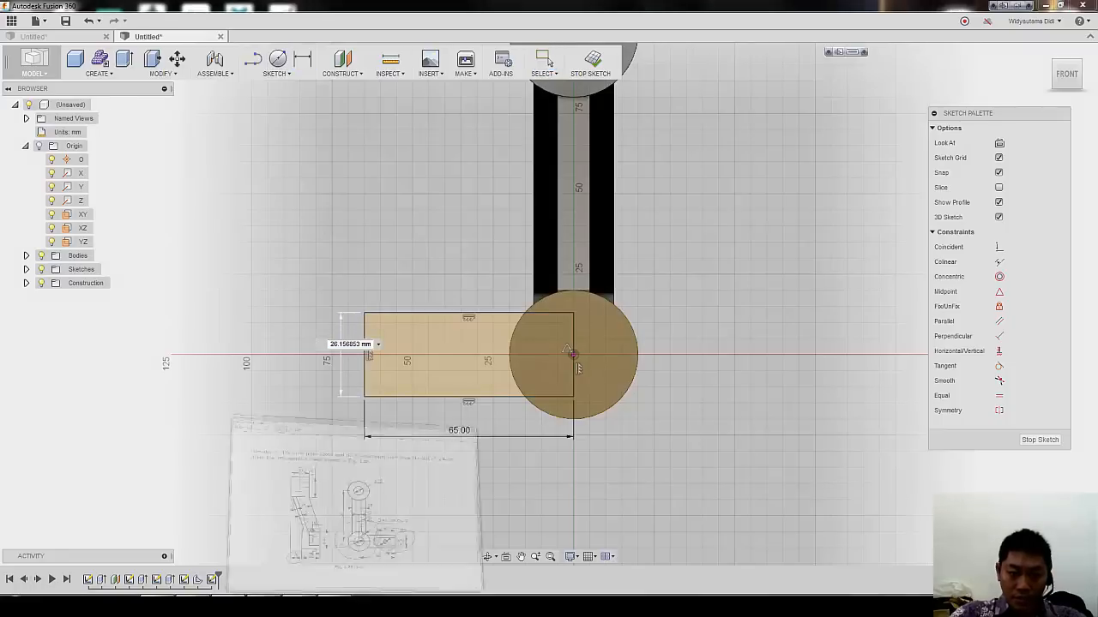
{"action": "key", "text": "alt+Tab"}
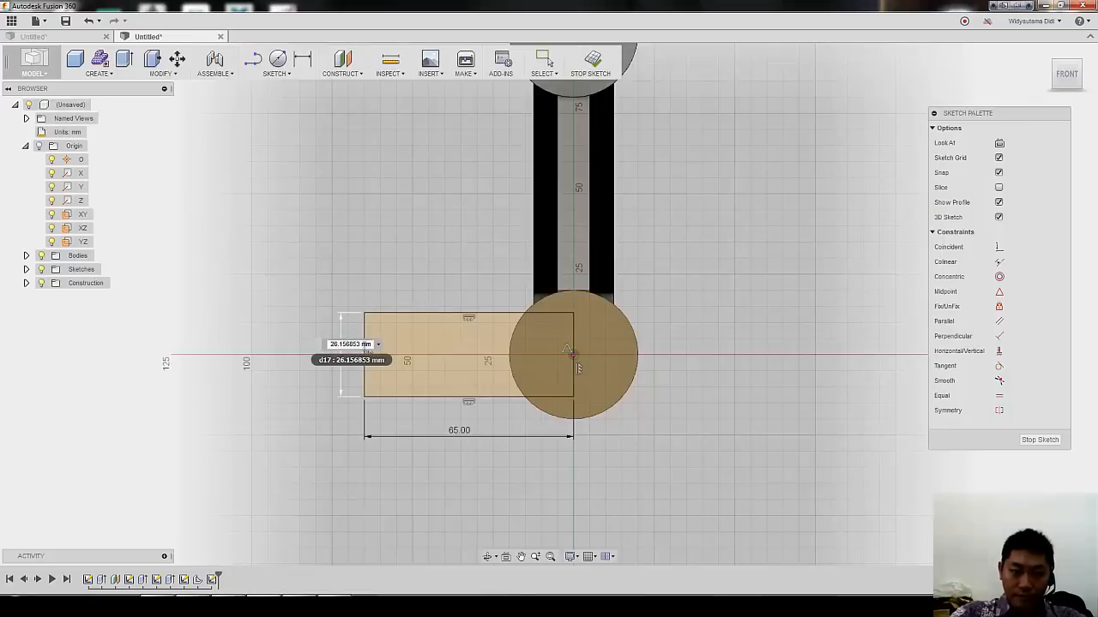
{"action": "type", "text": "2"}
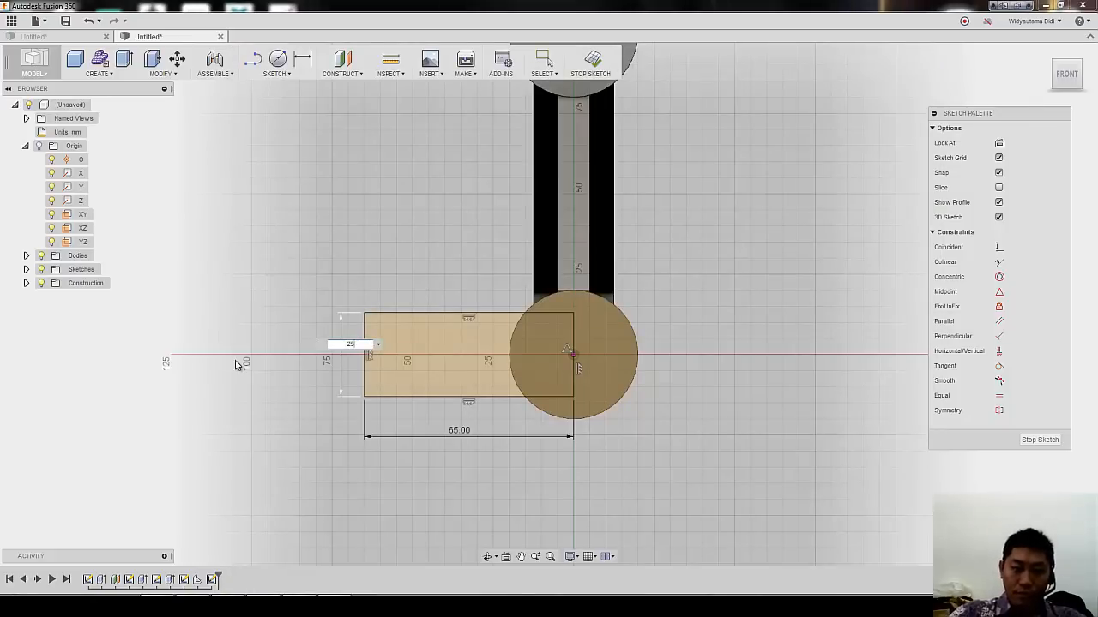
{"action": "type", "text": "5"}
{"action": "key", "text": "Return"}
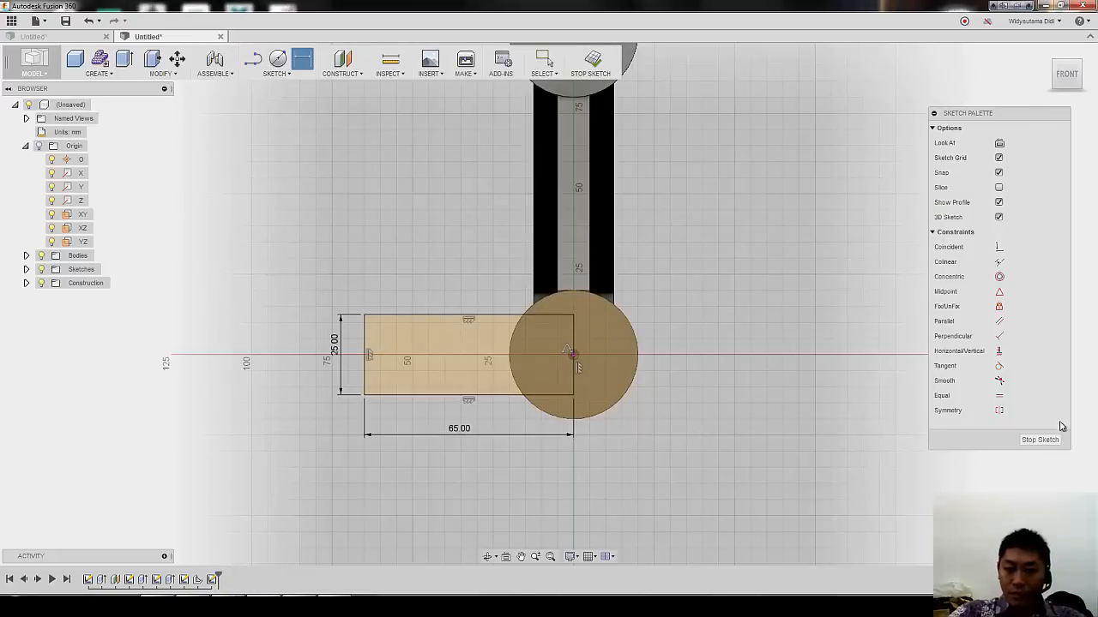
{"action": "left_click", "coordinate": [1039, 439]}
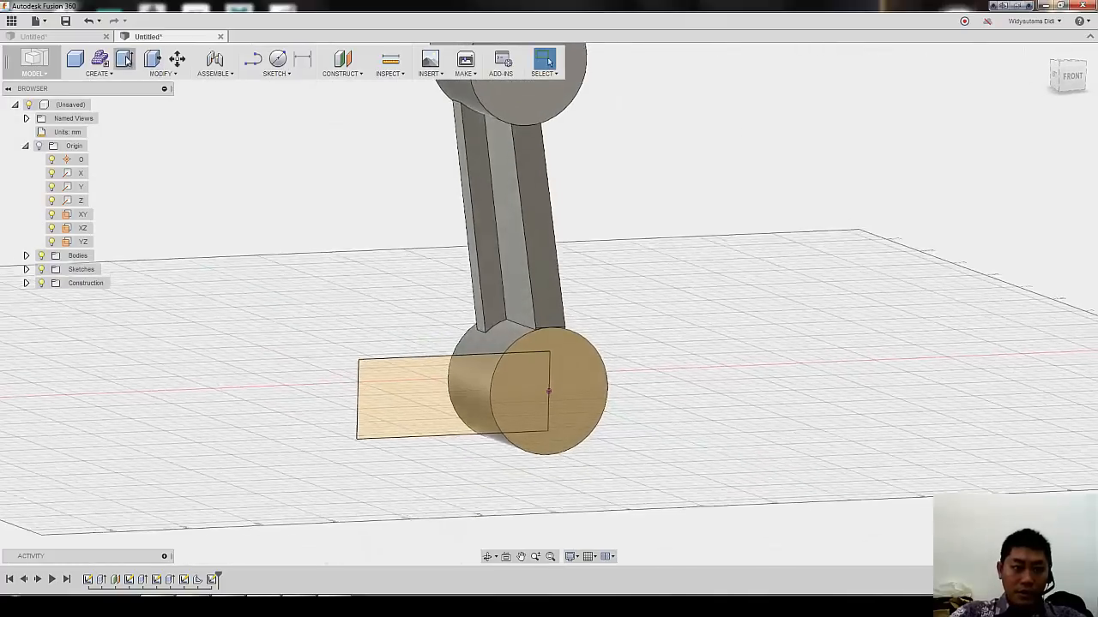
Step: Extrude the side-arm profile outside the boss circle backward to the drawing's 20 mm depth, joining it to the lever
{"action": "left_click", "coordinate": [125, 60]}
{"action": "left_click", "coordinate": [470, 402]}
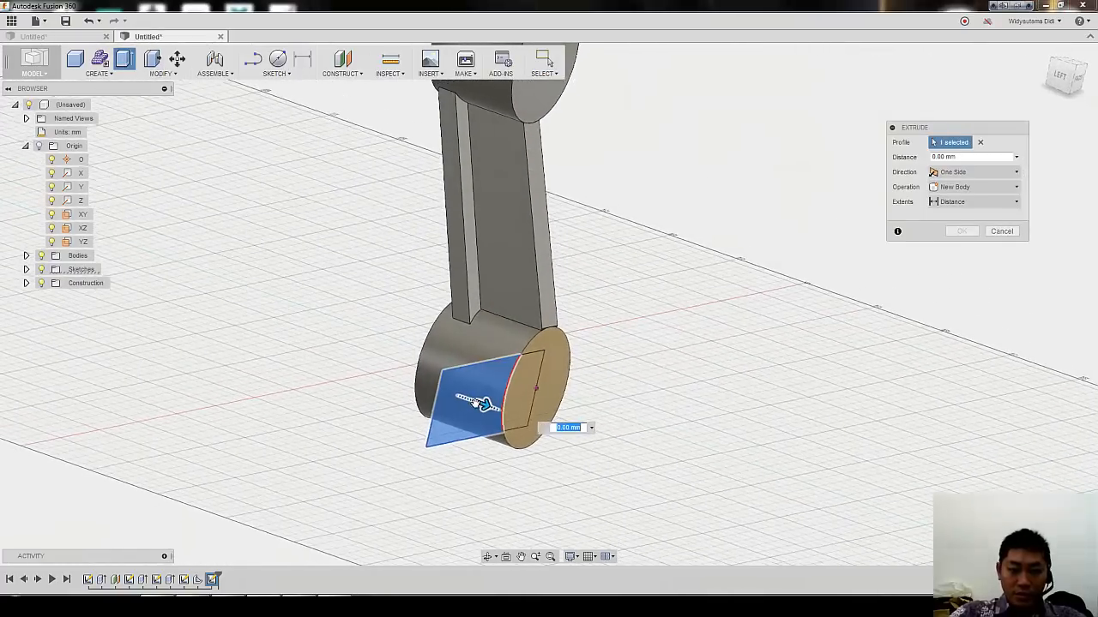
{"action": "left_click_drag", "start_coordinate": [480, 404], "coordinate": [441, 391]}
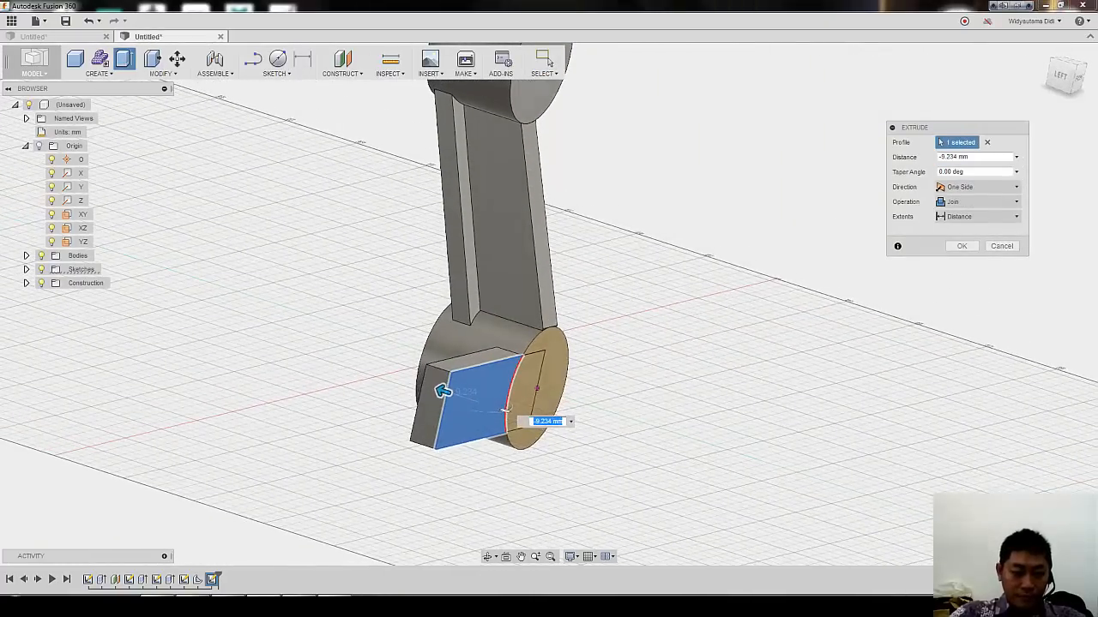
{"action": "key", "text": "alt+Tab"}
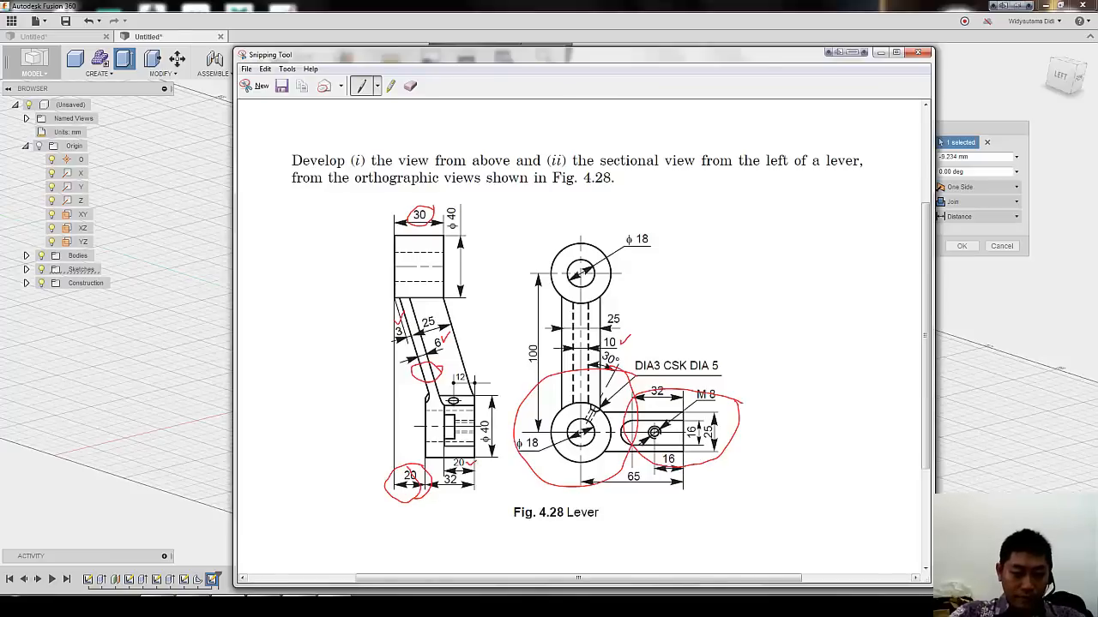
{"action": "key", "text": "alt+Tab"}
{"action": "middle_click_drag", "start_coordinate": [588, 437], "coordinate": [968, 247], "text": "shift"}
{"action": "left_click", "coordinate": [961, 246]}
Step: Check the slot in the drawing and sketch an open-ended U-shaped slot with 25 mm straight sides, about 16 mm wide, on the arm's back face
{"action": "middle_click_drag", "start_coordinate": [817, 288], "coordinate": [591, 395], "text": "shift"}
{"action": "key", "text": "alt+Tab"}
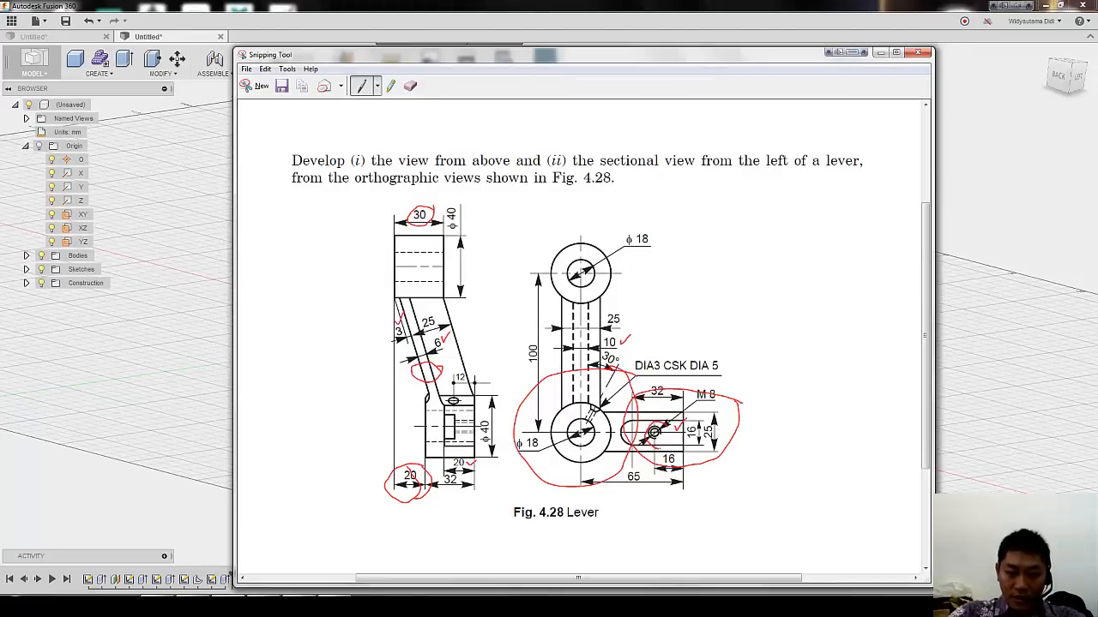
{"action": "key", "text": "alt+Tab"}
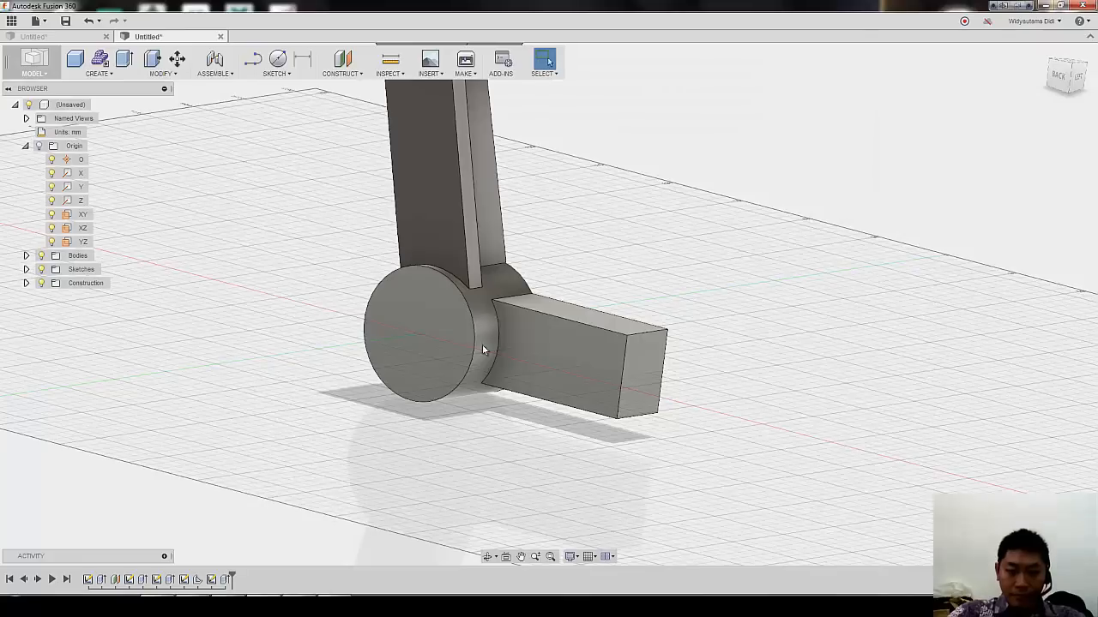
{"action": "middle_click_drag", "start_coordinate": [482, 344], "coordinate": [607, 342], "text": "shift"}
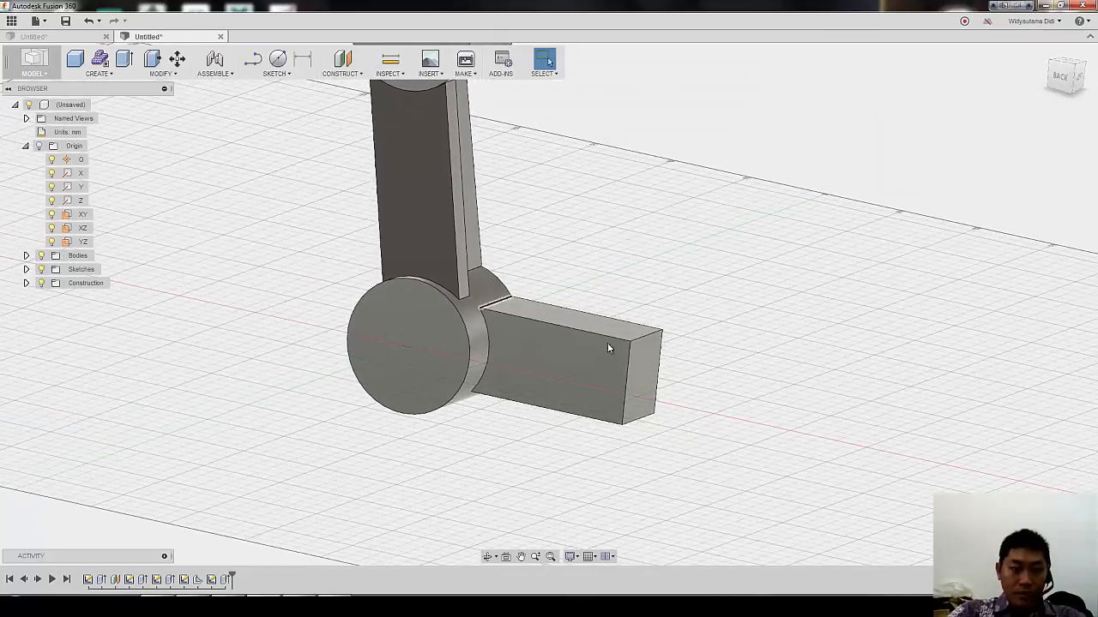
{"action": "left_click", "coordinate": [272, 76]}
{"action": "left_click", "coordinate": [266, 99]}
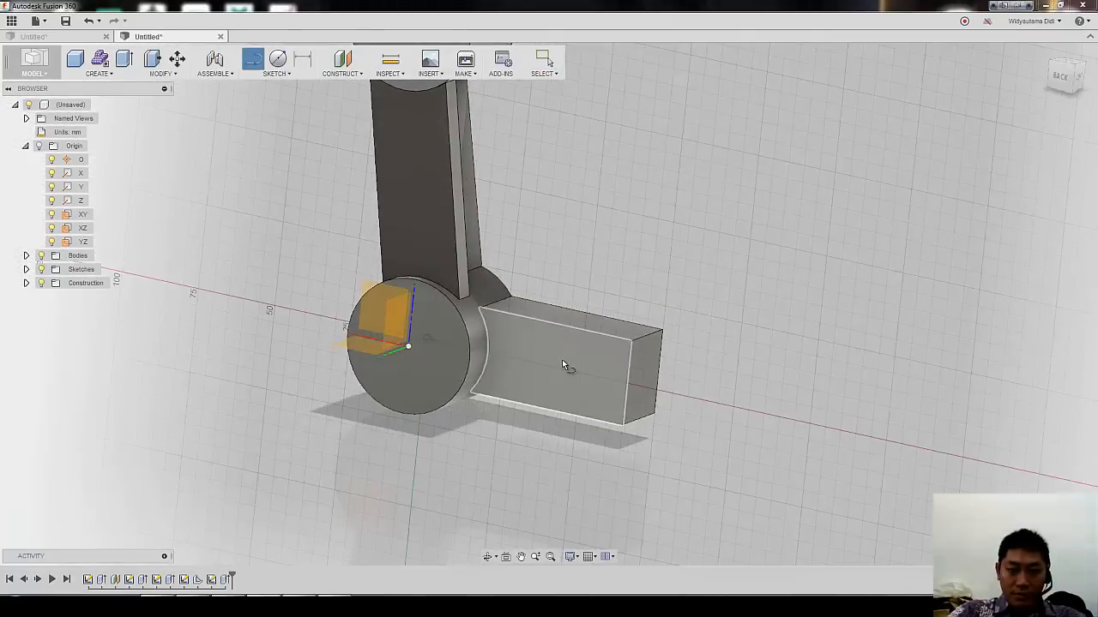
{"action": "left_click", "coordinate": [563, 359]}
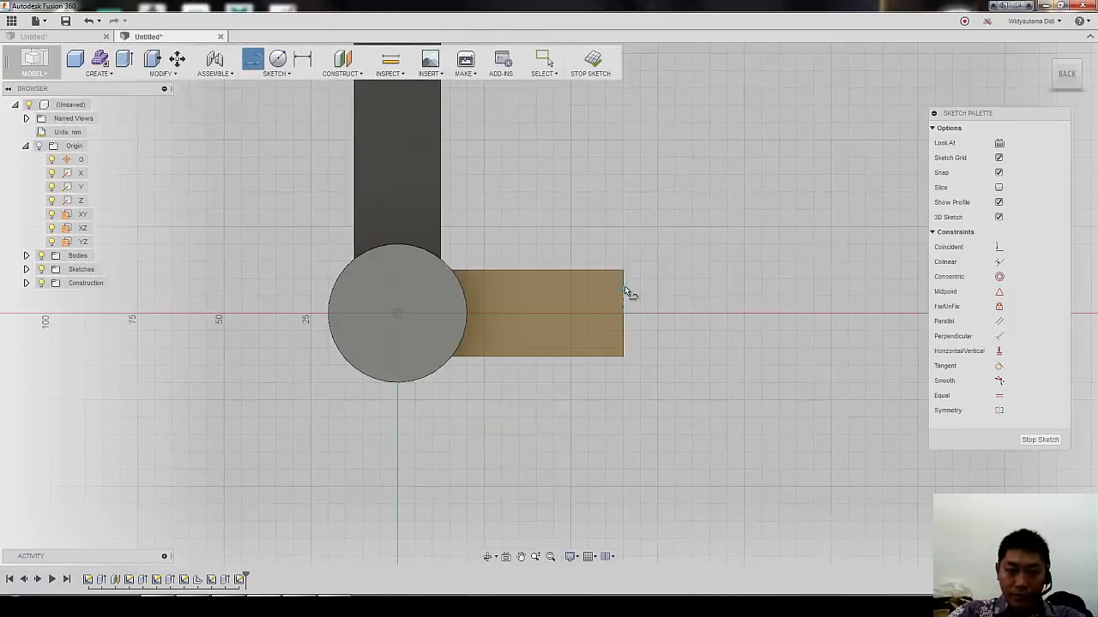
{"action": "left_click", "coordinate": [624, 288]}
{"action": "left_click", "coordinate": [532, 288]}
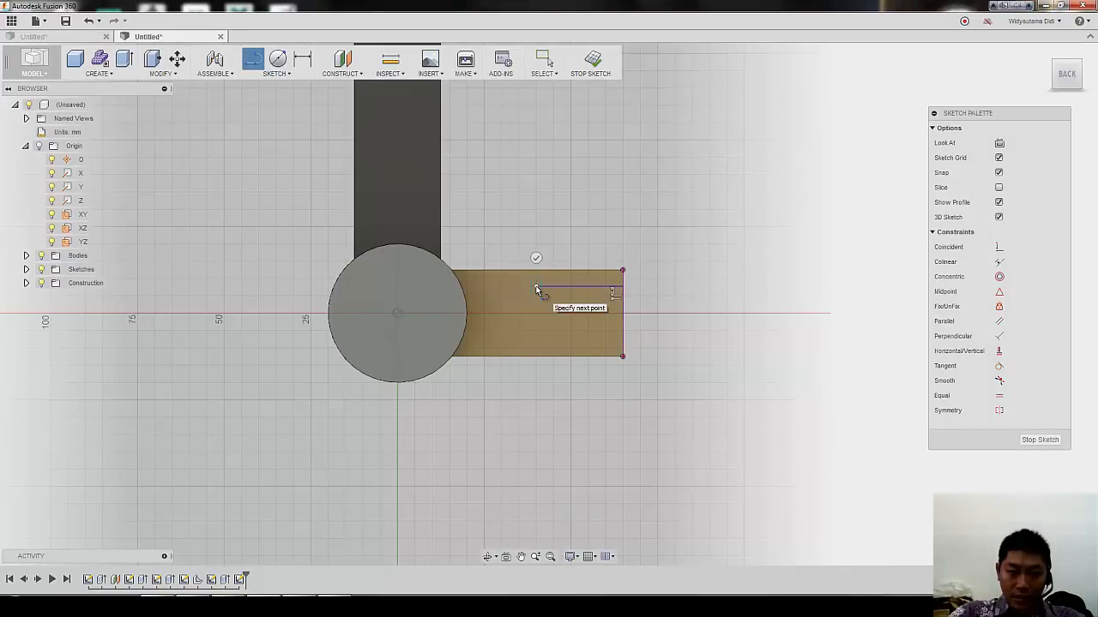
{"action": "left_click_drag", "start_coordinate": [536, 290], "coordinate": [536, 342]}
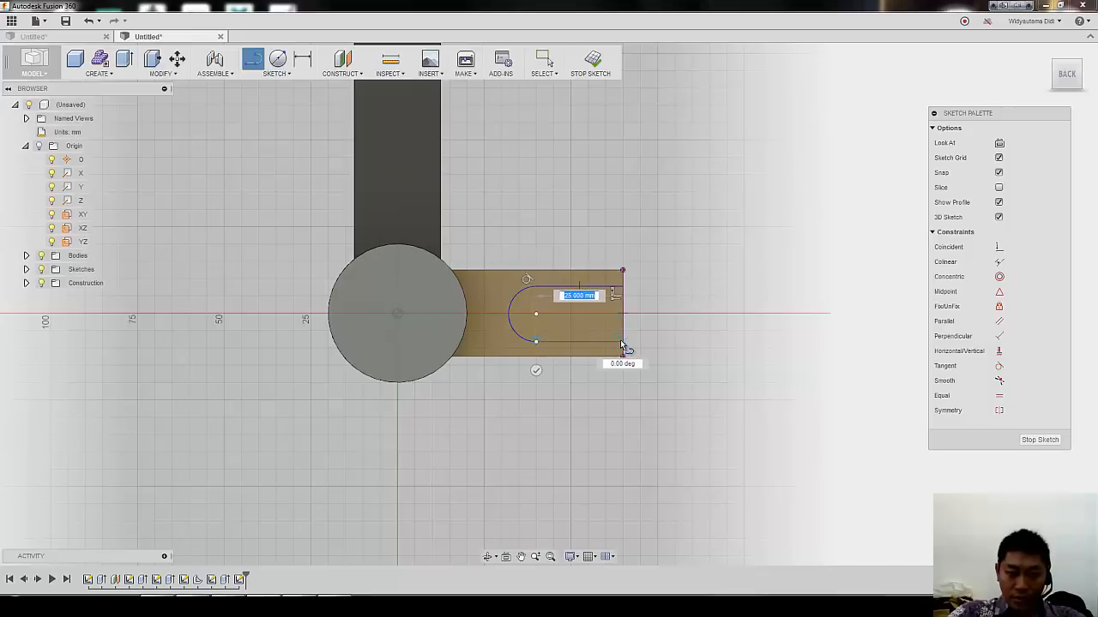
{"action": "left_click", "coordinate": [621, 342]}
{"action": "right_click", "coordinate": [700, 202]}
{"action": "left_click", "coordinate": [648, 225]}
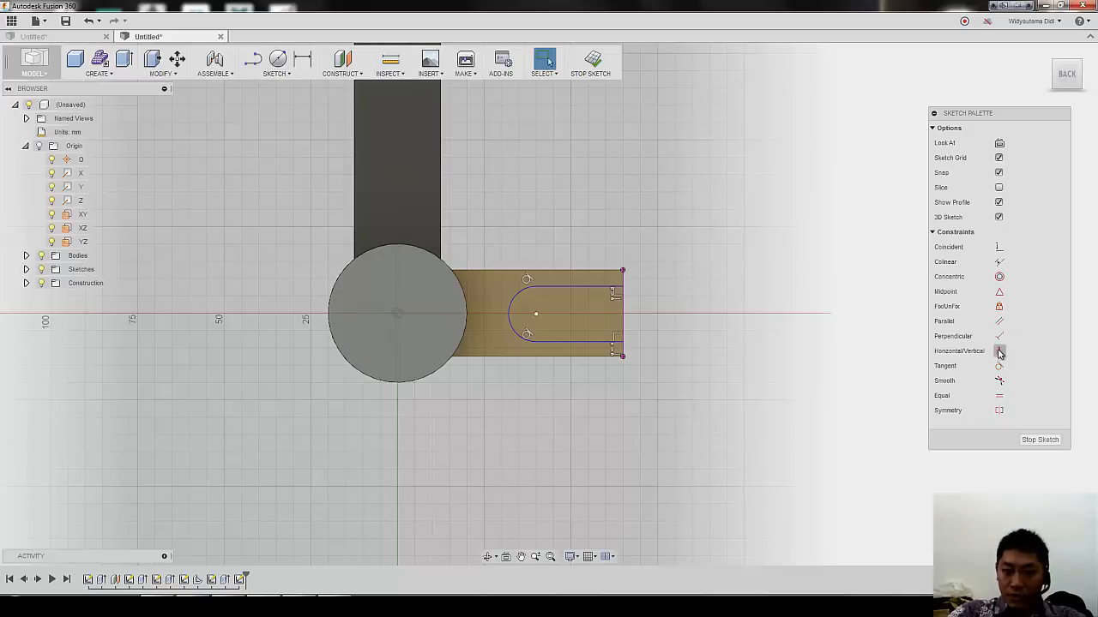
Step: Dimension the slot's width between its two straight sides as 16 mm
{"action": "left_click", "coordinate": [306, 57]}
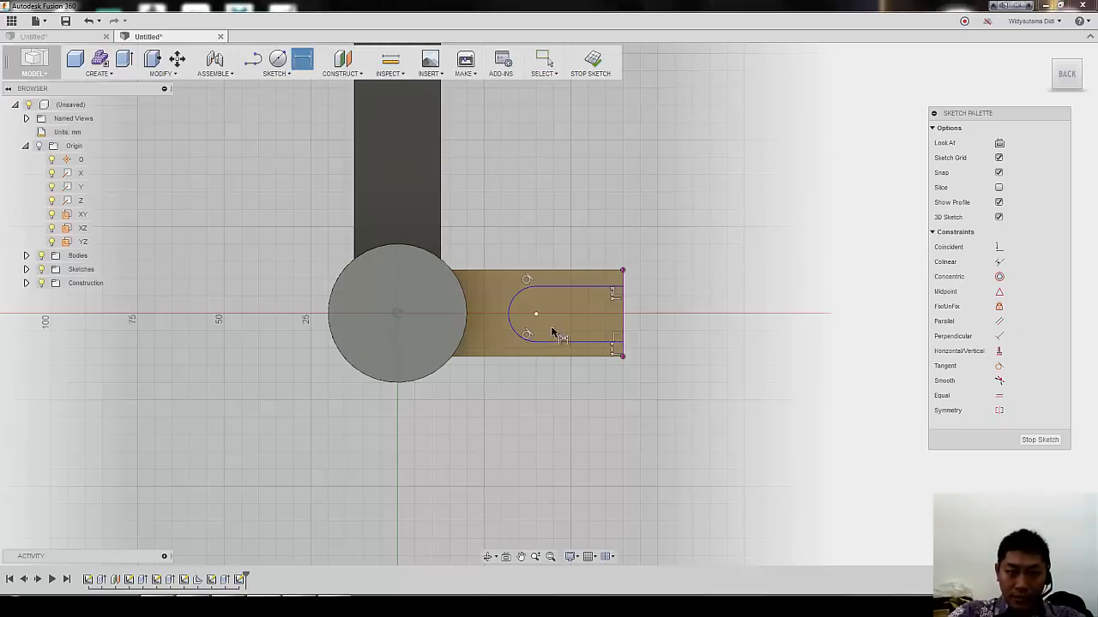
{"action": "left_click", "coordinate": [578, 288]}
{"action": "left_click", "coordinate": [580, 342]}
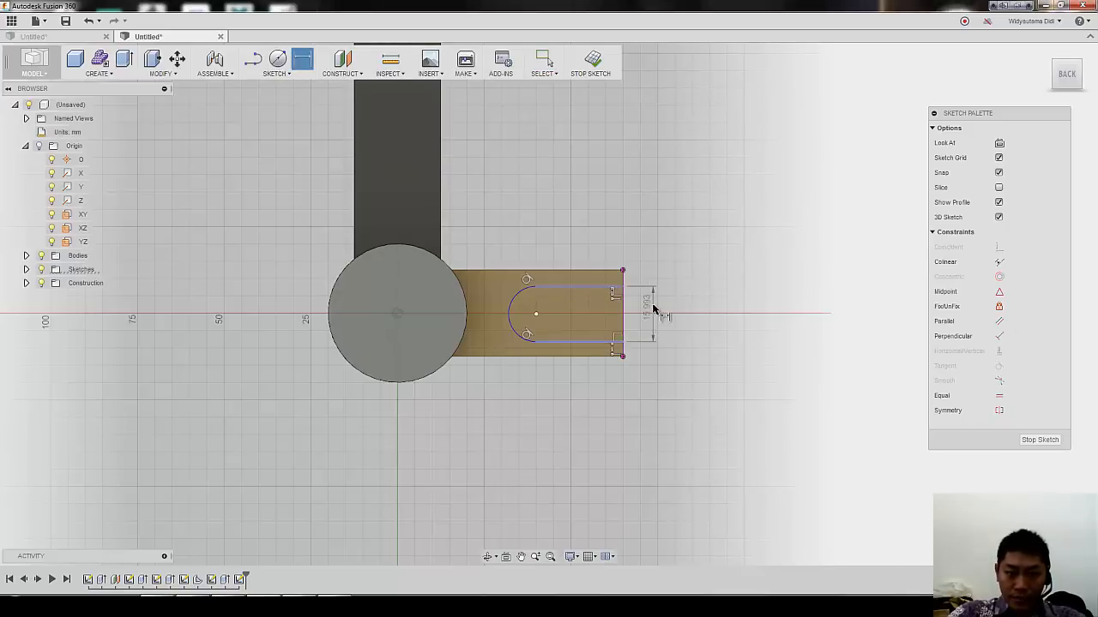
{"action": "left_click", "coordinate": [653, 313]}
{"action": "type", "text": "16"}
{"action": "key", "text": "Return"}
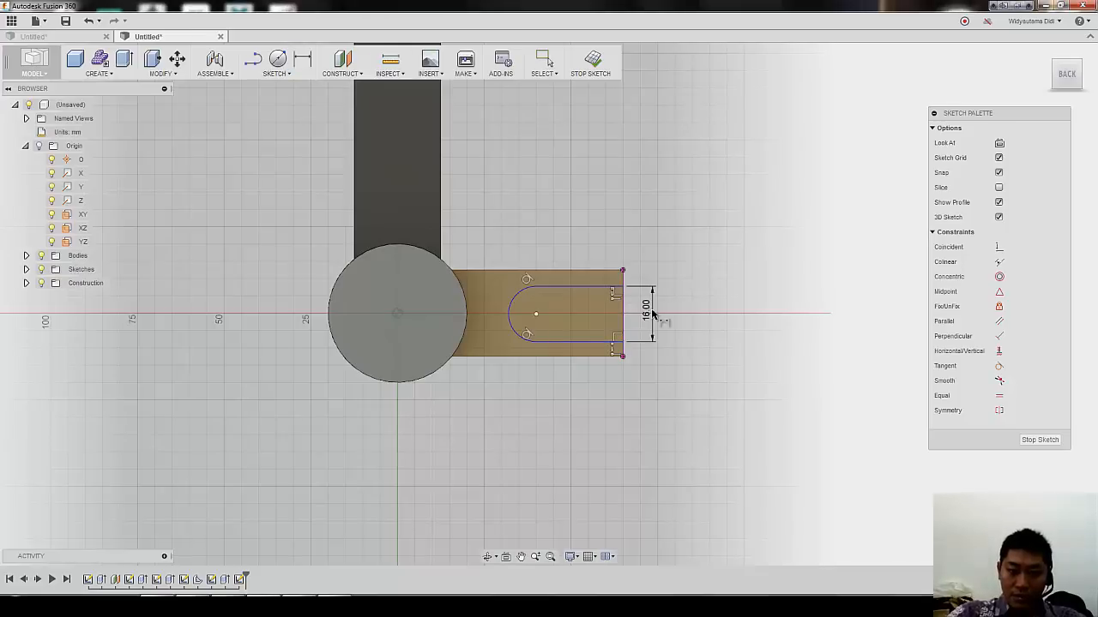
Step: Constrain the slot arc's centre point horizontally in line with the centre of the lower boss
{"action": "left_click", "coordinate": [999, 351]}
{"action": "left_click", "coordinate": [536, 314]}
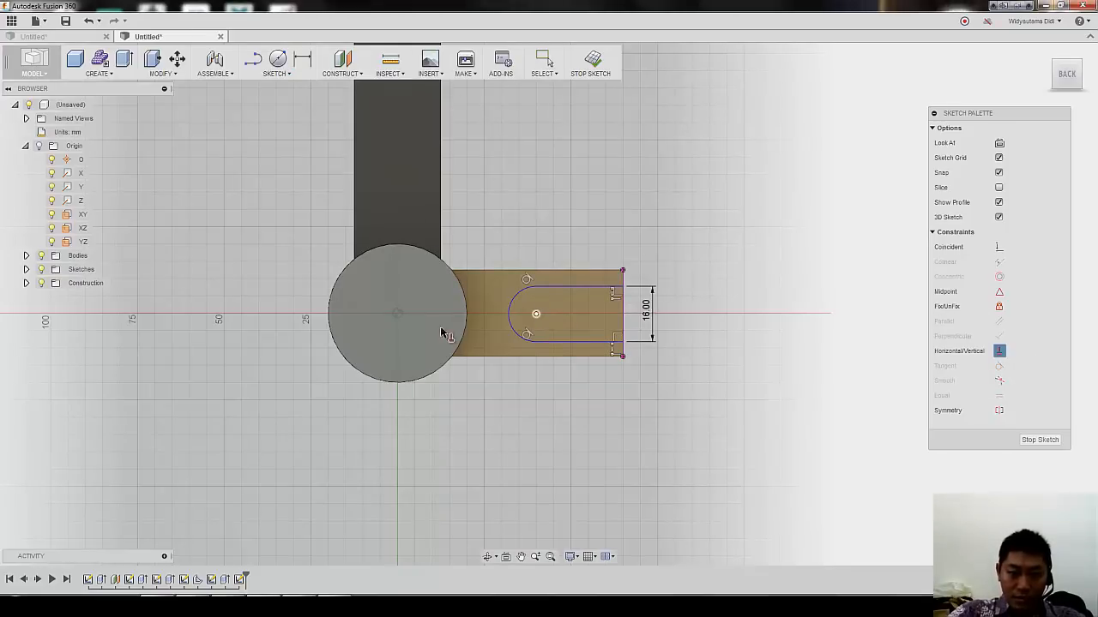
{"action": "left_click", "coordinate": [400, 315]}
{"action": "right_click", "coordinate": [555, 199]}
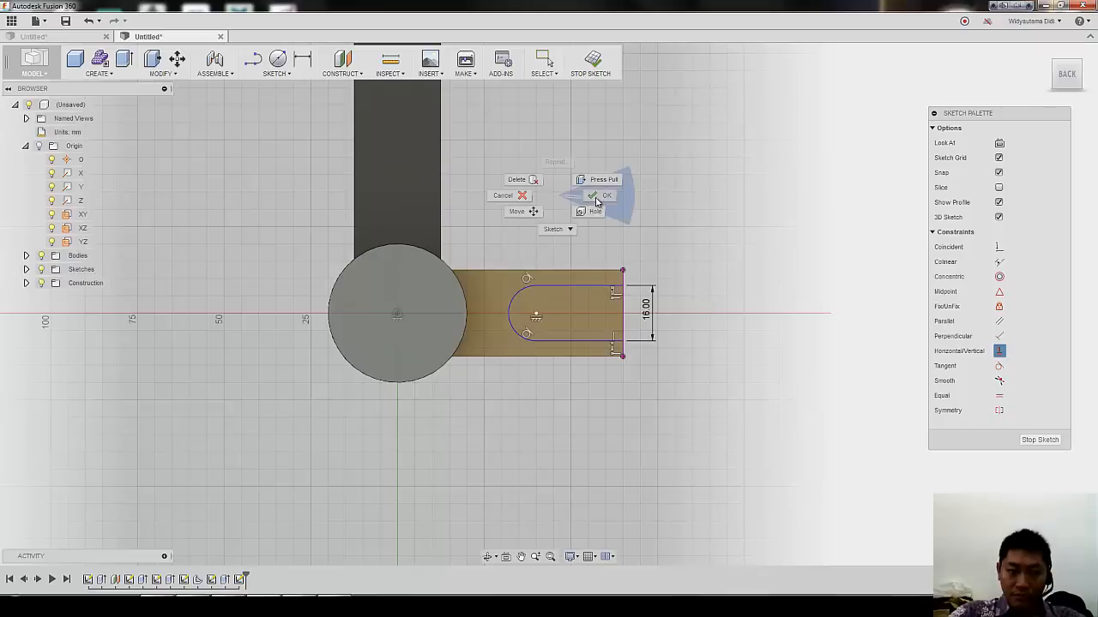
{"action": "left_click", "coordinate": [598, 200]}
Step: Check the slot length in the lever drawing, dimension the arc centre 32 mm from the arm's end edge, and finish the sketch
{"action": "middle_click_drag", "start_coordinate": [758, 271], "coordinate": [717, 282]}
{"action": "left_click", "coordinate": [302, 58]}
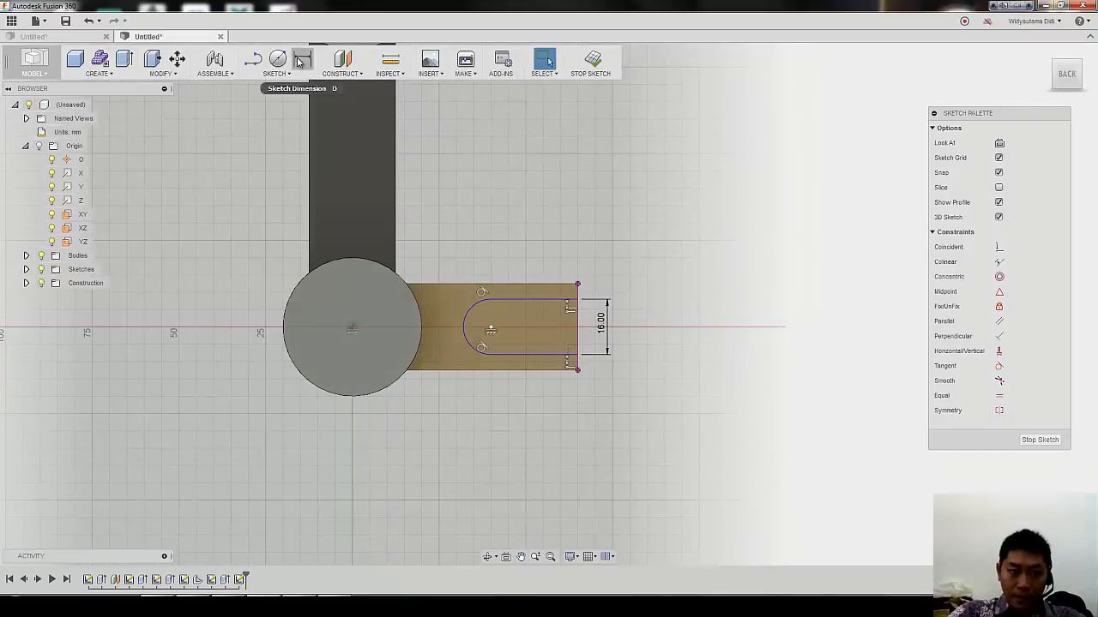
{"action": "left_click", "coordinate": [576, 320]}
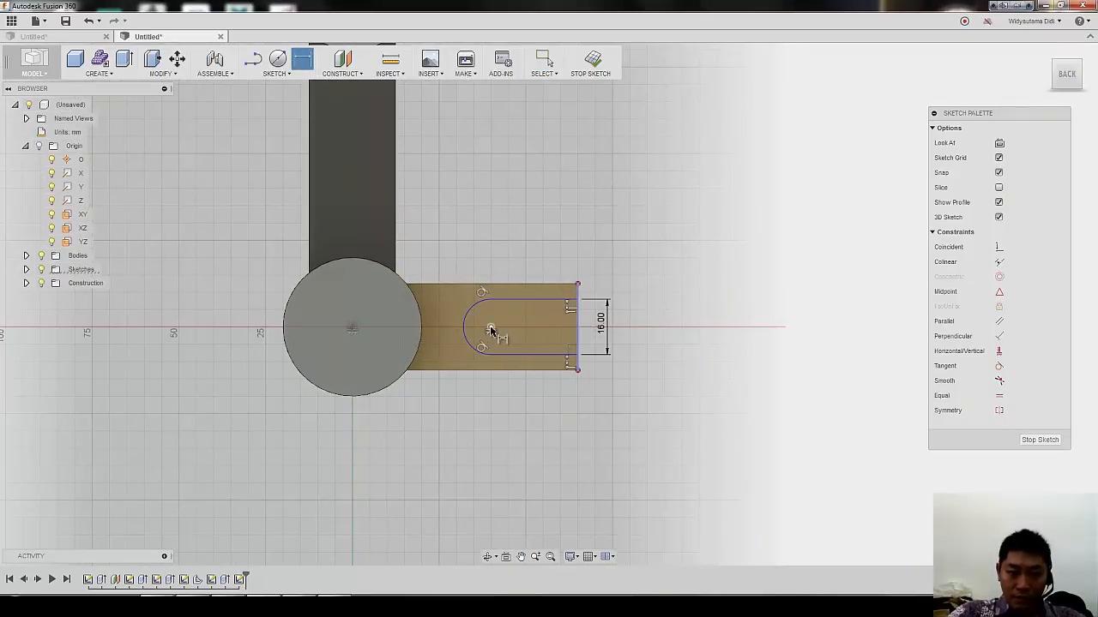
{"action": "left_click", "coordinate": [490, 330]}
{"action": "left_click", "coordinate": [534, 404]}
{"action": "key", "text": "alt+Tab"}
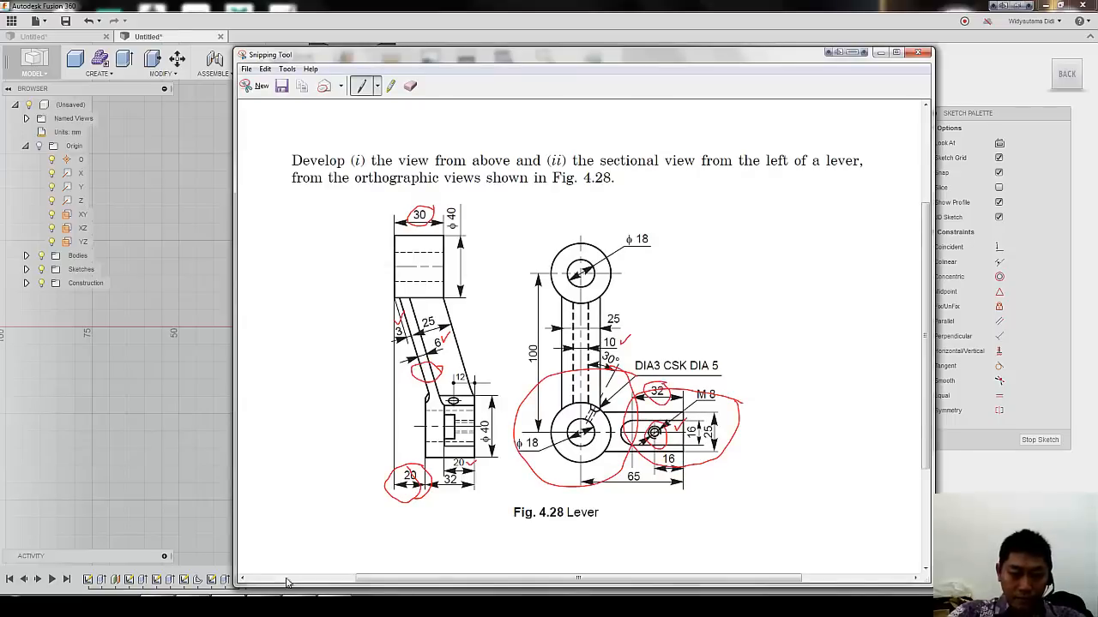
{"action": "key", "text": "alt+Tab"}
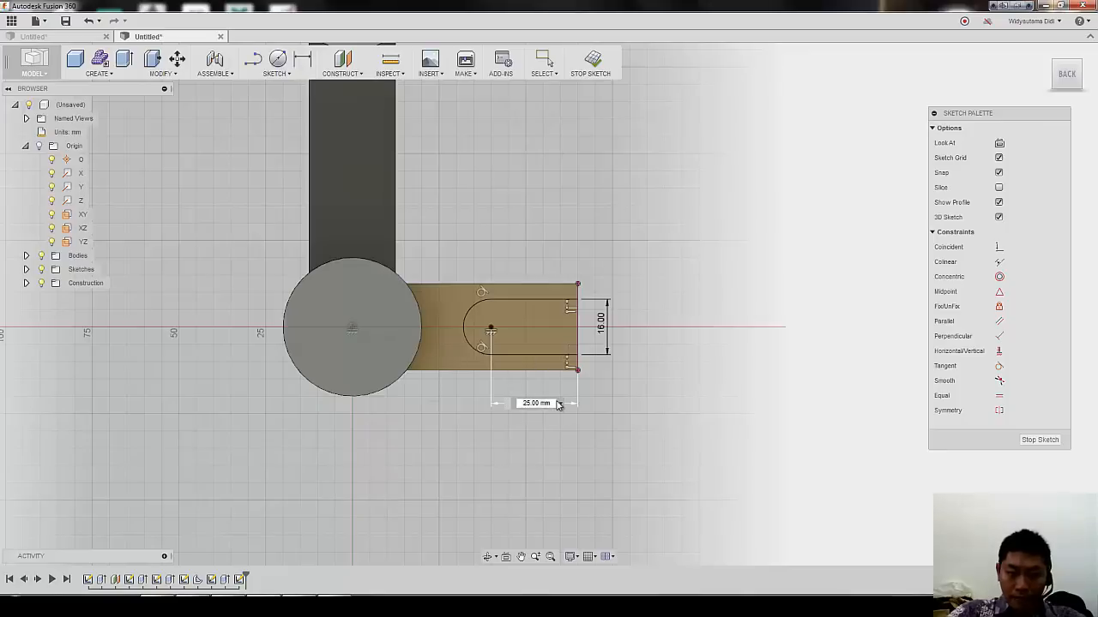
{"action": "type", "text": "32"}
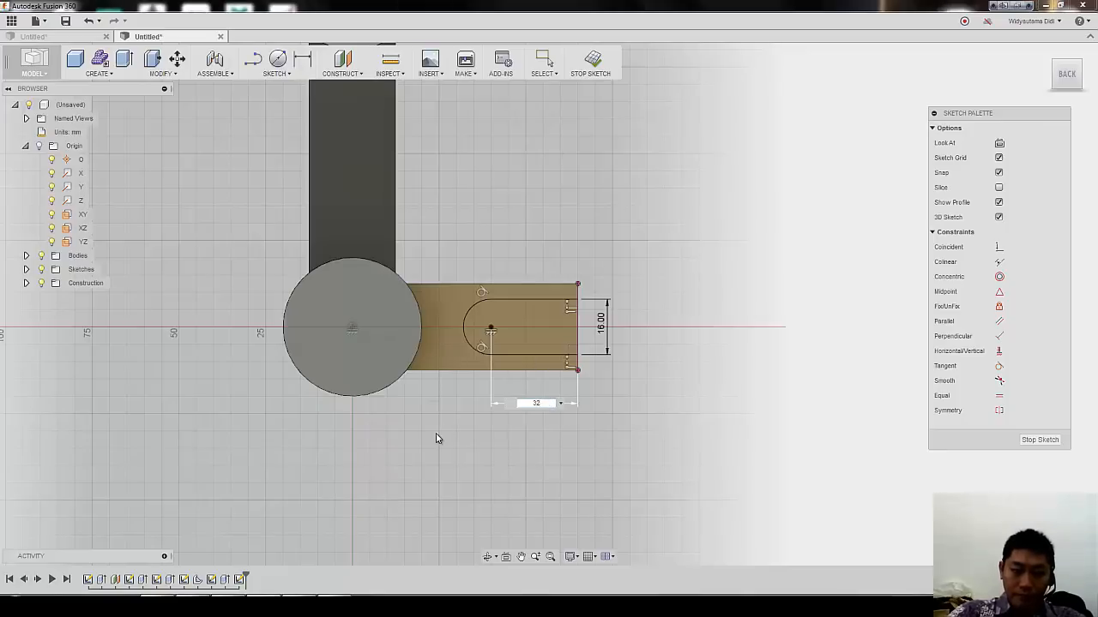
{"action": "key", "text": "Return"}
{"action": "left_click", "coordinate": [594, 62]}
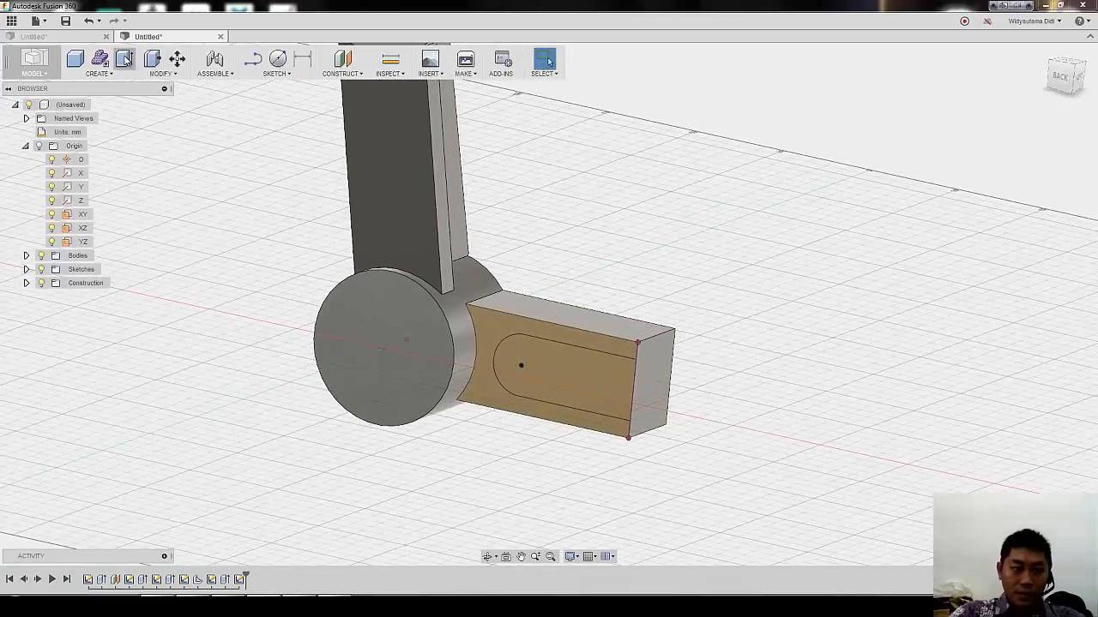
Step: Extrude the slot profile as a cut 8 mm deep into the side arm
{"action": "left_click", "coordinate": [123, 59]}
{"action": "left_click", "coordinate": [535, 371]}
{"action": "left_click_drag", "start_coordinate": [557, 376], "coordinate": [588, 363]}
{"action": "left_click", "coordinate": [987, 159]}
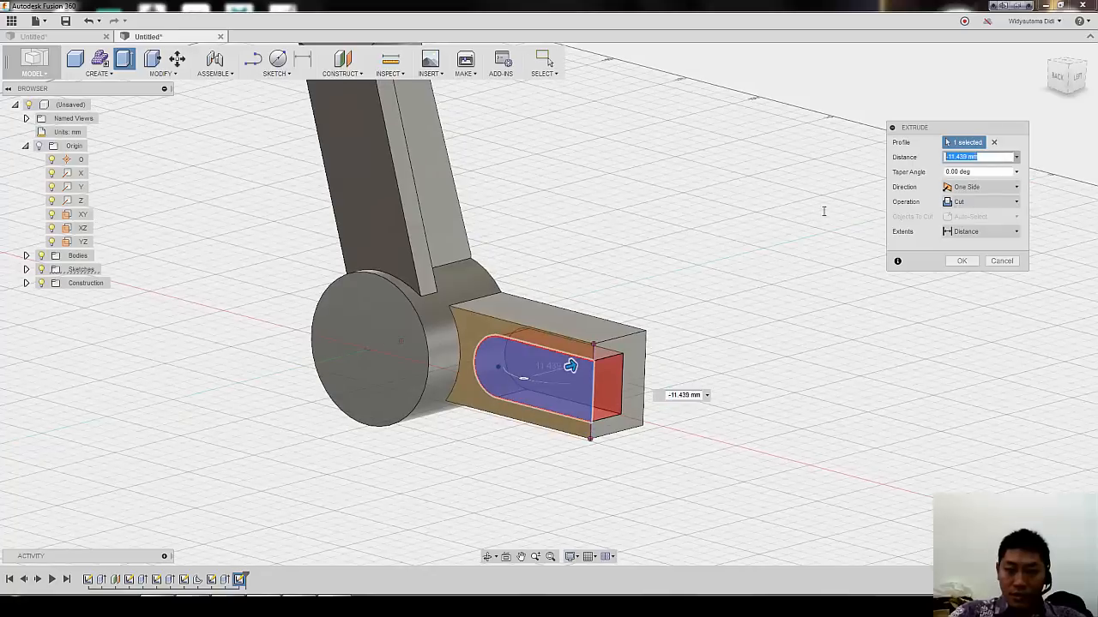
{"action": "type", "text": "-8"}
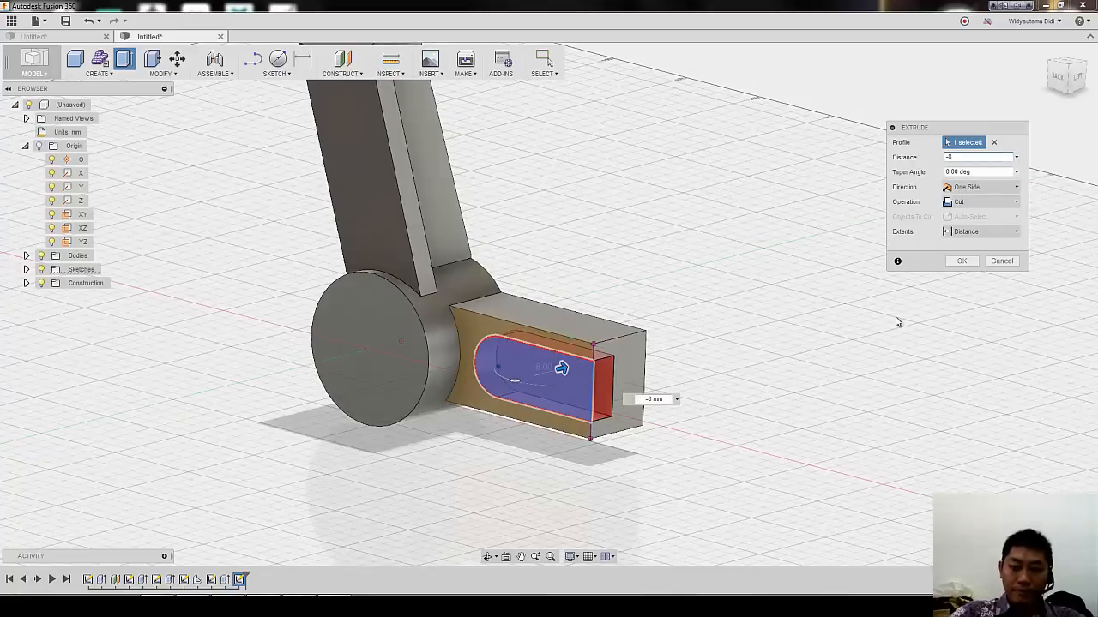
{"action": "left_click", "coordinate": [961, 262]}
Step: Start a hole on the slot's floor, setting its type to Simple and its diameter to 8 mm
{"action": "middle_click_drag", "start_coordinate": [862, 296], "coordinate": [553, 353], "text": "shift"}
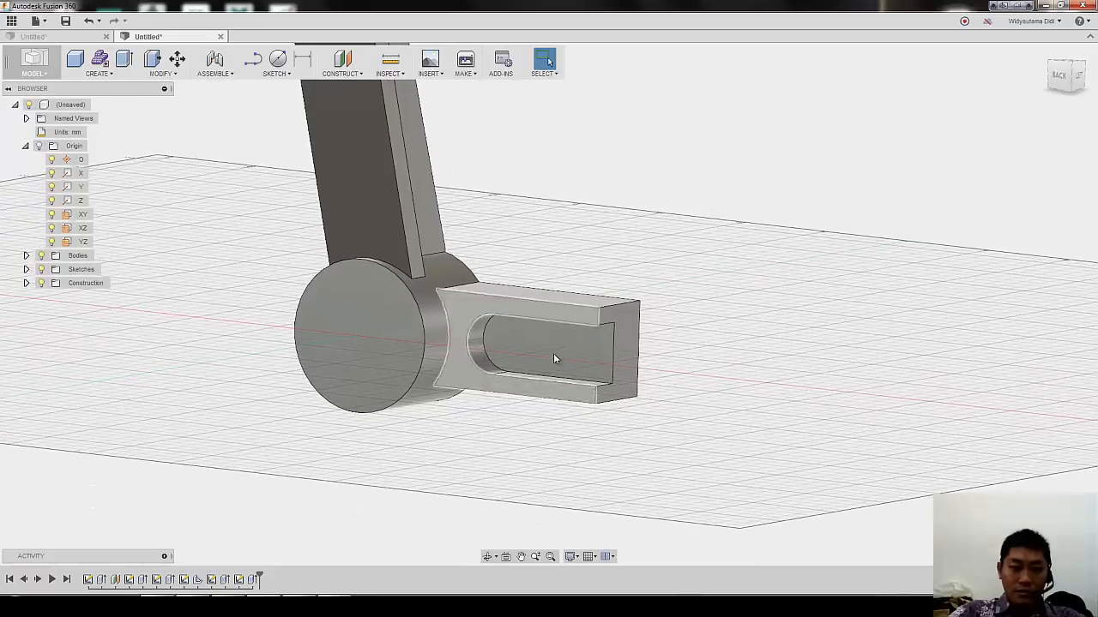
{"action": "left_click", "coordinate": [103, 74]}
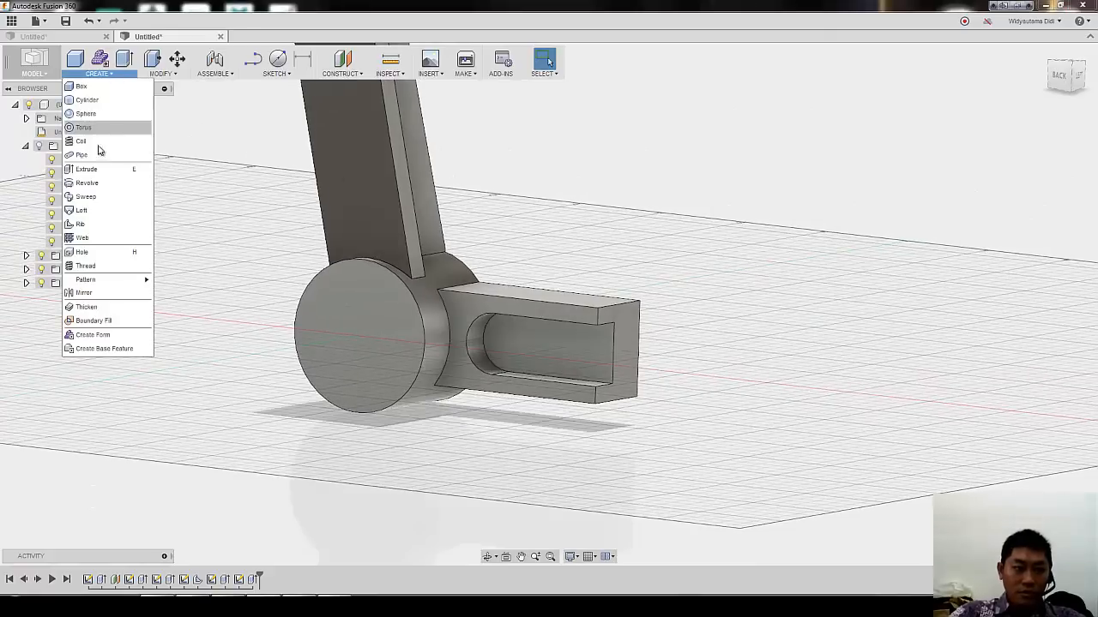
{"action": "left_click", "coordinate": [101, 257]}
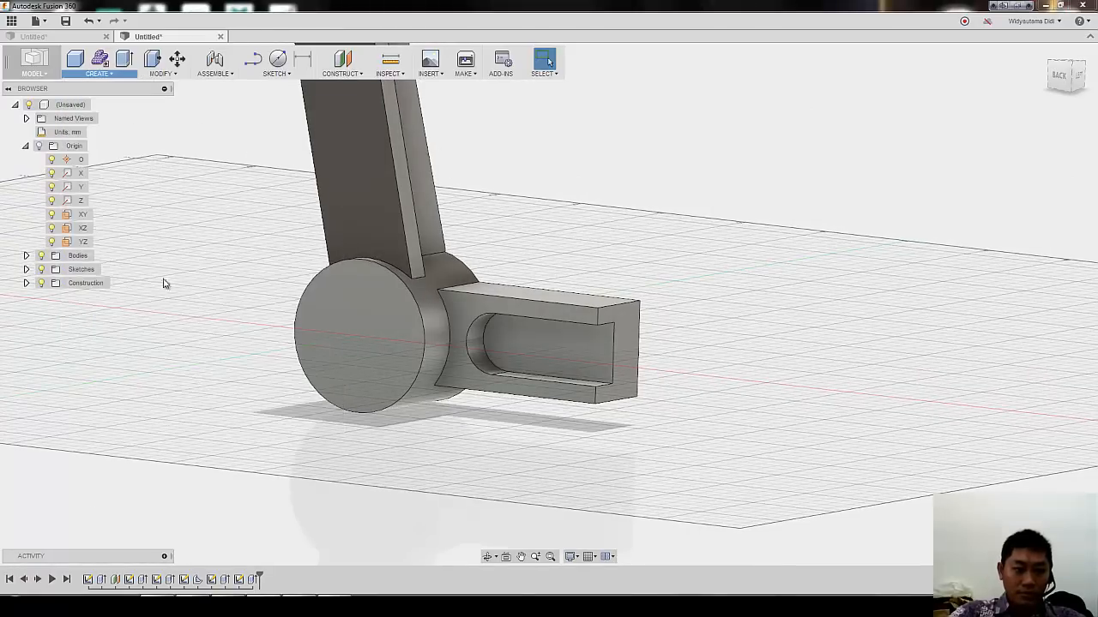
{"action": "left_click", "coordinate": [558, 343]}
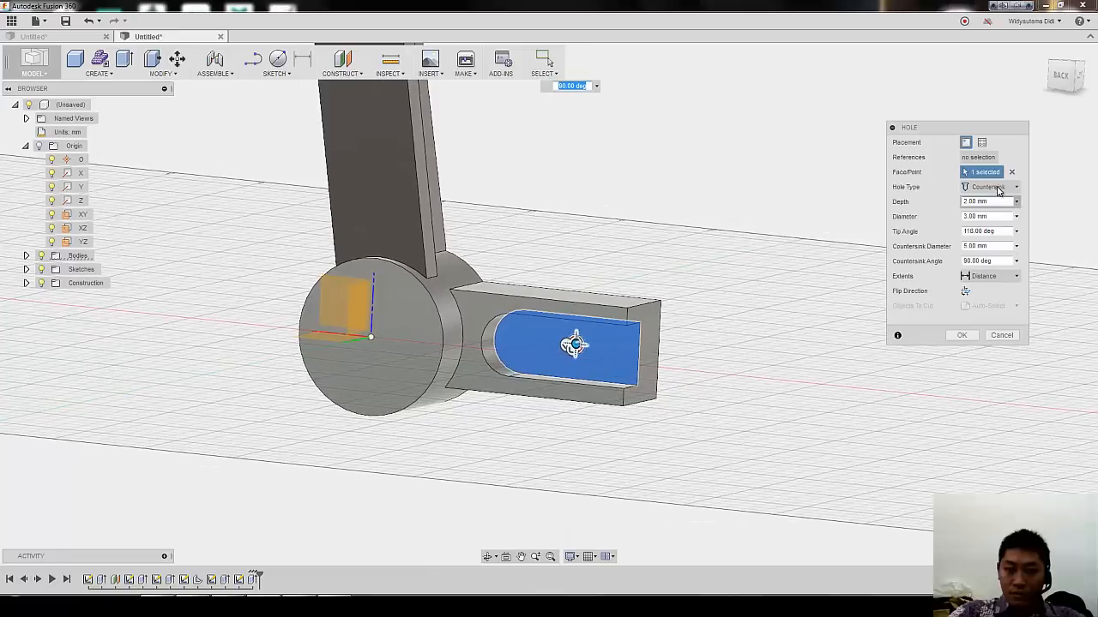
{"action": "left_click", "coordinate": [989, 187]}
{"action": "left_click", "coordinate": [985, 201]}
{"action": "left_click", "coordinate": [1001, 215]}
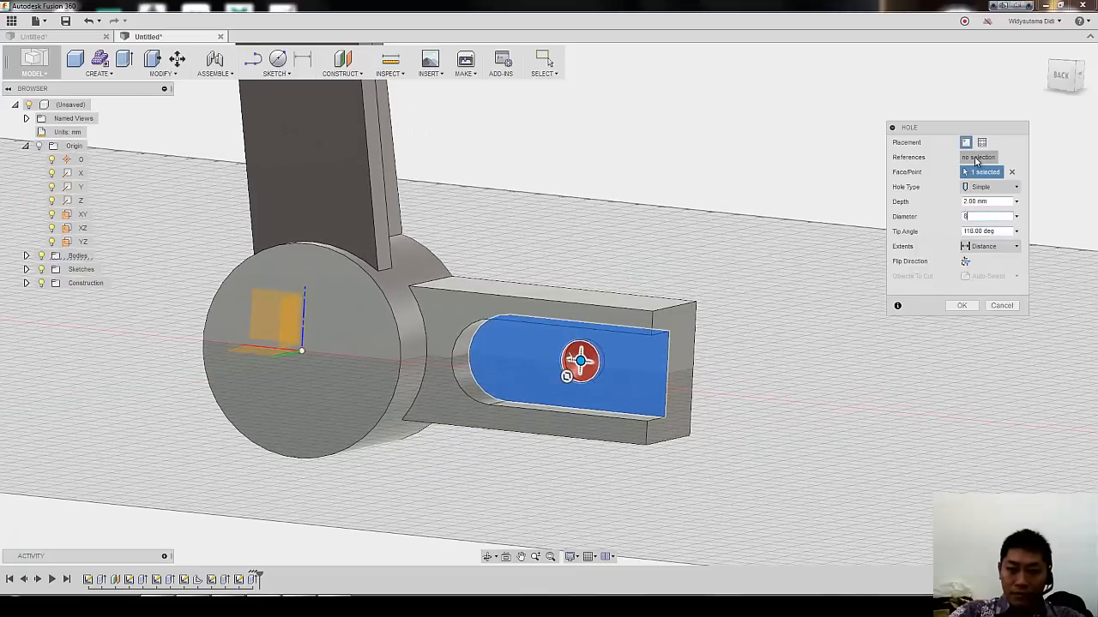
Step: Reference the hole to the slot floor's open end edge and, after checking the drawing, set the distance to 16 mm
{"action": "left_click", "coordinate": [670, 357]}
{"action": "key", "text": "alt+Tab"}
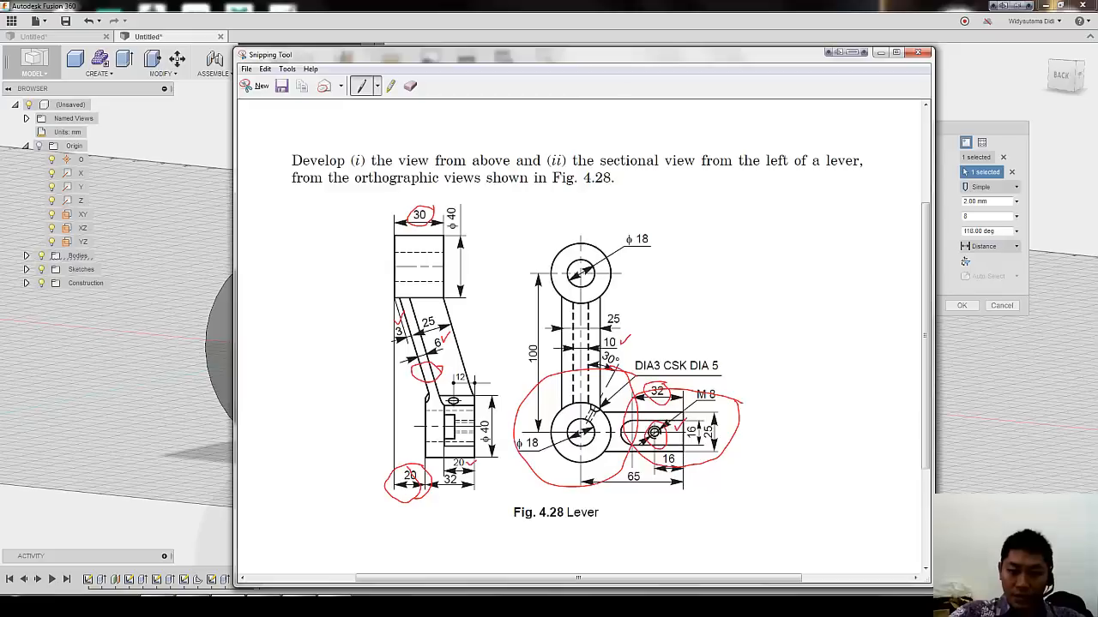
{"action": "key", "text": "alt+Tab"}
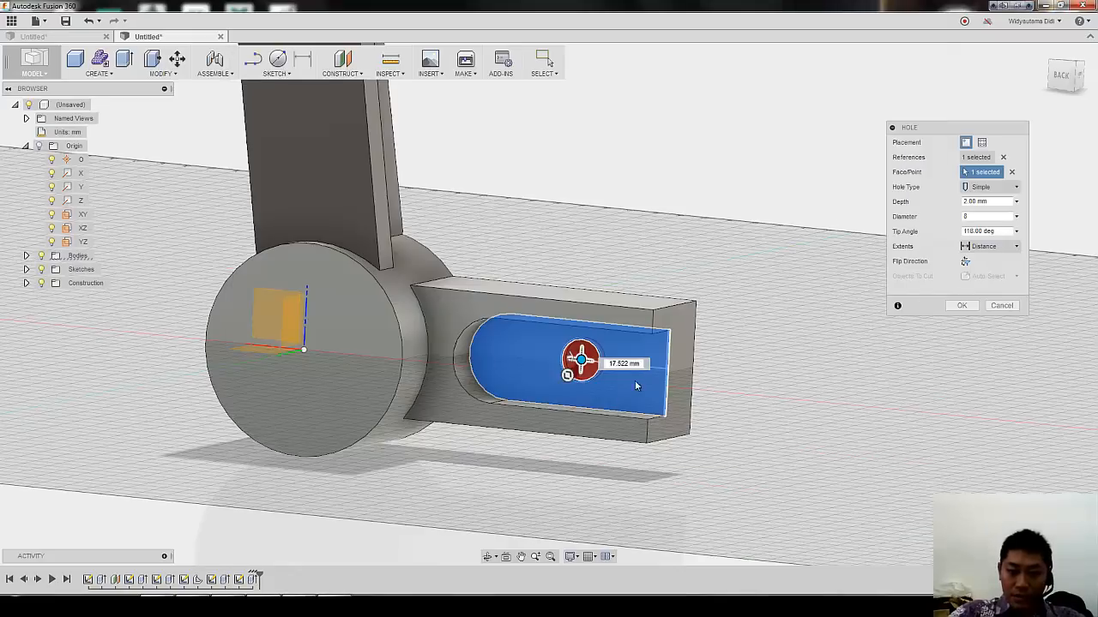
{"action": "left_click", "coordinate": [644, 364]}
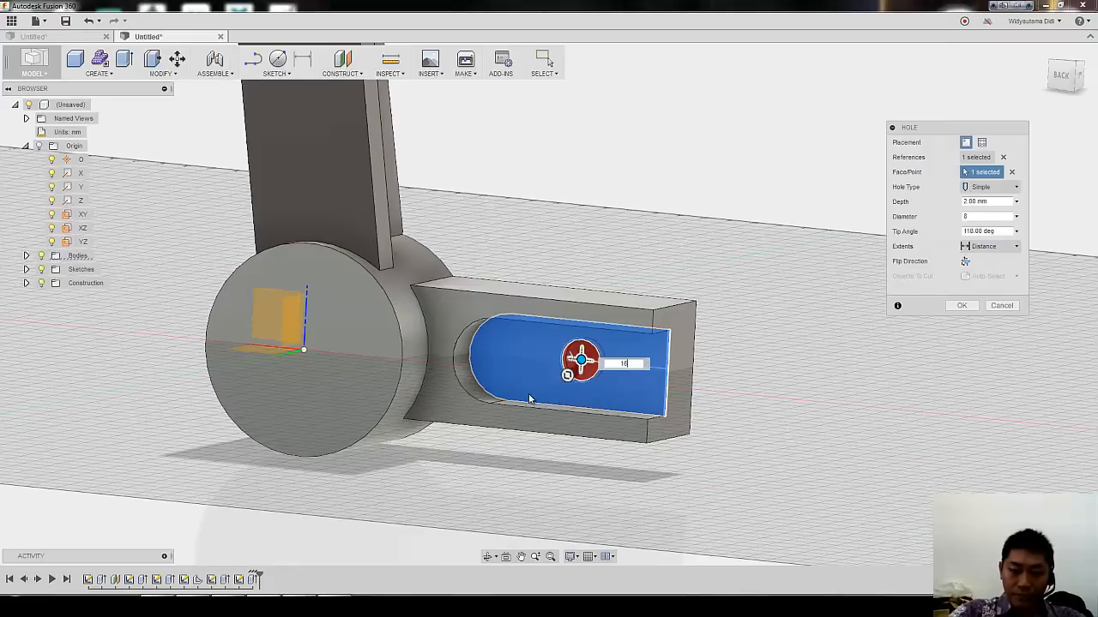
{"action": "type", "text": "16"}
{"action": "key", "text": "Return"}
Step: Reference the hole to the arm's long upper edge at 12.5 mm and create it
{"action": "middle_click_drag", "start_coordinate": [717, 298], "coordinate": [730, 289], "text": "shift"}
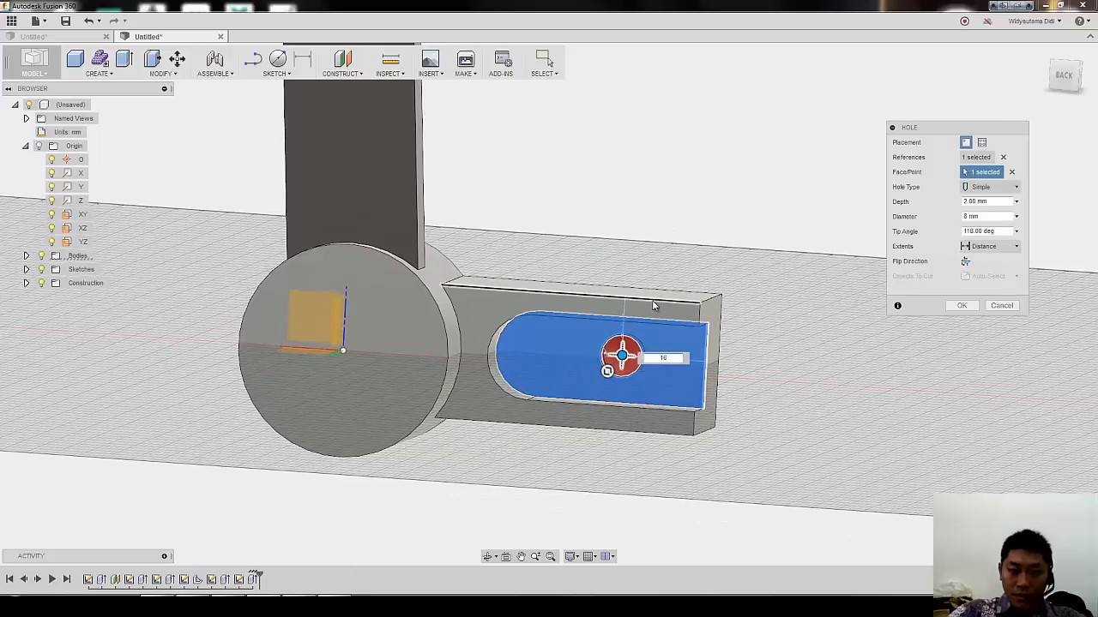
{"action": "left_click", "coordinate": [652, 304]}
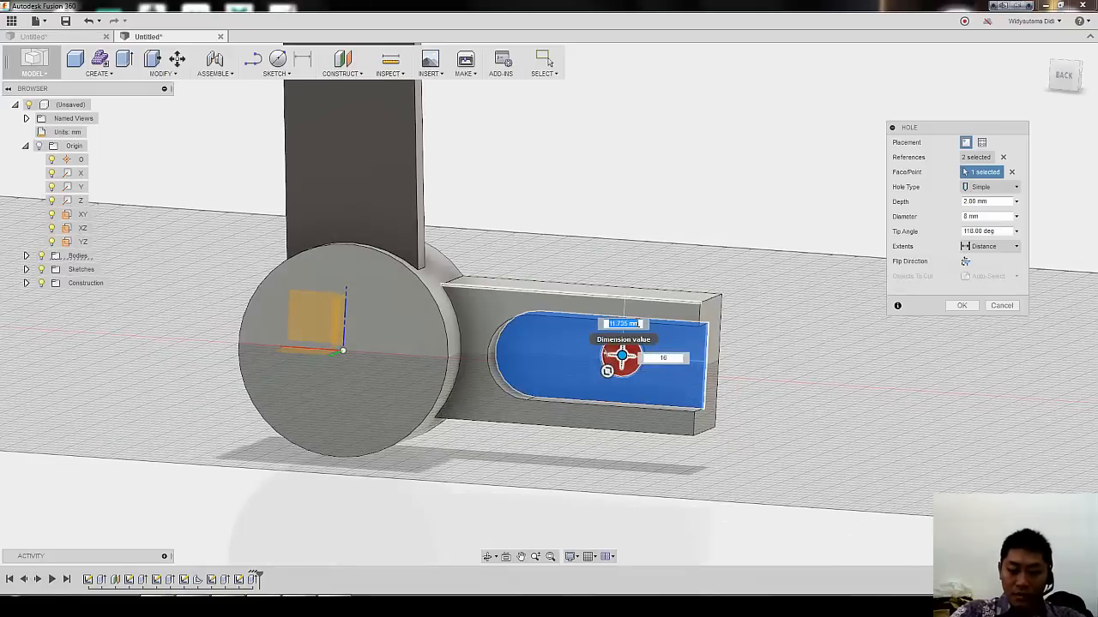
{"action": "key", "text": "Return"}
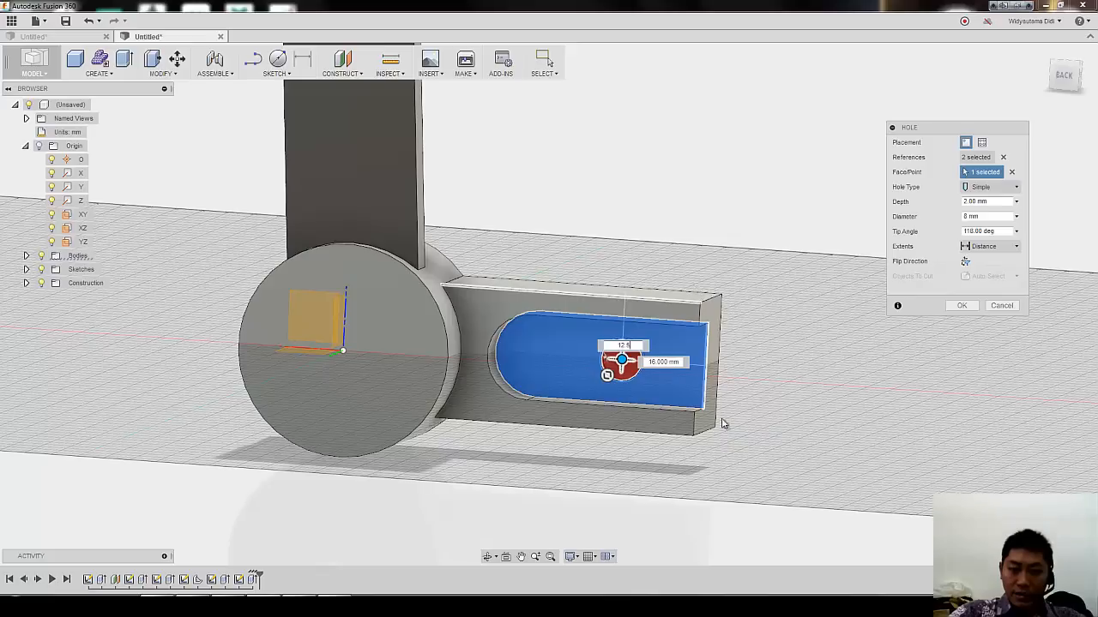
{"action": "left_click", "coordinate": [963, 307]}
Step: Edit the slot-floor hole so that its extent is All, cutting completely through the arm
{"action": "middle_click_drag", "start_coordinate": [823, 303], "coordinate": [549, 62], "text": "shift"}
{"action": "double_click", "coordinate": [268, 581]}
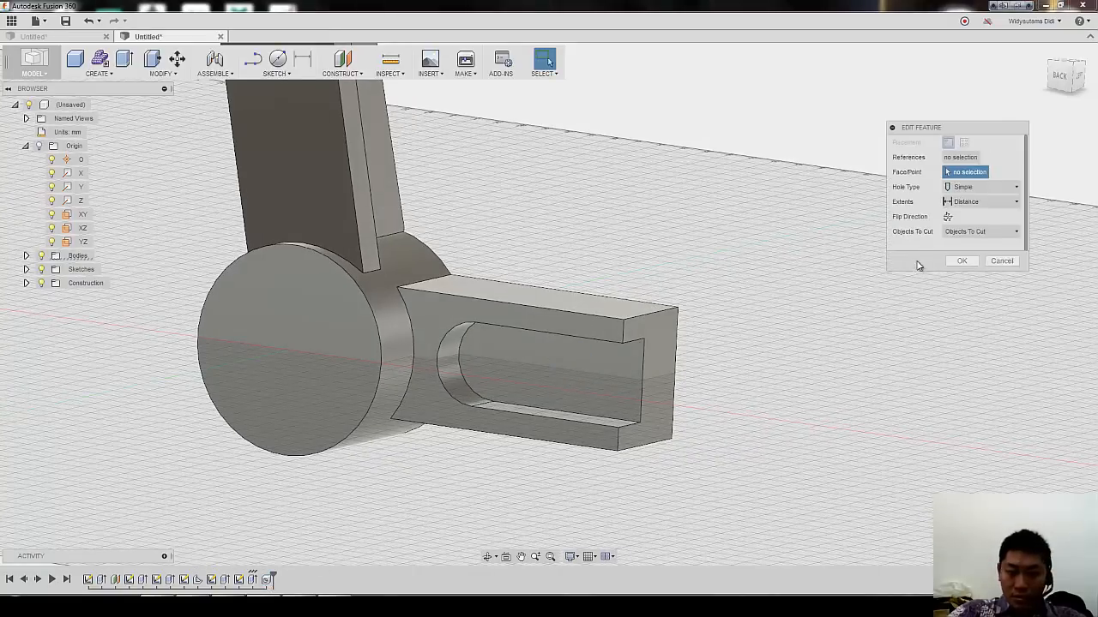
{"action": "left_click", "coordinate": [975, 247]}
{"action": "left_click", "coordinate": [985, 276]}
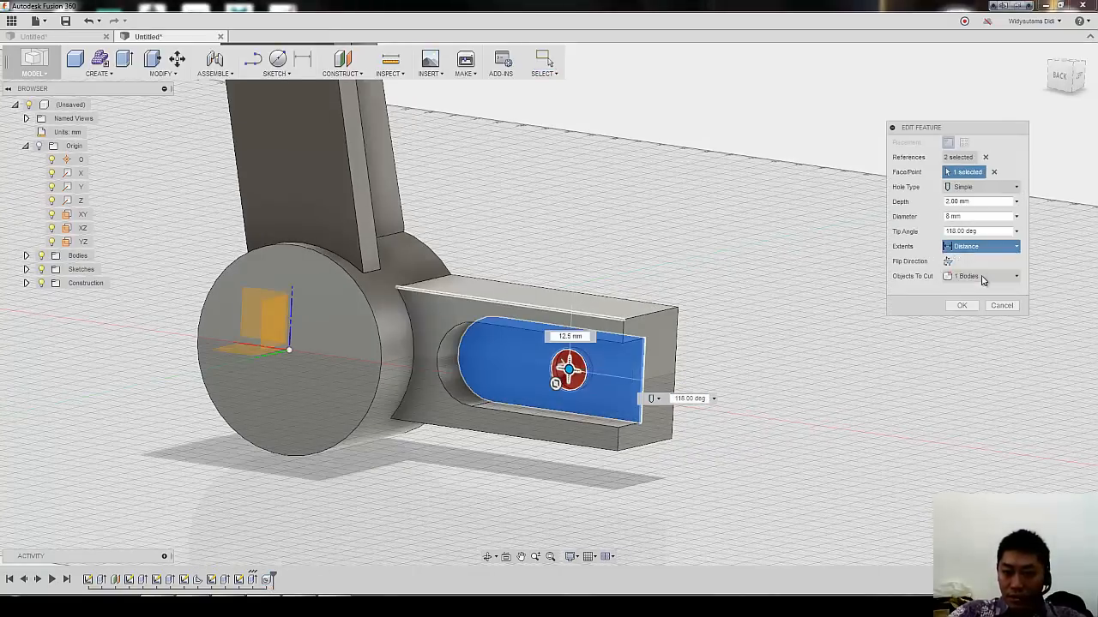
{"action": "left_click", "coordinate": [991, 248]}
{"action": "left_click", "coordinate": [977, 289]}
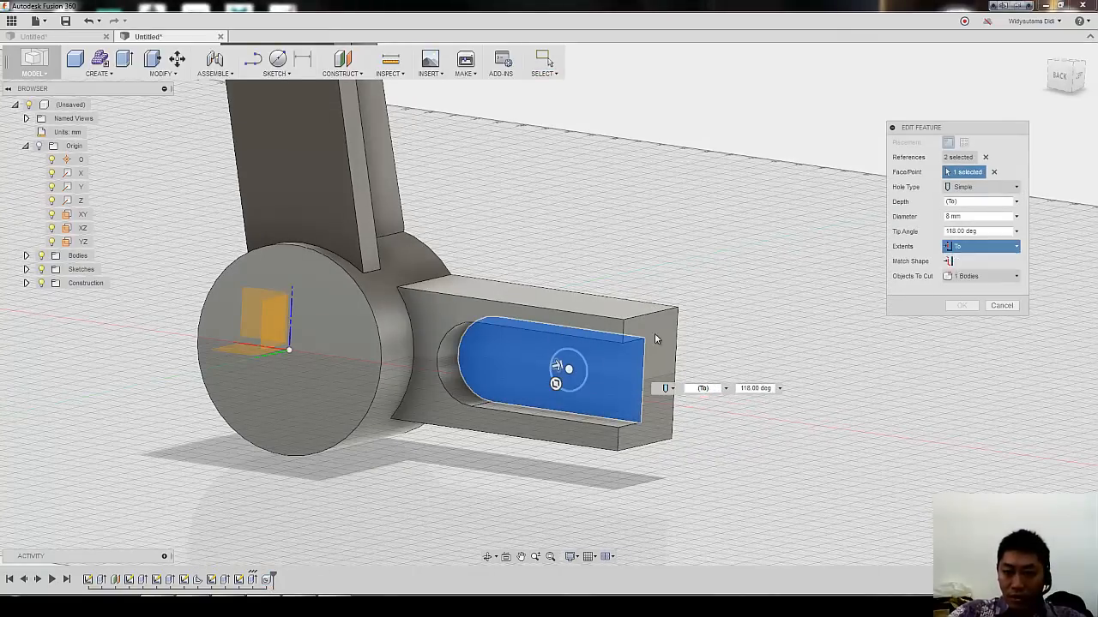
{"action": "middle_click_drag", "start_coordinate": [855, 277], "coordinate": [364, 390], "text": "shift"}
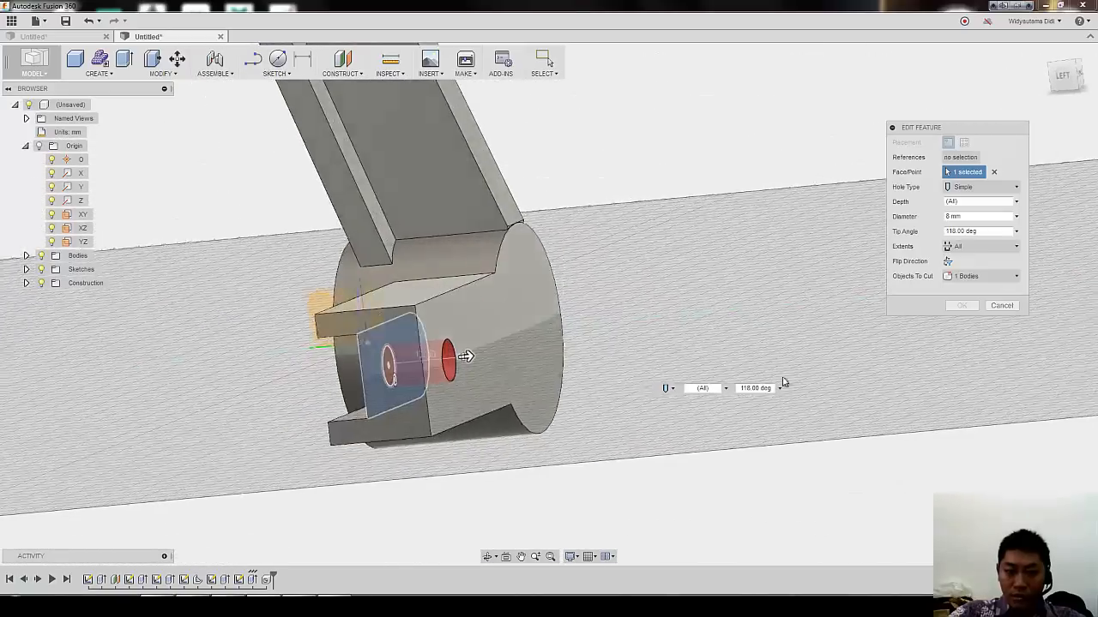
{"action": "left_click", "coordinate": [961, 305]}
Step: Add a modeled, full-length, right-hand ISO Metric M8x1.25 thread to the hole in the side arm
{"action": "middle_click_drag", "start_coordinate": [760, 306], "coordinate": [98, 239], "text": "shift"}
{"action": "left_click", "coordinate": [99, 73]}
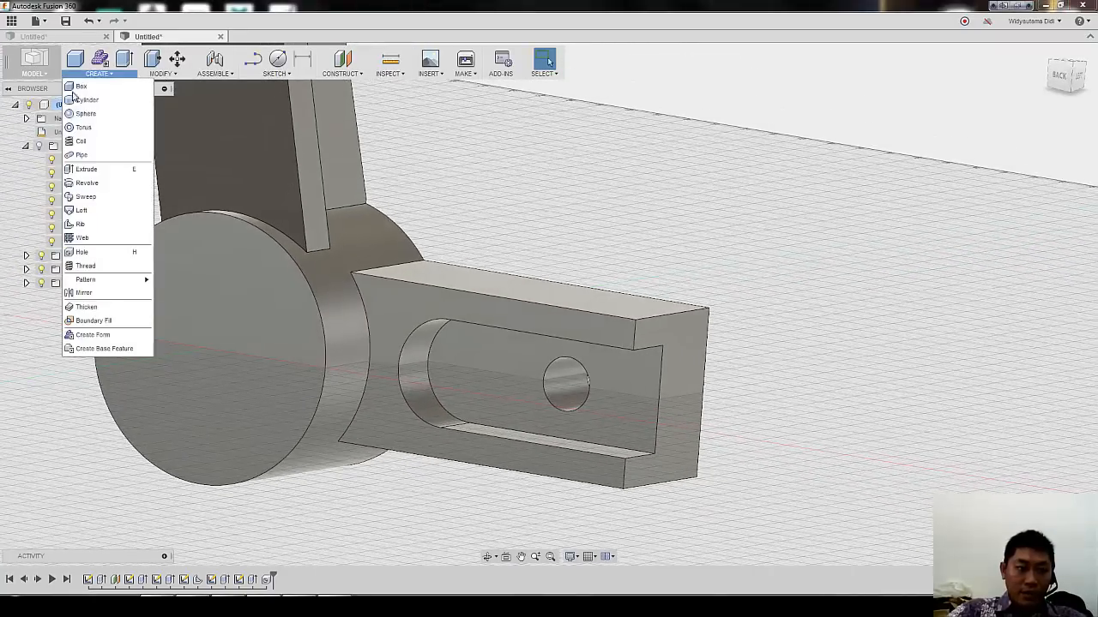
{"action": "left_click", "coordinate": [90, 269]}
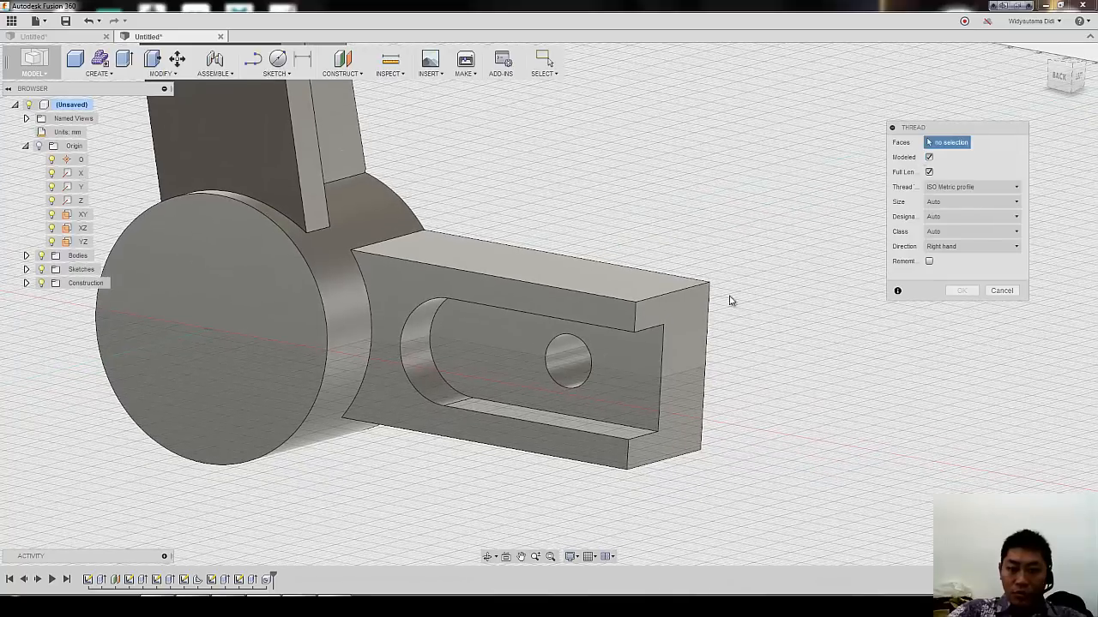
{"action": "left_click", "coordinate": [578, 351]}
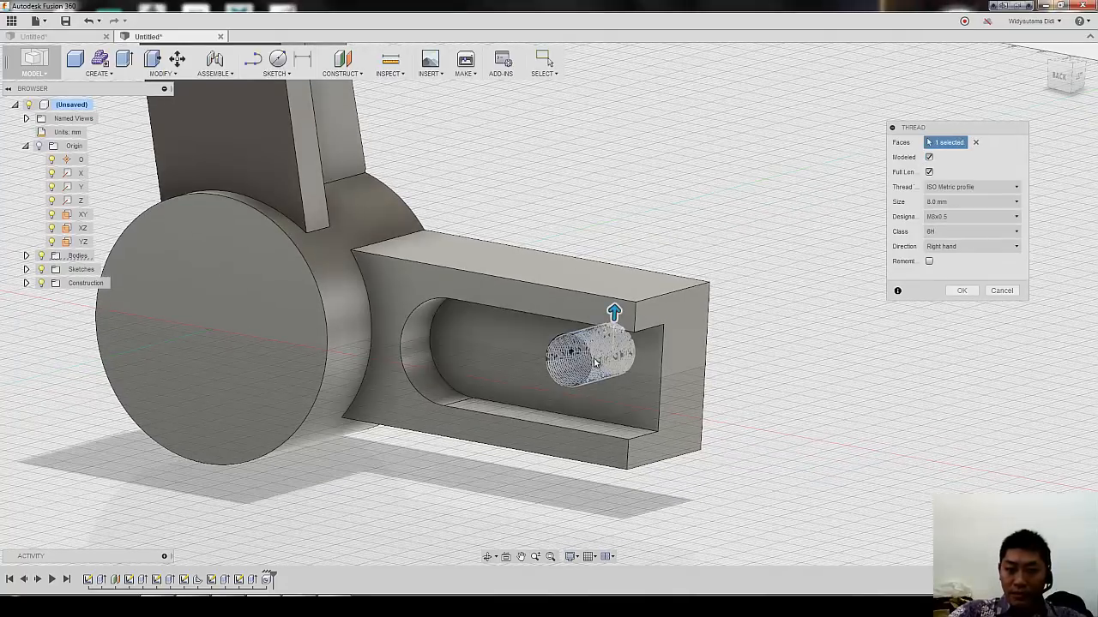
{"action": "left_click", "coordinate": [985, 219]}
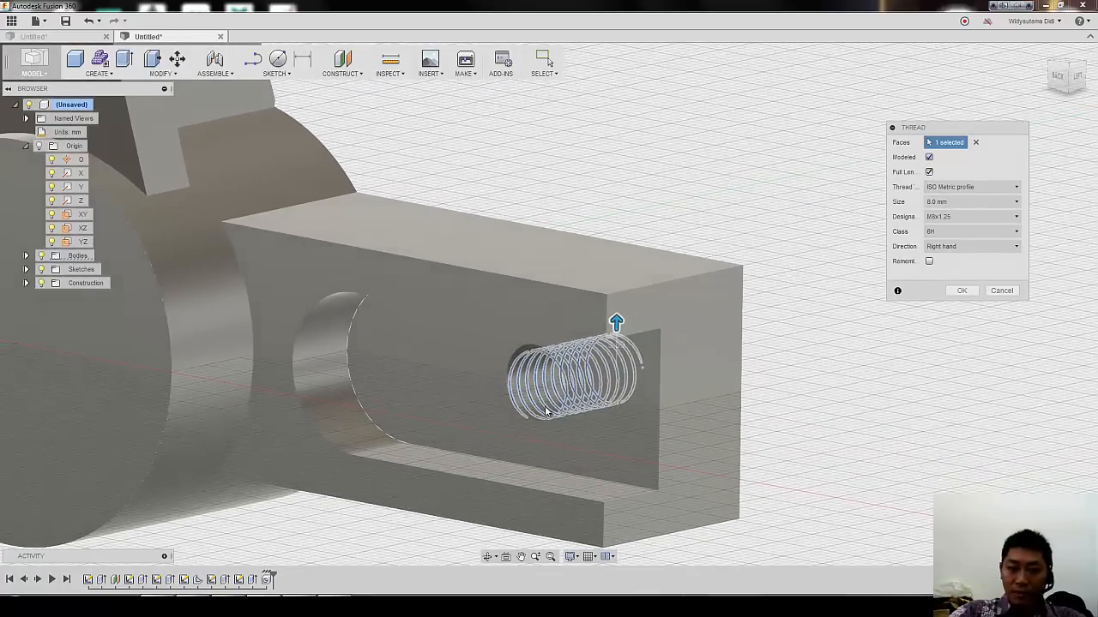
{"action": "left_click", "coordinate": [961, 292]}
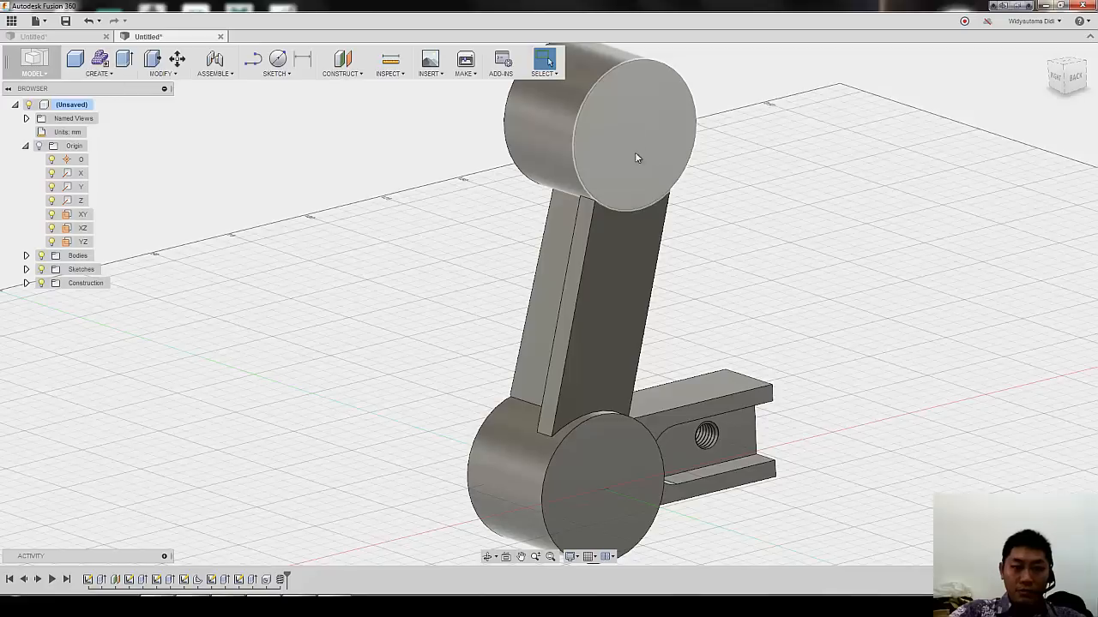
Step: Create a simple 18 mm diameter hole with extent All, centred on the end face of the lower boss
{"action": "left_click", "coordinate": [96, 73]}
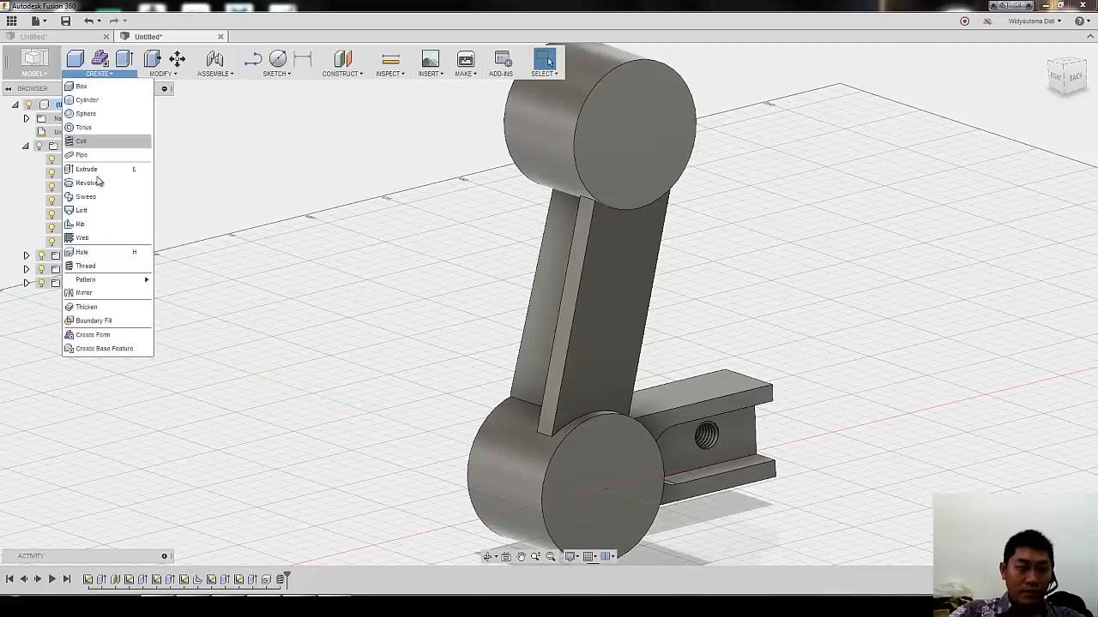
{"action": "left_click", "coordinate": [102, 252]}
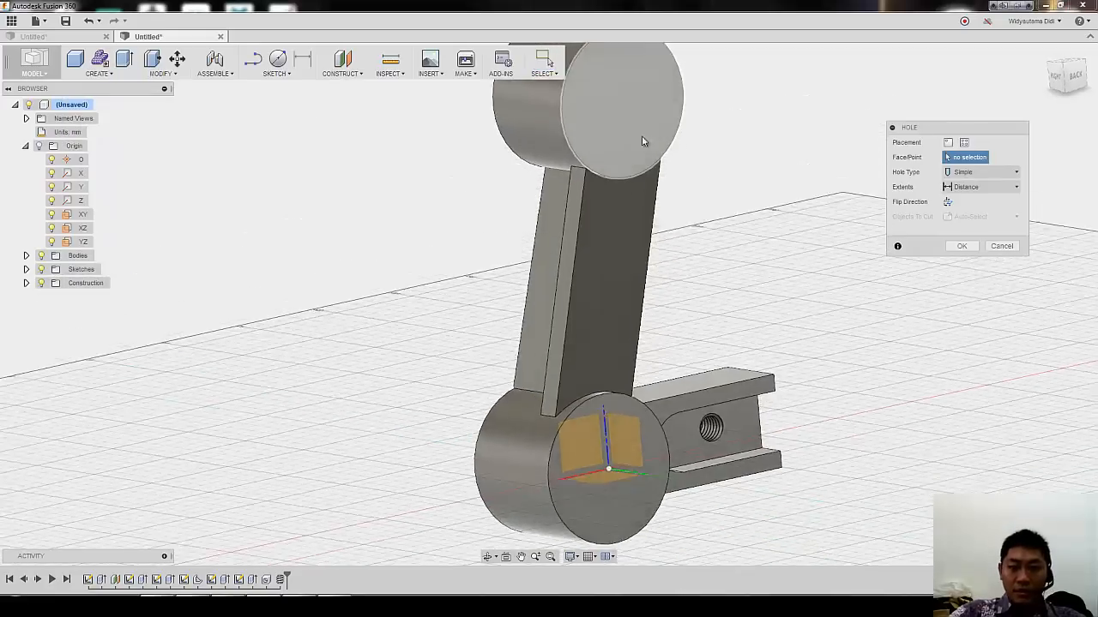
{"action": "left_click", "coordinate": [619, 469]}
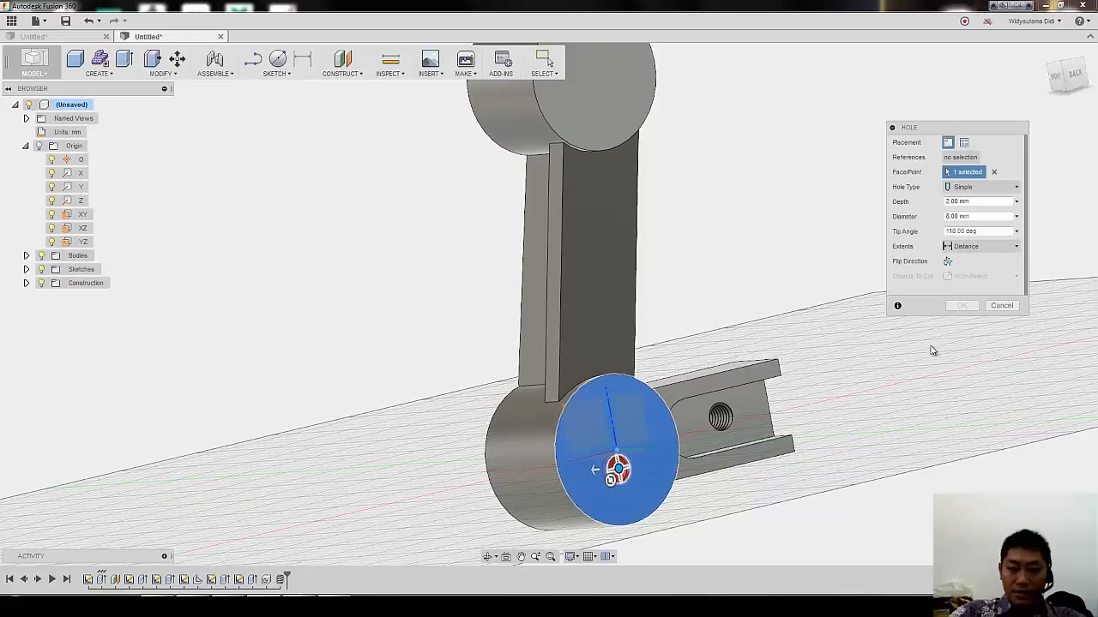
{"action": "left_click", "coordinate": [973, 216]}
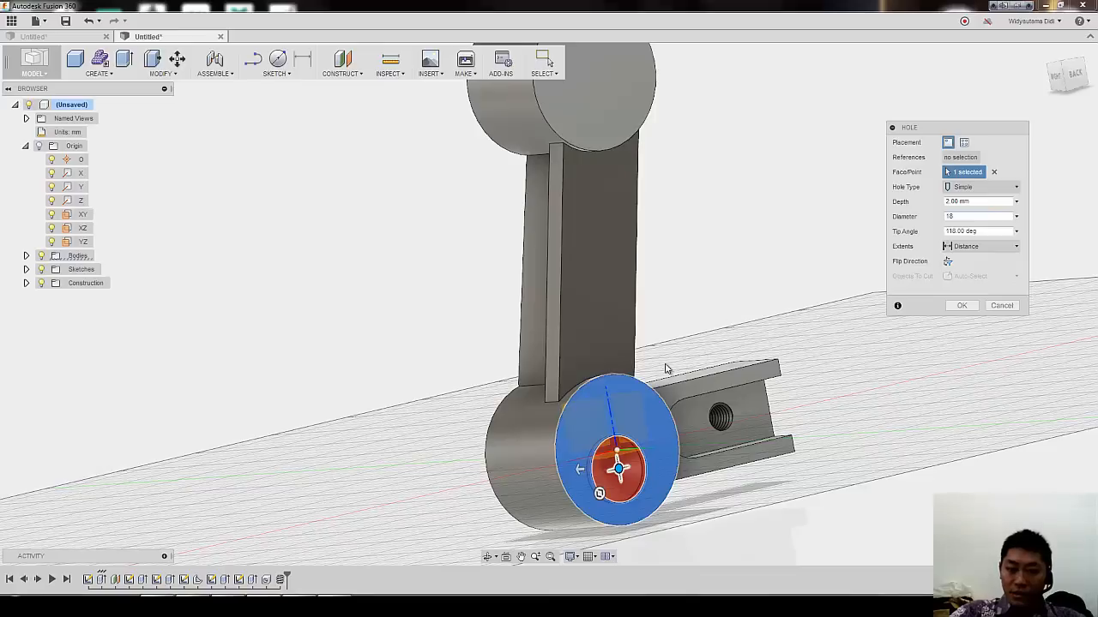
{"action": "key", "text": "Return"}
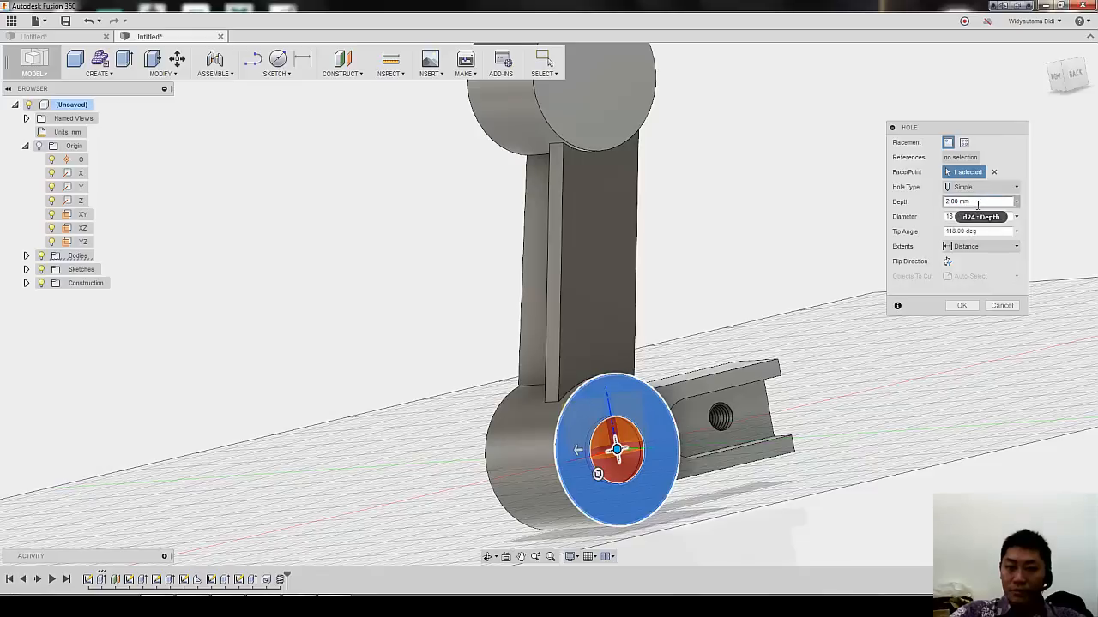
{"action": "left_click", "coordinate": [984, 247]}
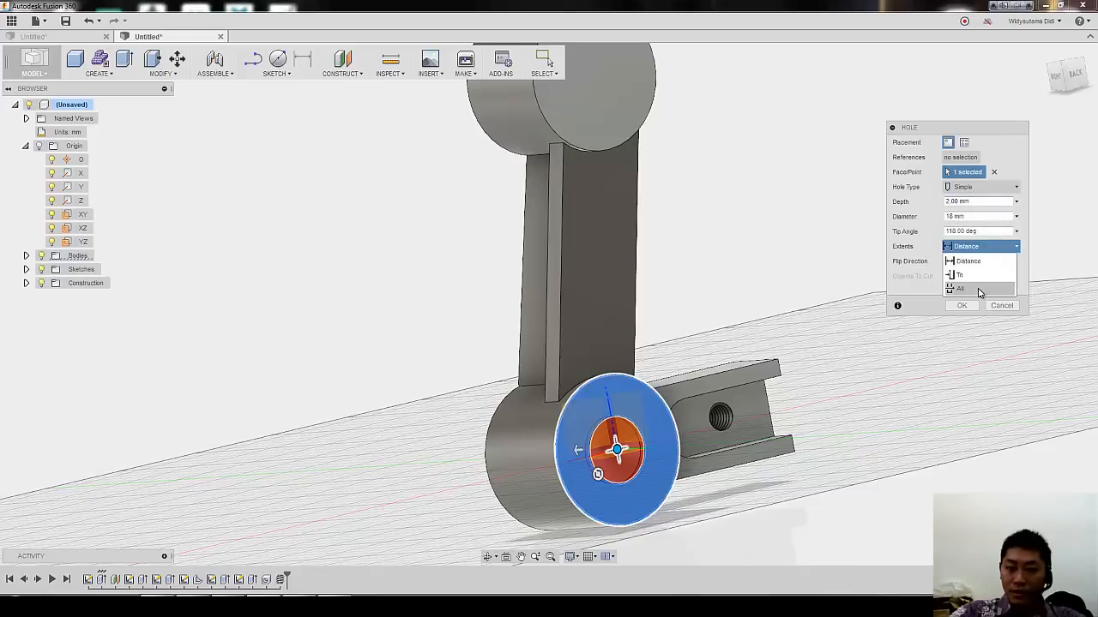
{"action": "left_click", "coordinate": [981, 289]}
{"action": "left_click", "coordinate": [962, 306]}
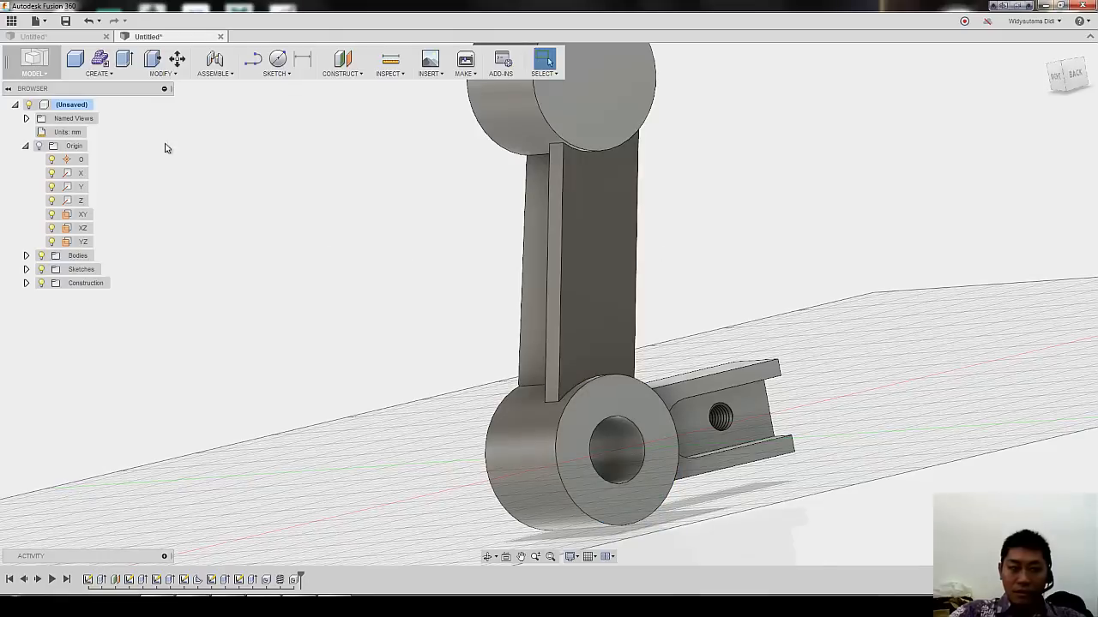
Step: Create a simple 18 mm diameter hole with extent All, centred on the end face of the upper boss
{"action": "left_click", "coordinate": [103, 72]}
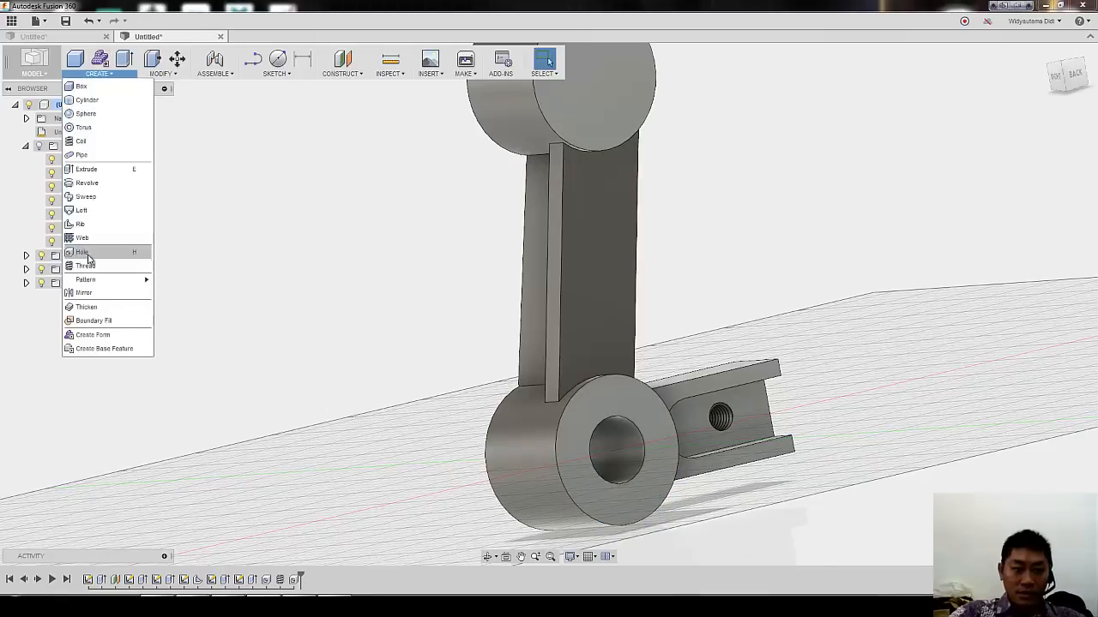
{"action": "left_click", "coordinate": [591, 77]}
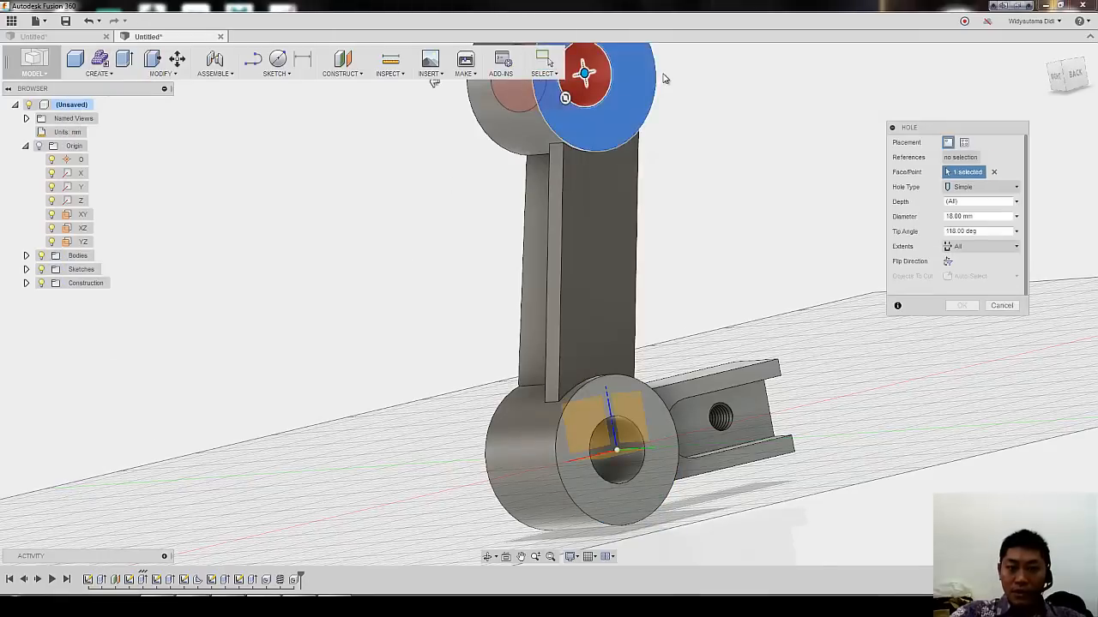
{"action": "middle_click_drag", "start_coordinate": [708, 123], "coordinate": [725, 198]}
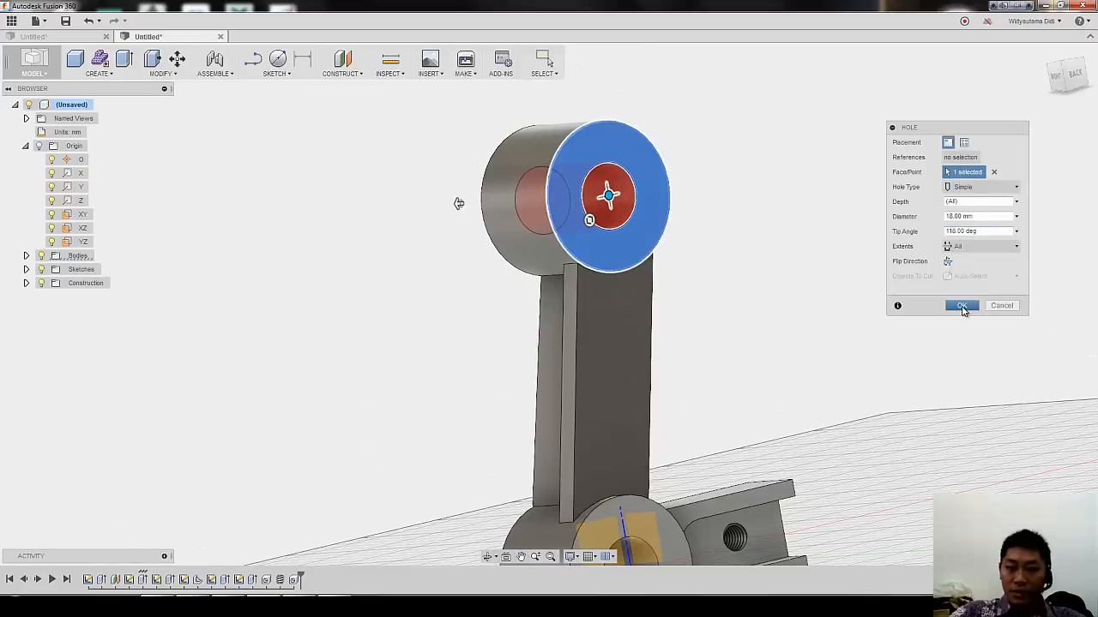
{"action": "left_click", "coordinate": [962, 306]}
{"action": "key", "text": "F6"}
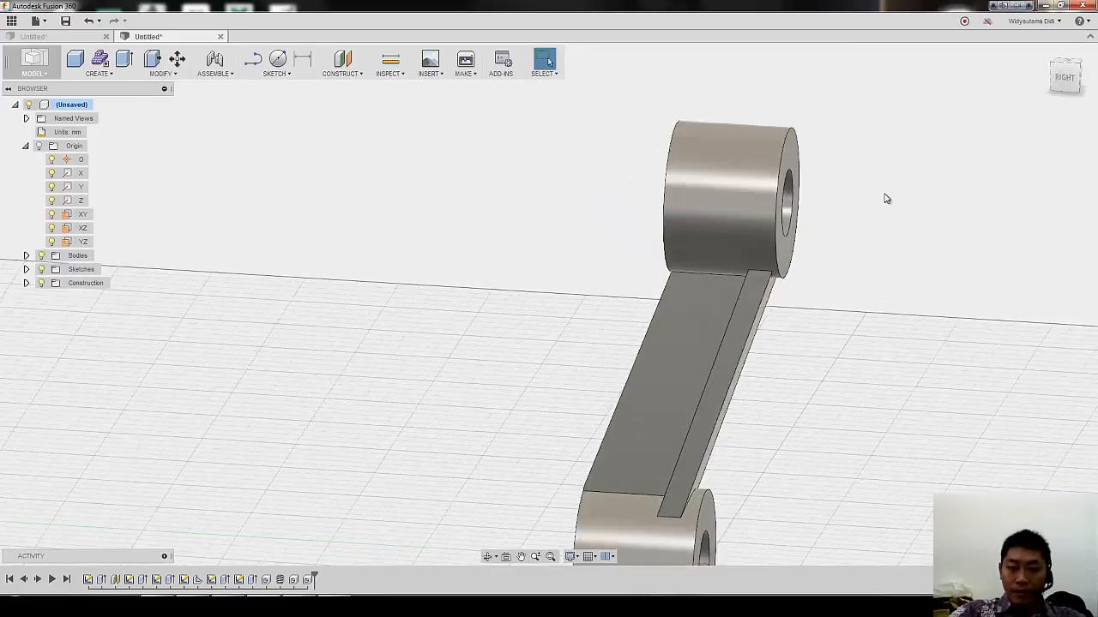
Step: Check the angled DIA3 CSK DIA 5 hole in the lever drawing and start a Plane at Angle about the Y axis
{"action": "middle_click_drag", "start_coordinate": [886, 199], "coordinate": [600, 403], "text": "shift"}
{"action": "scroll", "coordinate": [882, 310], "scroll_direction": "up", "scroll_amount": 4}
{"action": "key", "text": "alt+Tab"}
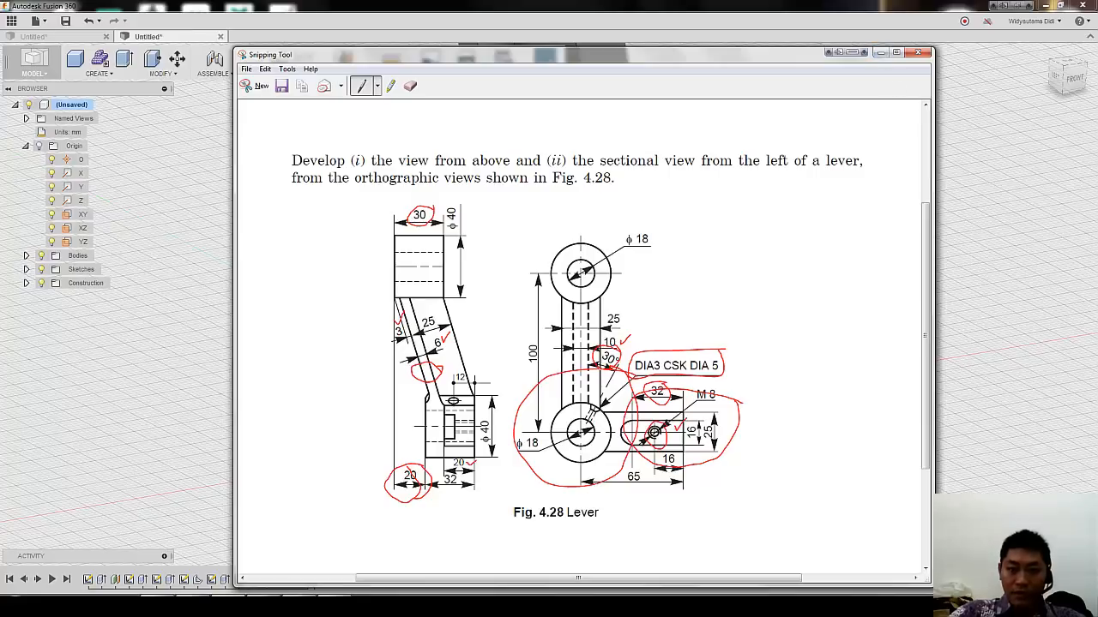
{"action": "left_click", "coordinate": [881, 56]}
{"action": "scroll", "coordinate": [810, 240], "scroll_direction": "down", "scroll_amount": 2}
{"action": "middle_click_drag", "start_coordinate": [810, 240], "coordinate": [849, 196], "text": "shift"}
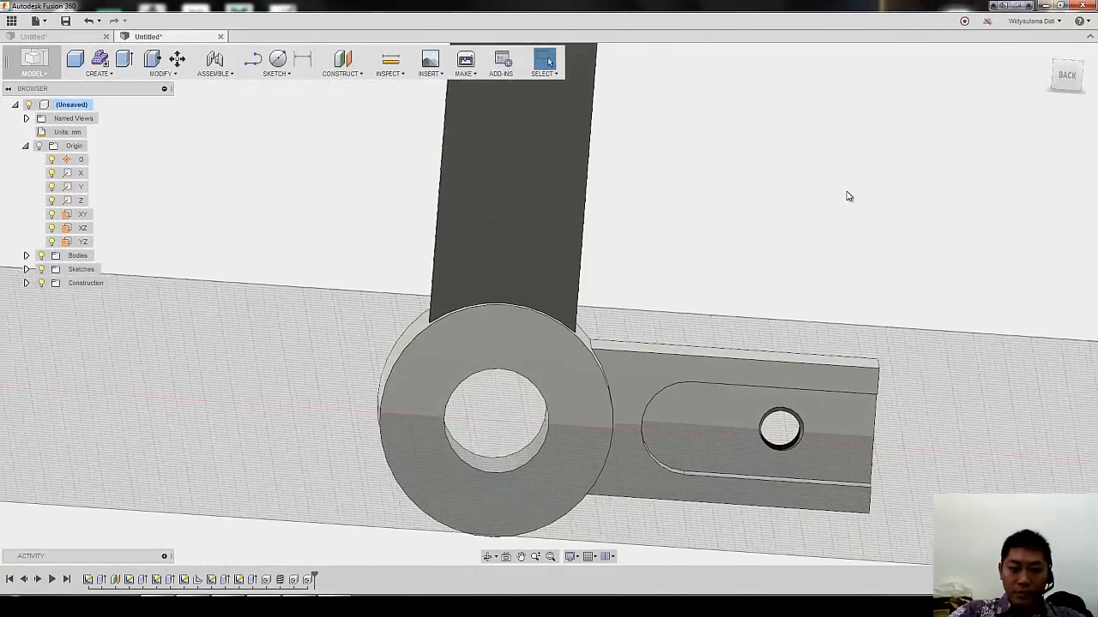
{"action": "left_click", "coordinate": [340, 72]}
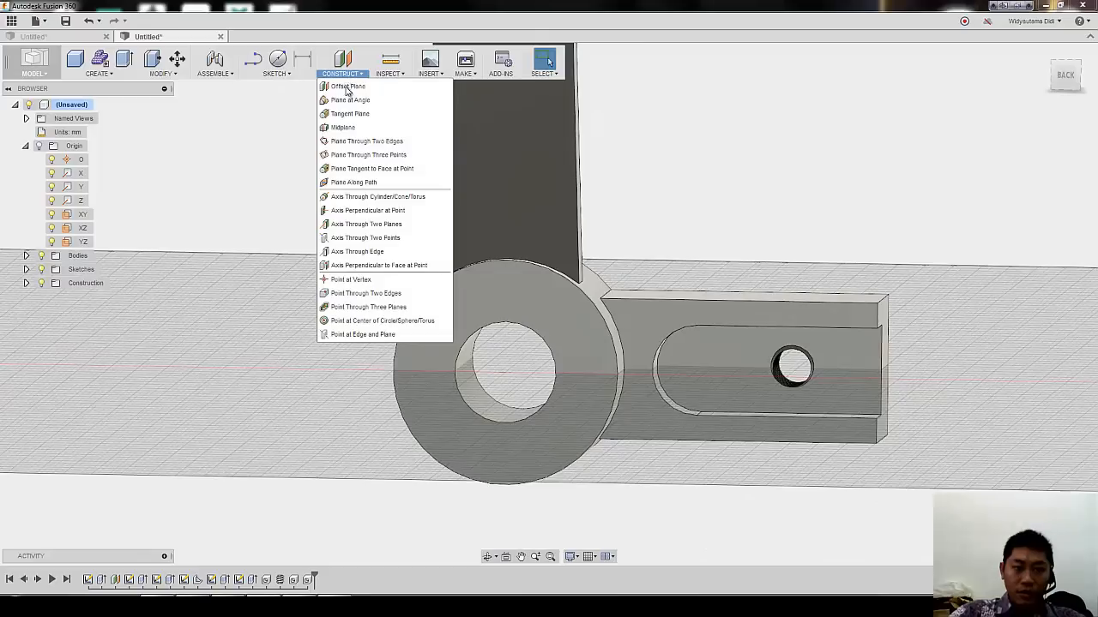
{"action": "left_click", "coordinate": [352, 101]}
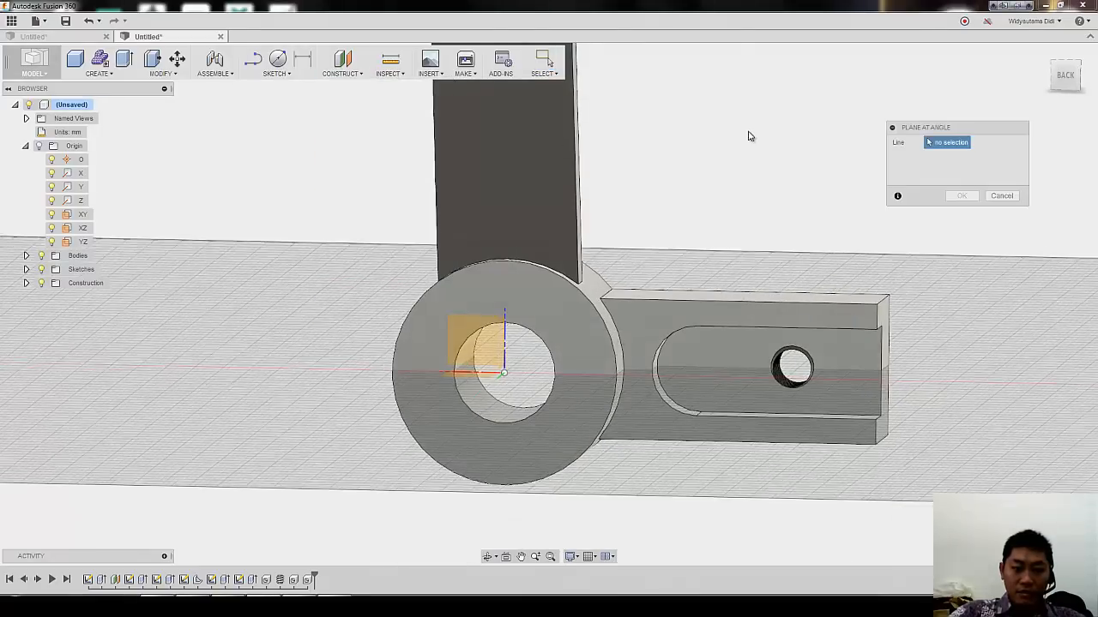
{"action": "middle_click_drag", "start_coordinate": [749, 135], "coordinate": [478, 411], "text": "shift"}
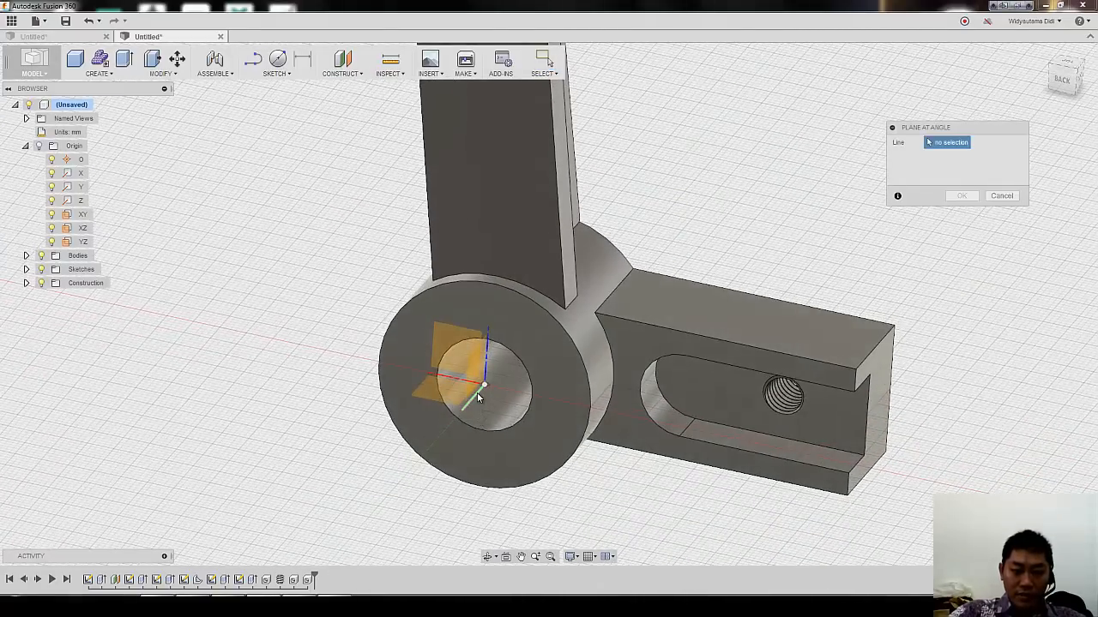
{"action": "left_click", "coordinate": [478, 397]}
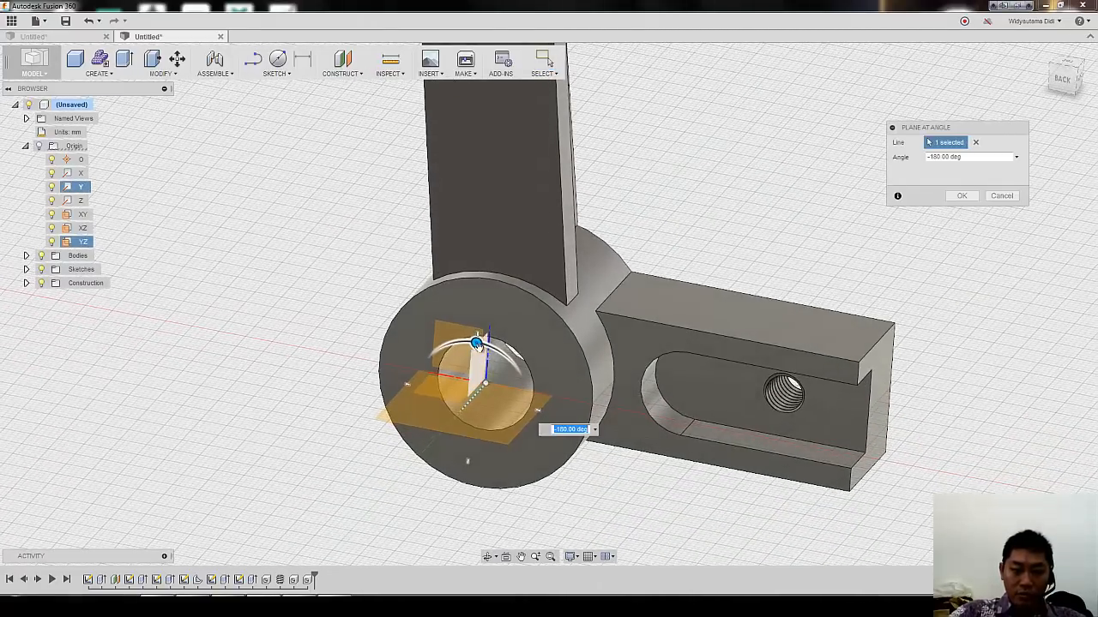
Step: Tilt the plane about the lower boss's bore axis to suit the drawing's 30° hole direction and create it
{"action": "mouse_move", "coordinate": [477, 344]}
{"action": "left_mouse_down"}
{"action": "mouse_move", "coordinate": [501, 354]}
{"action": "mouse_move", "coordinate": [475, 338]}
{"action": "left_mouse_up"}
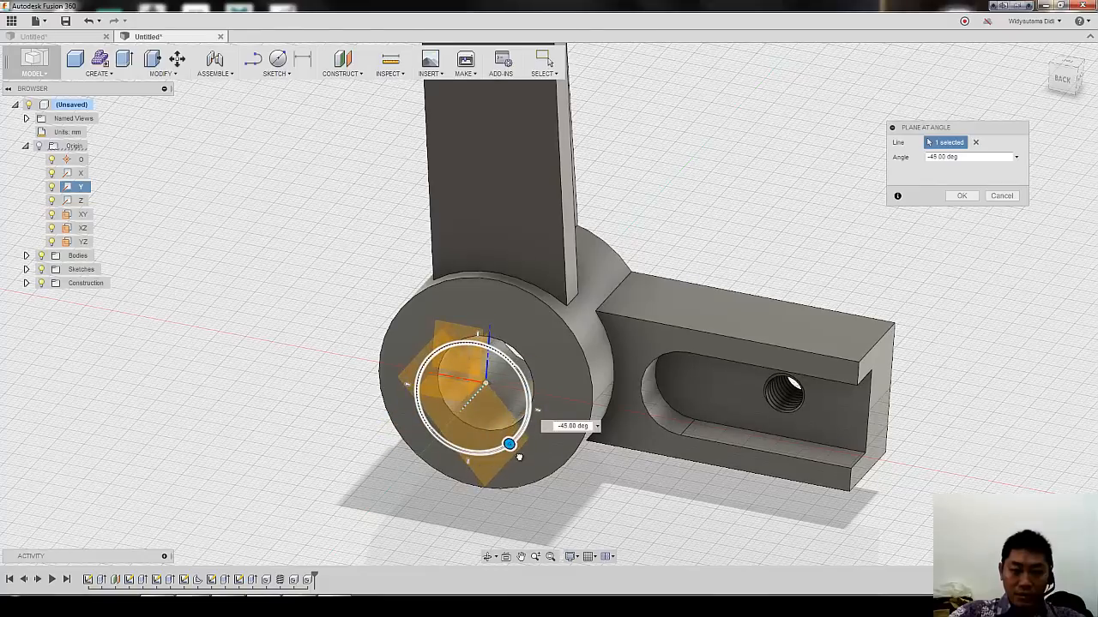
{"action": "left_click_drag", "start_coordinate": [519, 457], "coordinate": [484, 354]}
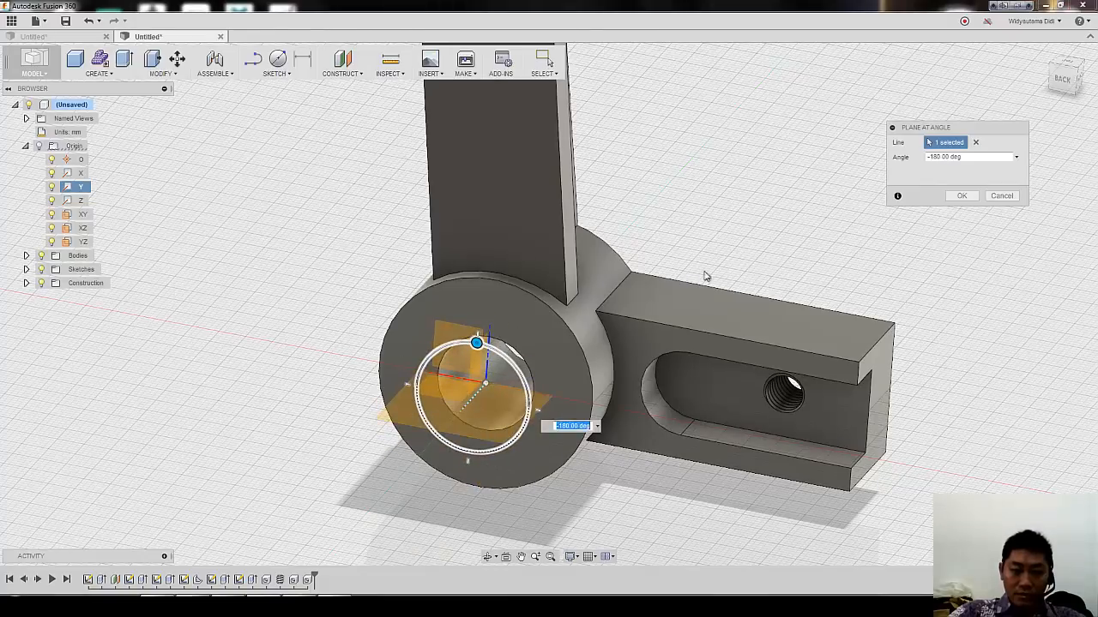
{"action": "middle_click_drag", "start_coordinate": [706, 276], "coordinate": [969, 159], "text": "shift"}
{"action": "left_click", "coordinate": [1066, 77]}
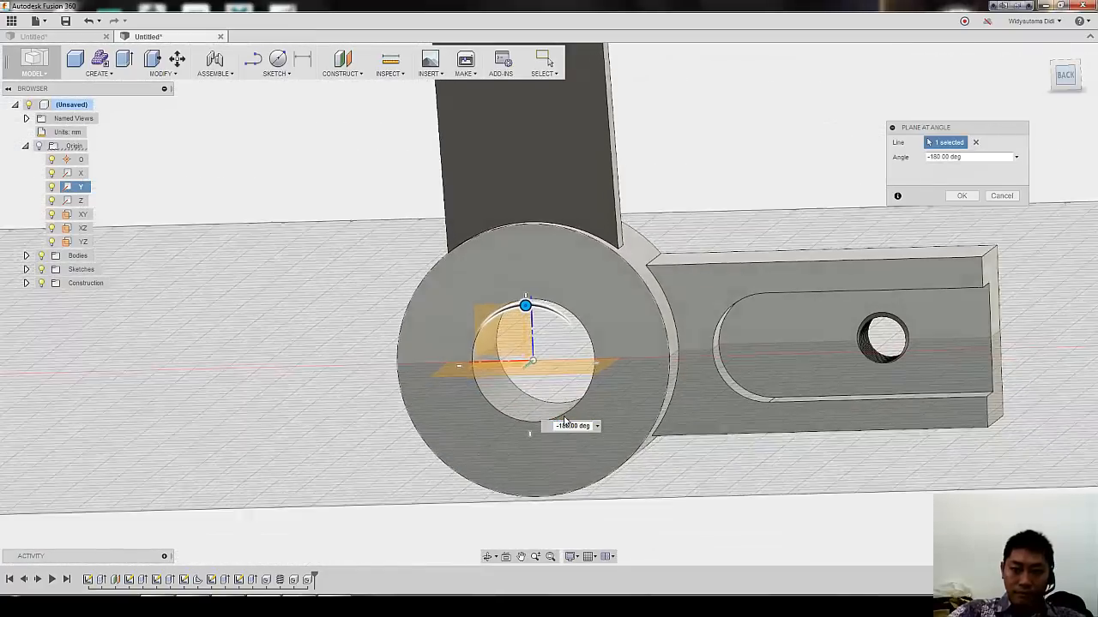
{"action": "left_click_drag", "start_coordinate": [540, 294], "coordinate": [590, 326]}
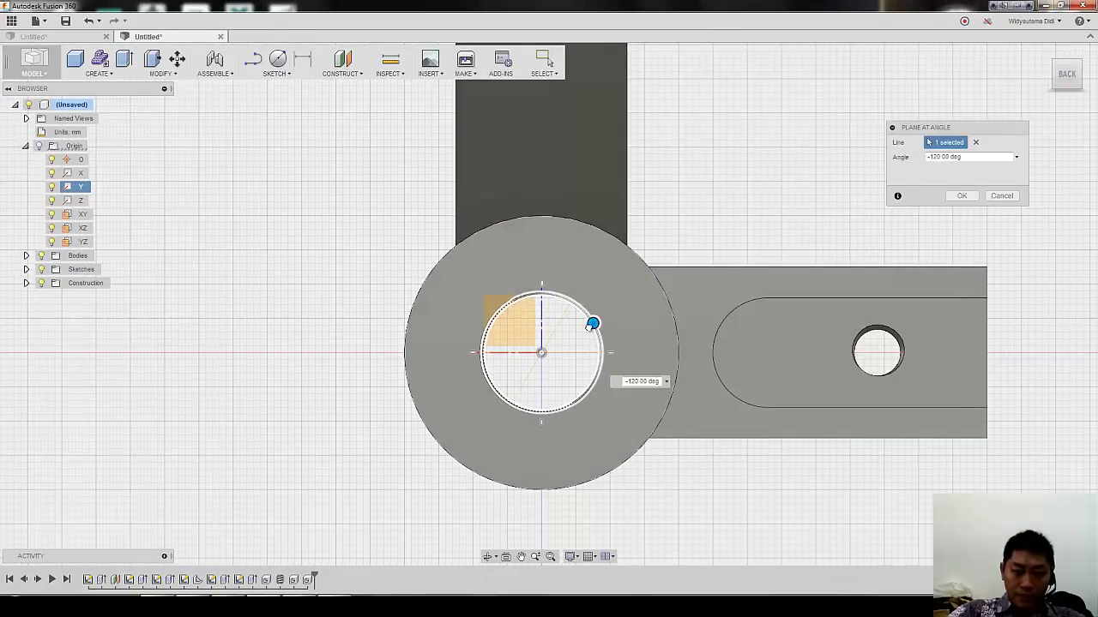
{"action": "left_click_drag", "start_coordinate": [487, 295], "coordinate": [600, 403]}
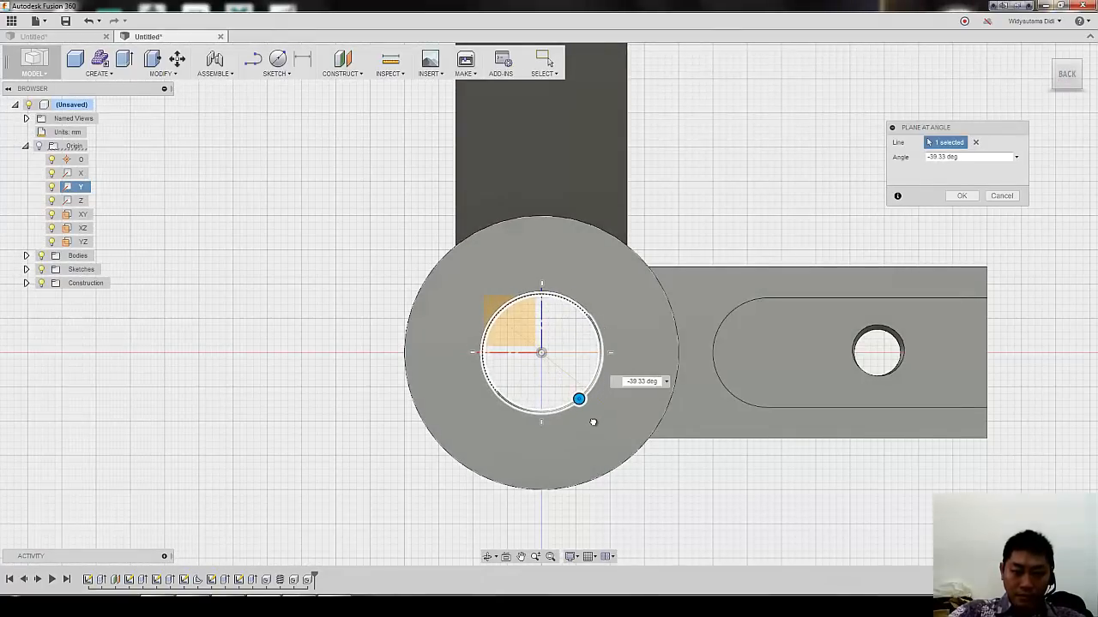
{"action": "middle_click_drag", "start_coordinate": [594, 423], "coordinate": [578, 436], "text": "shift"}
{"action": "mouse_move", "coordinate": [564, 424]}
{"action": "left_mouse_down"}
{"action": "mouse_move", "coordinate": [555, 428]}
{"action": "mouse_move", "coordinate": [564, 424]}
{"action": "left_mouse_up"}
{"action": "middle_click_drag", "start_coordinate": [536, 415], "coordinate": [957, 199], "text": "shift"}
{"action": "key", "text": "BackSpace"}
{"action": "left_click", "coordinate": [962, 195]}
{"action": "middle_click_drag", "start_coordinate": [878, 189], "coordinate": [480, 445], "text": "shift"}
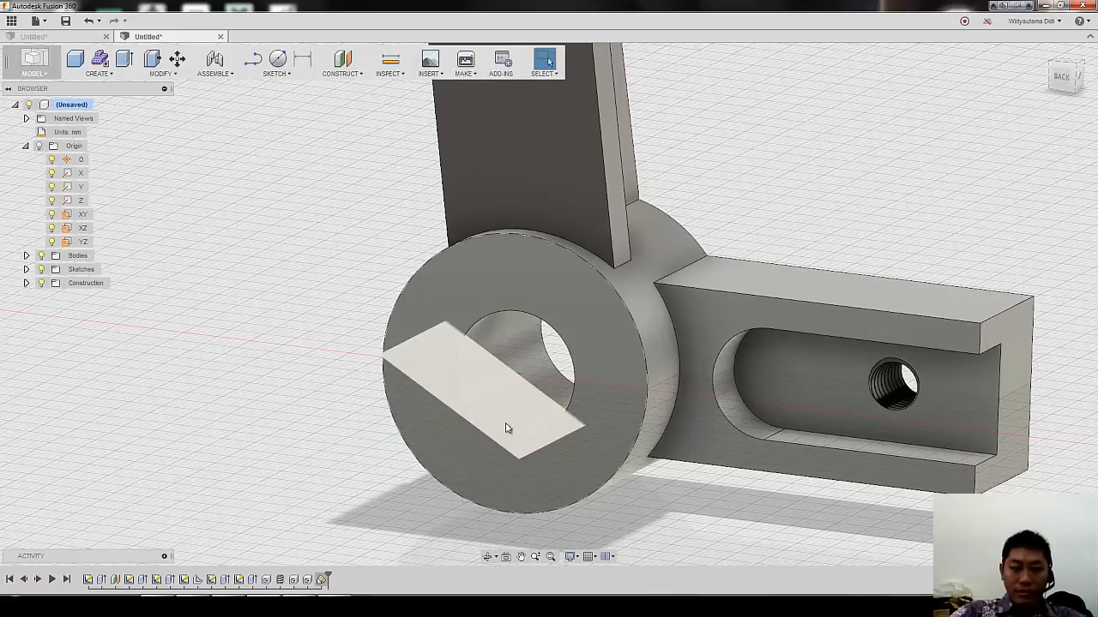
Step: Create an offset plane 20 mm above the angled plane, on the side facing the web and side arm
{"action": "scroll", "coordinate": [489, 425], "scroll_direction": "down", "scroll_amount": 4}
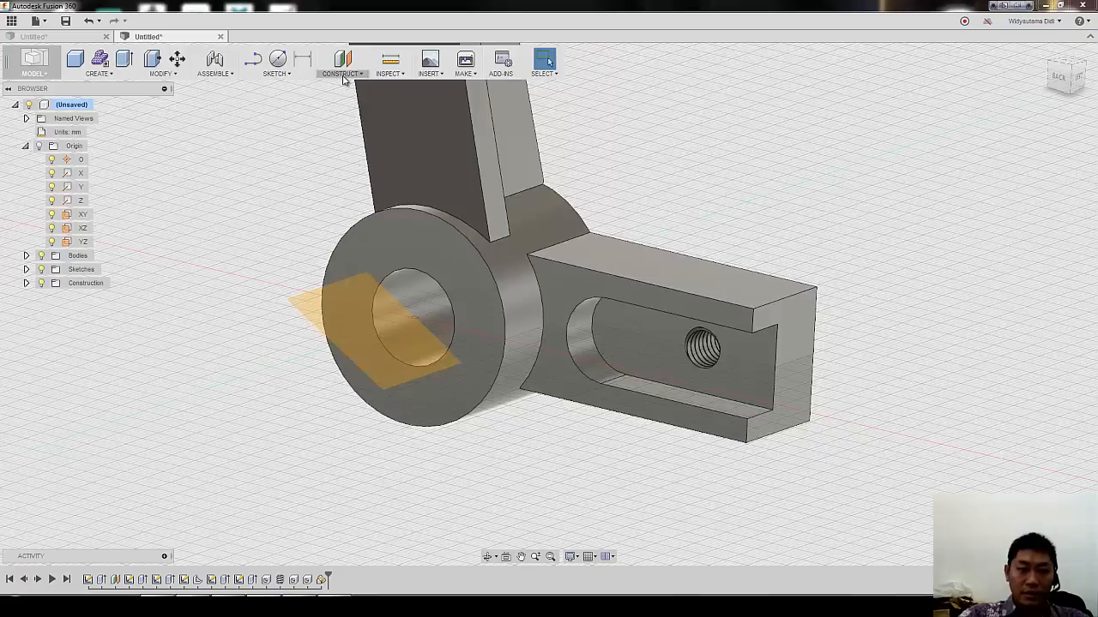
{"action": "left_click", "coordinate": [342, 73]}
{"action": "left_click", "coordinate": [347, 87]}
{"action": "left_click", "coordinate": [361, 332]}
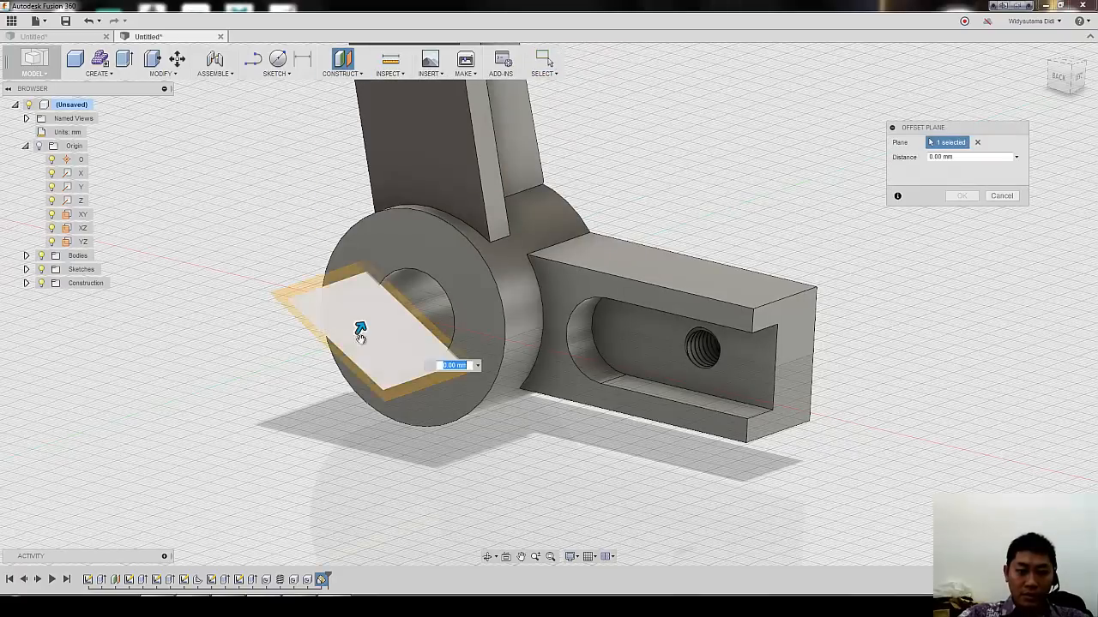
{"action": "left_click_drag", "start_coordinate": [360, 327], "coordinate": [404, 252]}
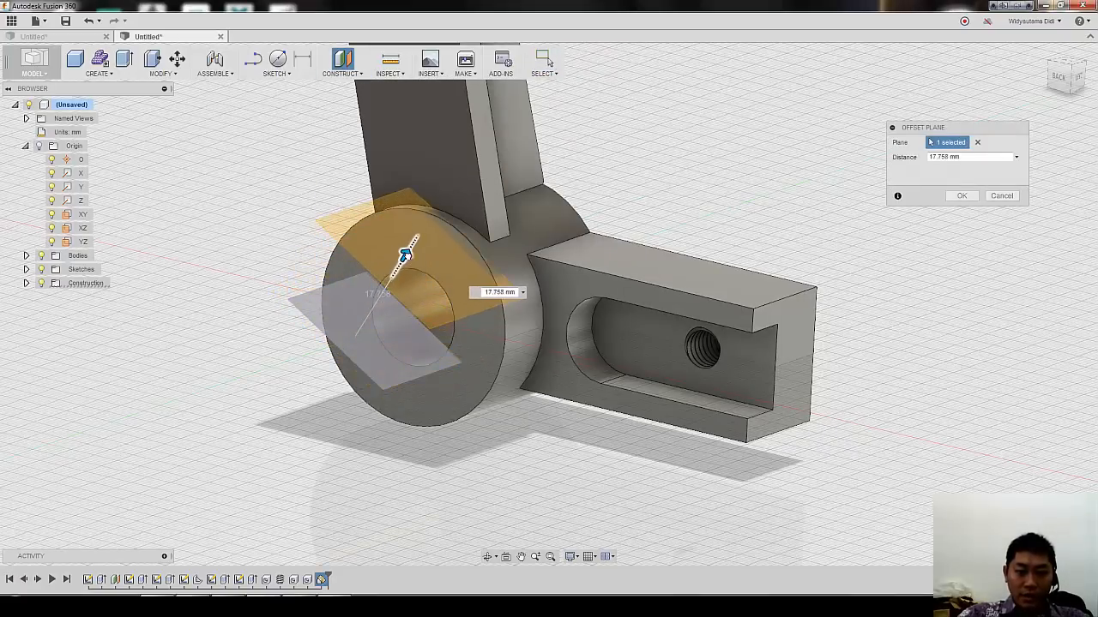
{"action": "middle_click_drag", "start_coordinate": [570, 212], "coordinate": [496, 307], "text": "shift"}
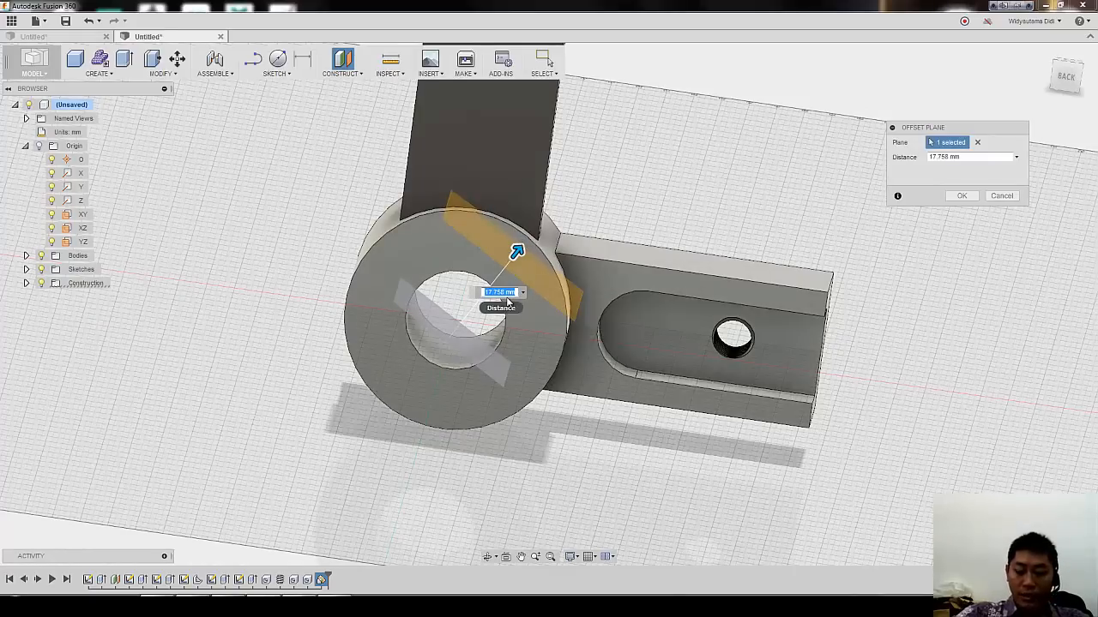
{"action": "key", "text": "Return"}
{"action": "middle_click_drag", "start_coordinate": [510, 296], "coordinate": [924, 242], "text": "shift"}
{"action": "scroll", "coordinate": [925, 242], "scroll_direction": "up", "scroll_amount": 1}
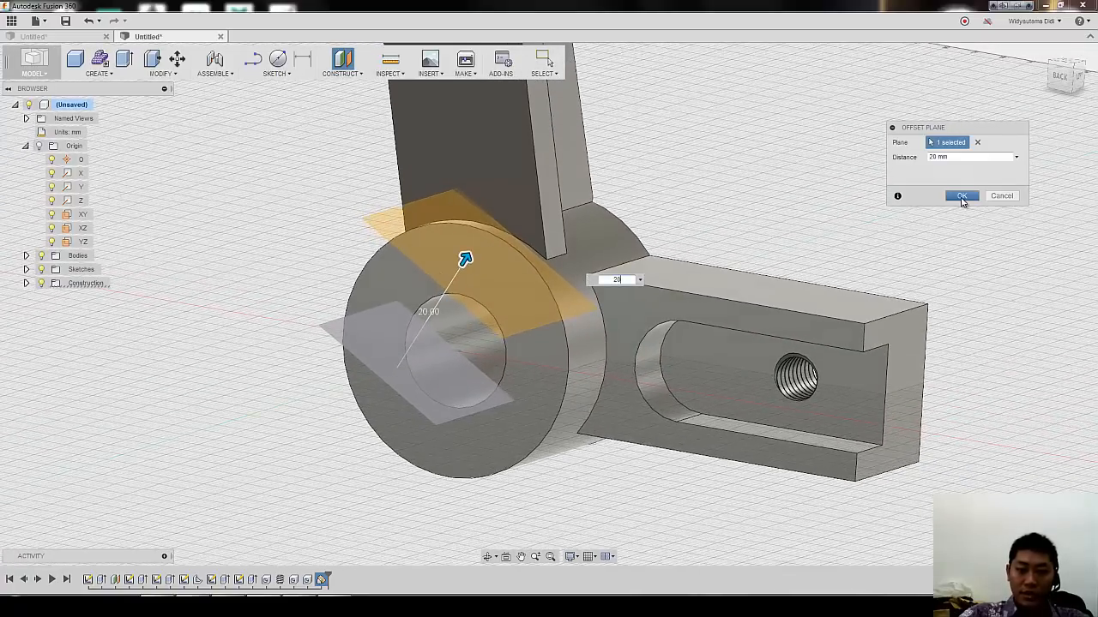
{"action": "left_click", "coordinate": [962, 197]}
Step: Hide the angled construction plane that passes through the lower boss's bore axis
{"action": "middle_click_drag", "start_coordinate": [515, 370], "coordinate": [180, 302], "text": "shift"}
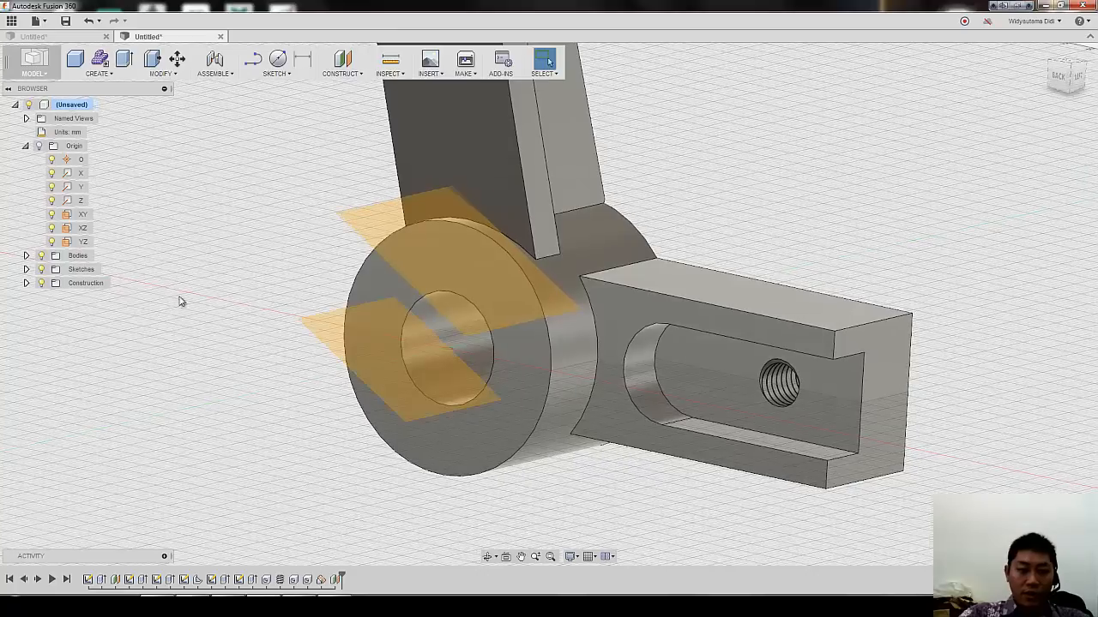
{"action": "left_click", "coordinate": [27, 284]}
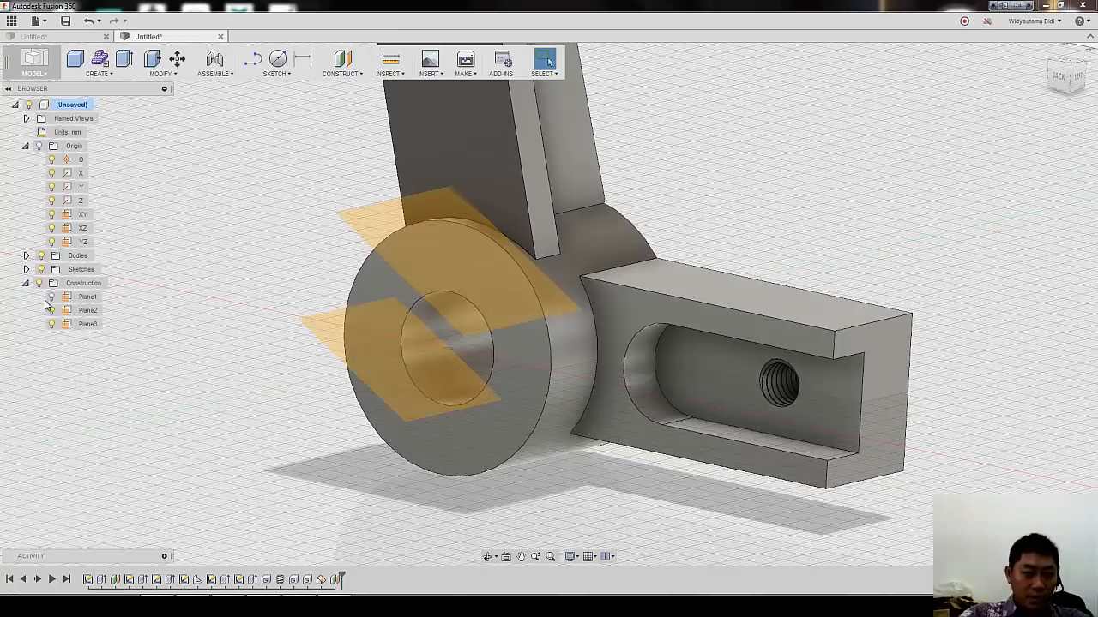
{"action": "left_click", "coordinate": [51, 310]}
Step: Sketch a point on the 20 mm offset plane, over the lower boss's cylindrical surface between the web and the side arm
{"action": "middle_click_drag", "start_coordinate": [359, 227], "coordinate": [611, 276], "text": "shift"}
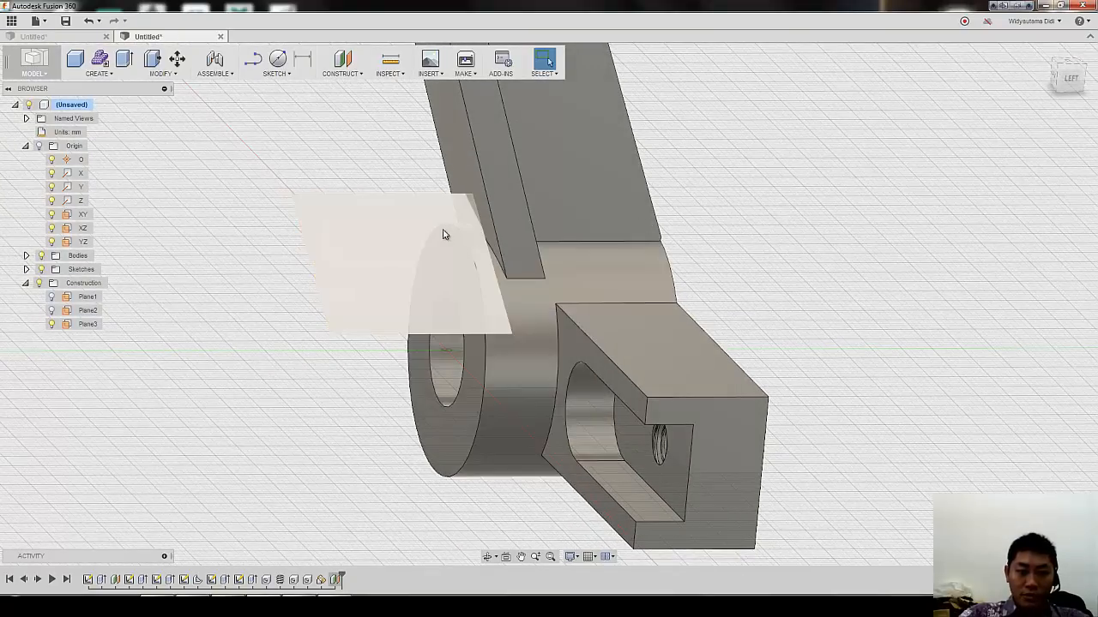
{"action": "left_click", "coordinate": [398, 204]}
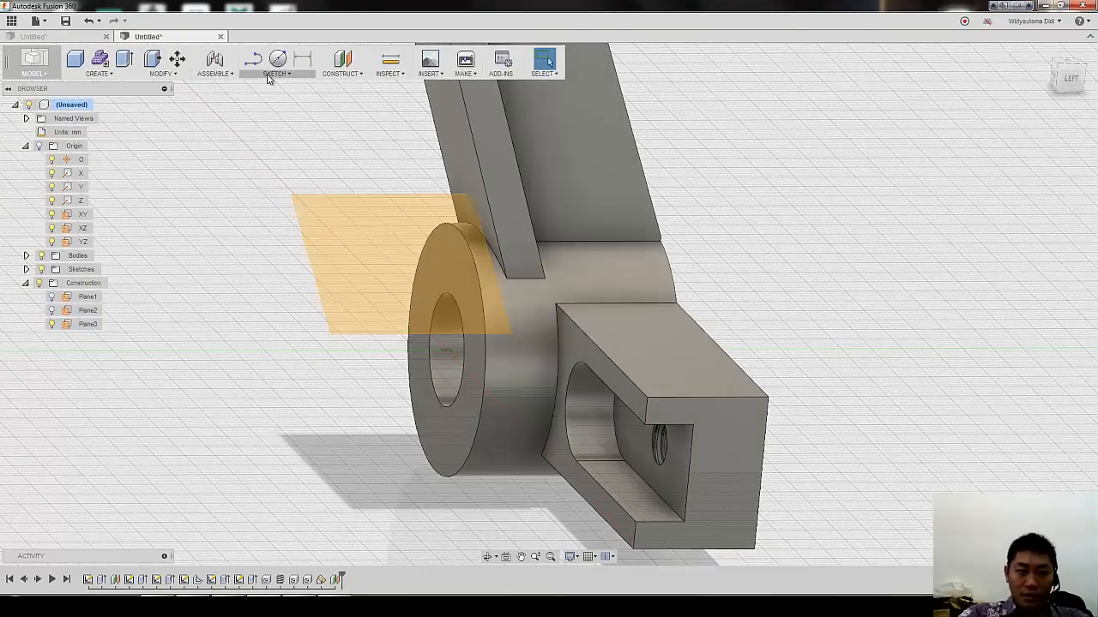
{"action": "left_click", "coordinate": [269, 74]}
{"action": "left_click", "coordinate": [296, 214]}
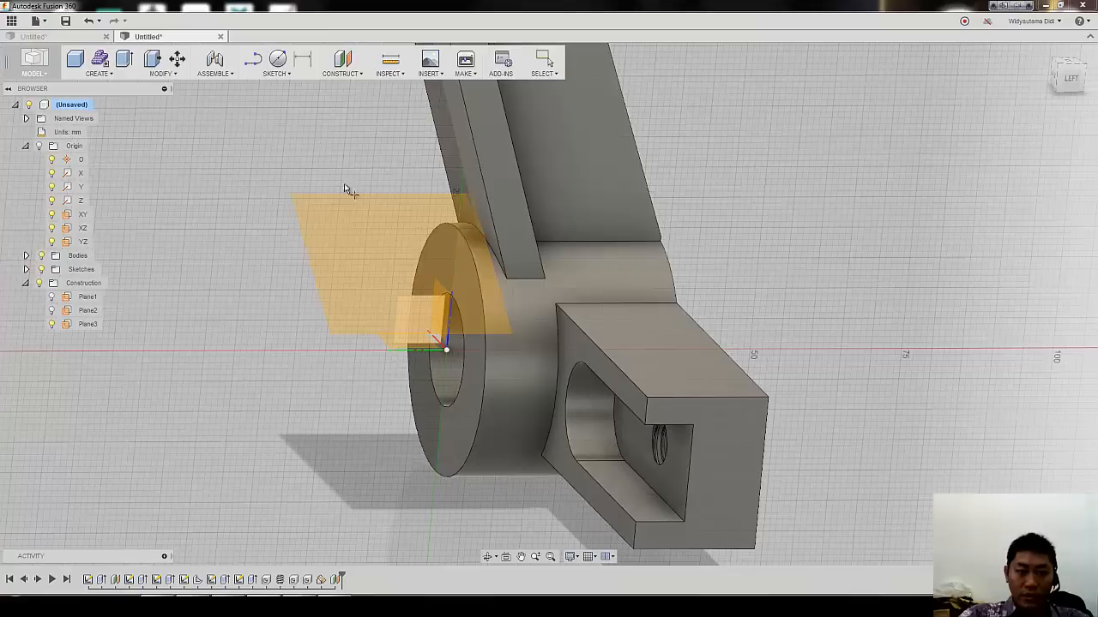
{"action": "left_click", "coordinate": [381, 201]}
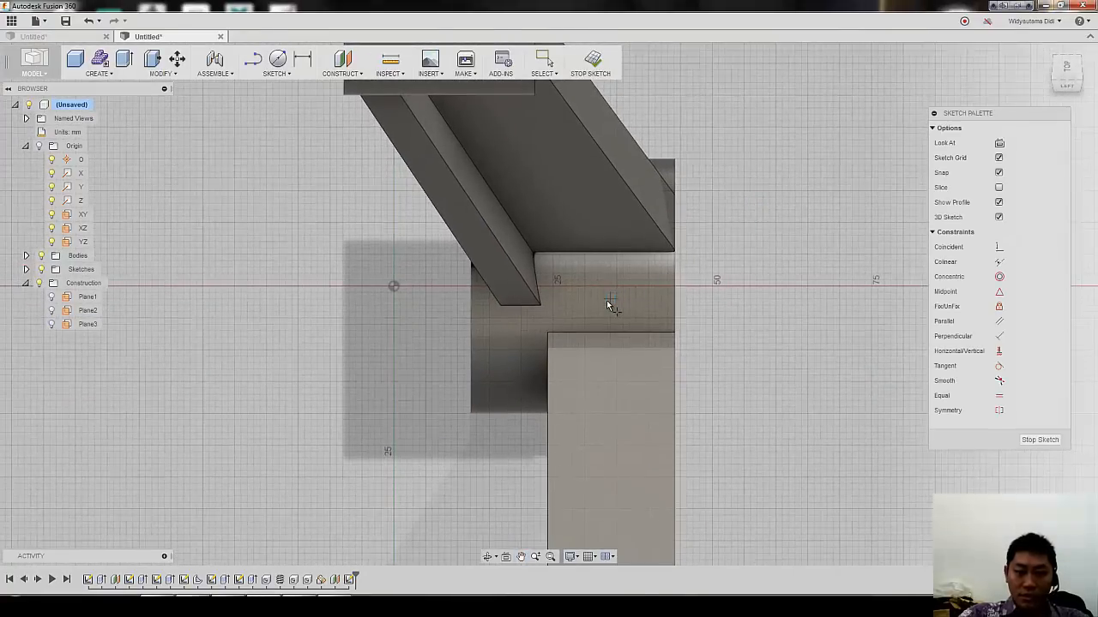
{"action": "left_click", "coordinate": [610, 299]}
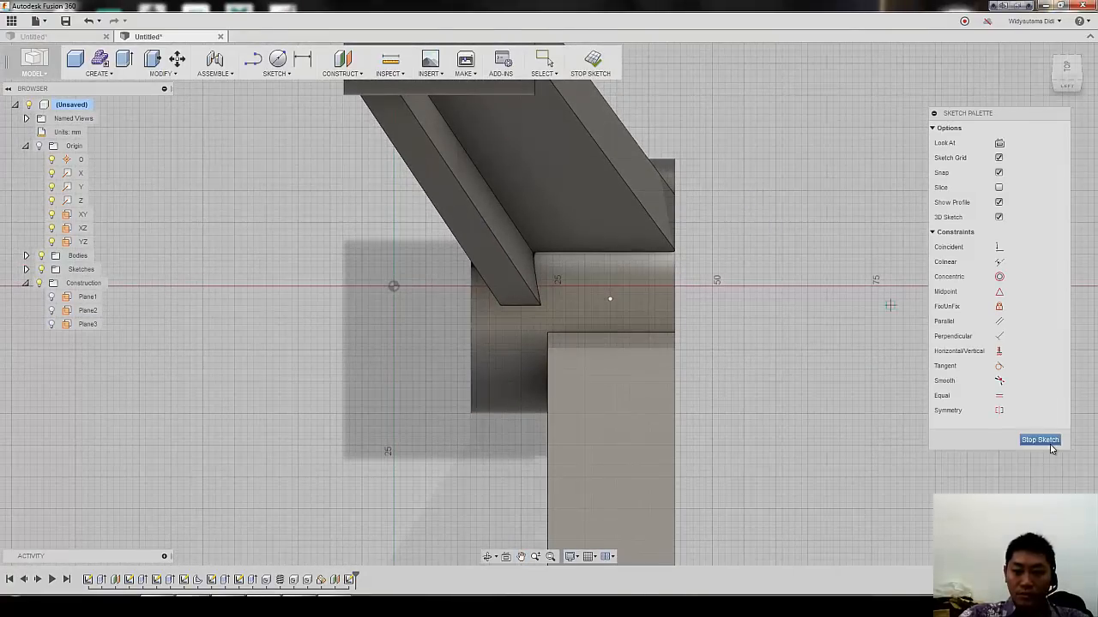
Step: Apply a Horizontal/Vertical constraint between the sketch point and the origin to align them horizontally, and finish the sketch
{"action": "left_click", "coordinate": [999, 350]}
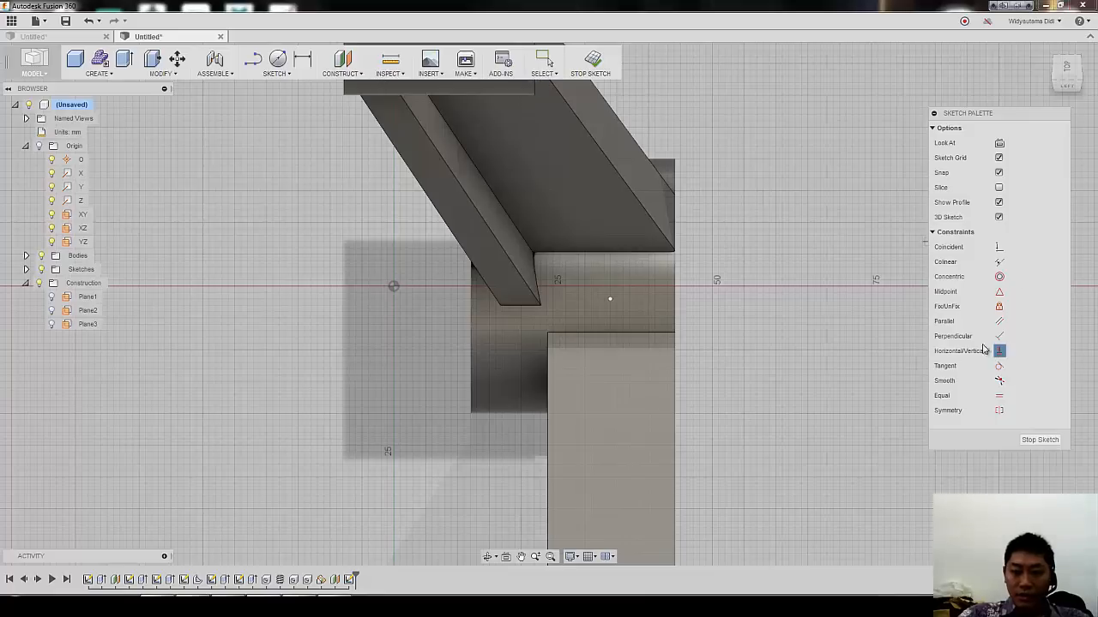
{"action": "left_click", "coordinate": [611, 299]}
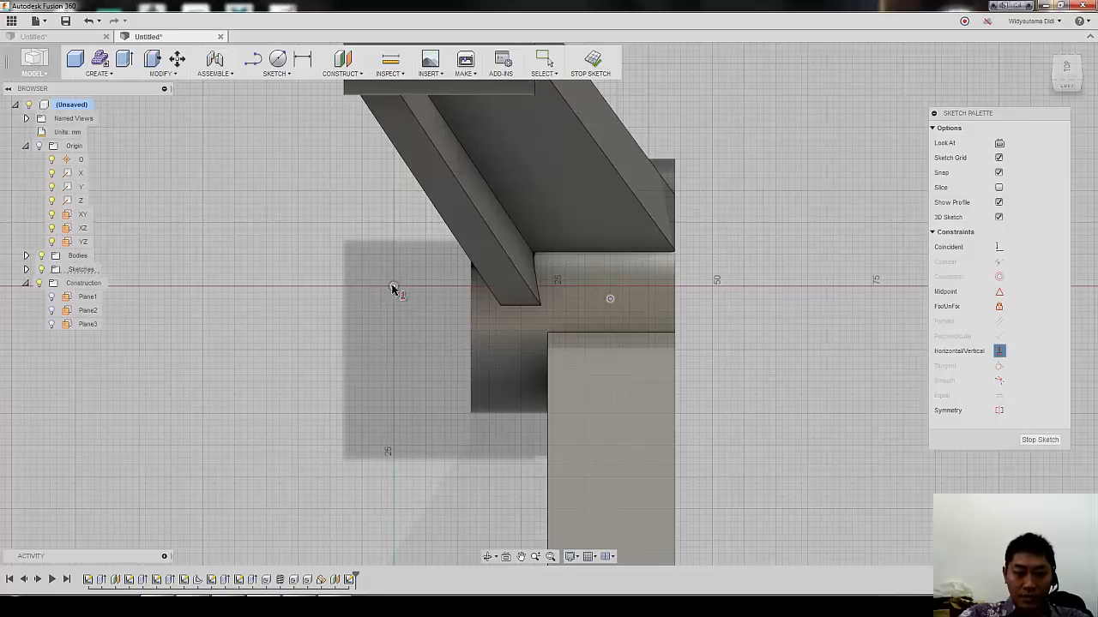
{"action": "left_click", "coordinate": [392, 287]}
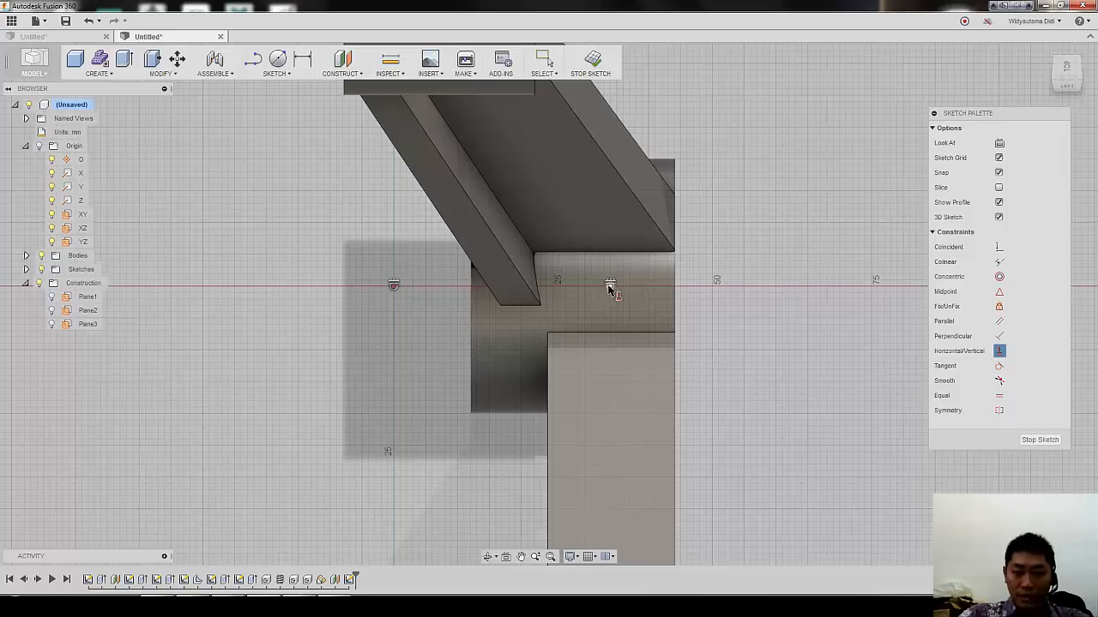
{"action": "left_click", "coordinate": [1040, 439]}
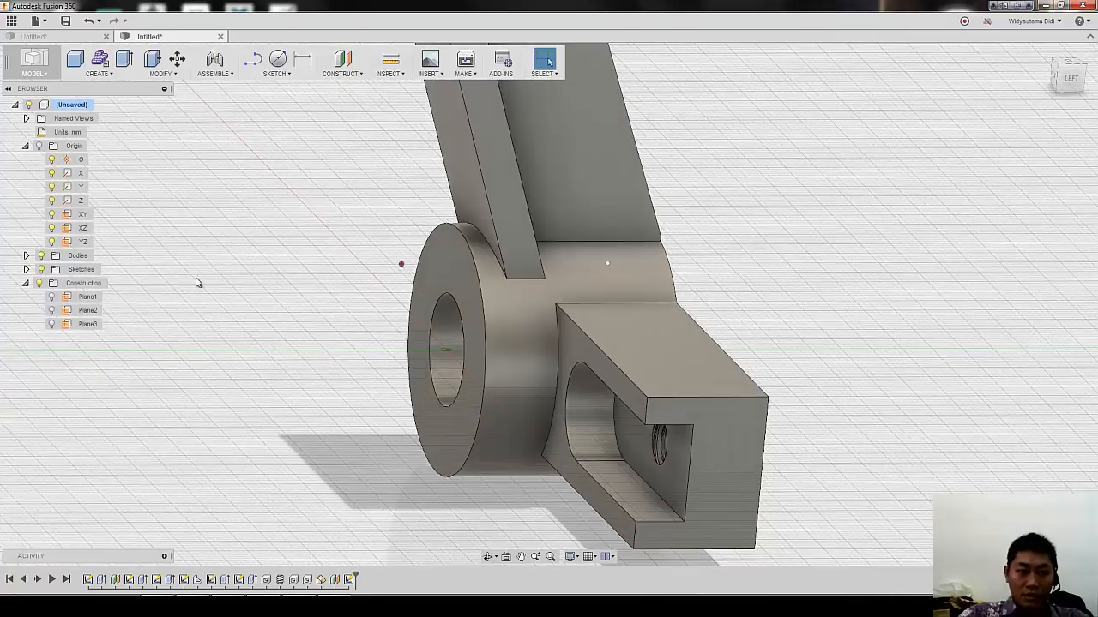
Step: Reopen the hole-point sketch, dimension the point 12 mm from the lower boss's end face flush with the side arm, and finish it
{"action": "double_click", "coordinate": [347, 580]}
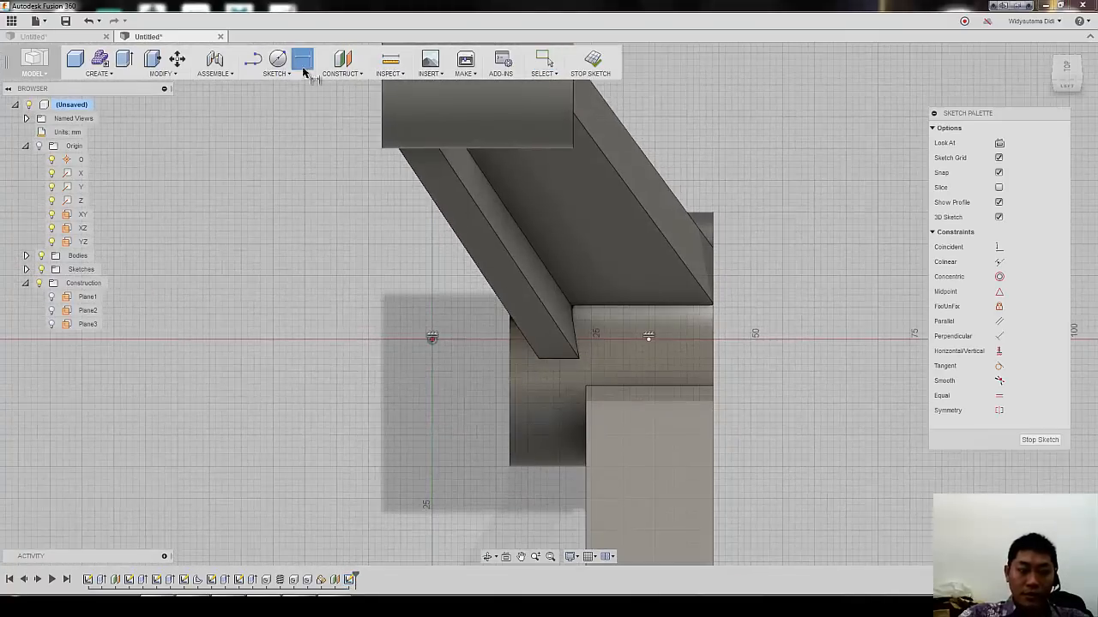
{"action": "left_click", "coordinate": [649, 339]}
{"action": "left_click", "coordinate": [677, 368]}
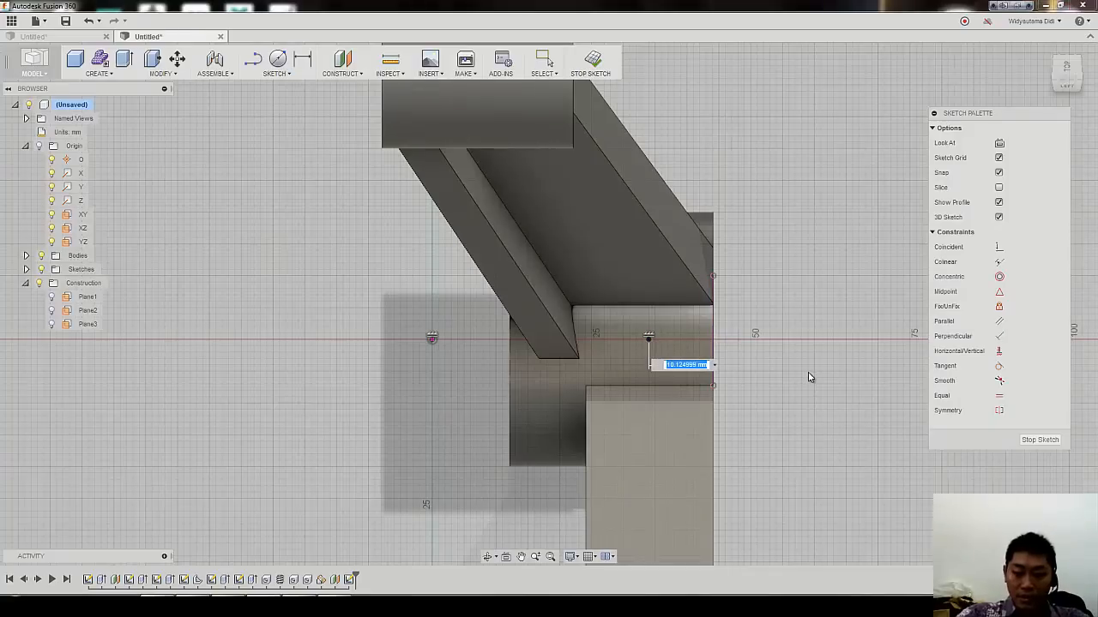
{"action": "type", "text": "12"}
{"action": "key", "text": "Return"}
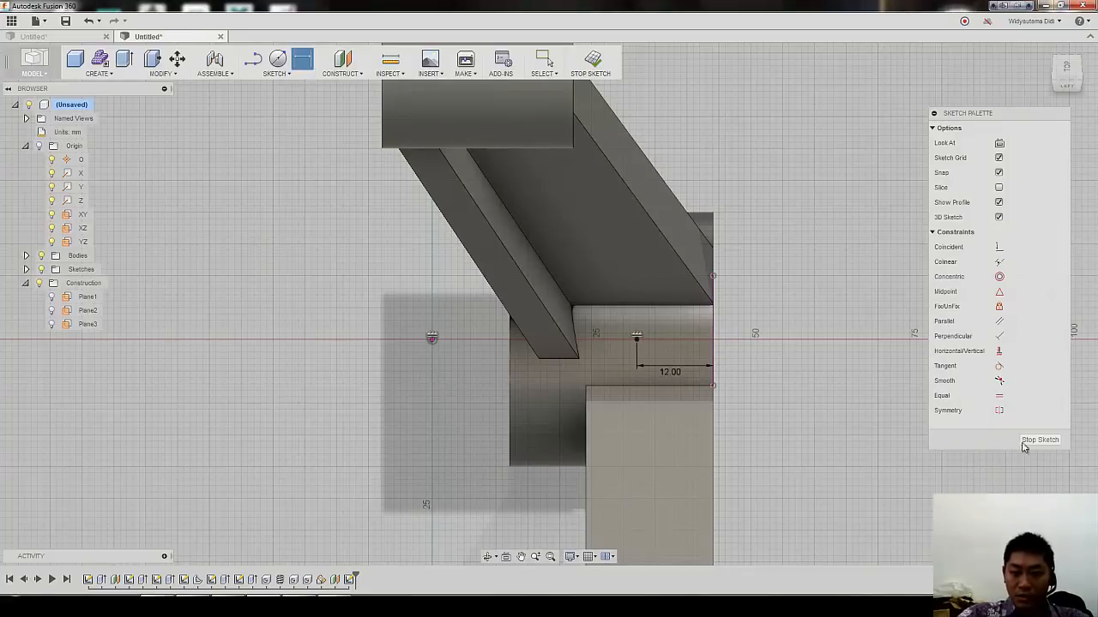
{"action": "left_click", "coordinate": [1039, 440]}
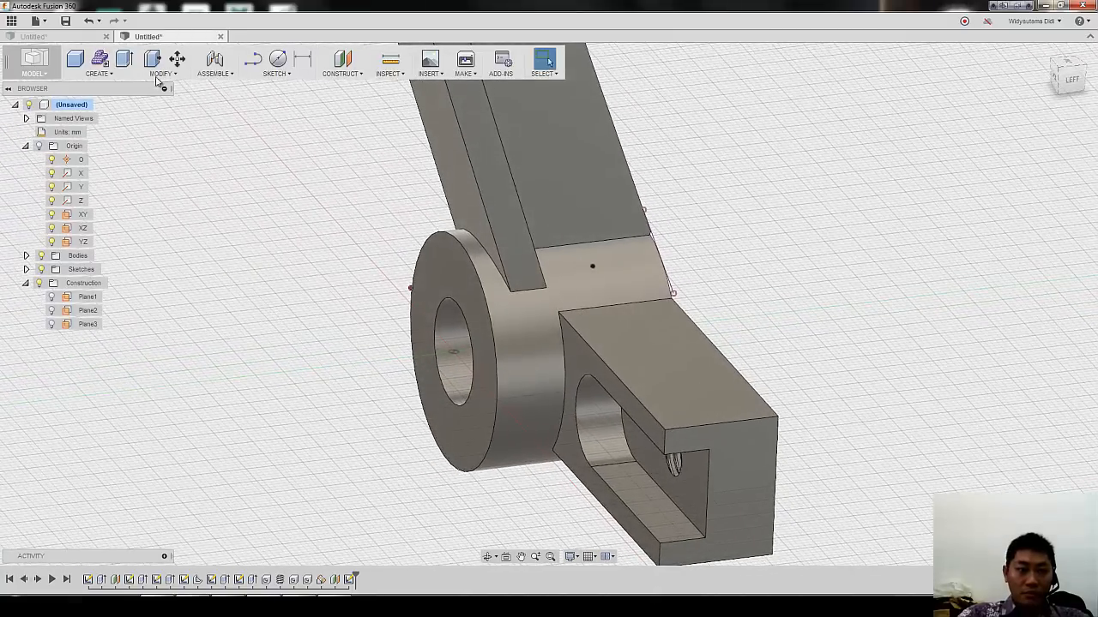
Step: Start a Countersink hole at the sketched point on the lower boss and set its diameter to 3 mm
{"action": "left_click", "coordinate": [99, 72]}
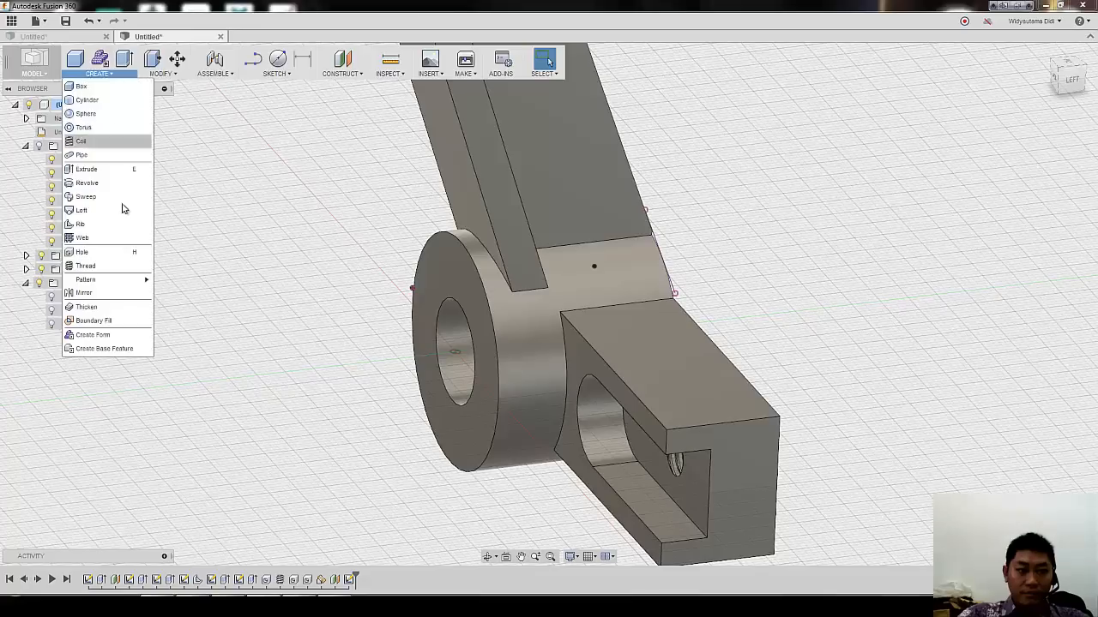
{"action": "left_click", "coordinate": [82, 252]}
{"action": "left_click", "coordinate": [593, 267]}
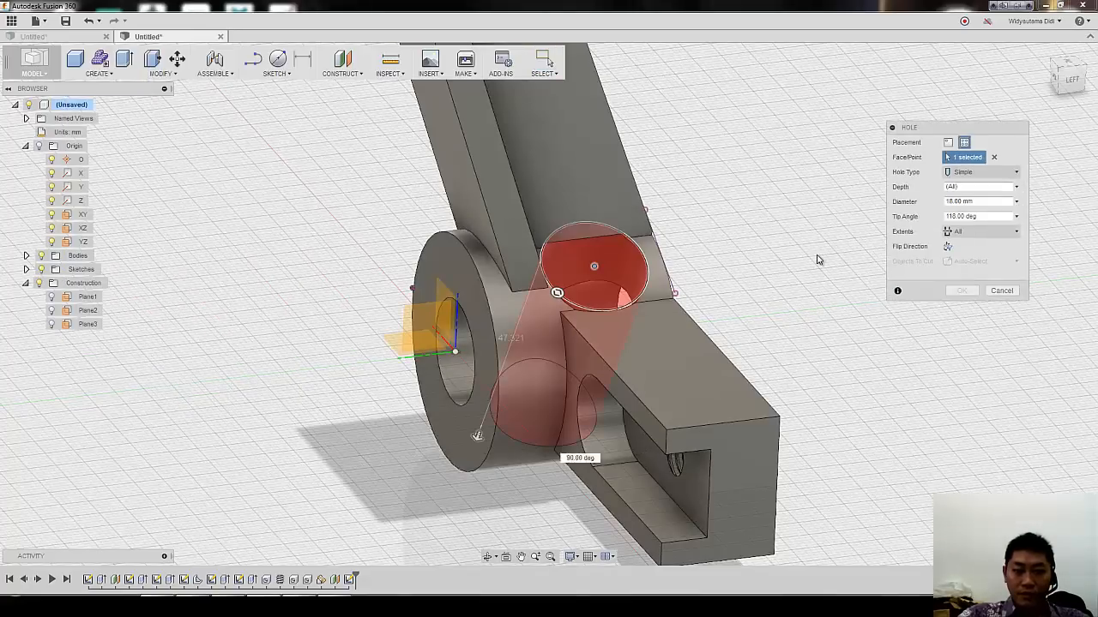
{"action": "middle_click_drag", "start_coordinate": [1048, 240], "coordinate": [988, 177], "text": "shift"}
{"action": "left_click", "coordinate": [988, 174]}
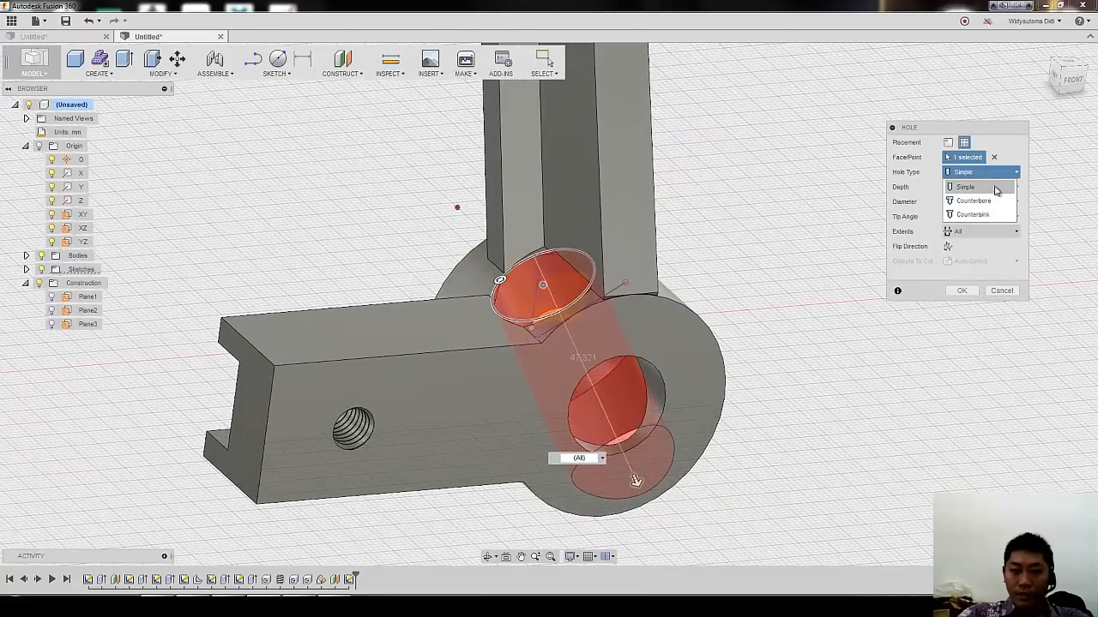
{"action": "left_click", "coordinate": [952, 212]}
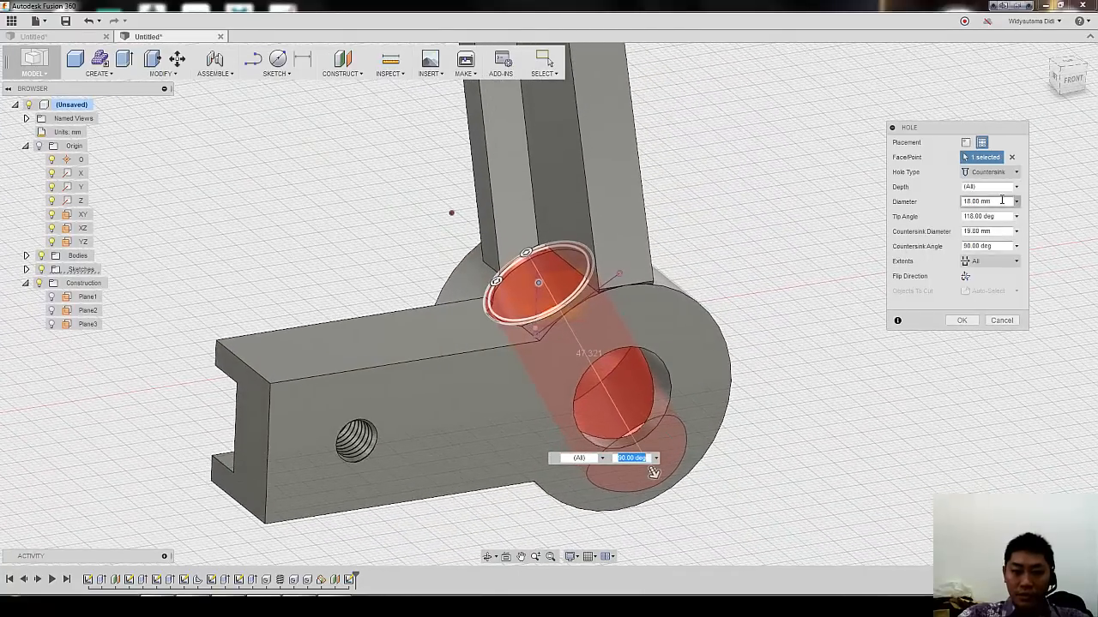
{"action": "left_click", "coordinate": [983, 203]}
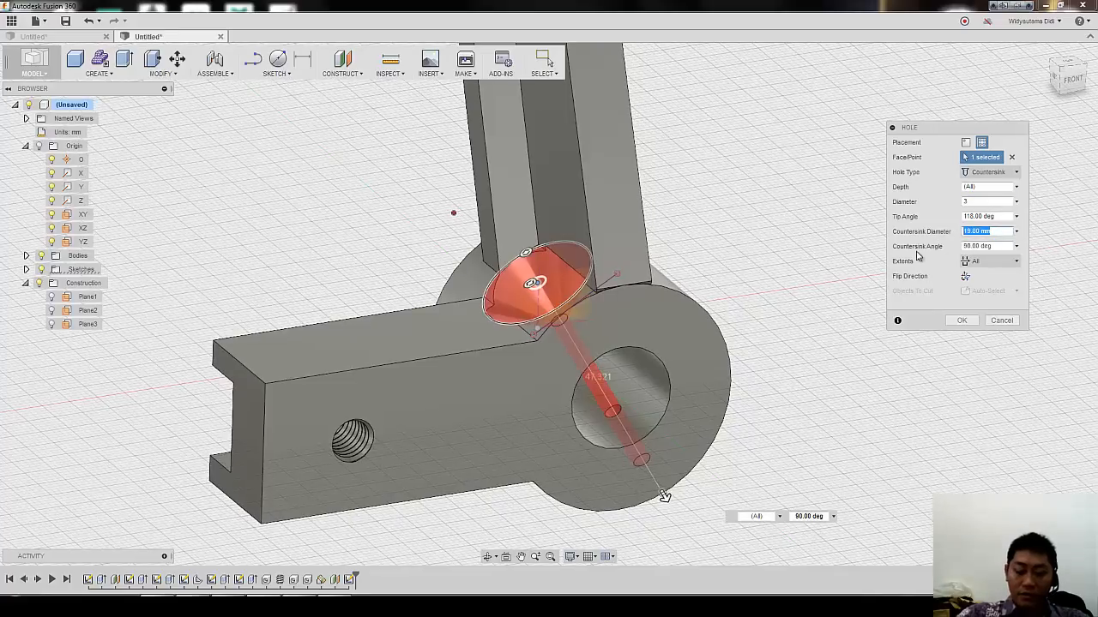
Step: Set the countersink diameter to 5 mm, extend the hole 18.129 mm deep into the lower boss's bore, and create it
{"action": "middle_click_drag", "start_coordinate": [770, 316], "coordinate": [713, 512], "text": "shift"}
{"action": "left_click_drag", "start_coordinate": [699, 507], "coordinate": [590, 353]}
{"action": "middle_click_drag", "start_coordinate": [490, 306], "coordinate": [571, 341], "text": "shift"}
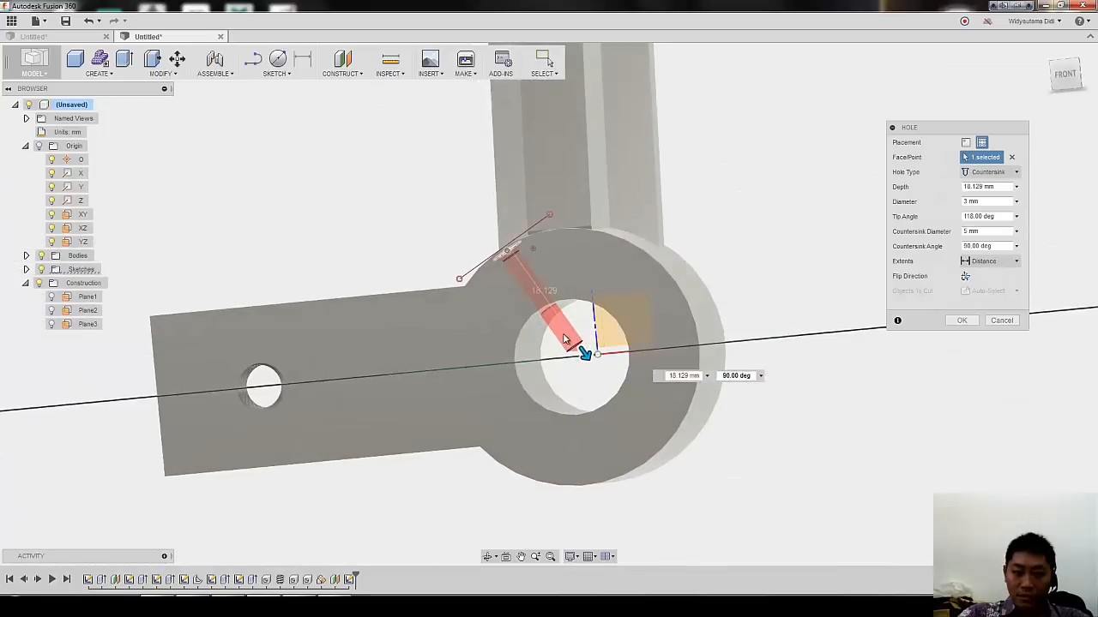
{"action": "scroll", "coordinate": [595, 378], "scroll_direction": "up", "scroll_amount": 3}
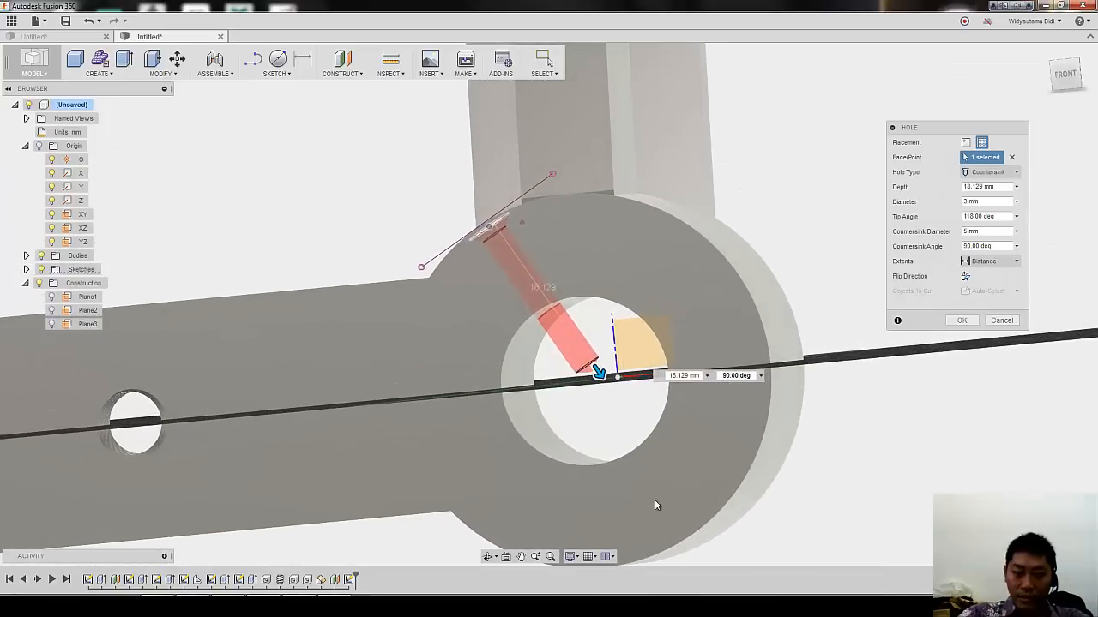
{"action": "middle_click_drag", "start_coordinate": [802, 449], "coordinate": [986, 497], "text": "shift"}
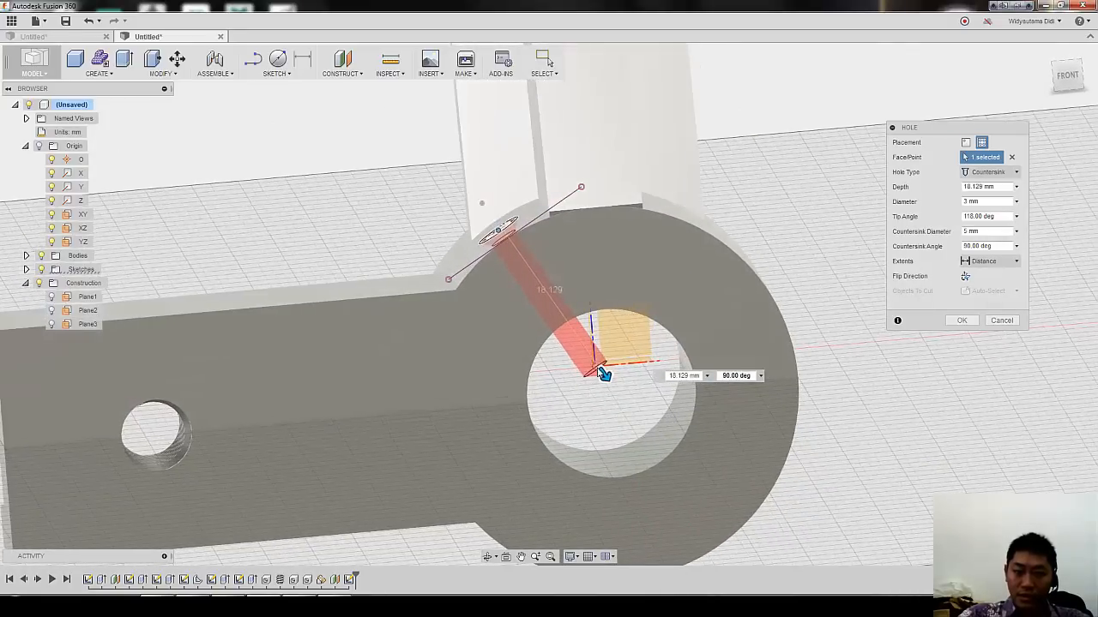
{"action": "left_click", "coordinate": [959, 320]}
Step: Inspect the angled countersunk hole and compare the whole lever with the Fig. 4.28 drawing in Snipping Tool
{"action": "middle_click_drag", "start_coordinate": [909, 286], "coordinate": [967, 255], "text": "shift"}
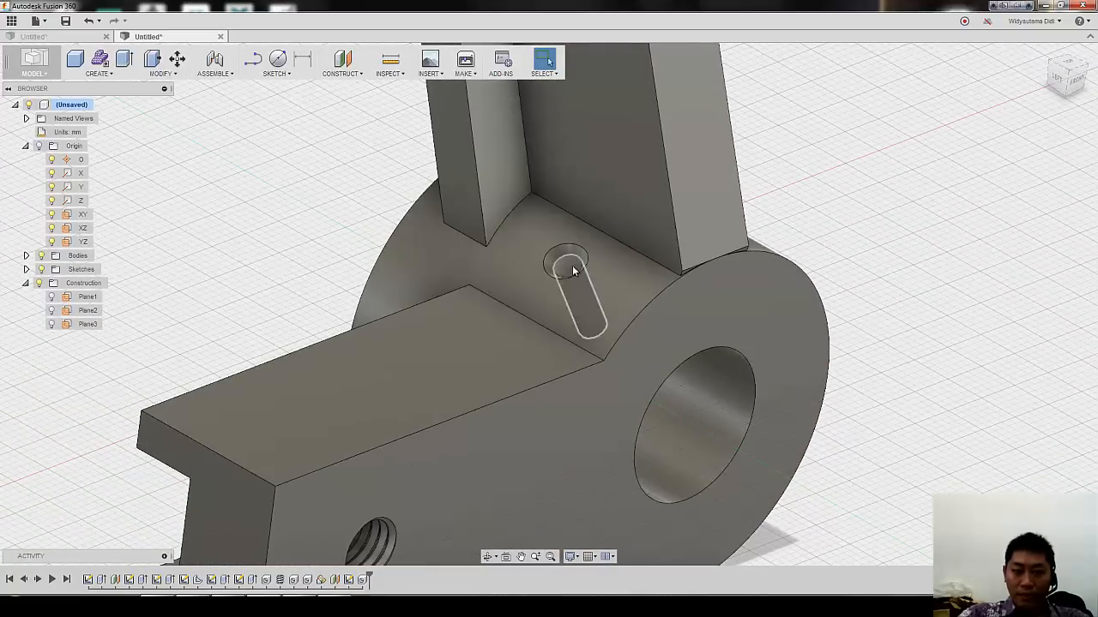
{"action": "mouse_move", "coordinate": [1007, 160]}
{"action": "middle_mouse_down", "text": "shift"}
{"action": "mouse_move", "coordinate": [1015, 171]}
{"action": "mouse_move", "coordinate": [1005, 175]}
{"action": "middle_mouse_up", "text": "shift"}
{"action": "key", "text": "alt+Tab"}
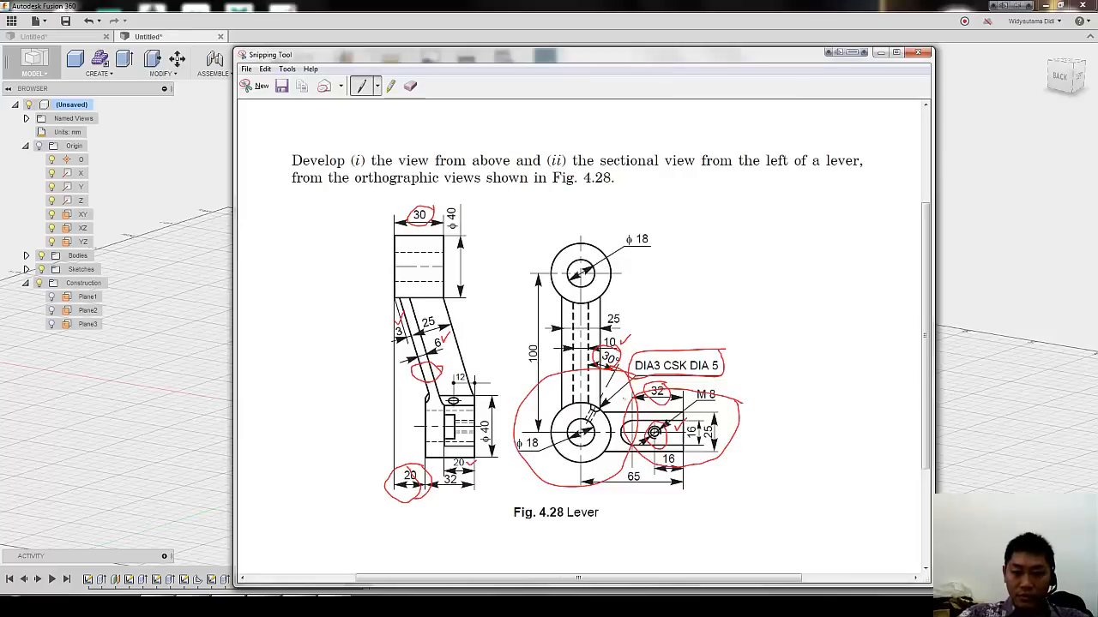
{"action": "left_click", "coordinate": [877, 52]}
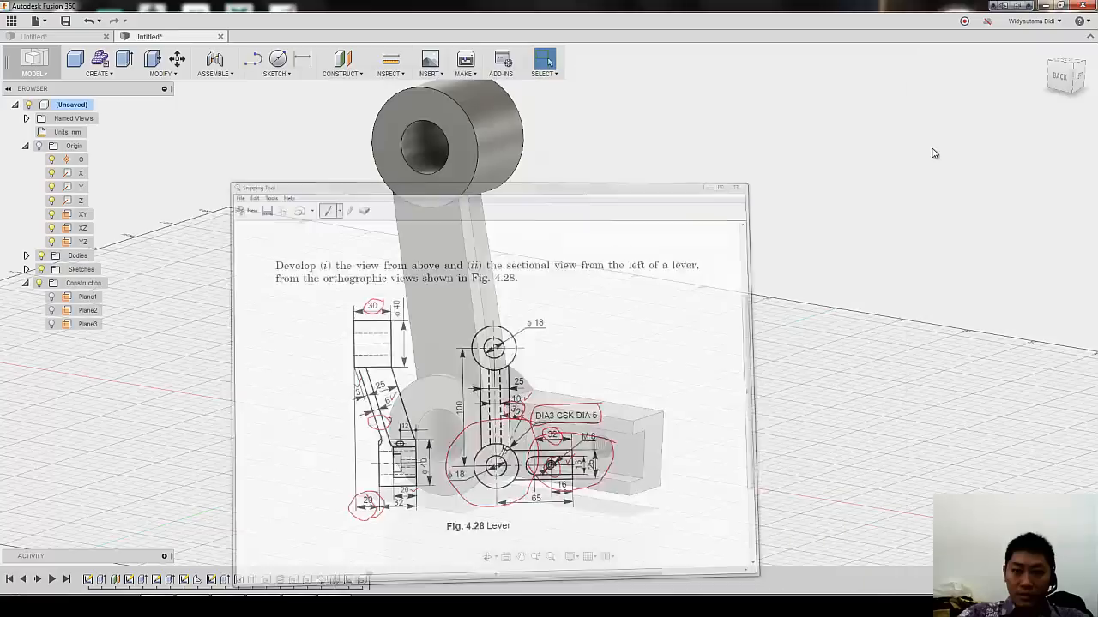
{"action": "mouse_move", "coordinate": [792, 206]}
{"action": "middle_mouse_down", "text": "shift"}
{"action": "mouse_move", "coordinate": [818, 214]}
{"action": "mouse_move", "coordinate": [797, 230]}
{"action": "mouse_move", "coordinate": [723, 181]}
{"action": "mouse_move", "coordinate": [774, 167]}
{"action": "mouse_move", "coordinate": [804, 188]}
{"action": "mouse_move", "coordinate": [793, 185]}
{"action": "middle_mouse_up", "text": "shift"}
{"action": "middle_click_drag", "start_coordinate": [245, 184], "coordinate": [215, 154], "text": "shift"}
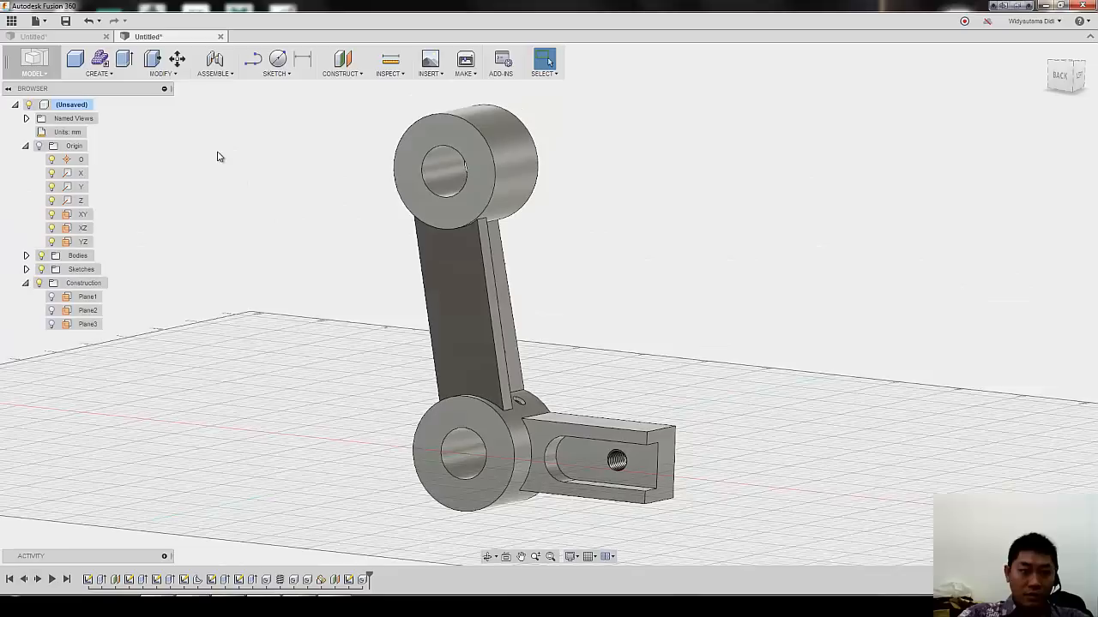
Step: Assign the Stainless Steel physical material from the Fusion 360 Material Library's Metal group to the lever body
{"action": "right_click", "coordinate": [216, 153]}
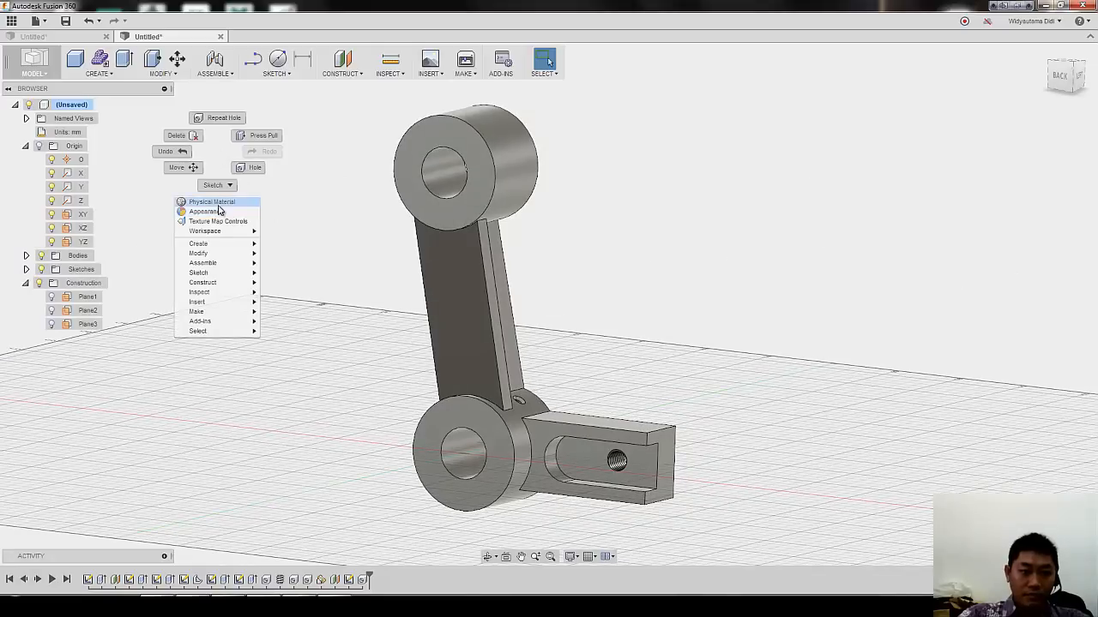
{"action": "left_click", "coordinate": [216, 204]}
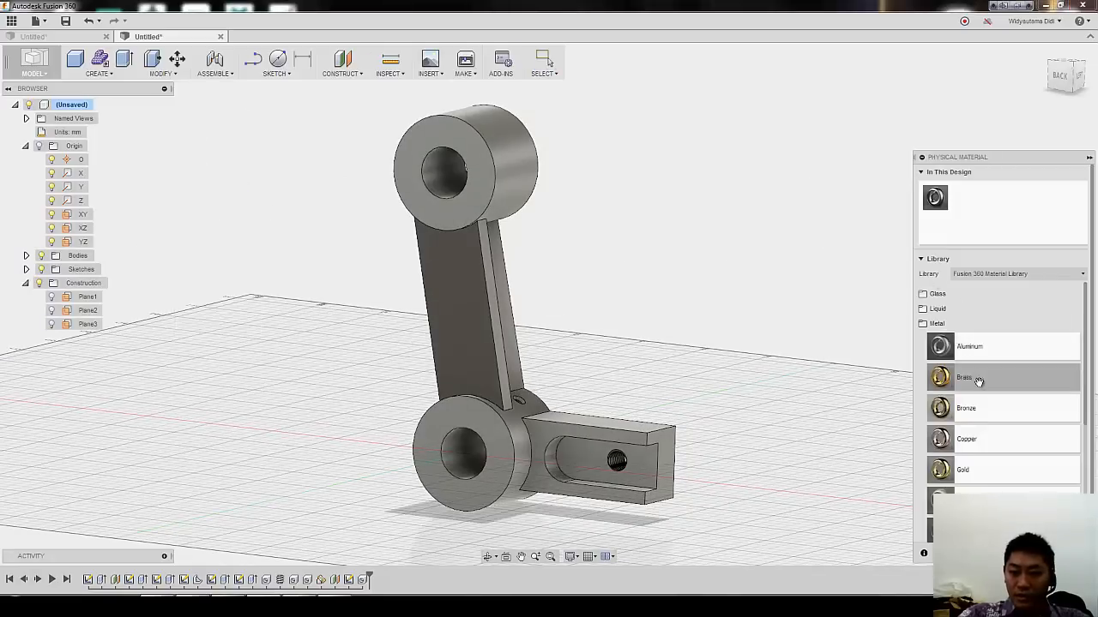
{"action": "scroll", "coordinate": [979, 381], "scroll_direction": "down", "scroll_amount": 3}
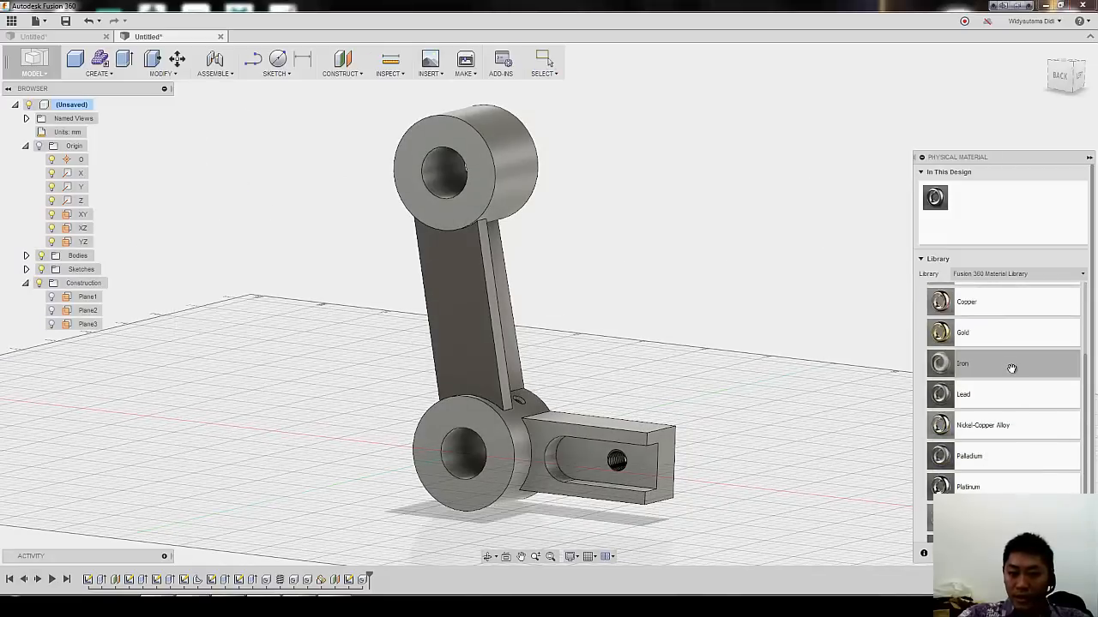
{"action": "scroll", "coordinate": [1009, 380], "scroll_direction": "down", "scroll_amount": 2}
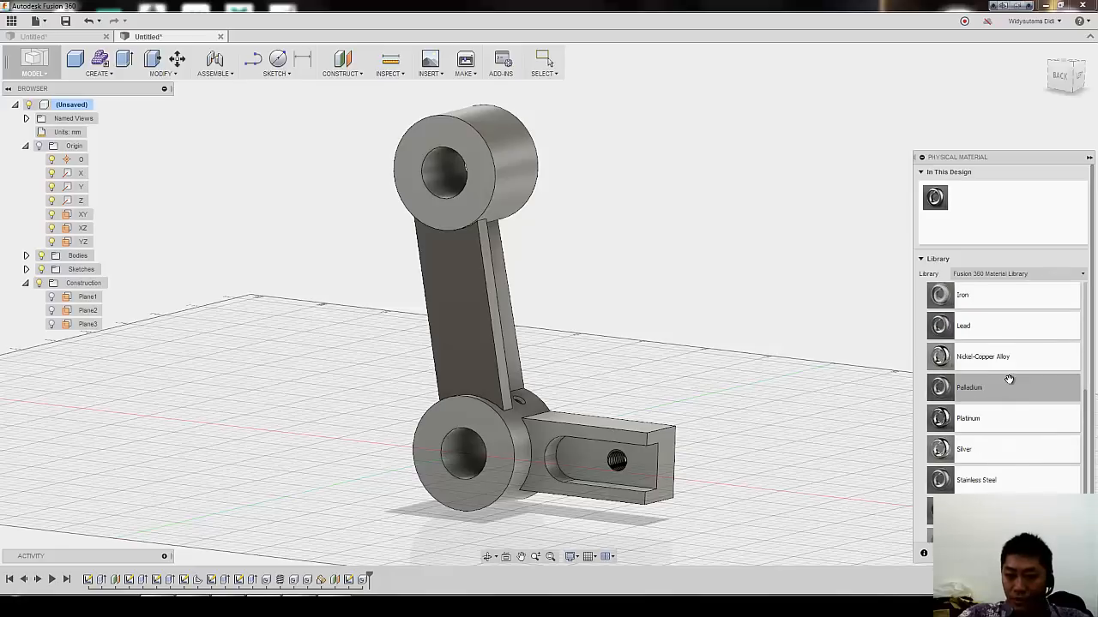
{"action": "scroll", "coordinate": [1019, 378], "scroll_direction": "down", "scroll_amount": 2}
{"action": "scroll", "coordinate": [986, 379], "scroll_direction": "up", "scroll_amount": 5}
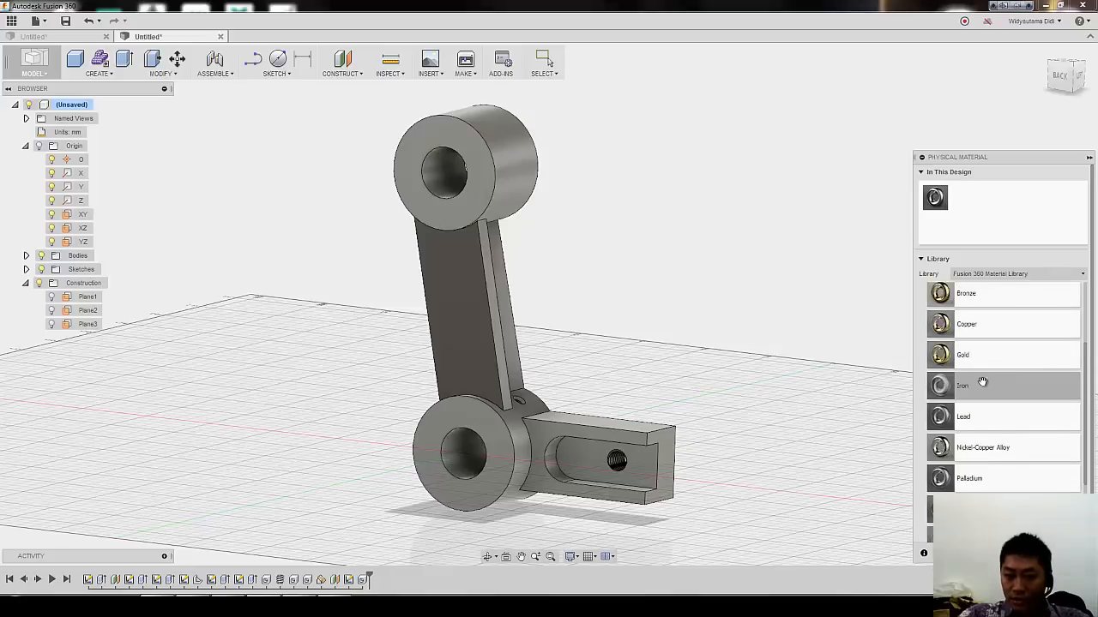
{"action": "scroll", "coordinate": [976, 388], "scroll_direction": "down", "scroll_amount": 4}
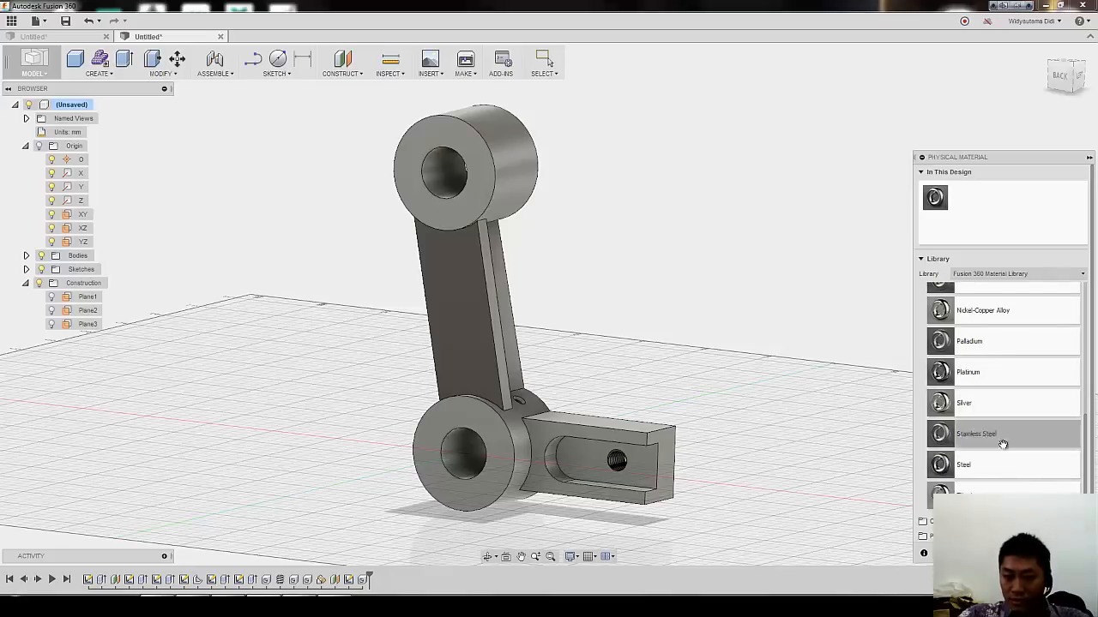
{"action": "left_click_drag", "start_coordinate": [870, 437], "coordinate": [517, 400]}
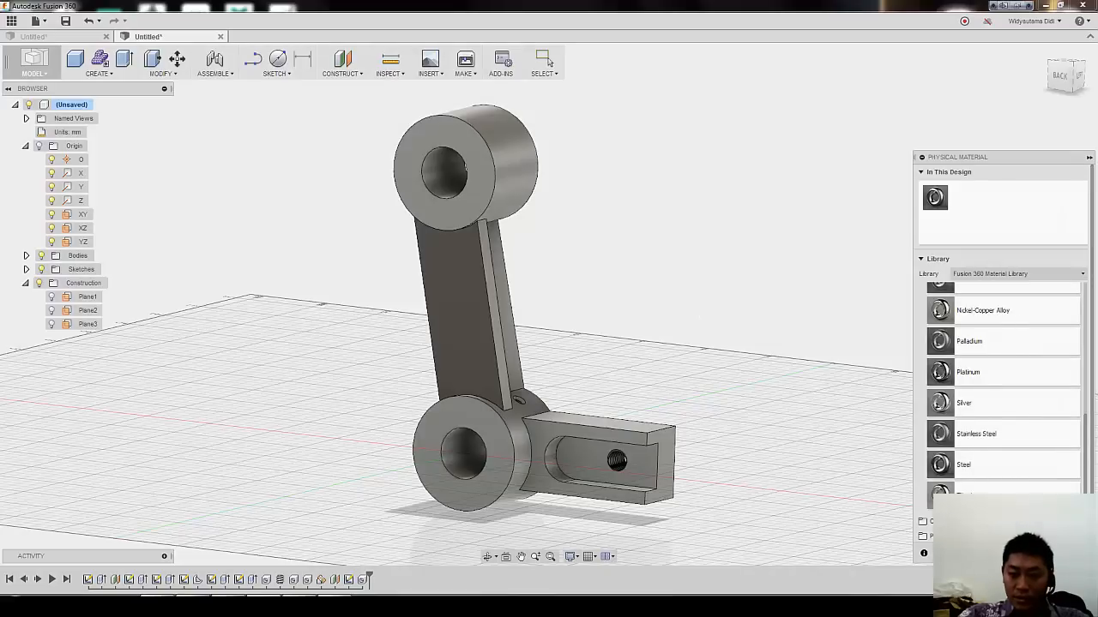
{"action": "left_click", "coordinate": [1066, 554]}
Step: Fillet the two curved edges where the web plate's outer face meets the upper and lower bosses with a 2 mm radius
{"action": "middle_click_drag", "start_coordinate": [752, 342], "coordinate": [745, 248], "text": "shift"}
{"action": "middle_click_drag", "start_coordinate": [501, 428], "coordinate": [490, 399], "text": "shift"}
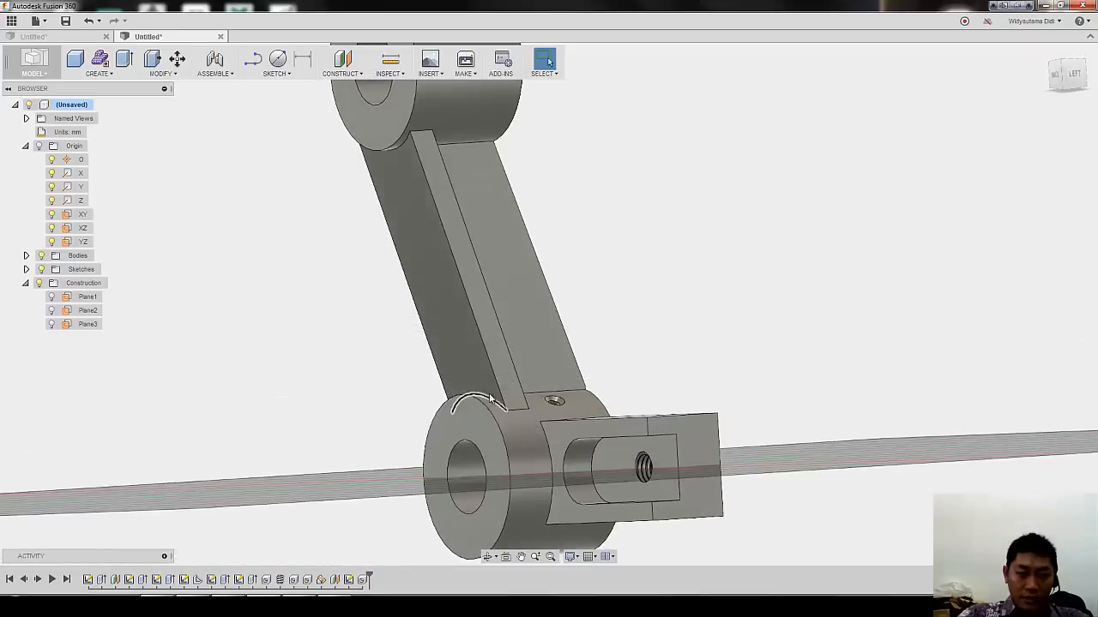
{"action": "middle_click_drag", "start_coordinate": [543, 269], "coordinate": [708, 321], "text": "shift"}
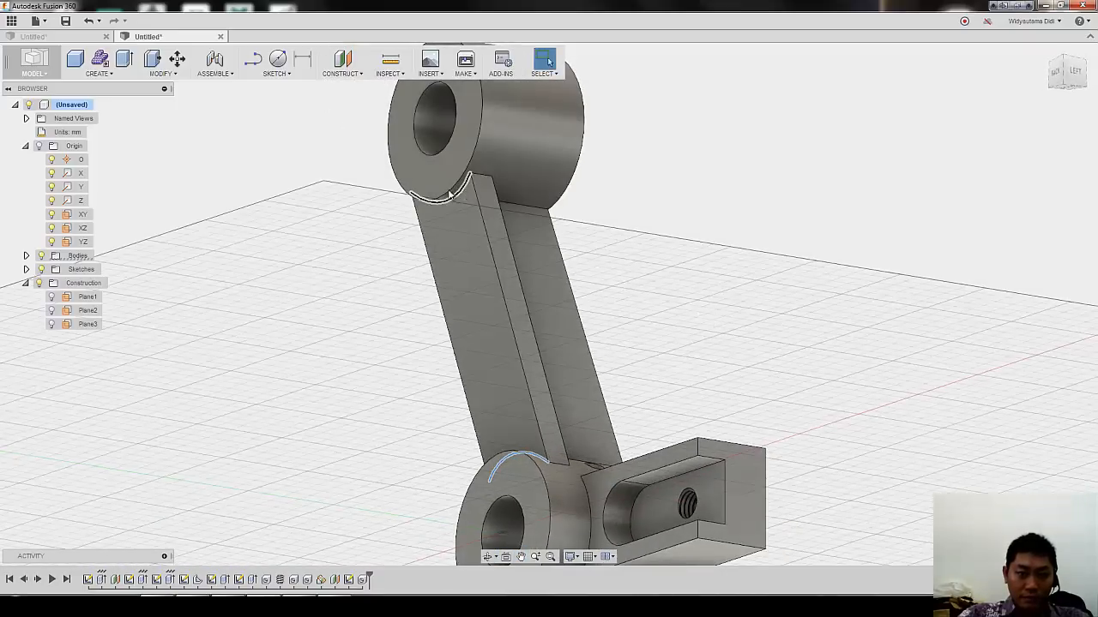
{"action": "left_click", "coordinate": [176, 74]}
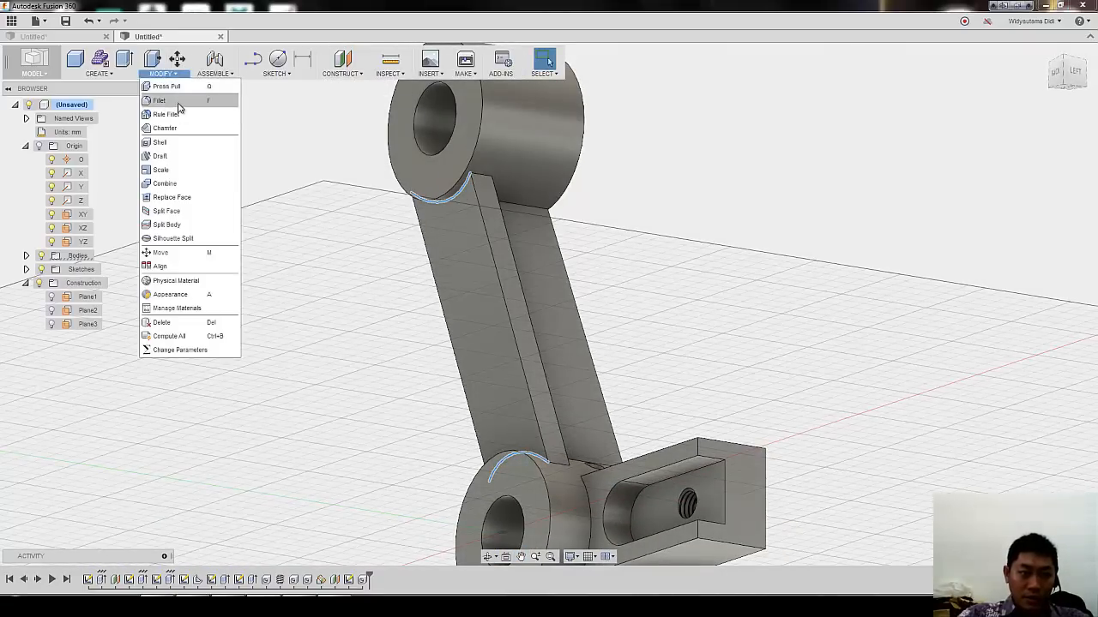
{"action": "left_click", "coordinate": [176, 101]}
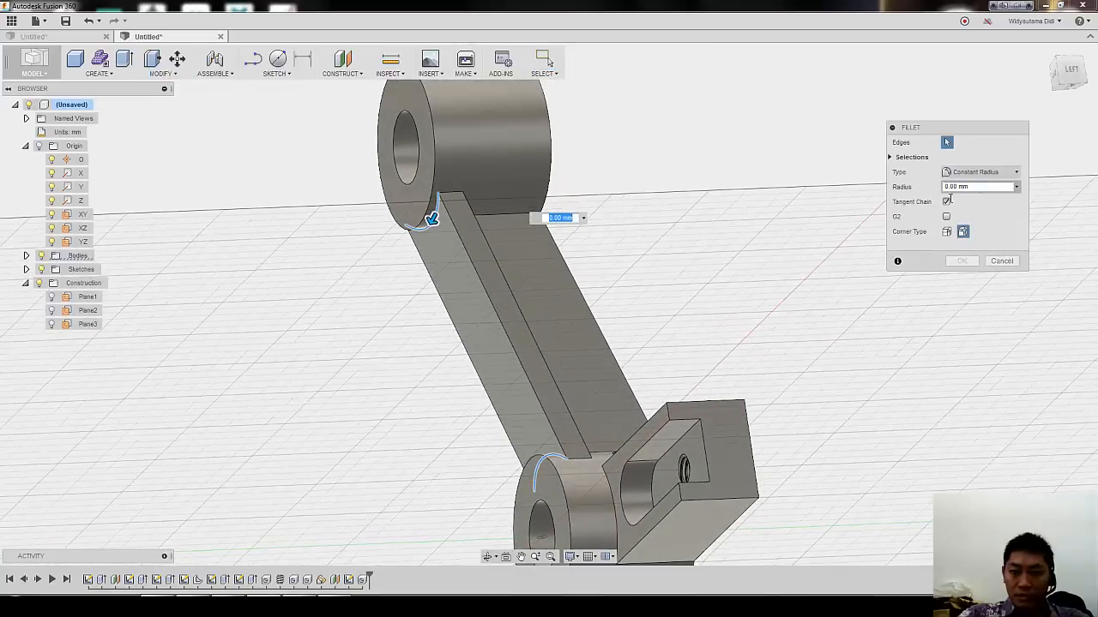
{"action": "left_click_drag", "start_coordinate": [985, 187], "coordinate": [889, 223]}
{"action": "type", "text": "2"}
{"action": "middle_click_drag", "start_coordinate": [645, 434], "coordinate": [686, 343], "text": "shift"}
{"action": "left_click", "coordinate": [960, 261]}
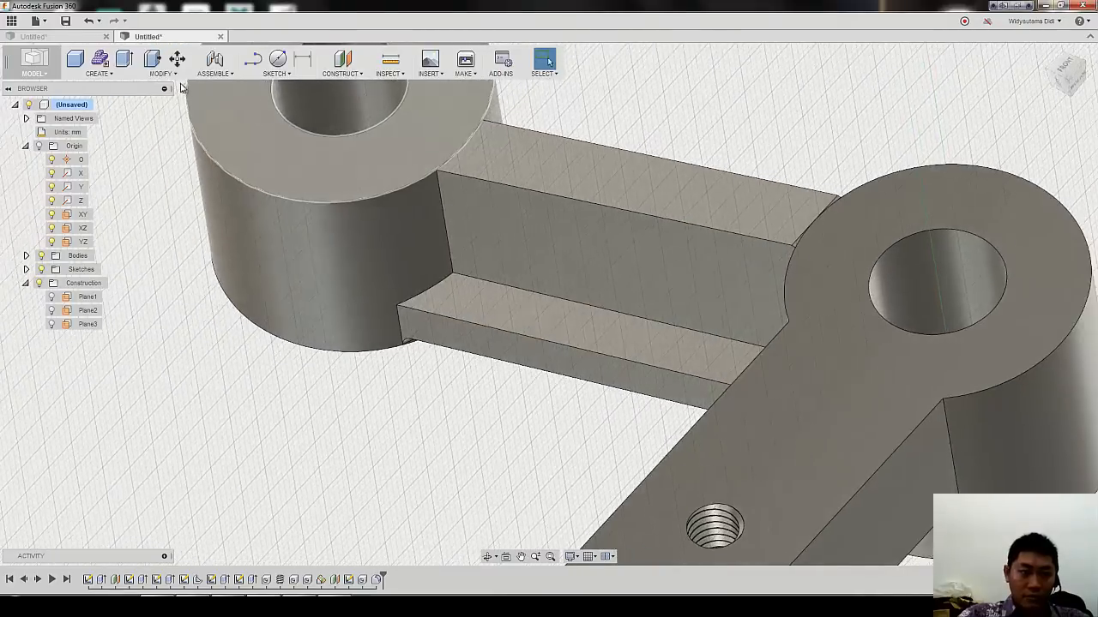
Step: Fillet the edges between the web, rib and both bosses on the side facing the slotted arm, using a 2 mm radius and setback corners
{"action": "left_click", "coordinate": [168, 74]}
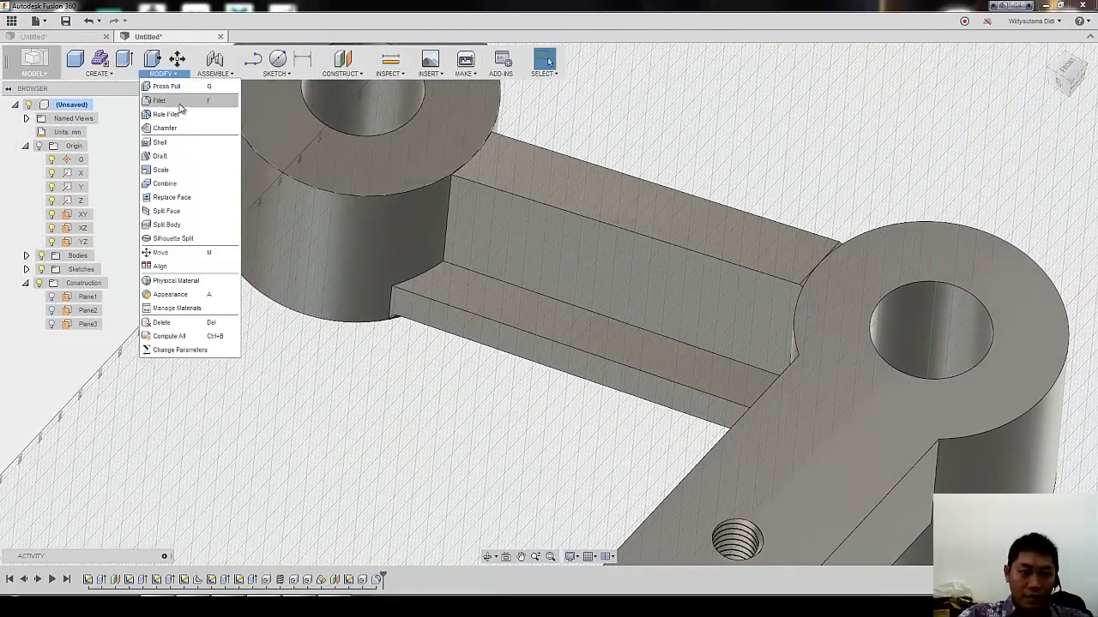
{"action": "left_click", "coordinate": [181, 103]}
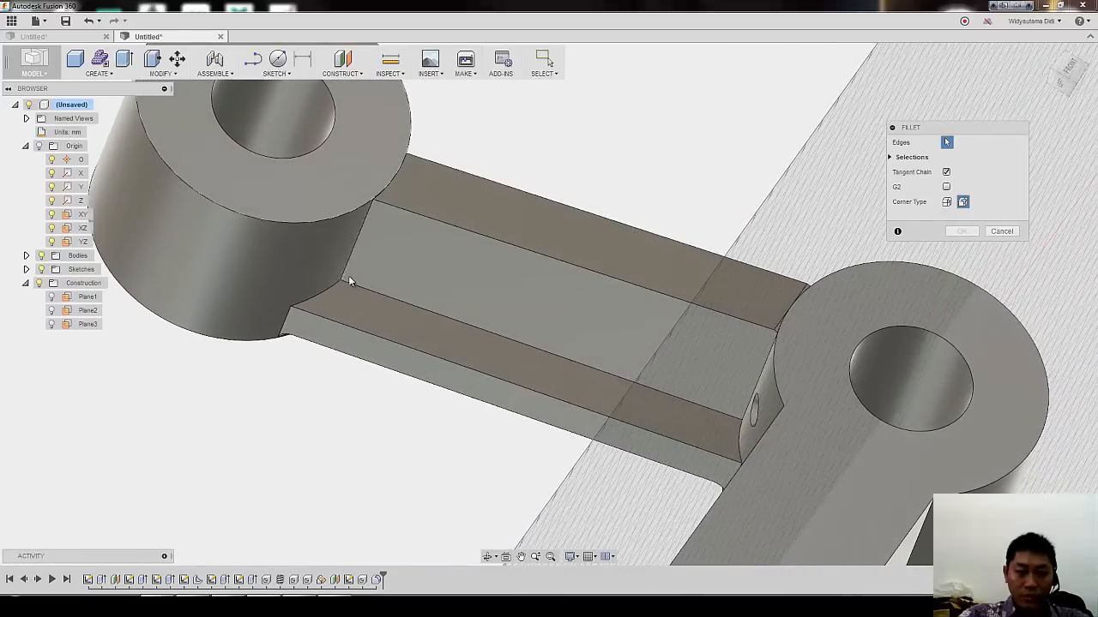
{"action": "left_click", "coordinate": [333, 296]}
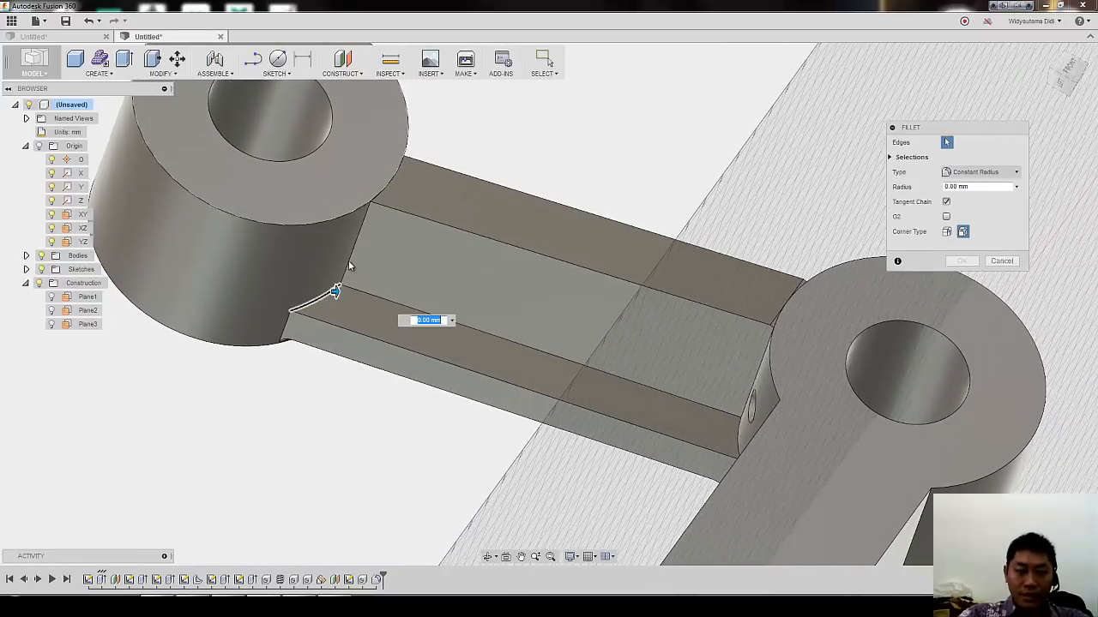
{"action": "left_click", "coordinate": [360, 294]}
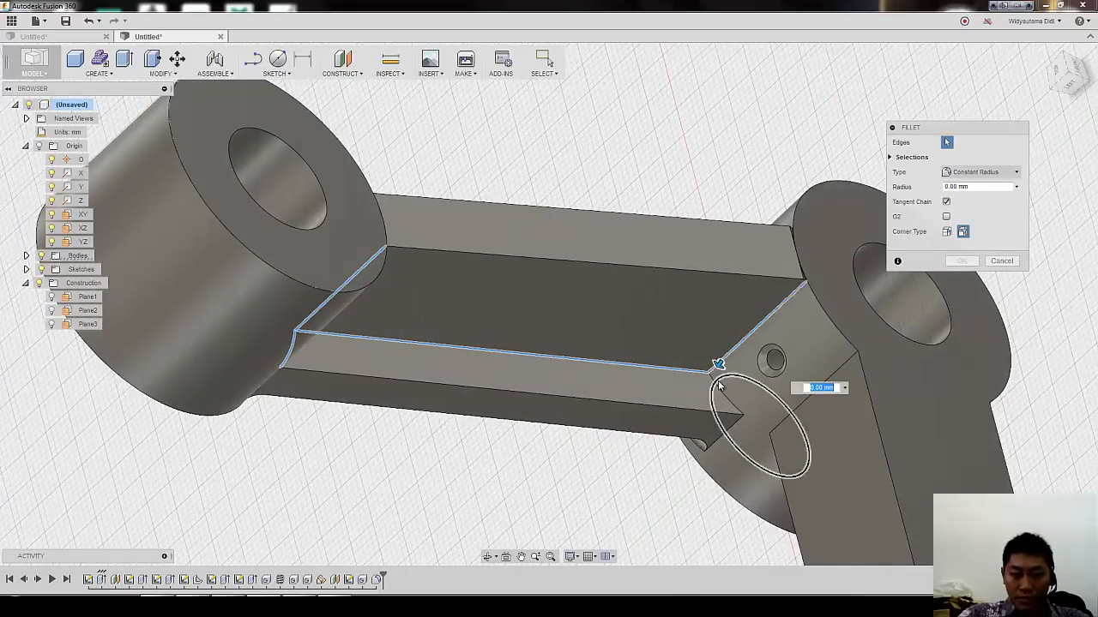
{"action": "left_click", "coordinate": [721, 387]}
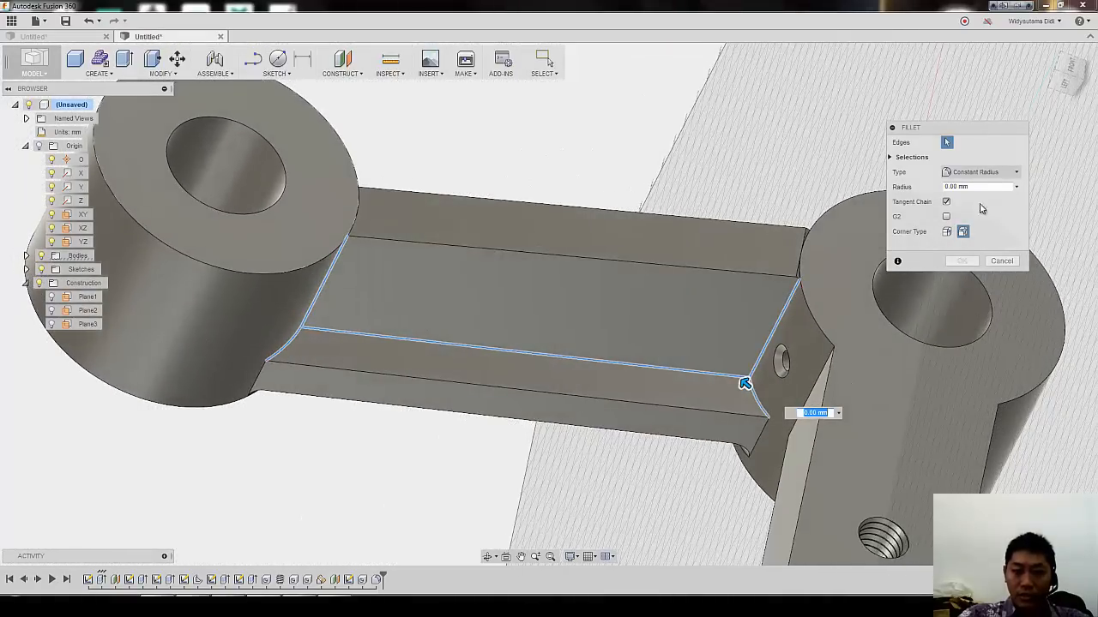
{"action": "type", "text": "2"}
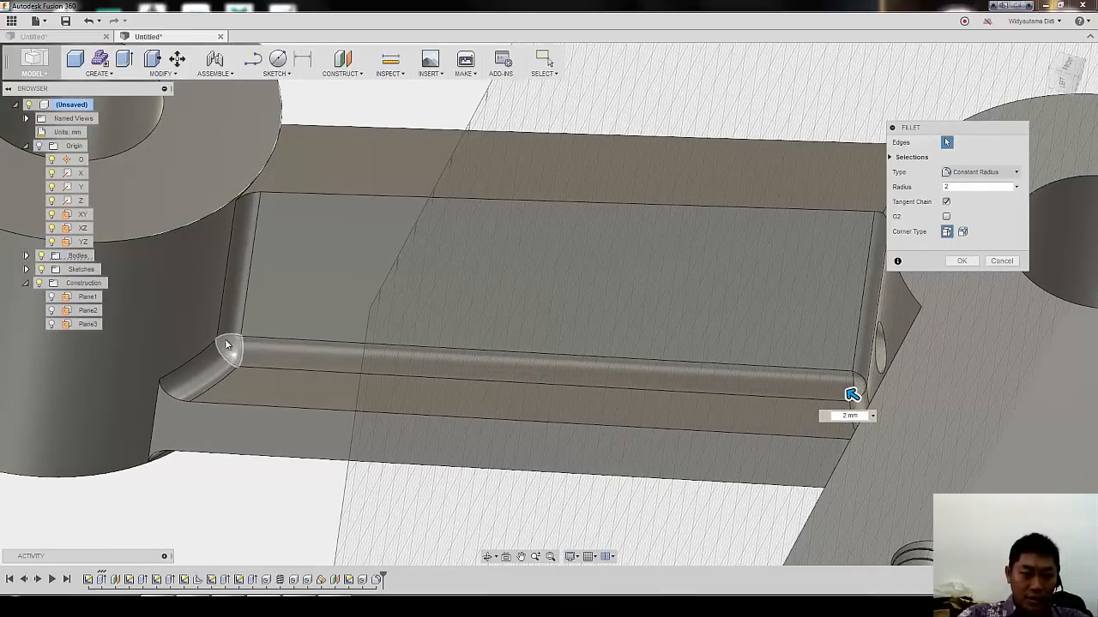
{"action": "left_click", "coordinate": [962, 232]}
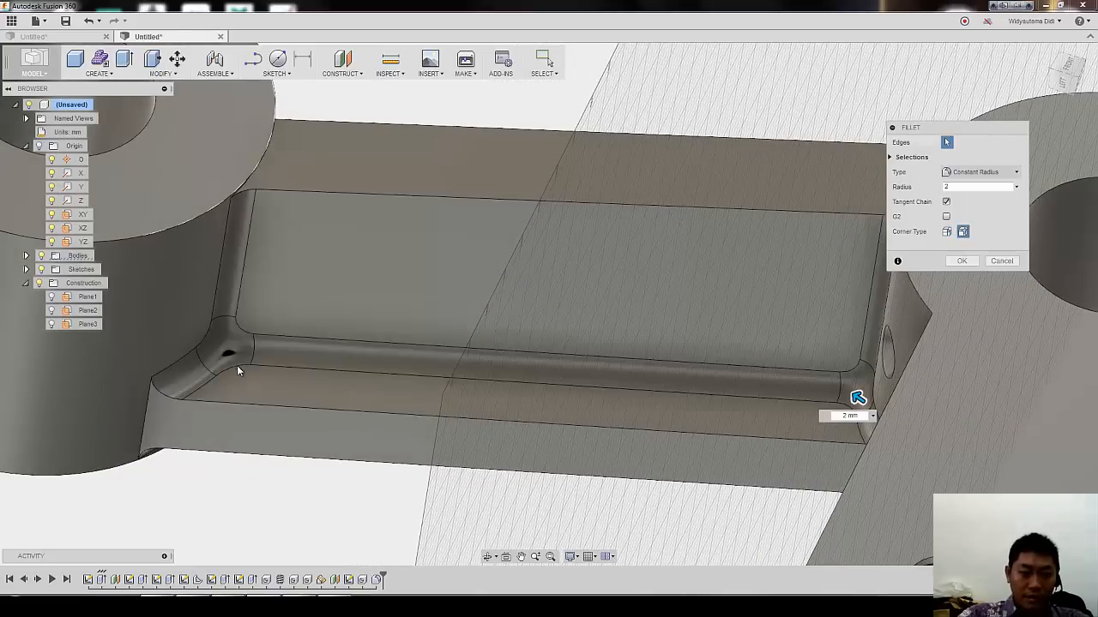
{"action": "middle_click_drag", "start_coordinate": [301, 351], "coordinate": [964, 276], "text": "shift"}
{"action": "left_click", "coordinate": [961, 261]}
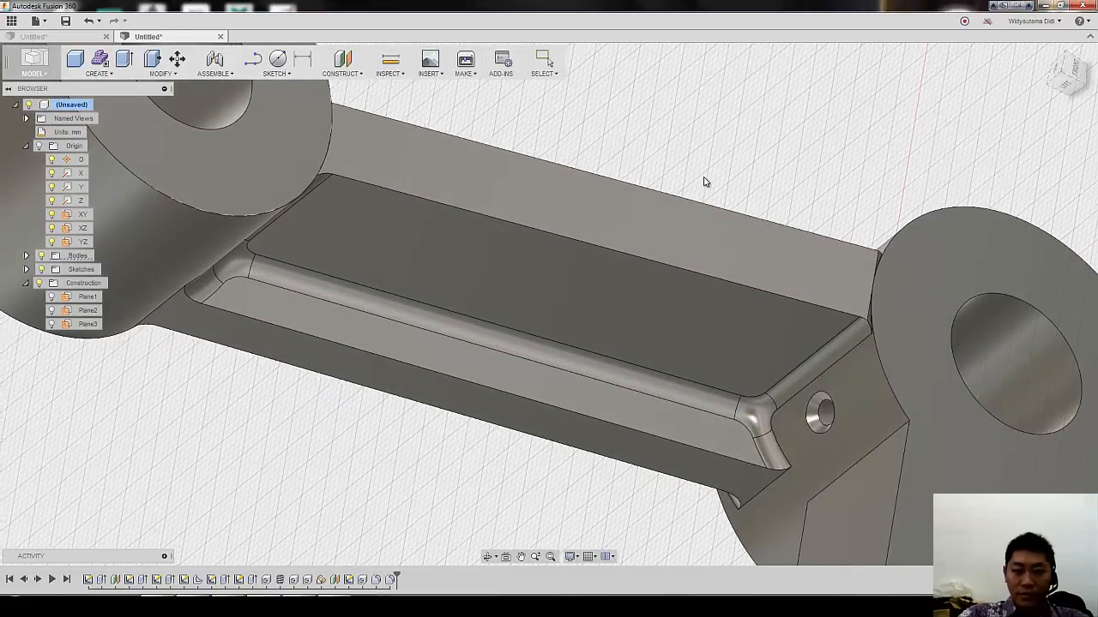
Step: Fillet the matching edges between the web, rib and bosses on the side facing away from the arm with a 2 mm radius
{"action": "middle_click_drag", "start_coordinate": [706, 179], "coordinate": [257, 98], "text": "shift"}
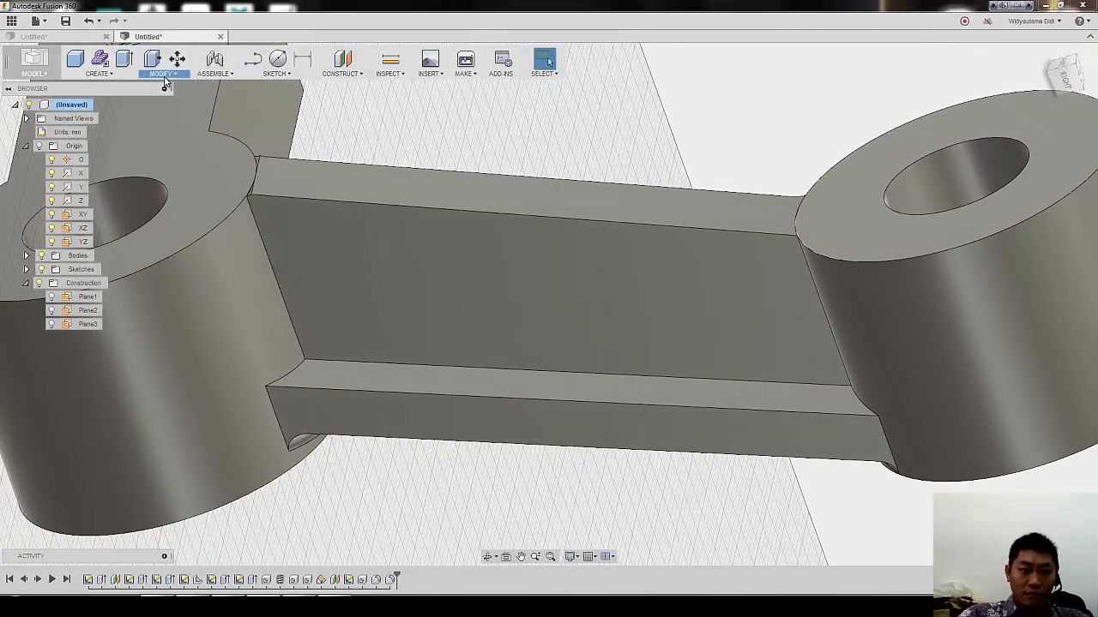
{"action": "left_click", "coordinate": [163, 73]}
{"action": "left_click", "coordinate": [253, 99]}
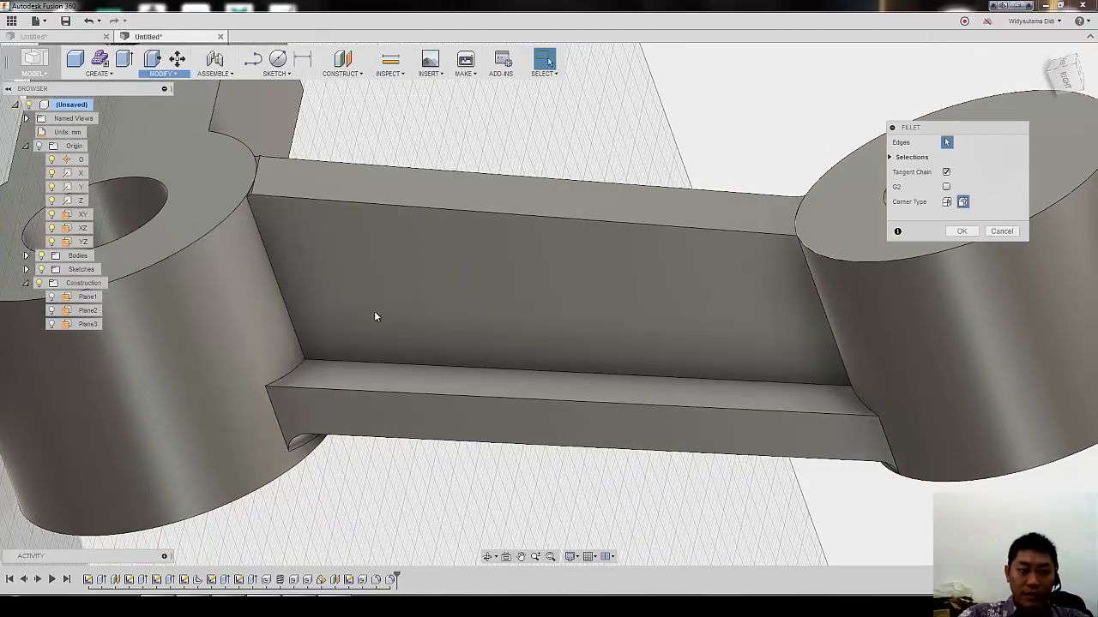
{"action": "left_click", "coordinate": [302, 364]}
{"action": "middle_click_drag", "start_coordinate": [680, 347], "coordinate": [872, 398], "text": "shift"}
{"action": "left_click", "coordinate": [873, 398]}
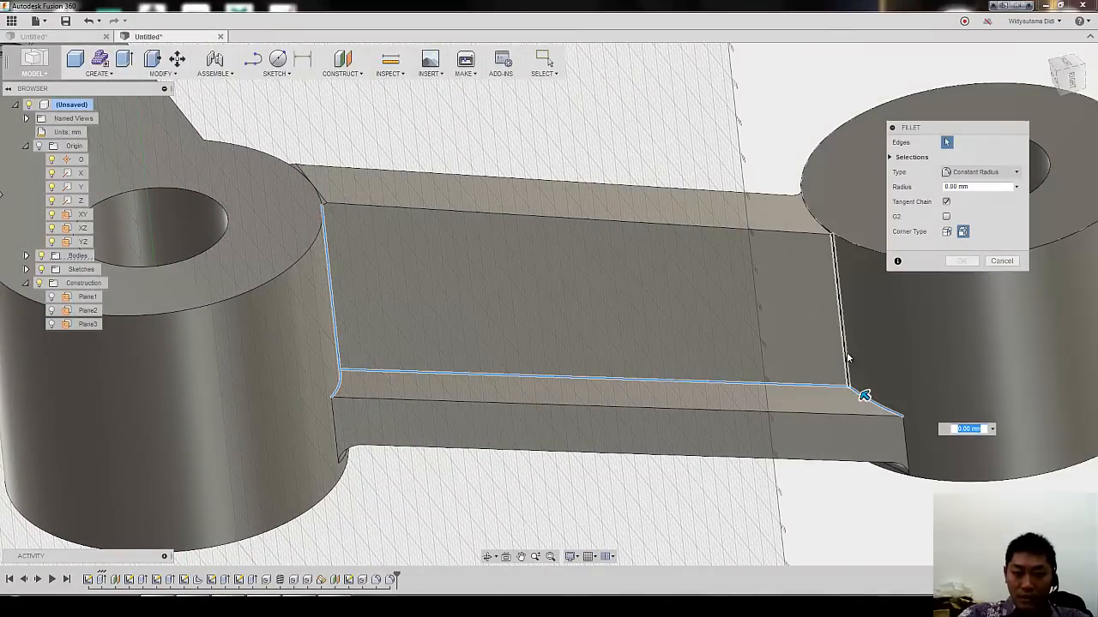
{"action": "left_click", "coordinate": [846, 361]}
{"action": "middle_click_drag", "start_coordinate": [1040, 226], "coordinate": [989, 191], "text": "shift"}
{"action": "left_click", "coordinate": [987, 187]}
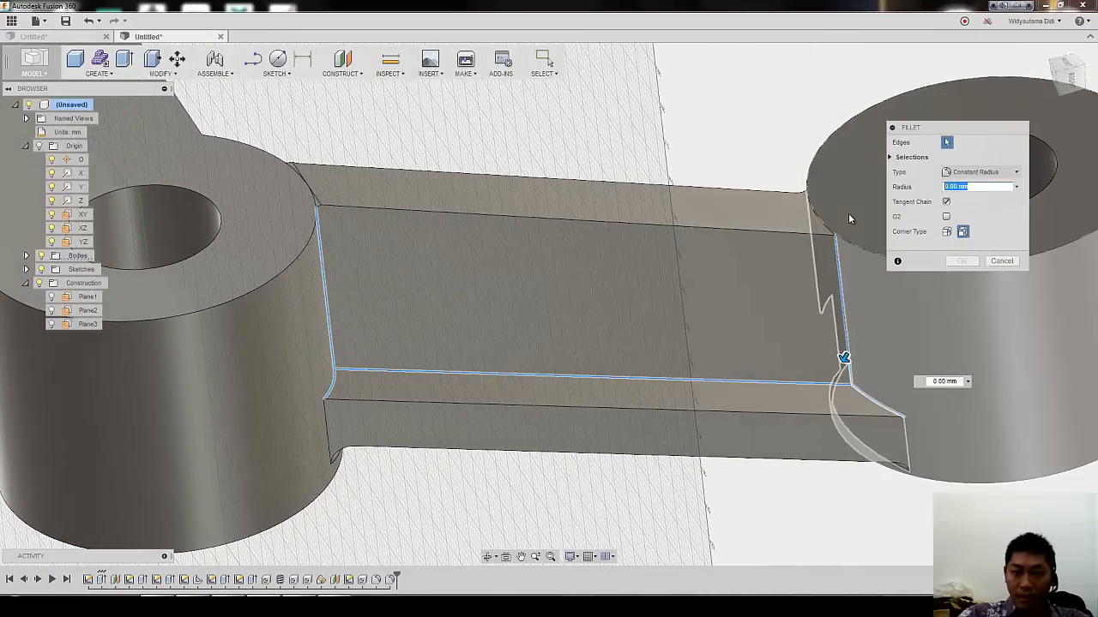
{"action": "type", "text": "2"}
{"action": "middle_click_drag", "start_coordinate": [942, 292], "coordinate": [971, 260], "text": "shift"}
{"action": "left_click", "coordinate": [971, 260]}
Step: Check the physical properties of the finished lever body, including its mass, volume and material
{"action": "middle_click_drag", "start_coordinate": [631, 136], "coordinate": [838, 218], "text": "shift"}
{"action": "middle_click_drag", "start_coordinate": [327, 218], "coordinate": [179, 163], "text": "shift"}
{"action": "right_click", "coordinate": [248, 153]}
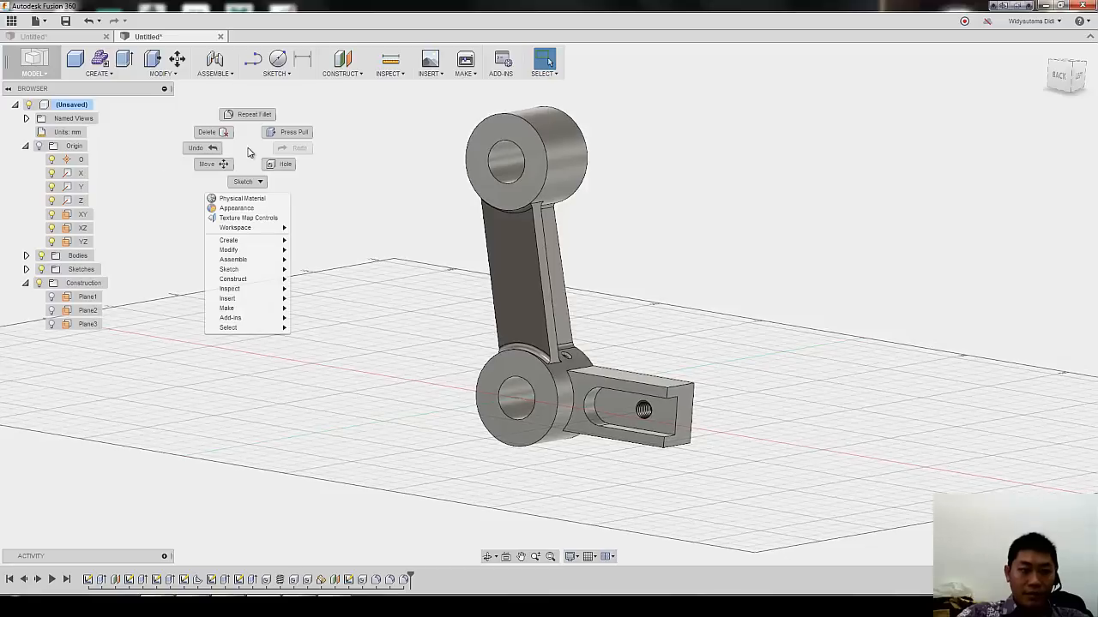
{"action": "mouse_move", "coordinate": [265, 228]}
{"action": "left_click", "coordinate": [361, 157]}
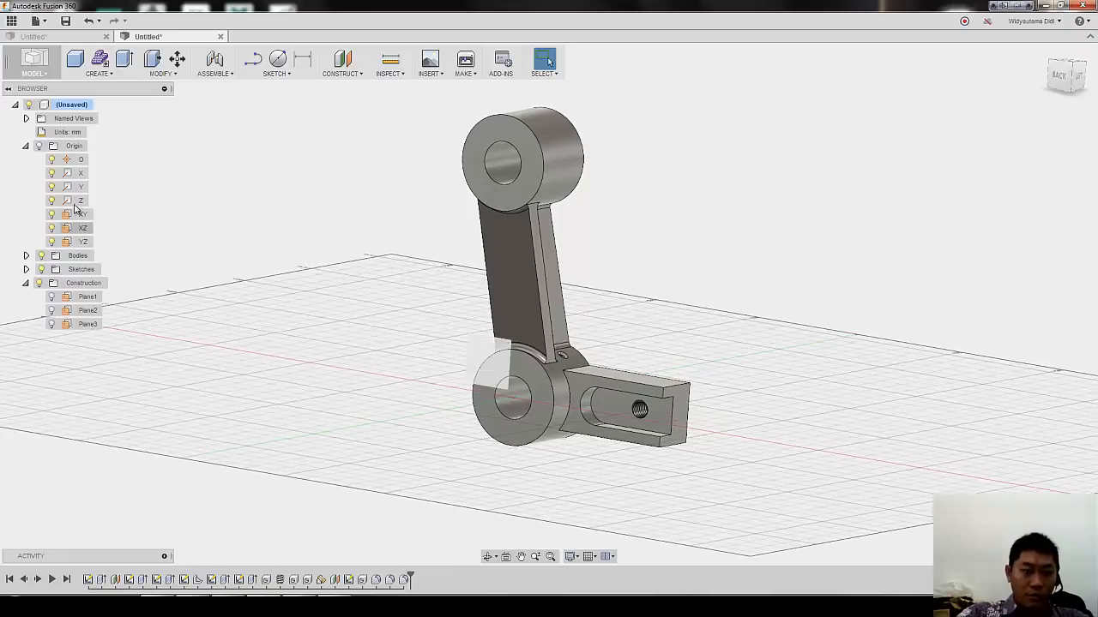
{"action": "left_click", "coordinate": [26, 255]}
{"action": "left_click", "coordinate": [83, 270]}
{"action": "right_click", "coordinate": [86, 271]}
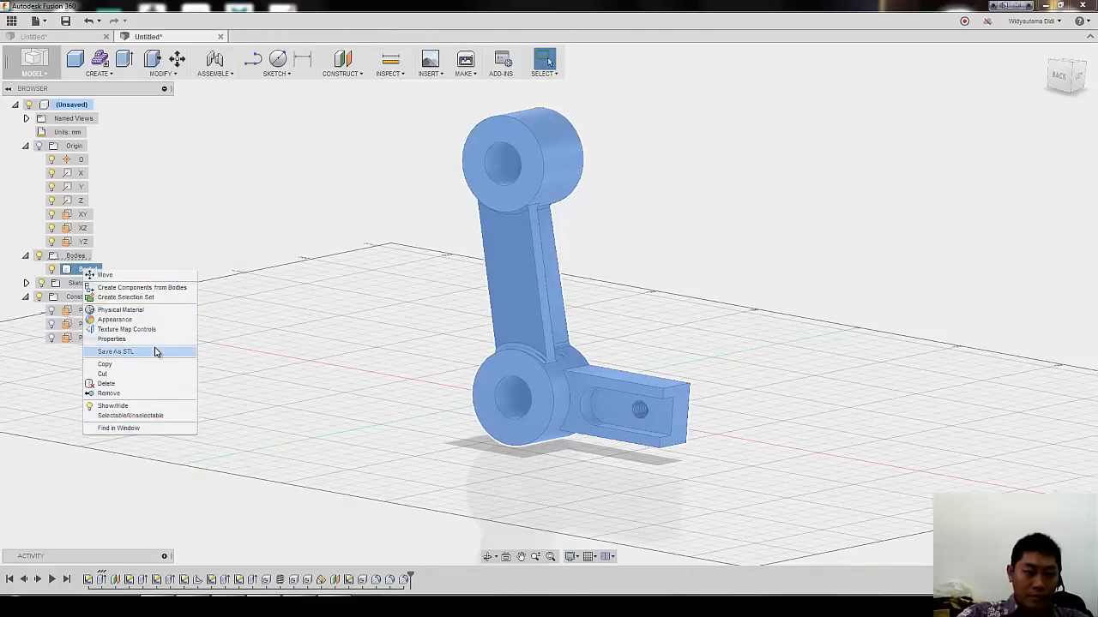
{"action": "left_click", "coordinate": [120, 339]}
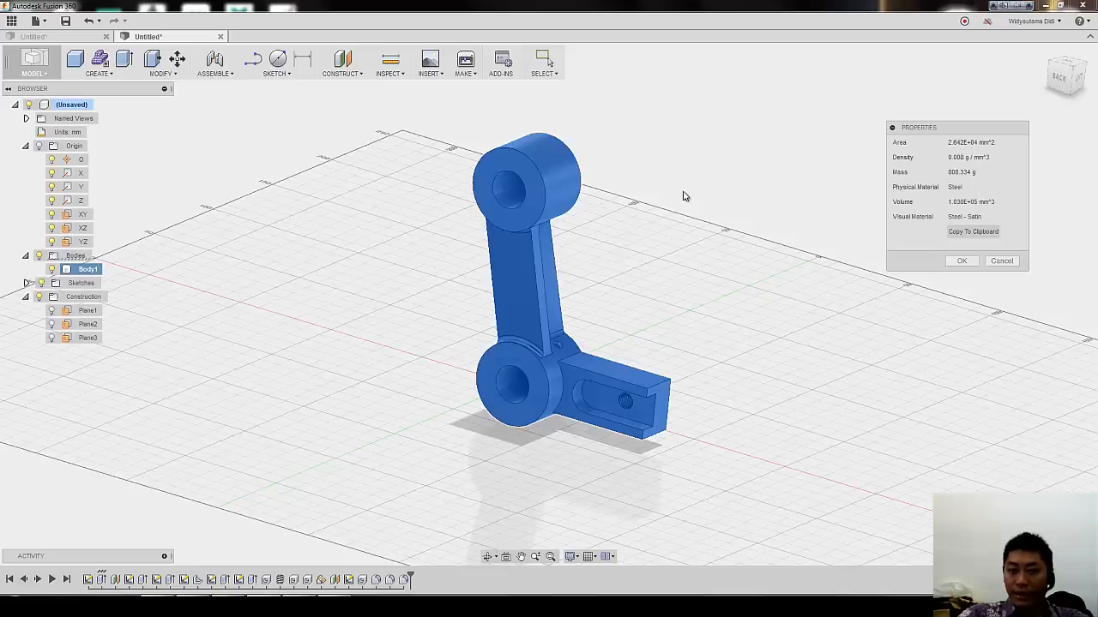
{"action": "left_click", "coordinate": [974, 262]}
{"action": "left_click", "coordinate": [861, 180]}
{"action": "middle_click_drag", "start_coordinate": [860, 179], "coordinate": [862, 171], "text": "shift"}
{"action": "scroll", "coordinate": [864, 171], "scroll_direction": "up", "scroll_amount": 2}
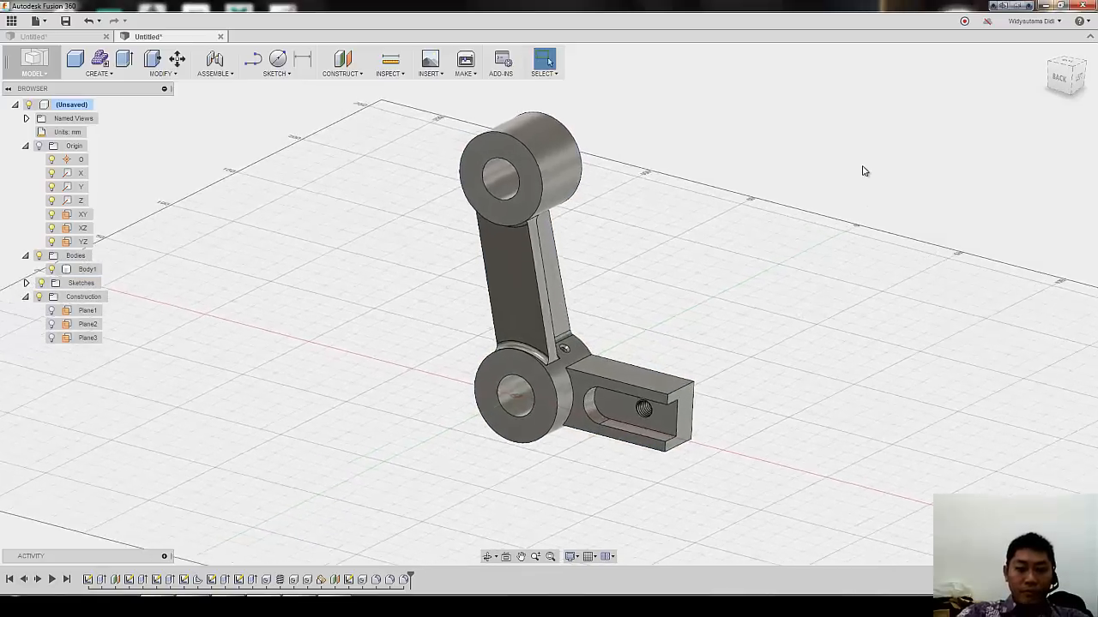
{"action": "scroll", "coordinate": [864, 172], "scroll_direction": "up", "scroll_amount": 3}
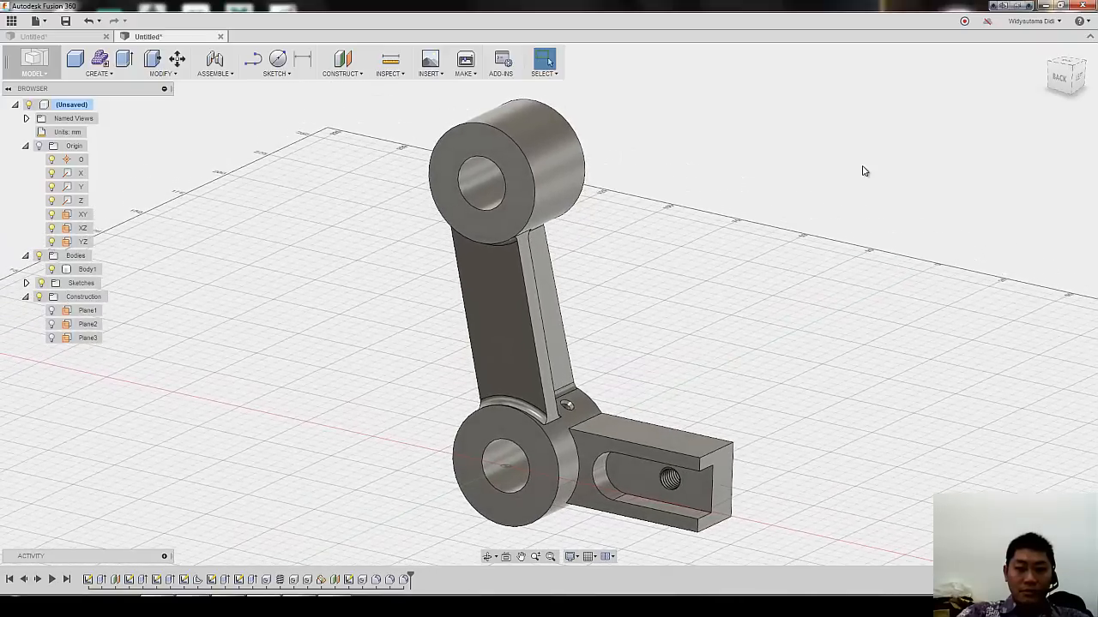
{"action": "middle_click_drag", "start_coordinate": [863, 172], "coordinate": [716, 312], "text": "shift"}
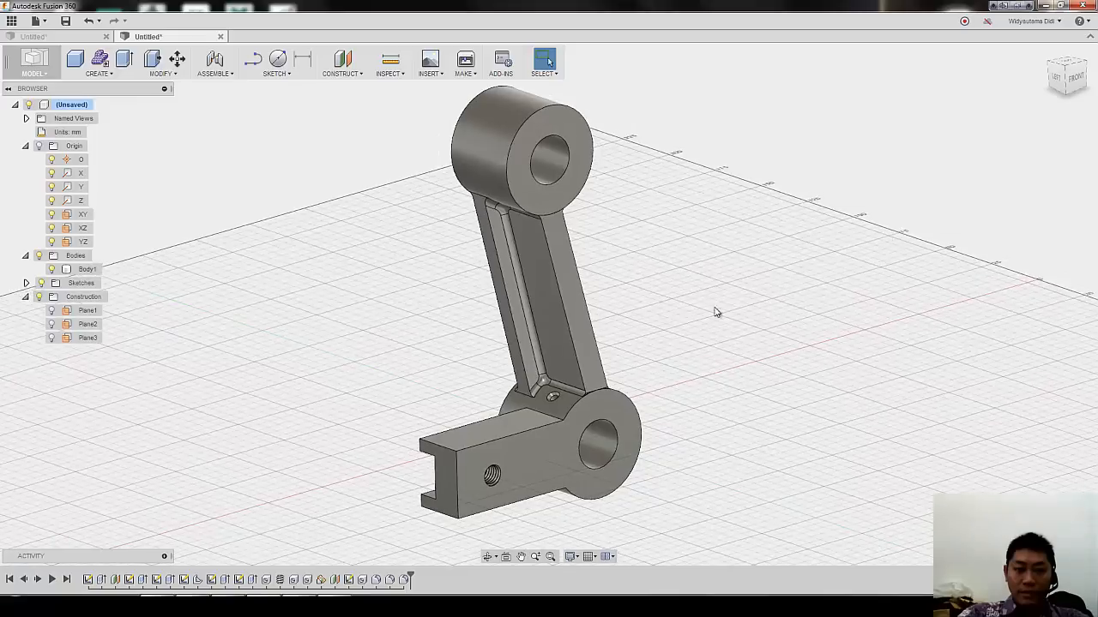
{"action": "left_click", "coordinate": [333, 607]}
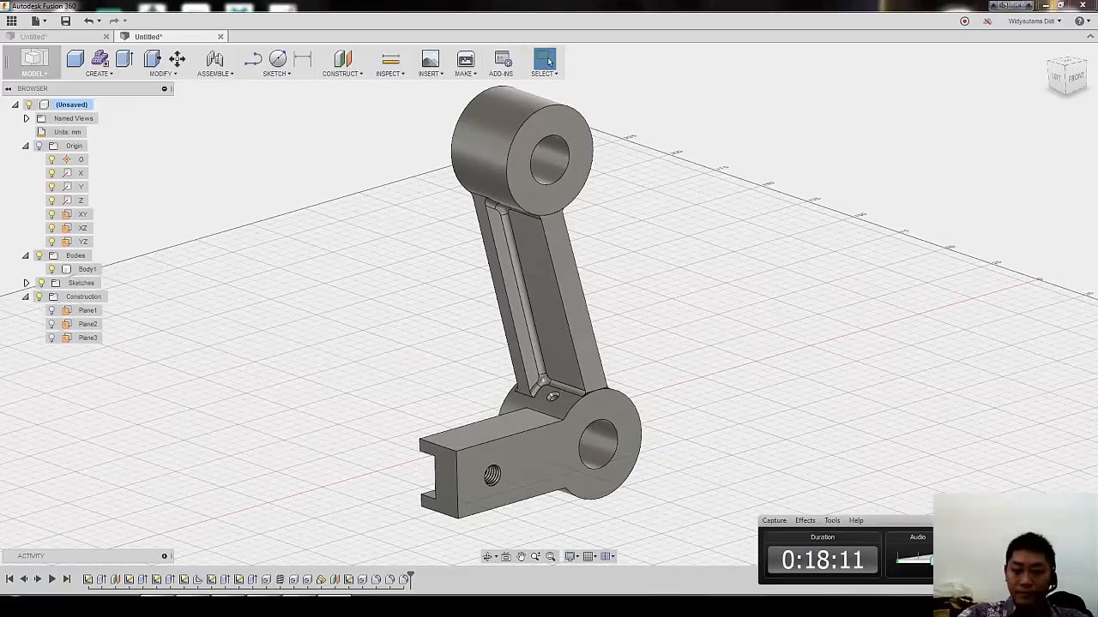